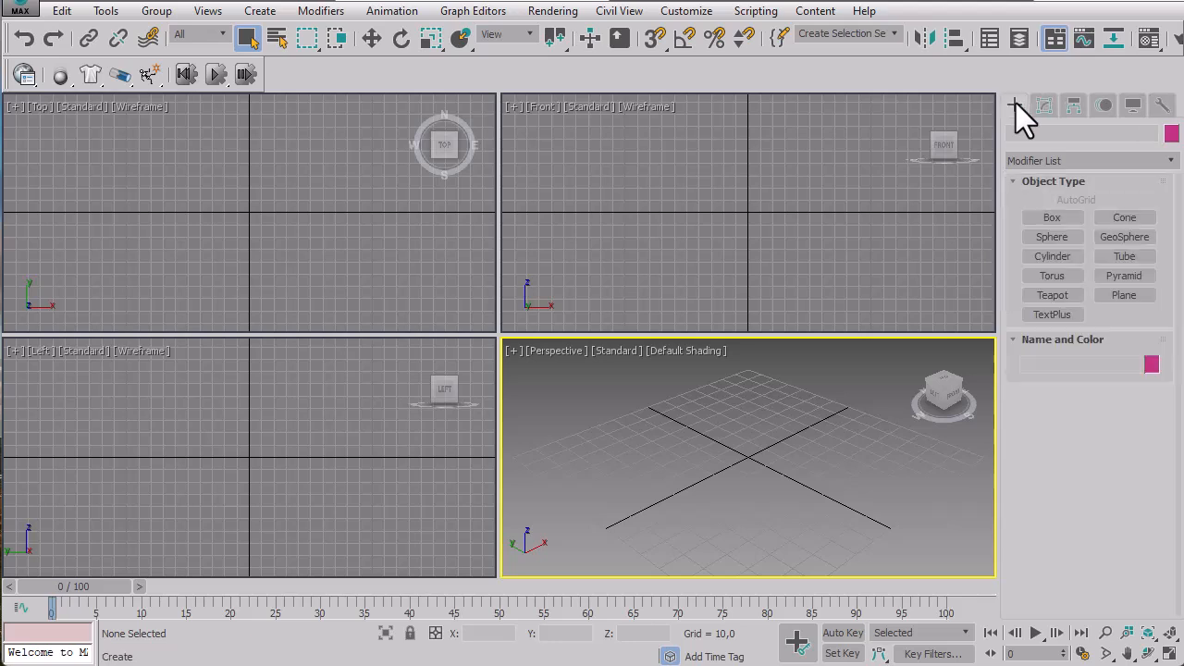
Start the Biped creation tool from the Standard systems
click(1149, 133)
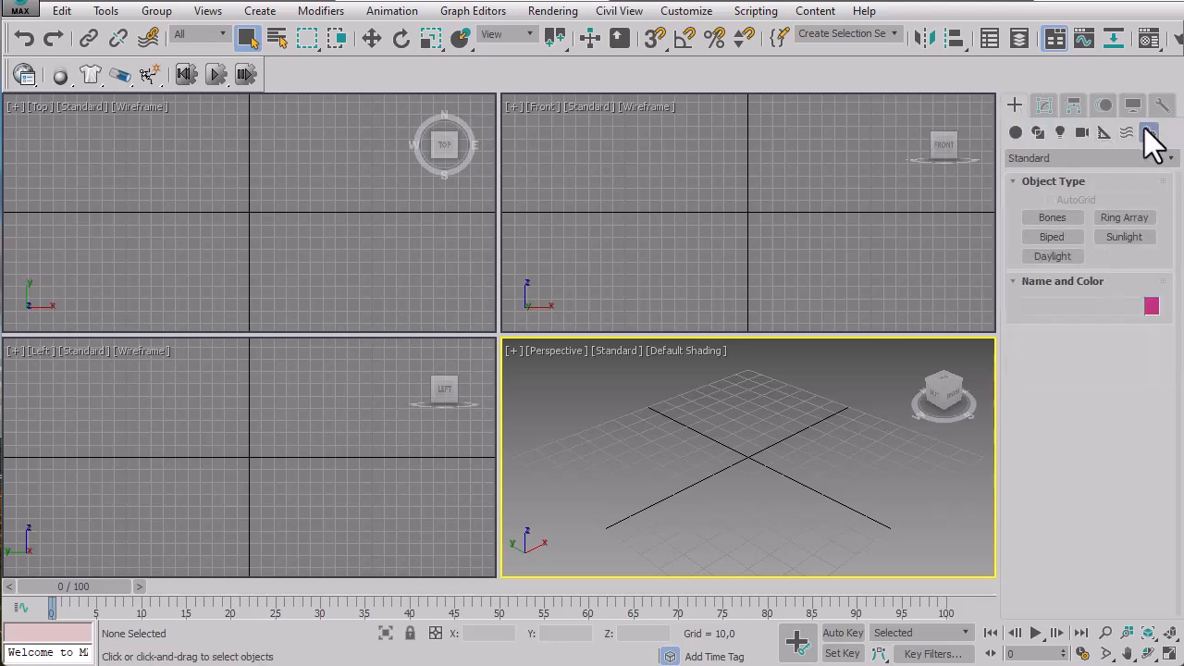
click(1046, 237)
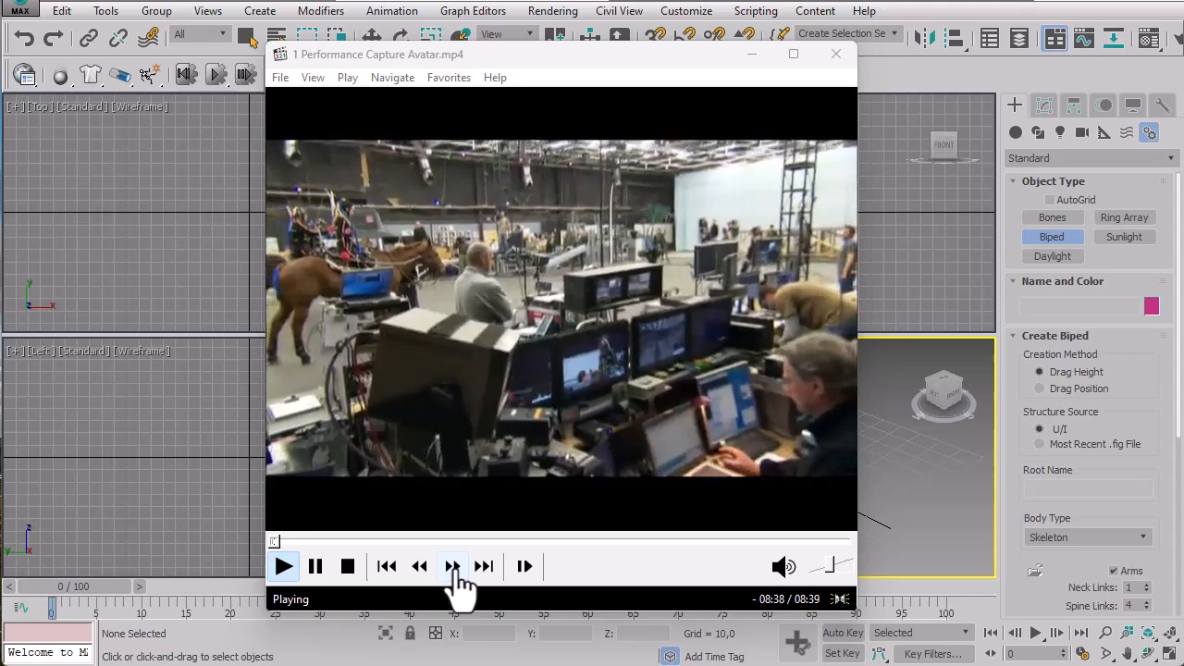
Watch the opening of the 1 Performance Capture Avatar.mp4 video, pausing at the motion-capture scenes, and close the player
click(316, 568)
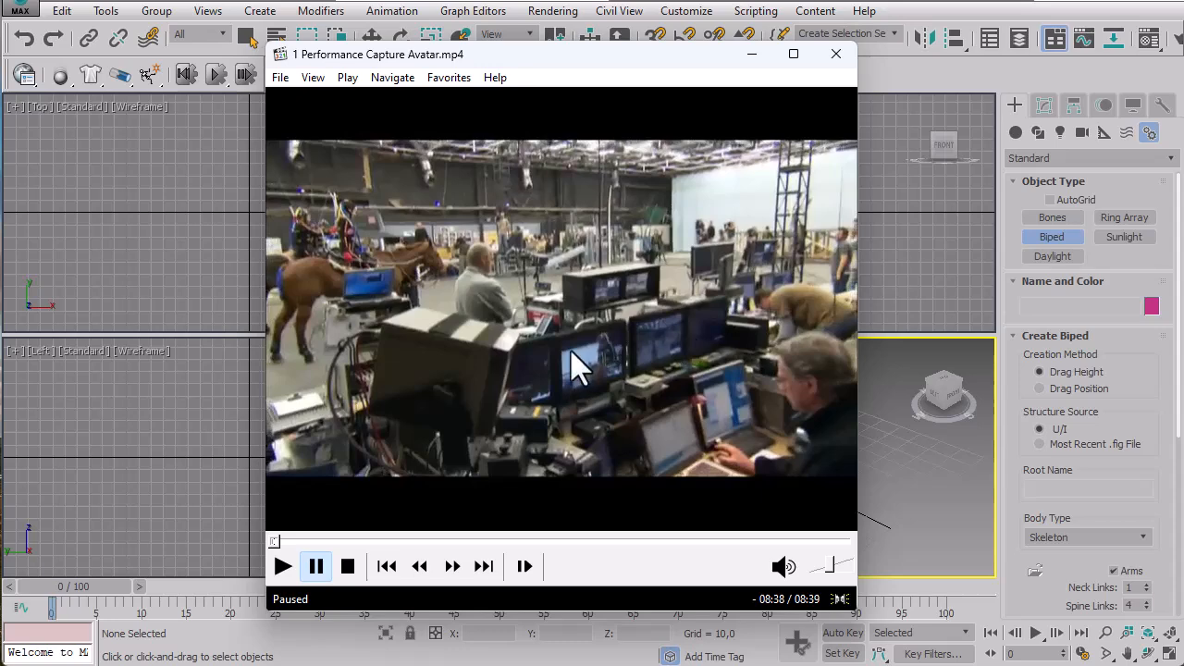
click(284, 567)
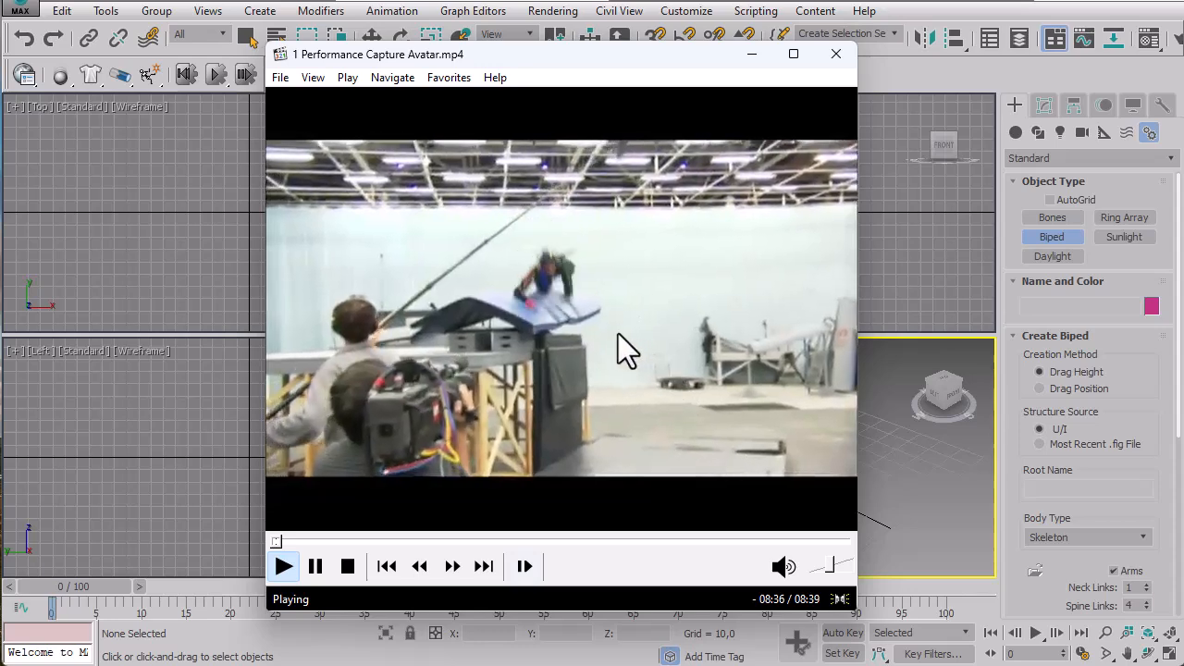
click(446, 571)
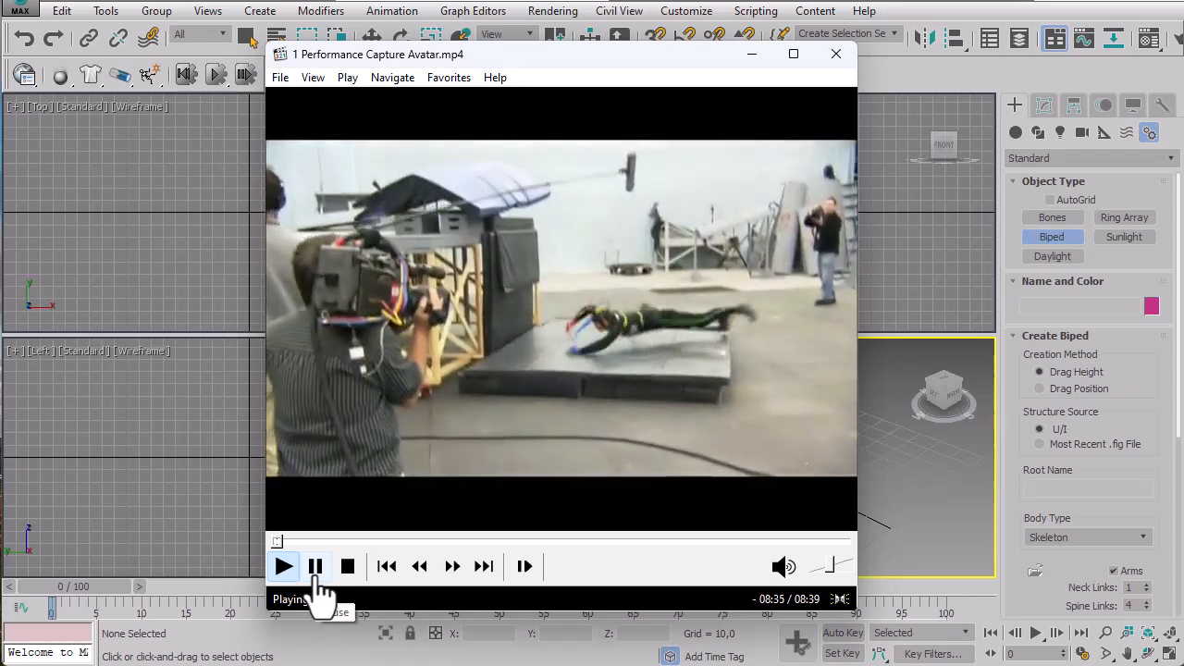
click(315, 592)
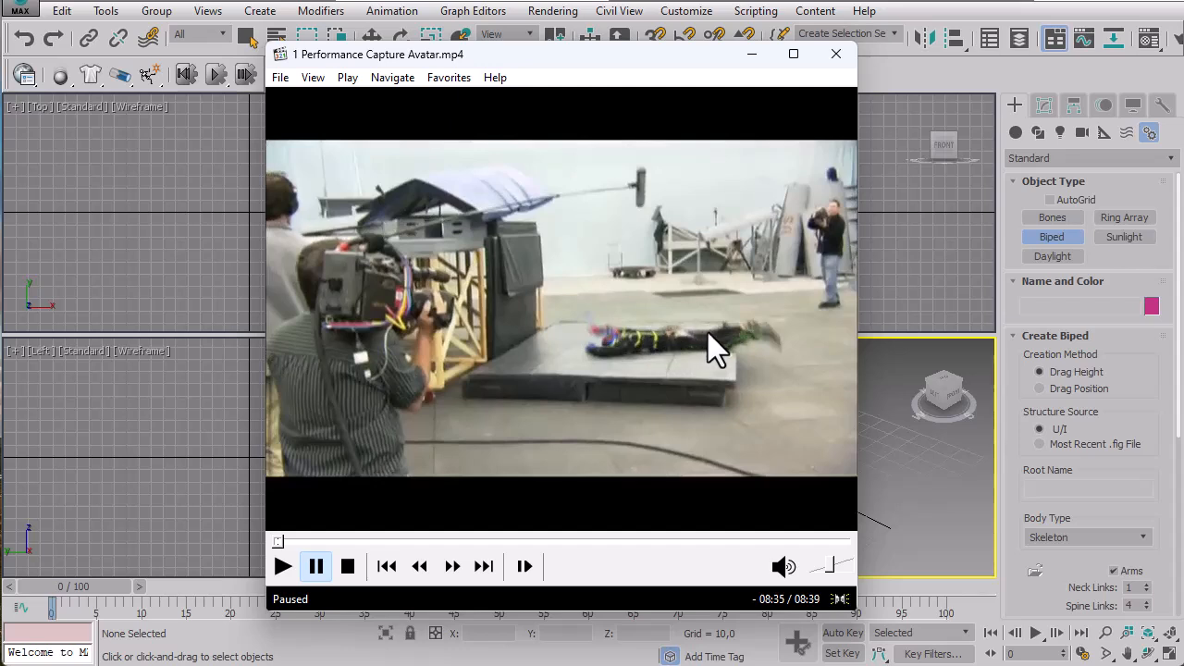
click(292, 570)
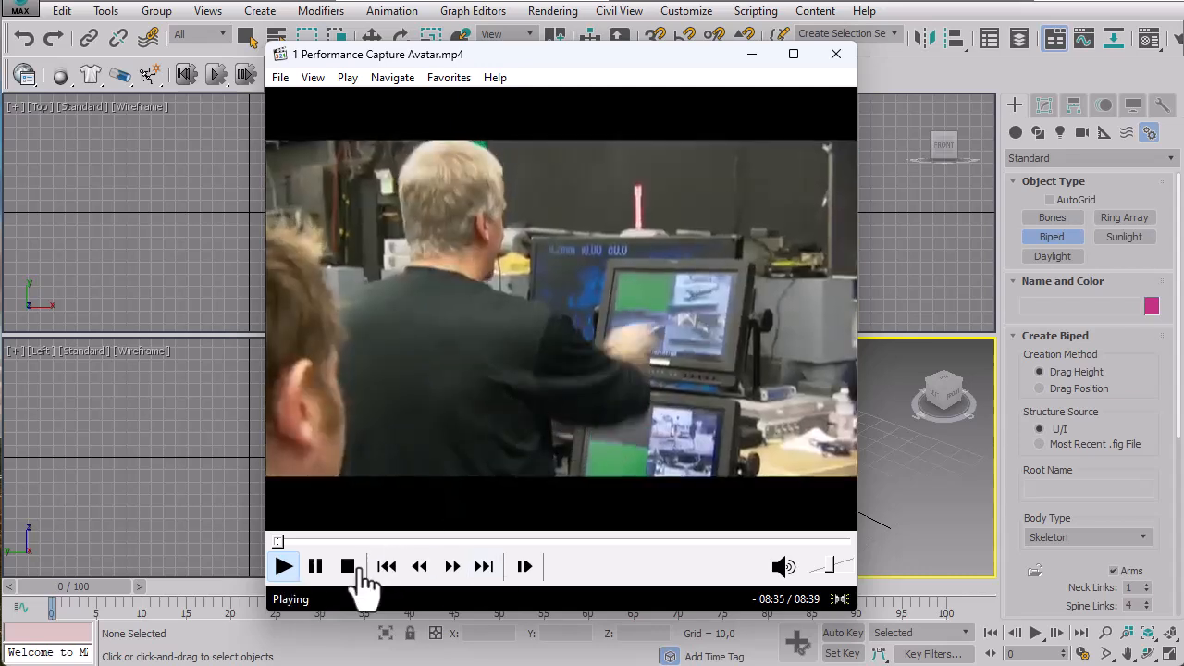
click(316, 568)
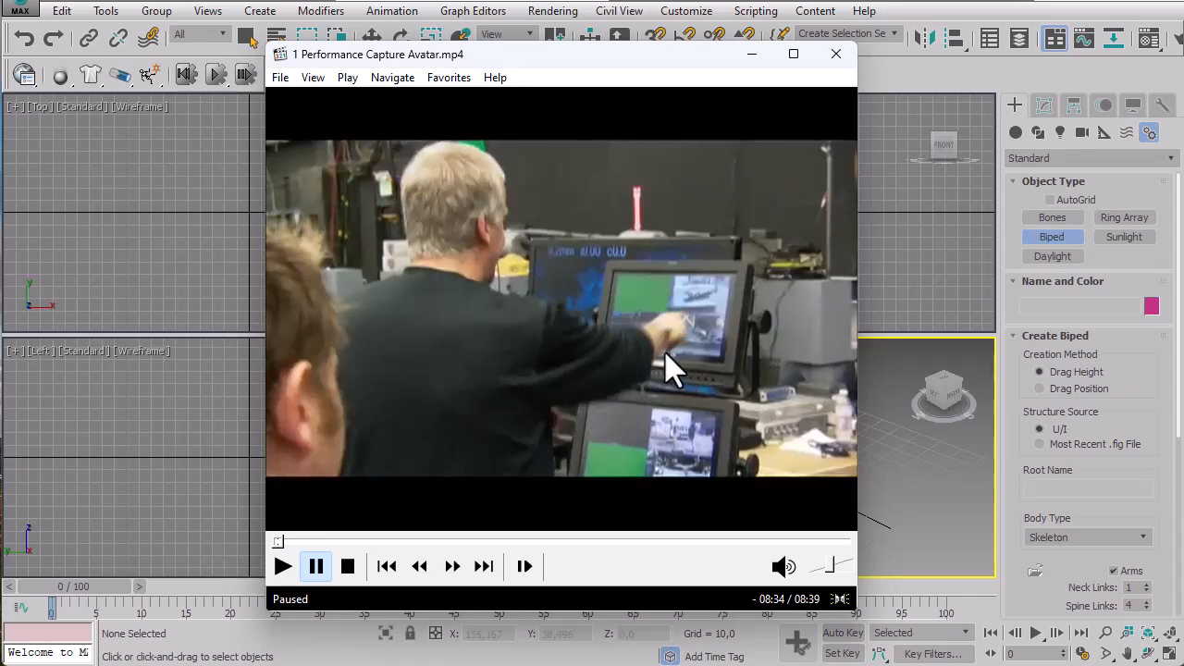
click(283, 567)
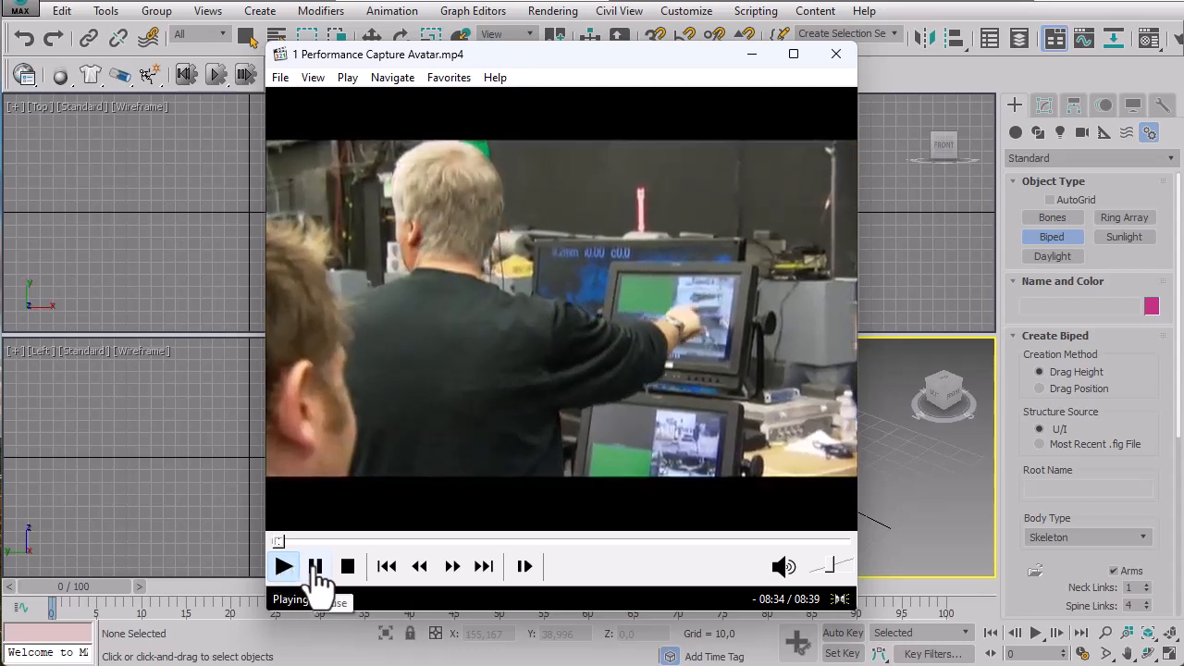
click(315, 566)
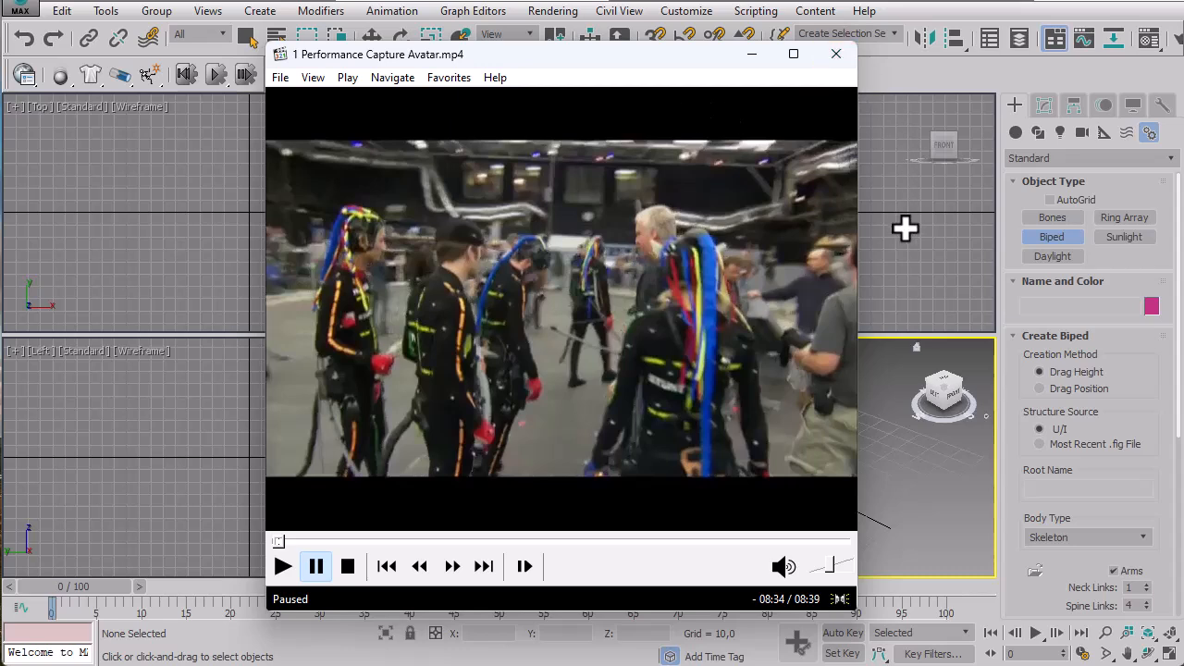
click(836, 53)
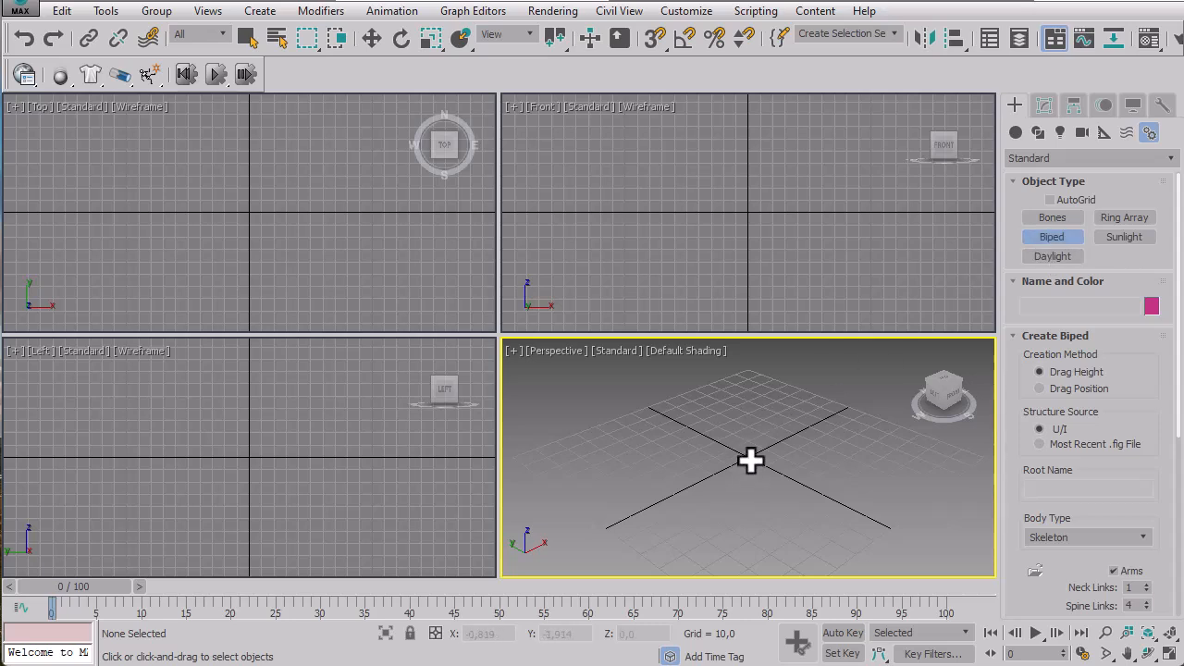
Create a standing biped at the origin of the Perspective view and fit it in all views
drag(750, 461, 883, 104)
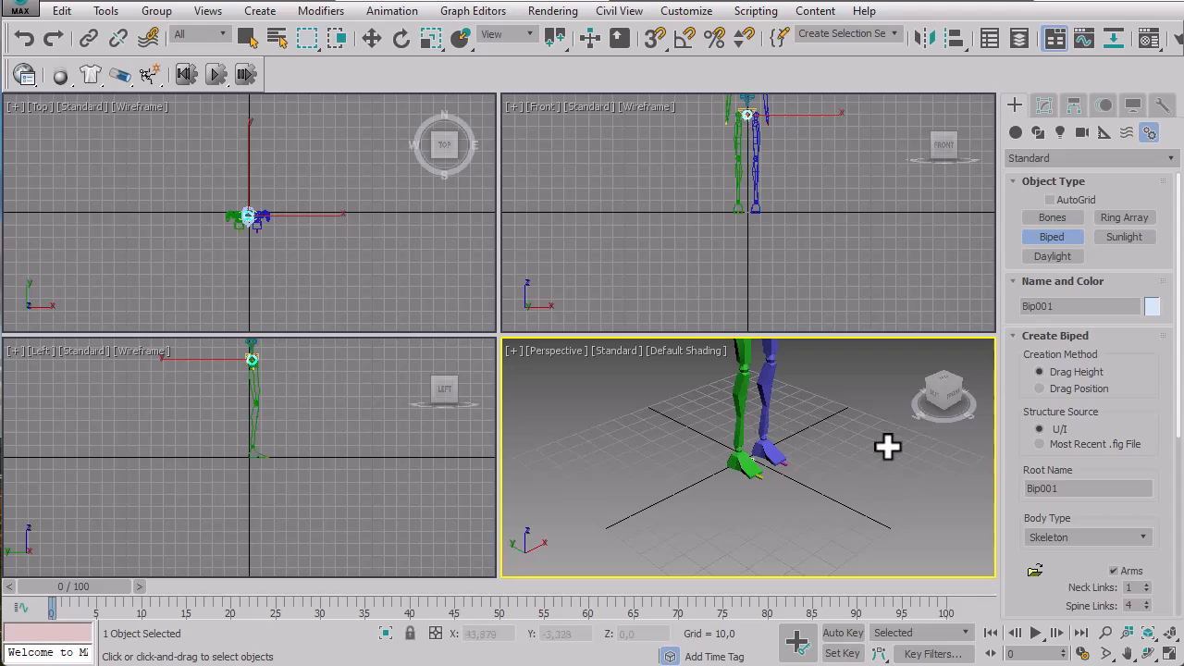
click(1170, 635)
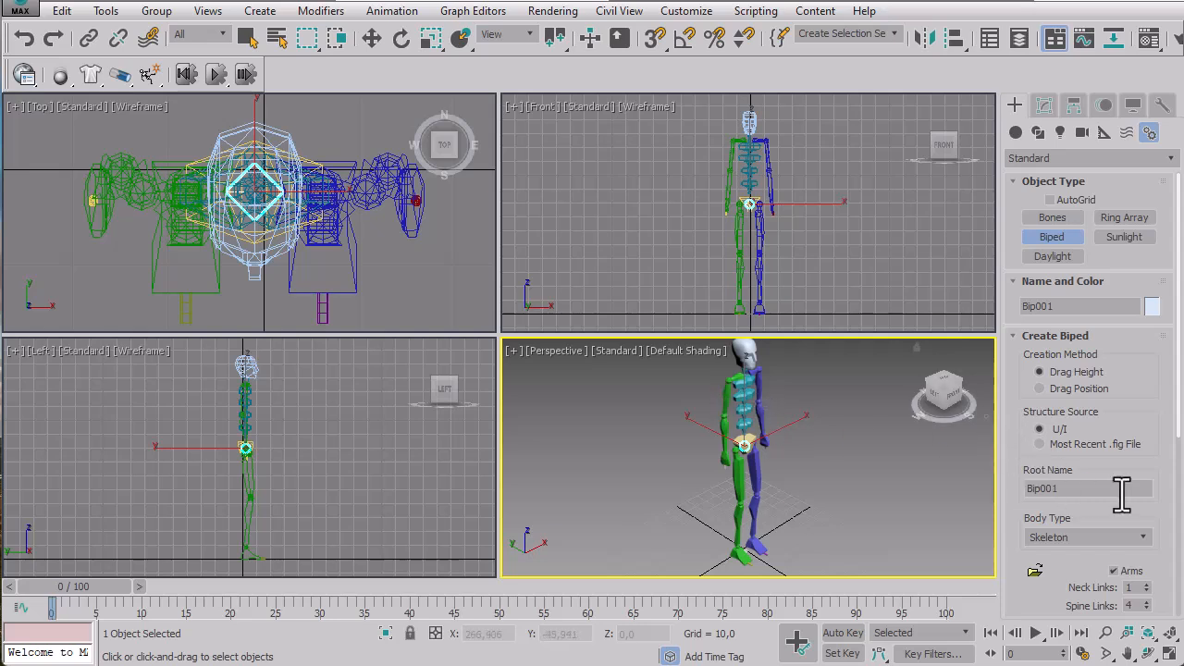
Preview the Female, Male and Classic body types on the biped and return it to Skeleton
drag(1156, 401, 1145, 290)
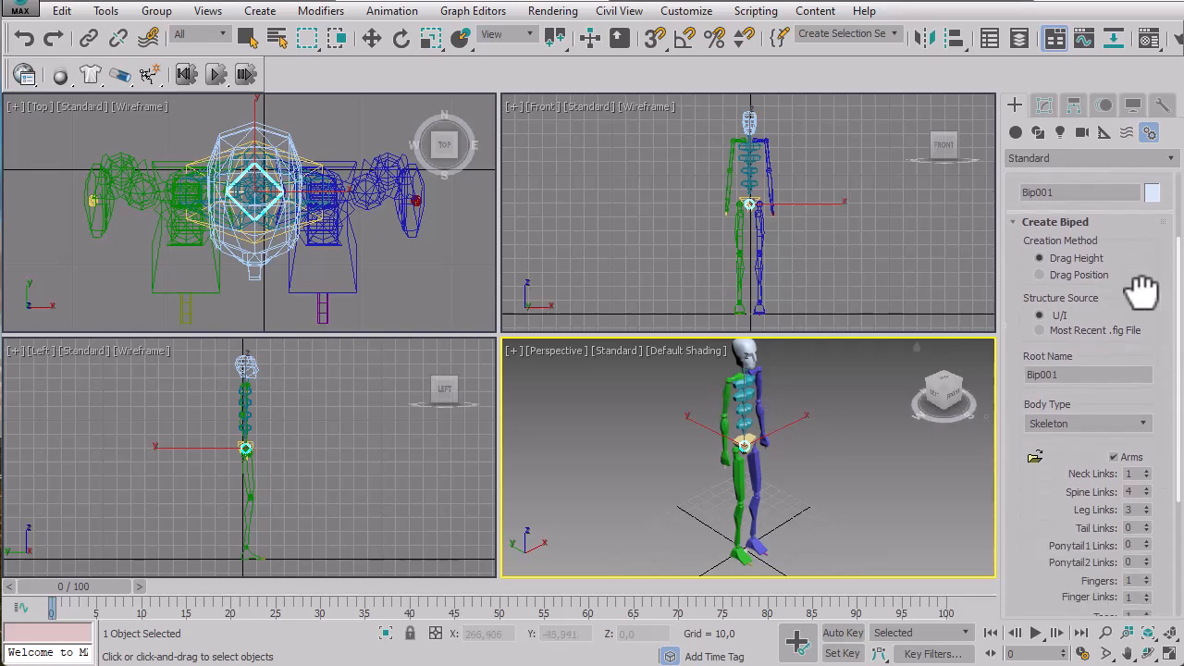
click(1118, 423)
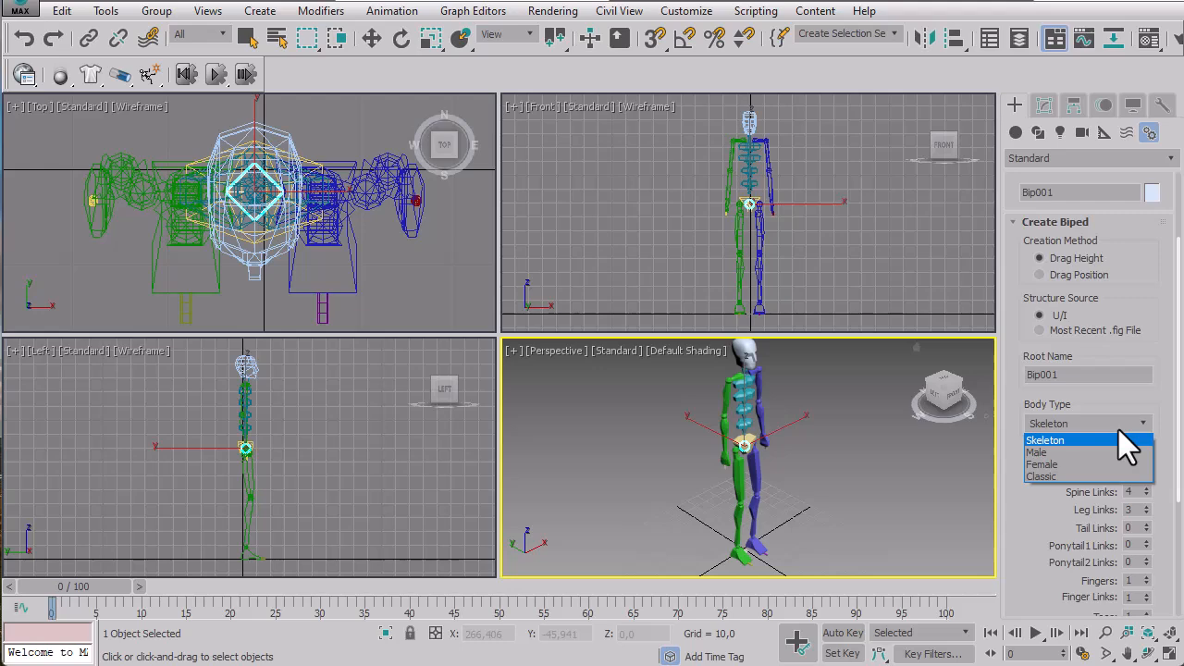
click(1098, 465)
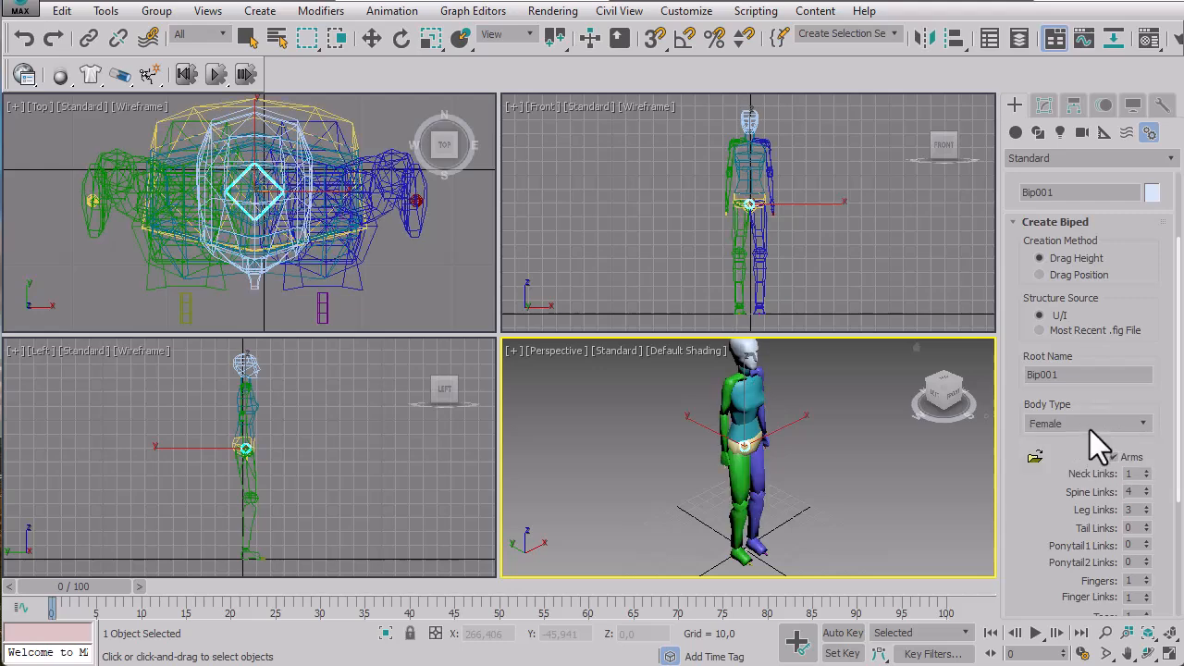
click(1090, 429)
click(1089, 455)
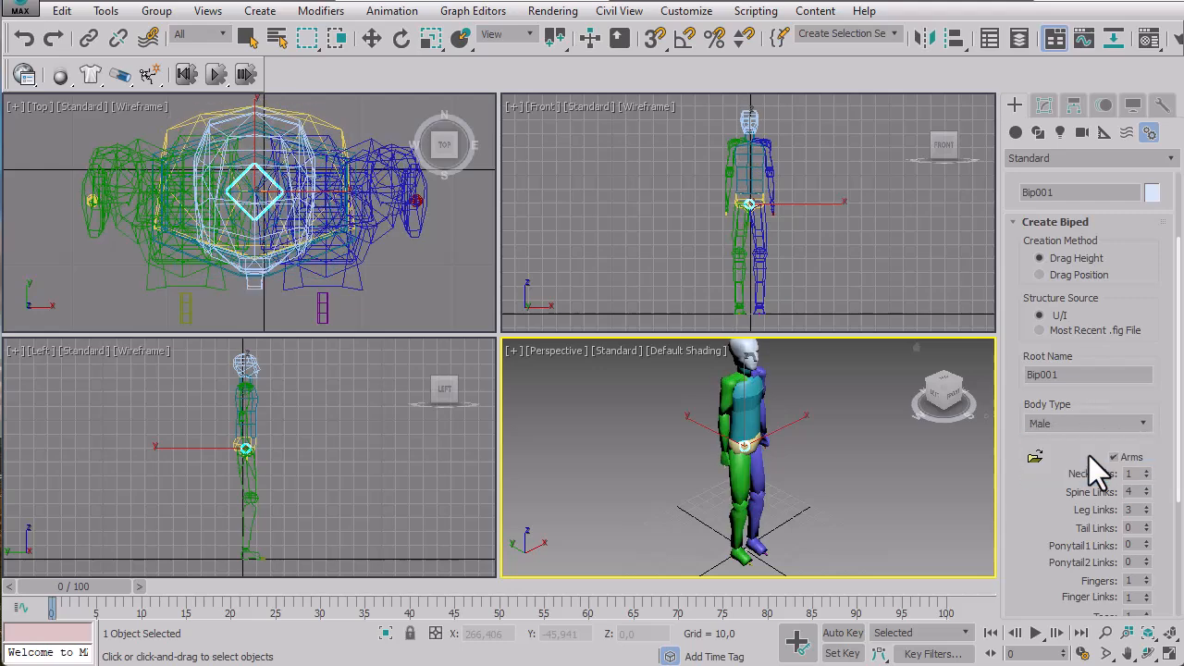
click(1092, 427)
click(1069, 479)
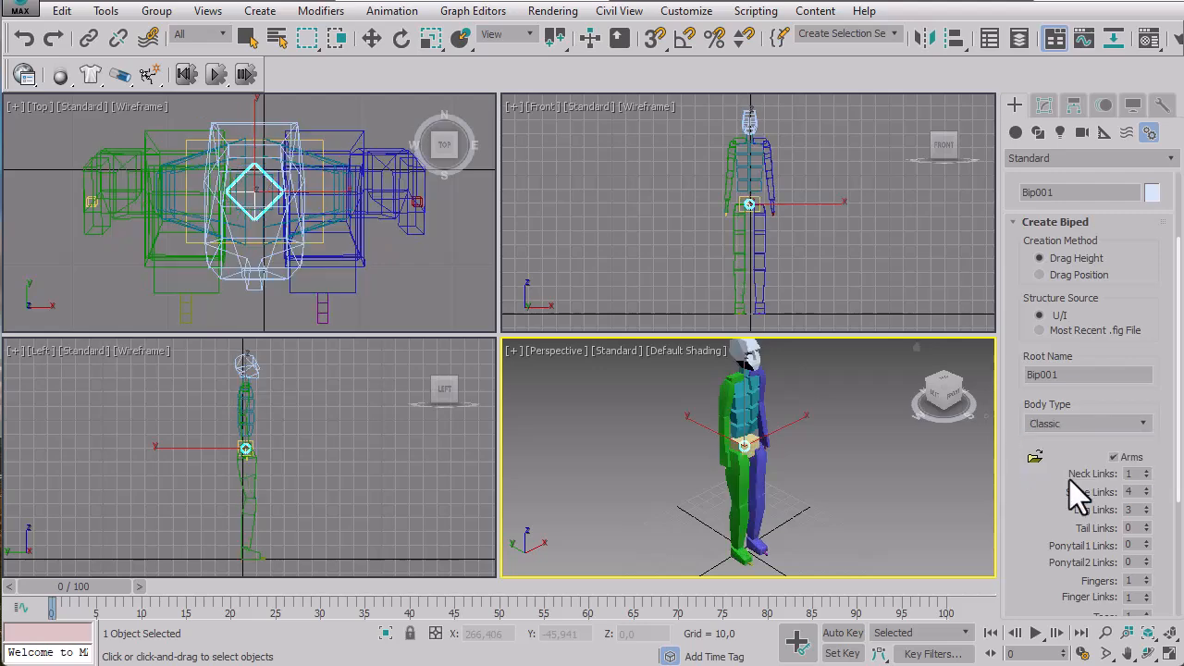
click(1077, 428)
click(1071, 445)
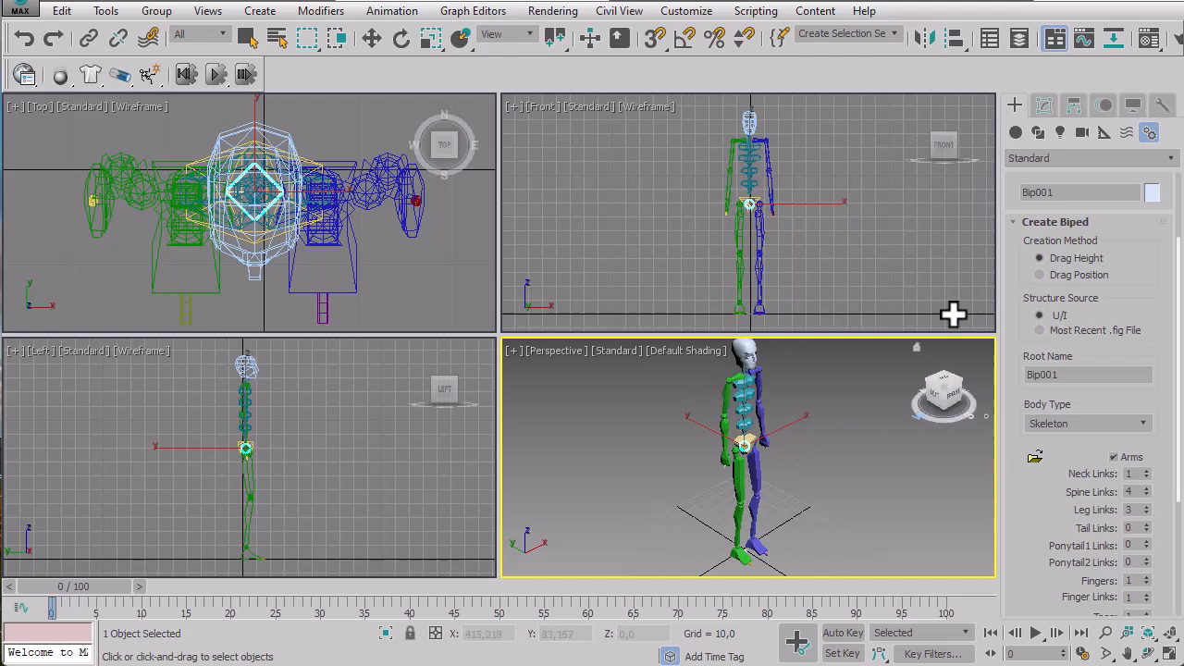
Switch the biped to Figure mode and display the Structure settings with its lowest spine bone selected
click(1101, 109)
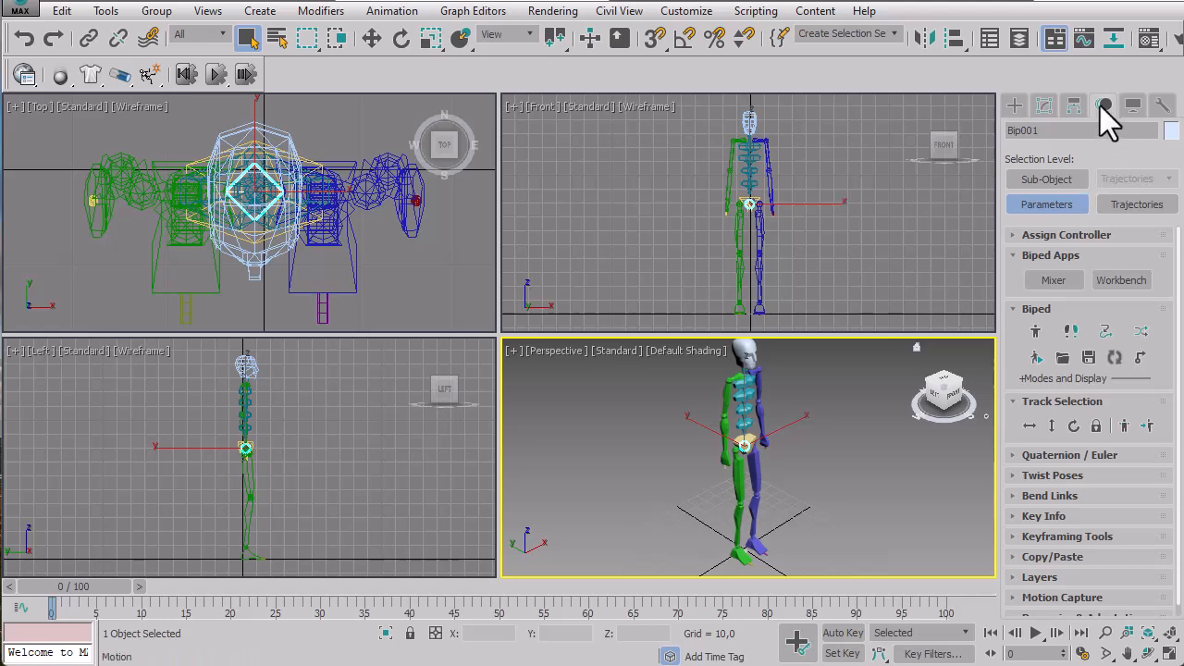
click(1036, 333)
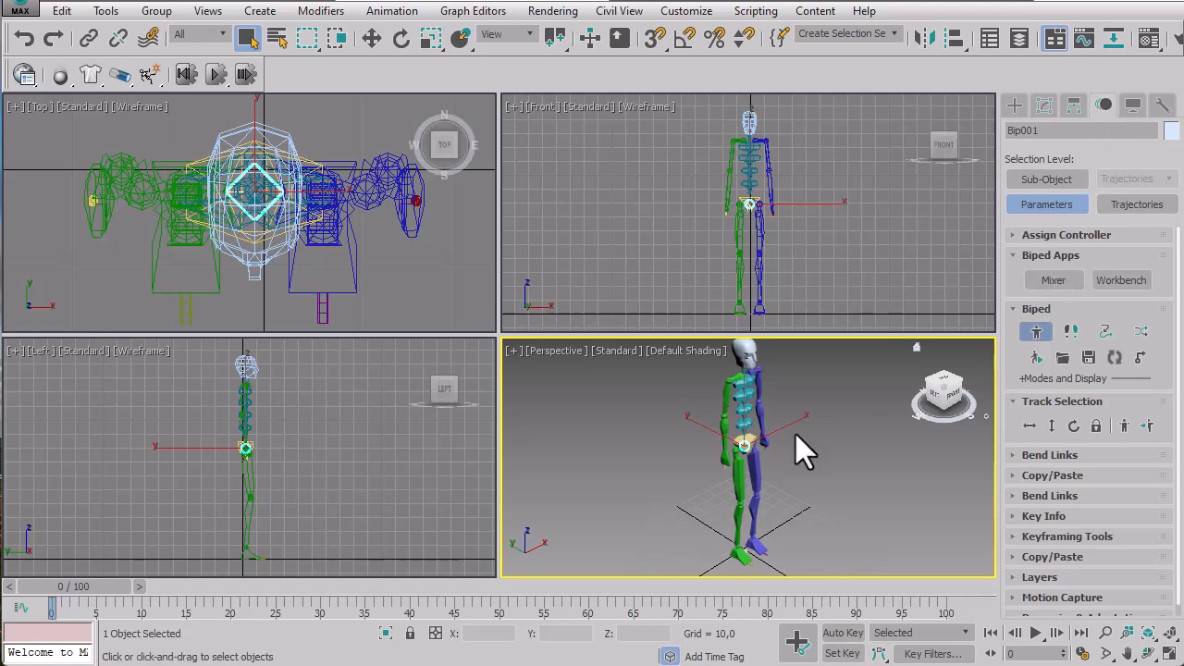
click(743, 445)
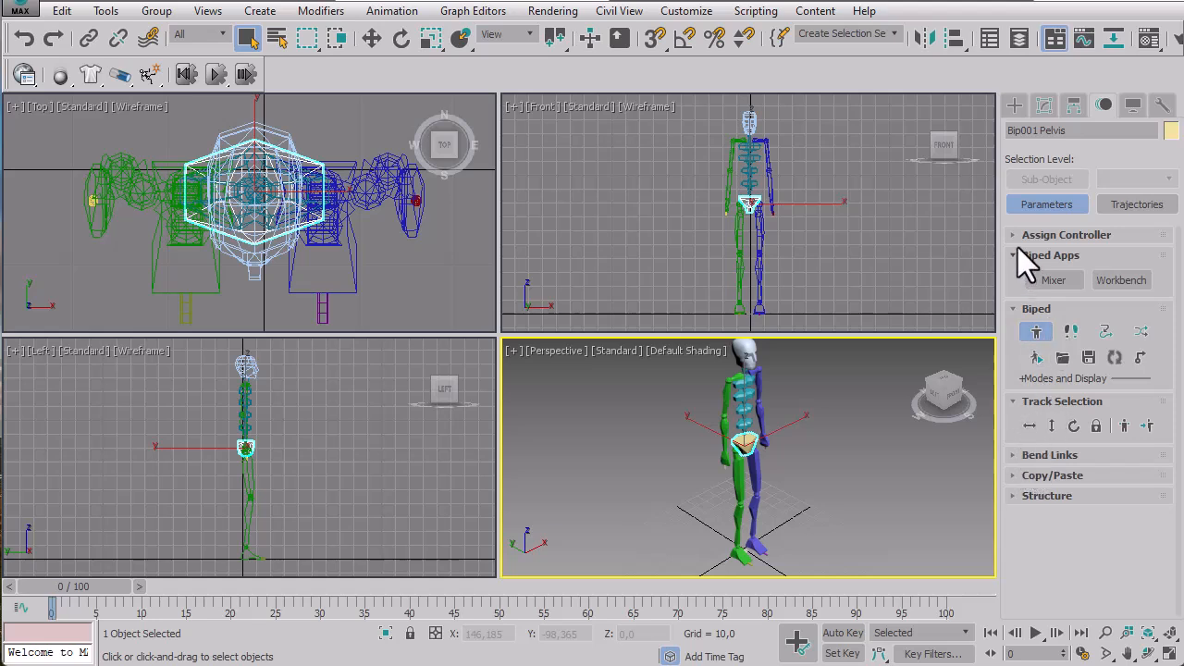
click(745, 424)
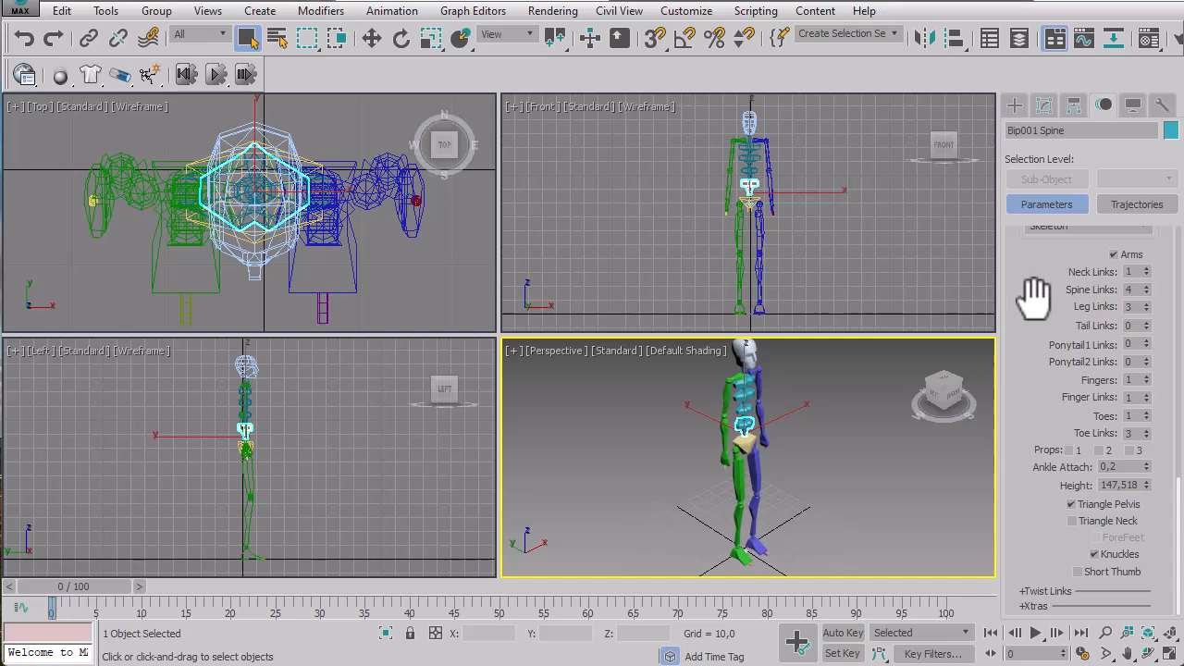
scroll(1036, 296, up, 3)
click(1033, 275)
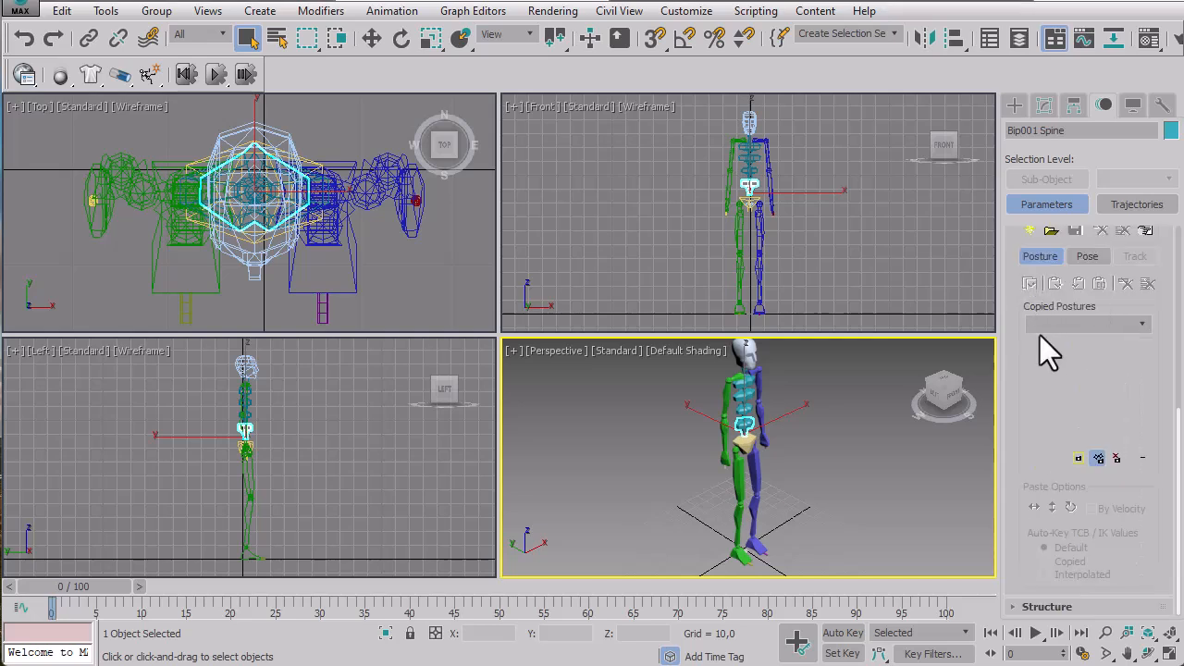
scroll(1046, 370, up, 3)
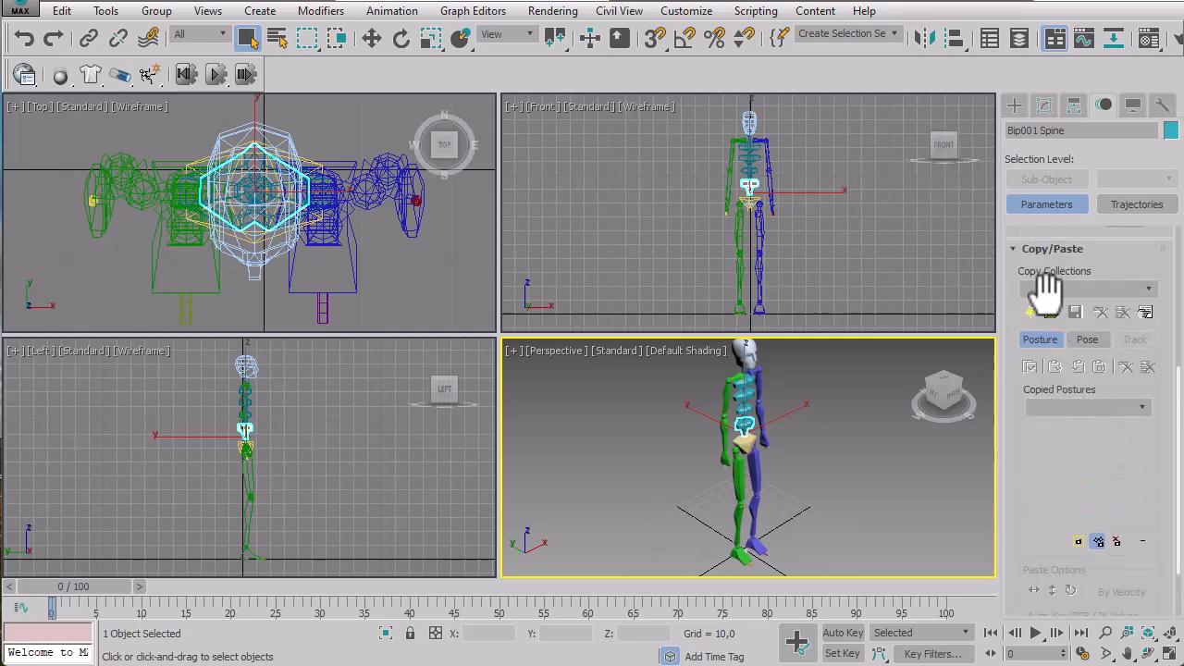
scroll(1043, 509, down, 3)
click(1057, 615)
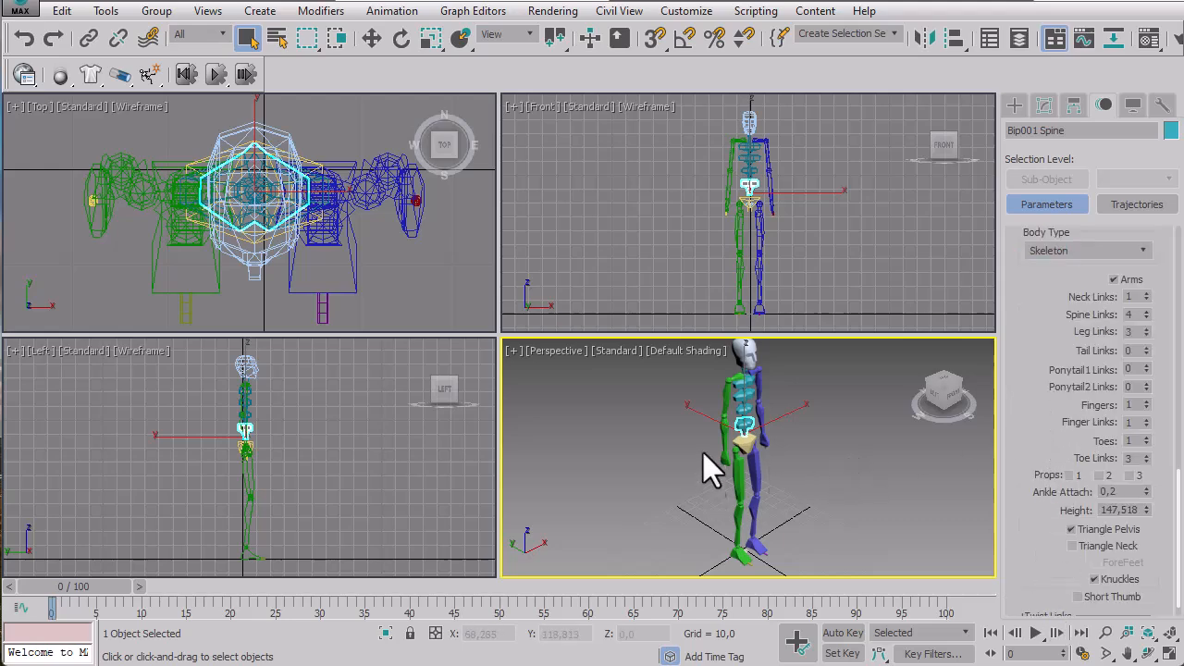
Select the biped's right-hand finger and set the structure to 5 fingers with 2 finger links
scroll(705, 453, up, 6)
middle_drag(868, 488, 702, 426)
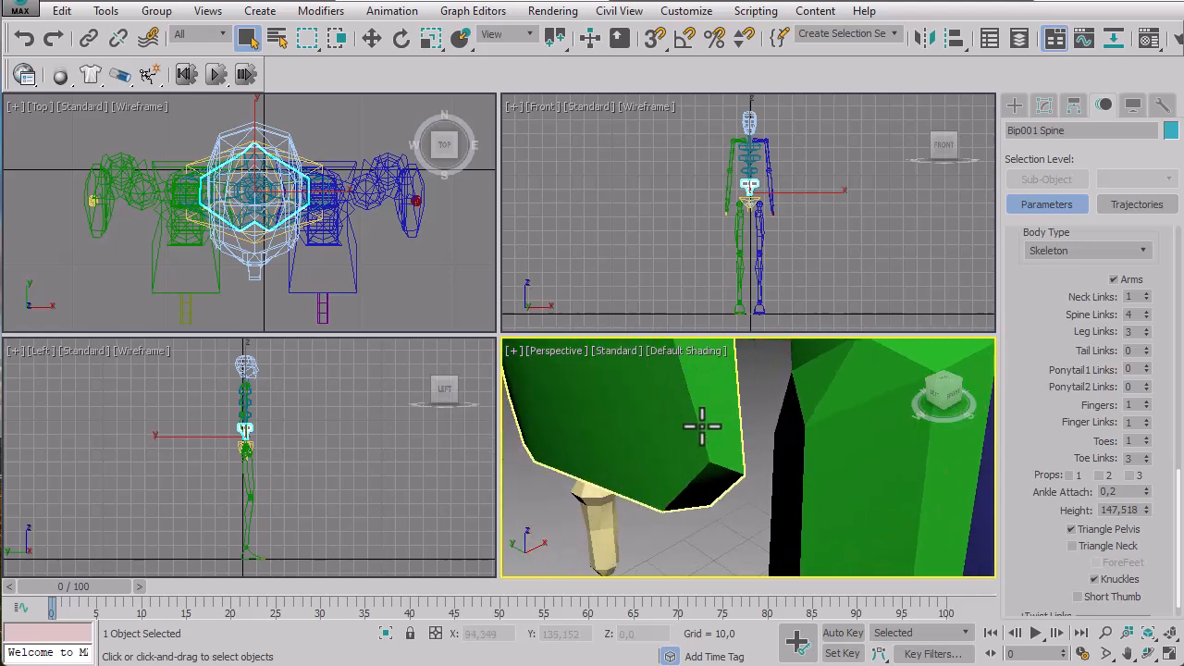
scroll(675, 482, down, 2)
scroll(638, 518, down, 2)
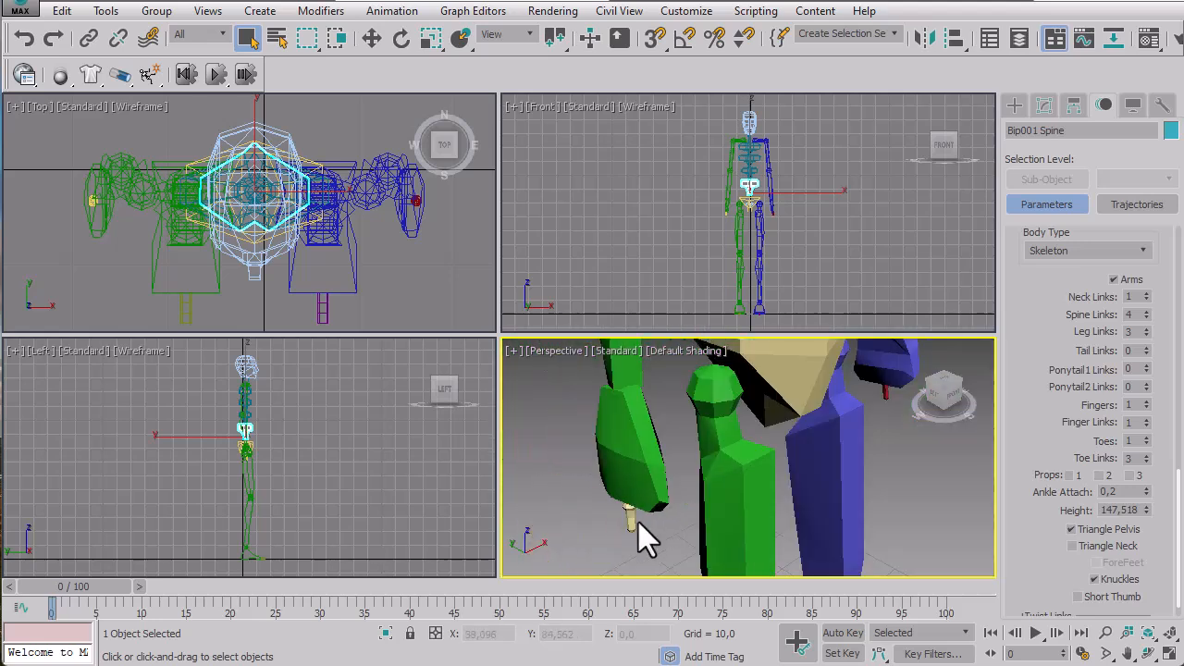
click(631, 520)
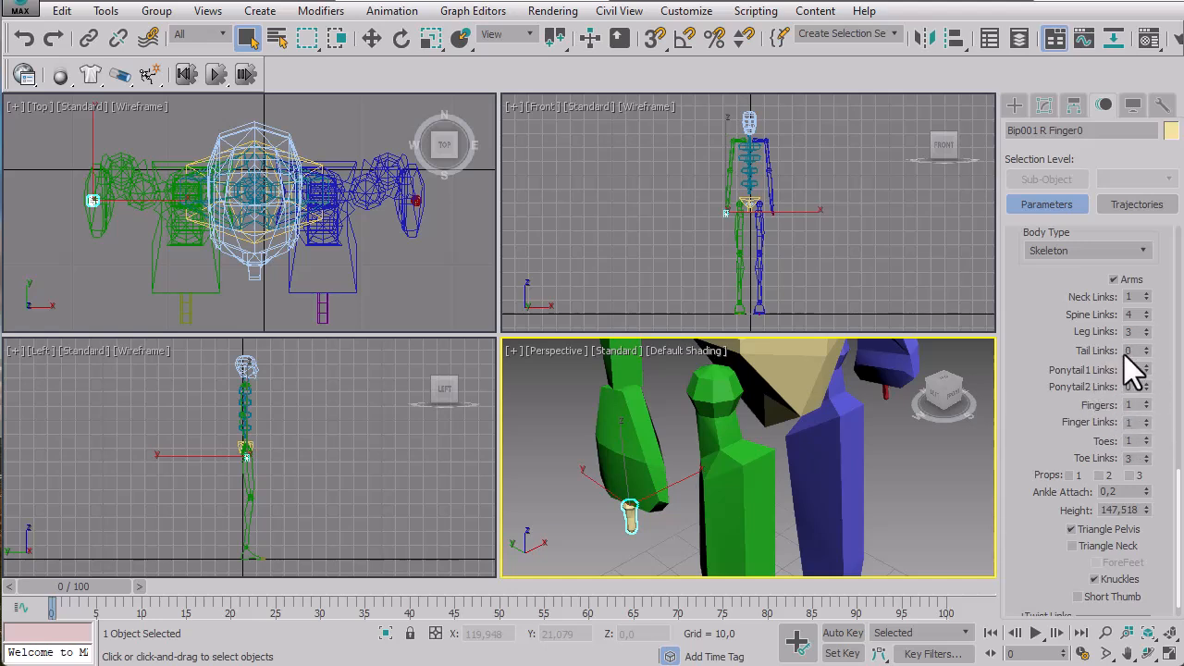
scroll(1049, 343, down, 1)
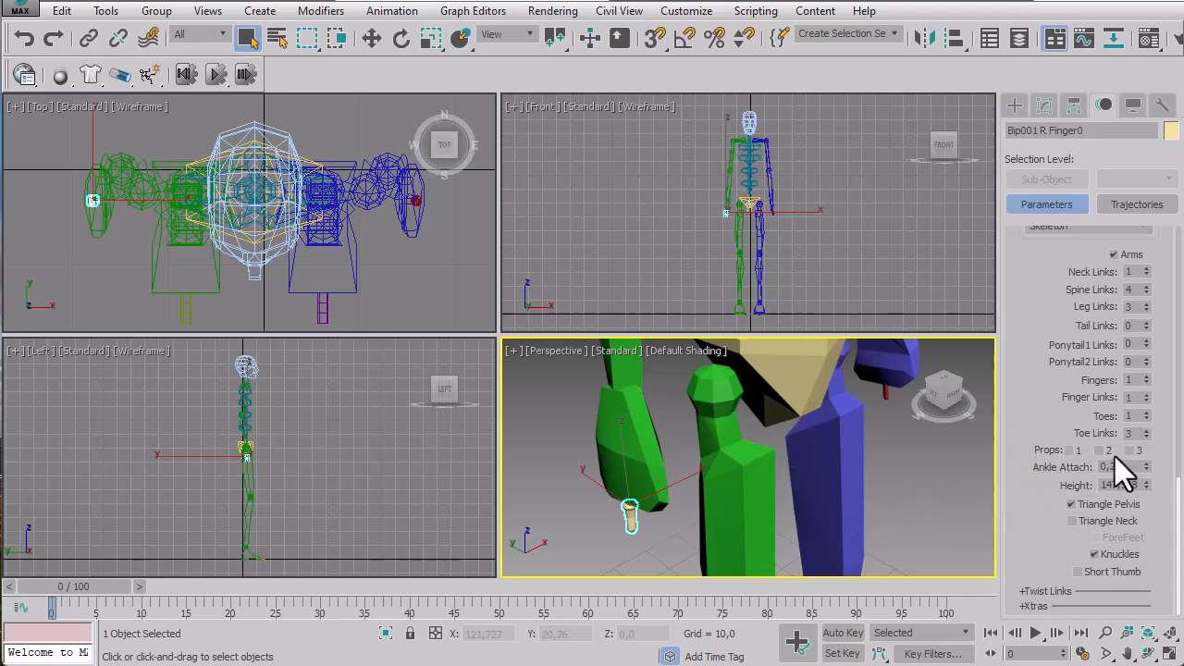
click(1147, 376)
click(1147, 376)
click(1147, 376)
click(1147, 376)
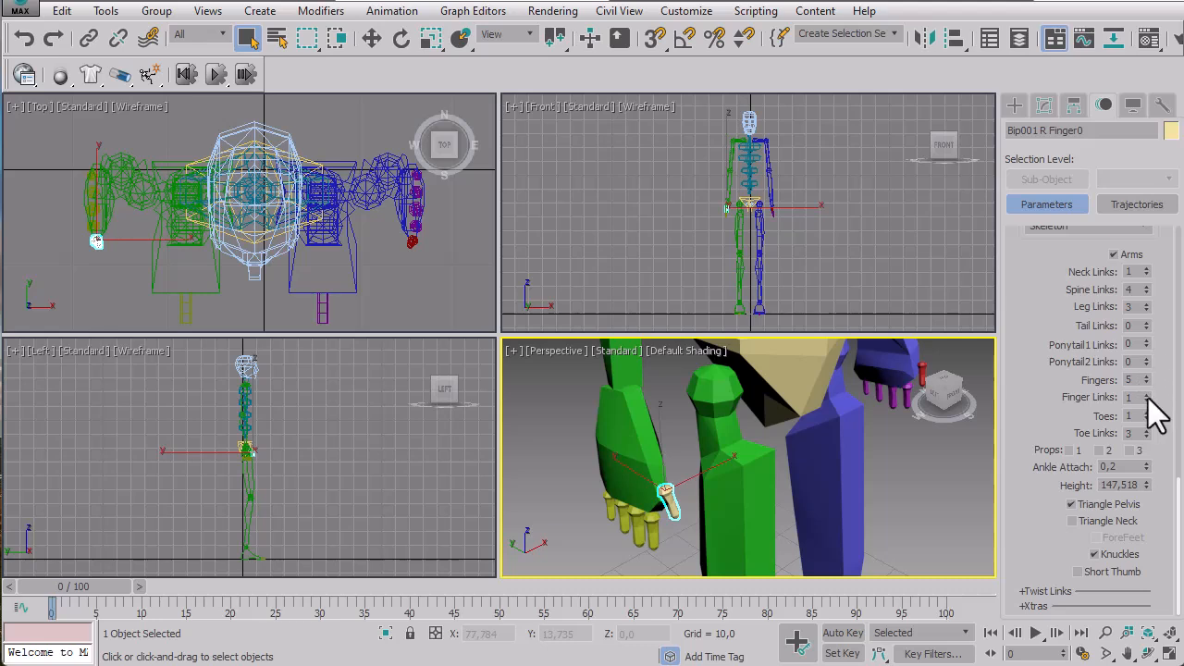
click(1147, 393)
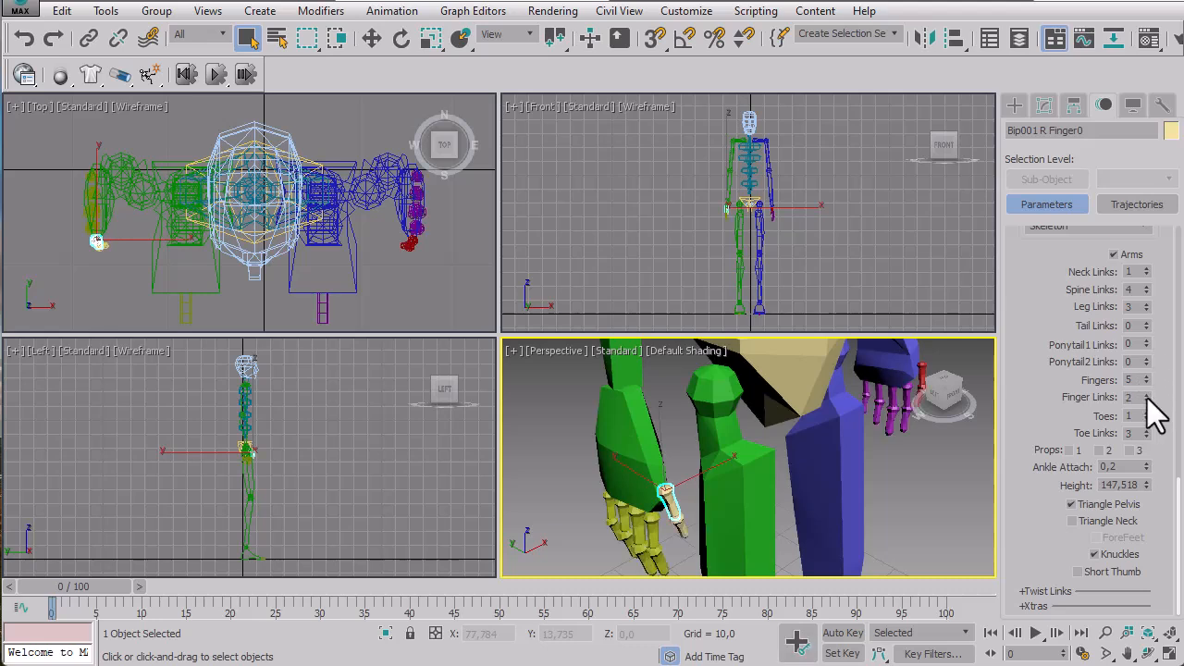
Select the biped's toes on the right and left feet in turn and reduce the structure to 1 toe link
middle_drag(890, 453, 865, 388)
scroll(733, 480, down, 2)
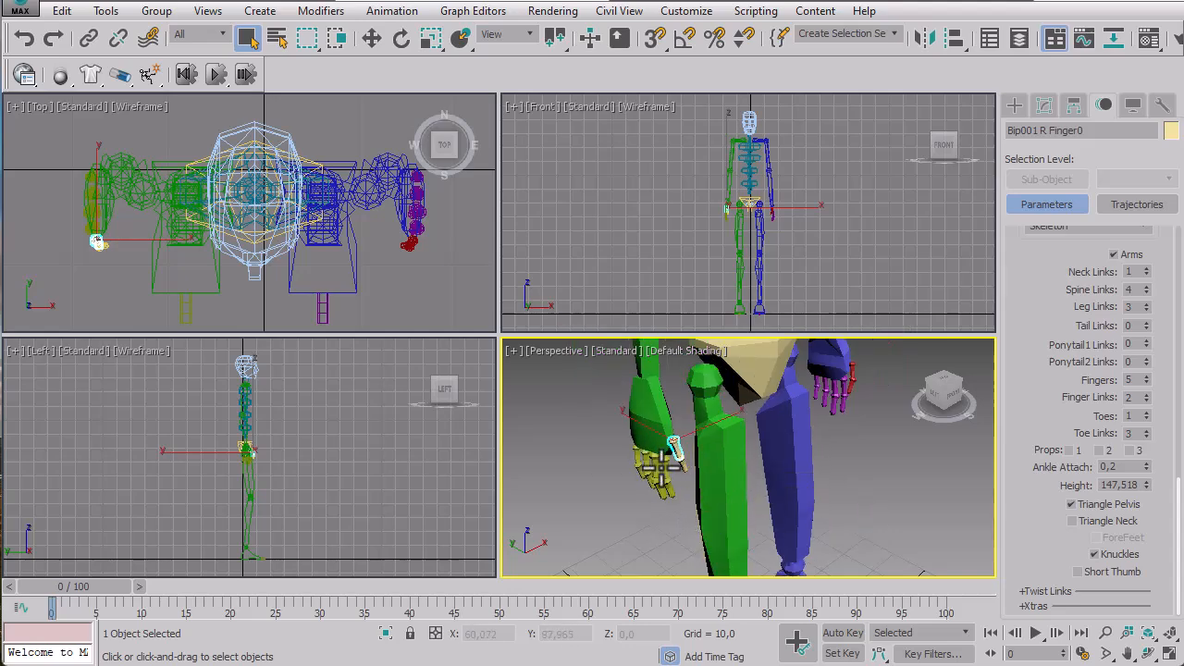
middle_drag(871, 487, 833, 377)
scroll(833, 376, down, 2)
scroll(838, 494, down, 3)
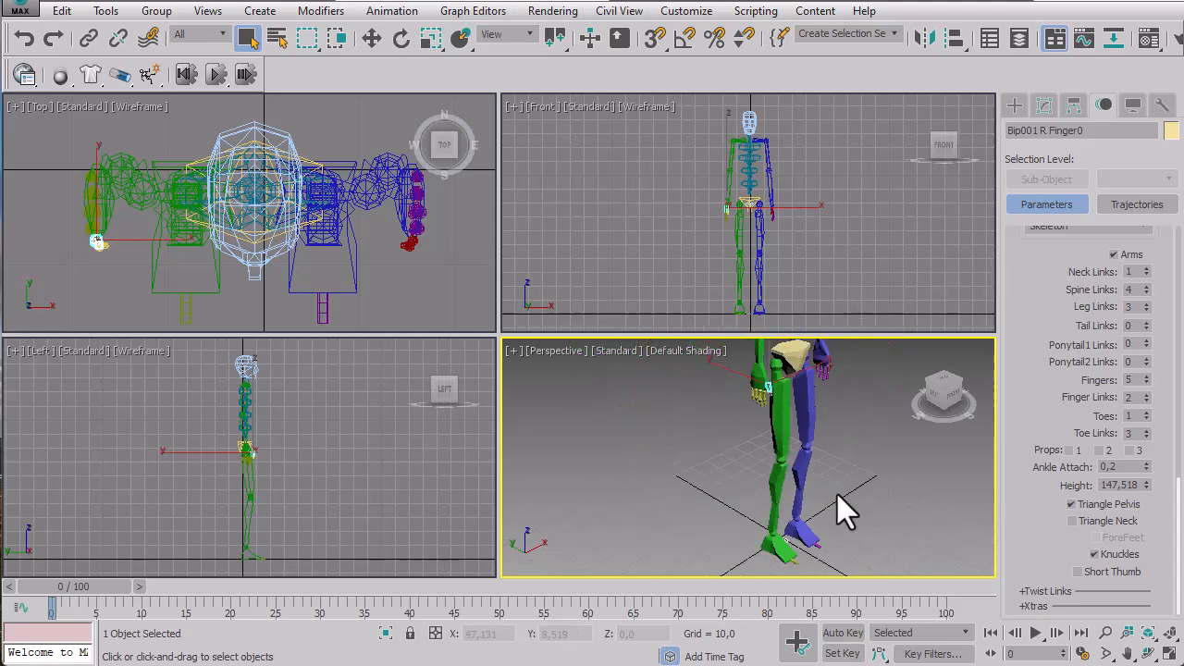
middle_drag(837, 494, 811, 385)
scroll(794, 441, up, 6)
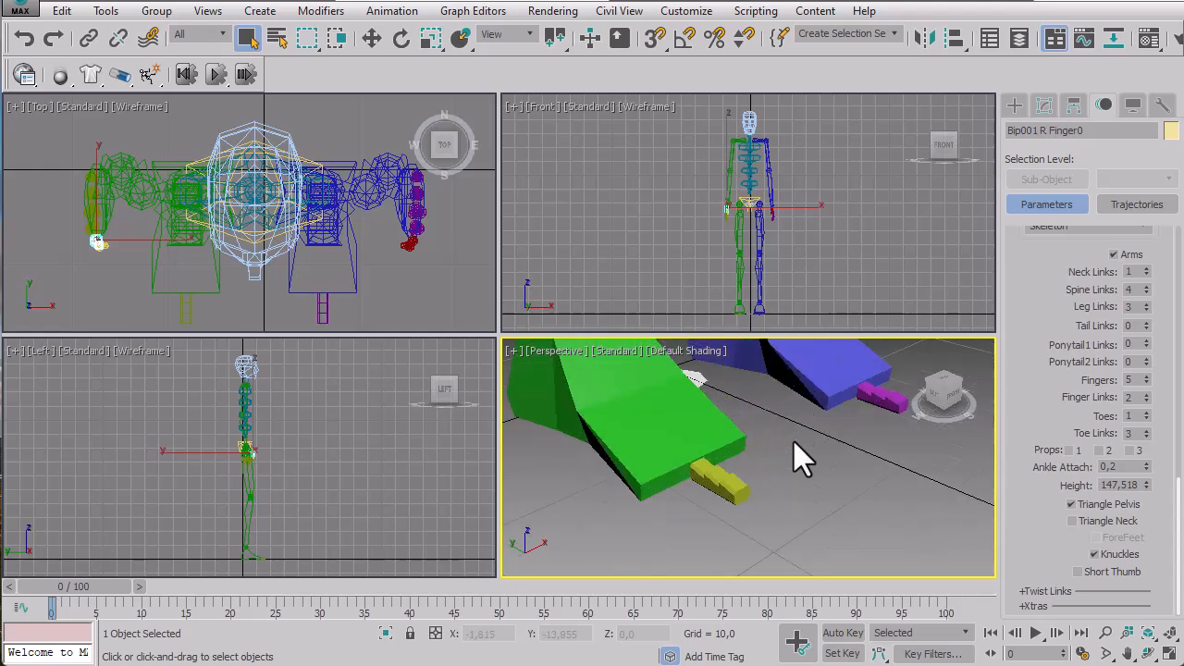
click(712, 478)
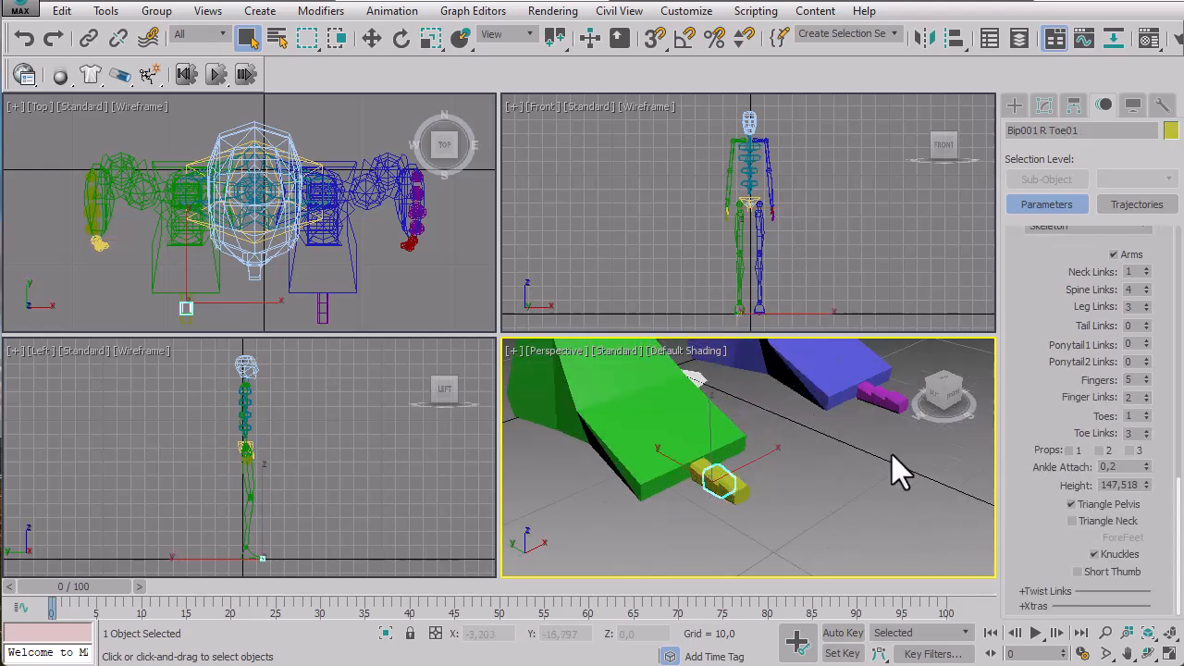
click(1146, 436)
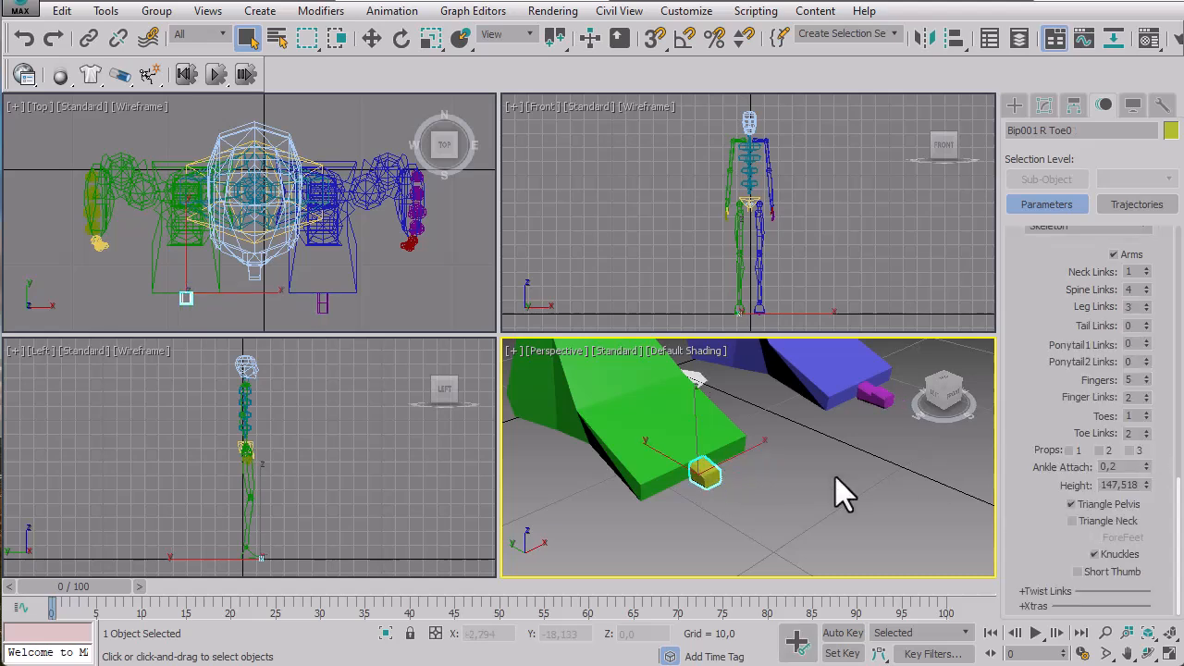
click(879, 396)
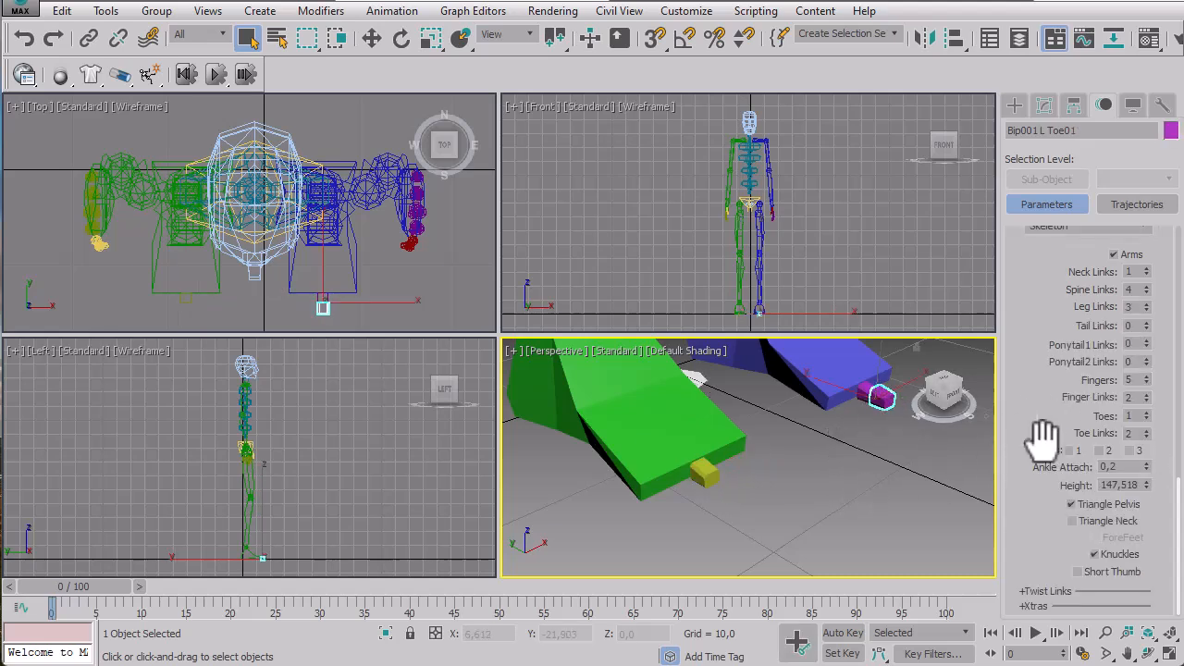
click(1146, 437)
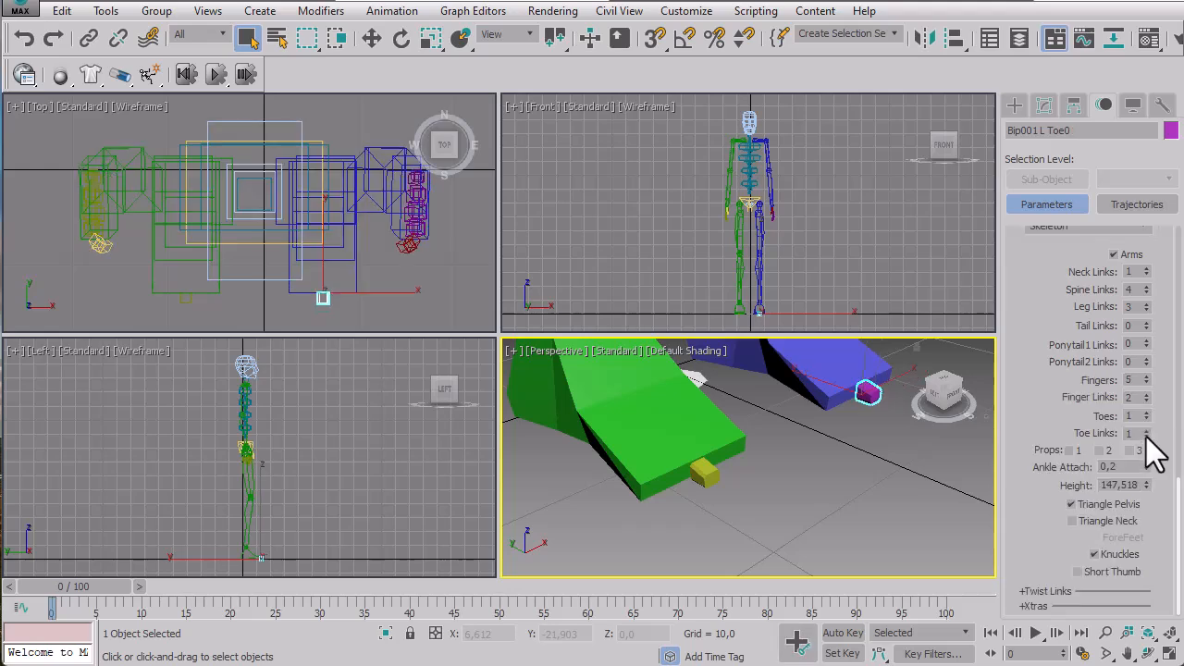
Select the right foot's toe and examine the biped's feet and legs up close and from a distance
click(705, 474)
scroll(594, 463, down, 5)
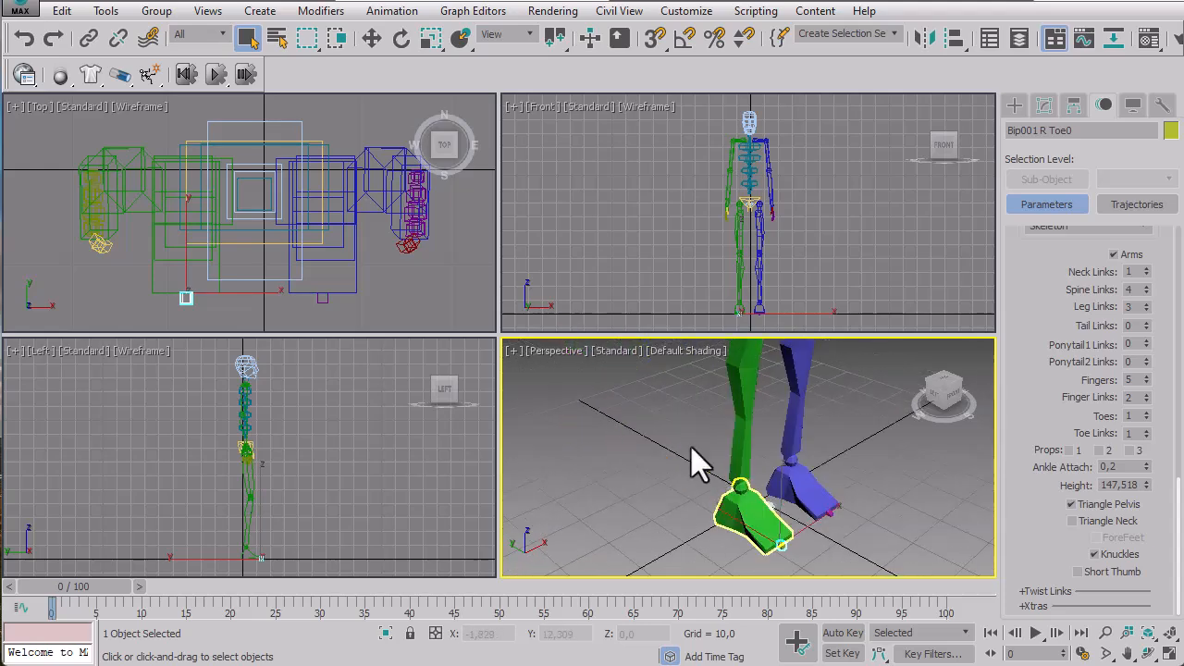
scroll(690, 444, down, 5)
middle_drag(687, 418, 706, 432)
scroll(714, 387, up, 8)
middle_drag(638, 490, 721, 373)
scroll(708, 470, down, 4)
middle_drag(747, 496, 717, 393)
scroll(728, 454, down, 5)
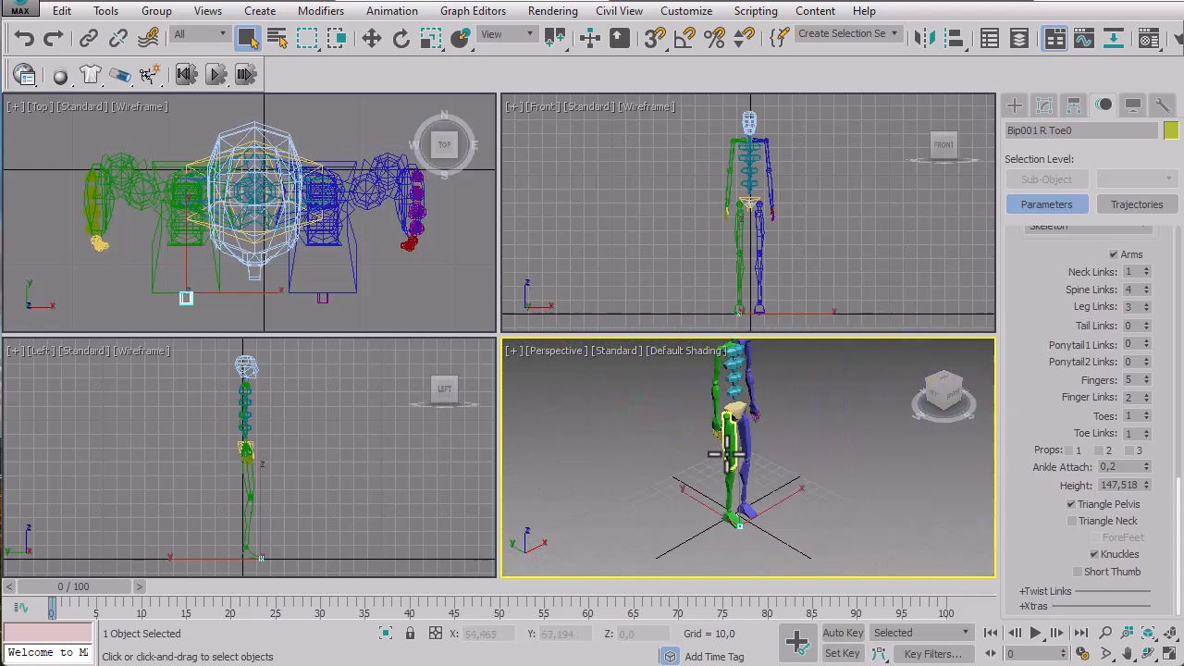
scroll(733, 521, up, 8)
middle_drag(775, 499, 788, 439)
Select the left foot's toe and lengthen it to over twice its length by scaling along X, undoing a further trial scaling along Y
click(851, 369)
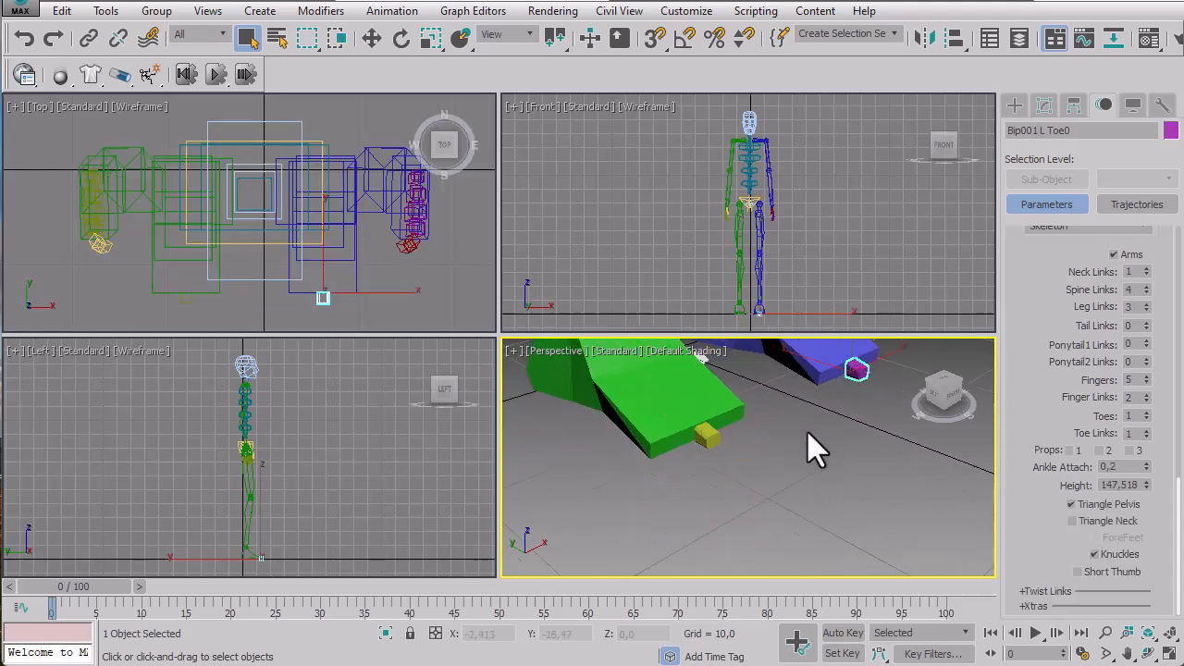
scroll(807, 432, down, 5)
middle_drag(808, 432, 833, 471)
scroll(804, 481, down, 4)
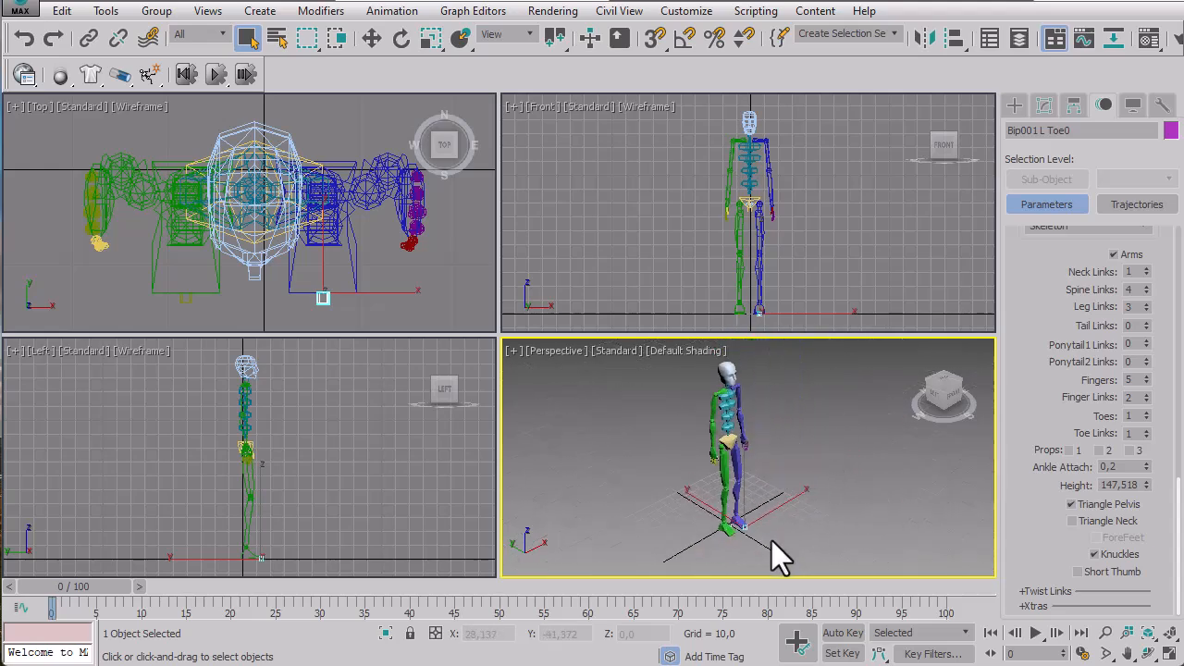
scroll(761, 537, up, 7)
middle_drag(648, 481, 892, 495)
scroll(893, 495, down, 4)
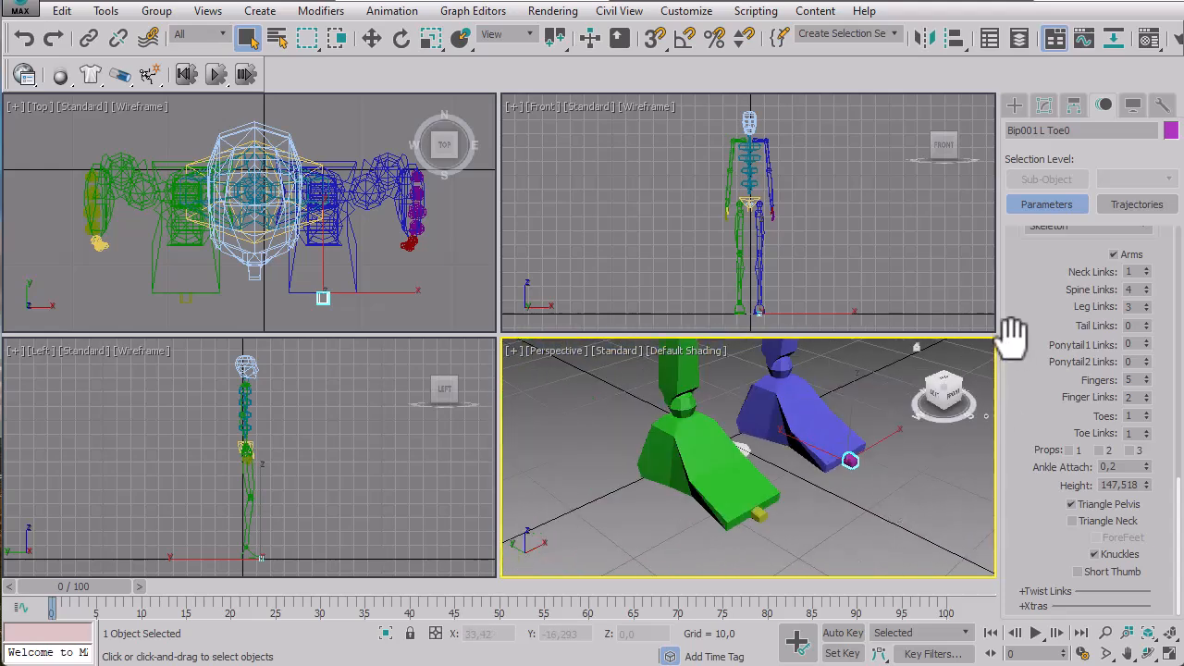
drag(1010, 331, 1055, 639)
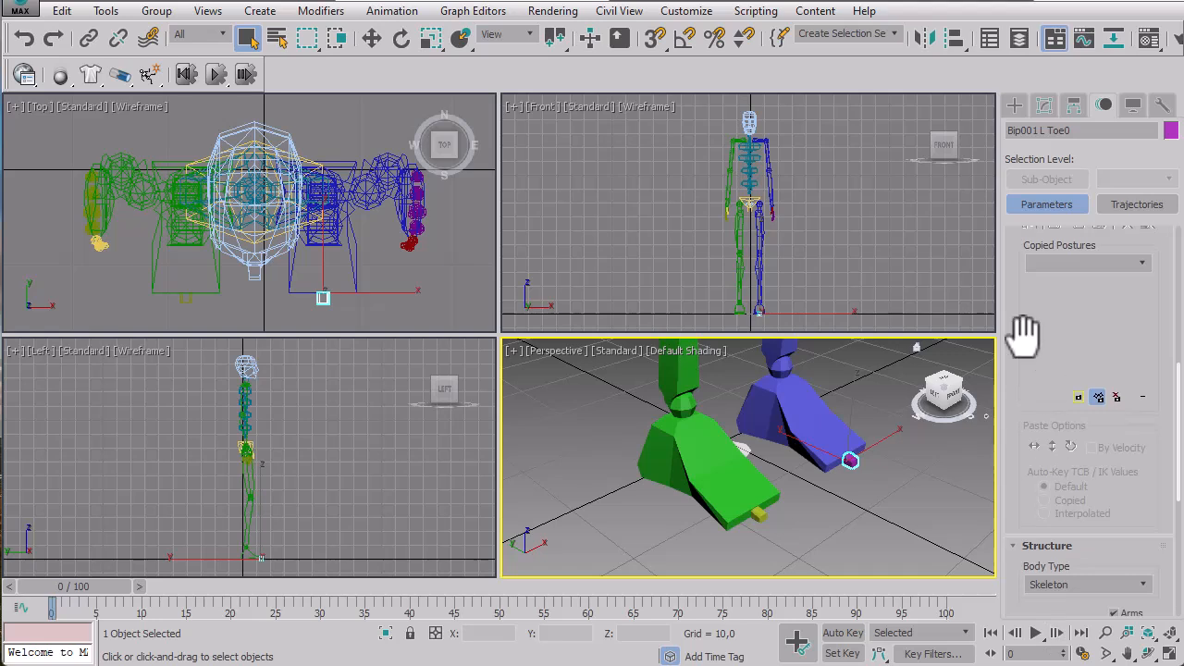
scroll(1018, 331, up, 5)
scroll(1036, 338, up, 2)
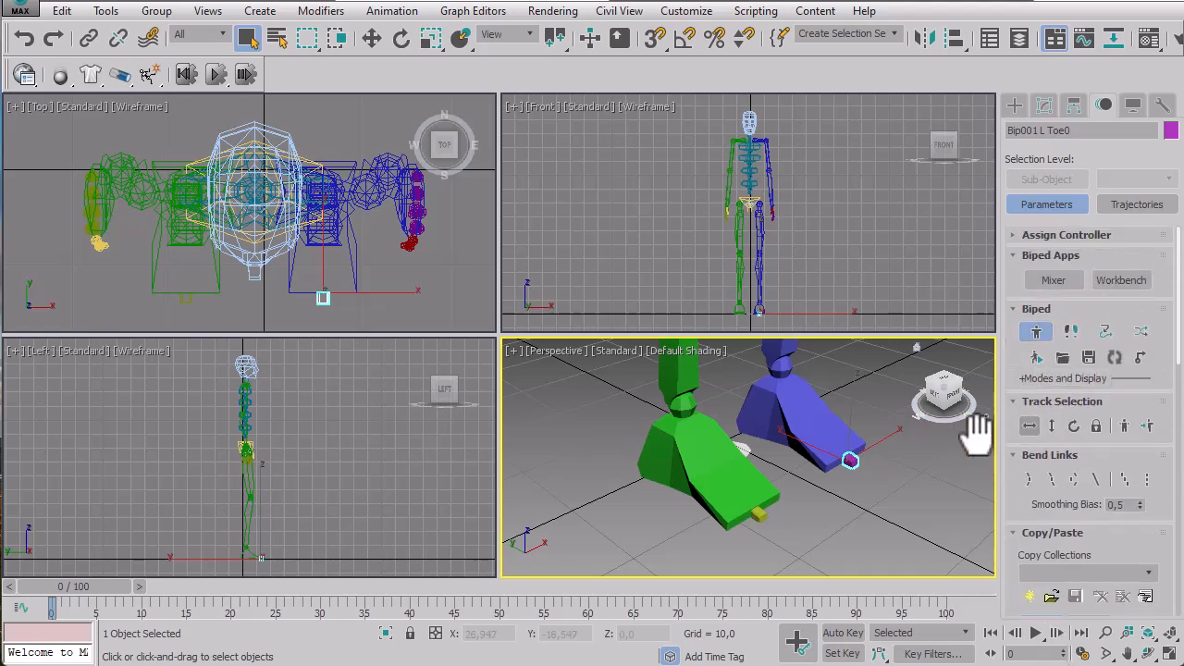
click(430, 38)
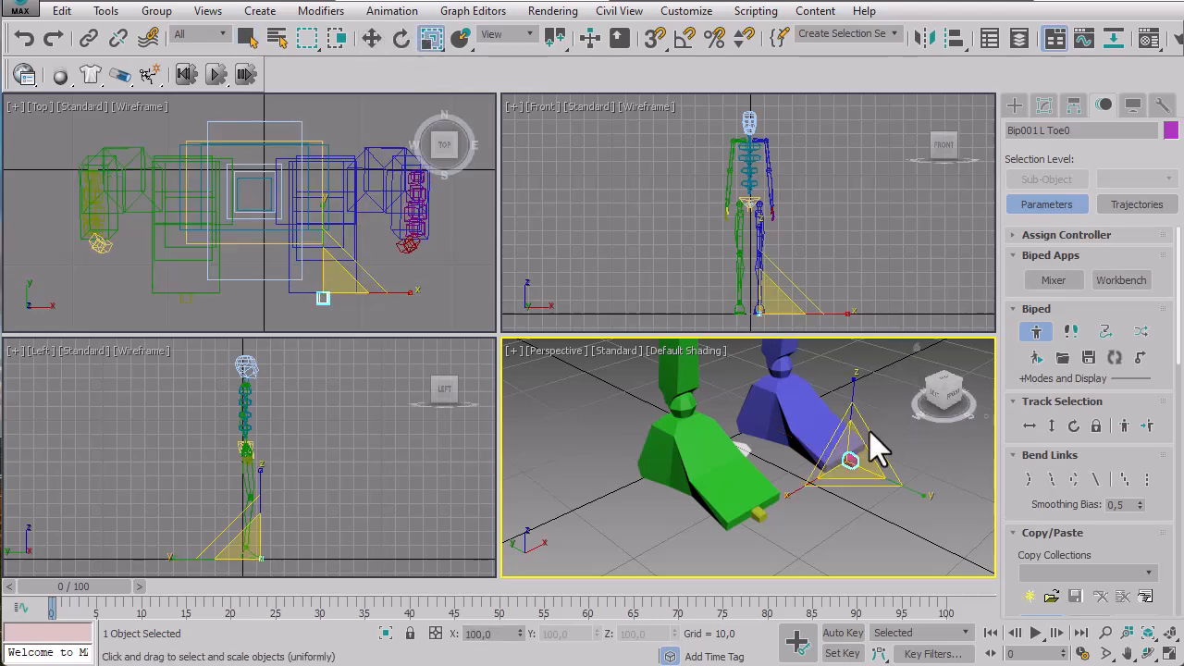
drag(807, 483, 731, 550)
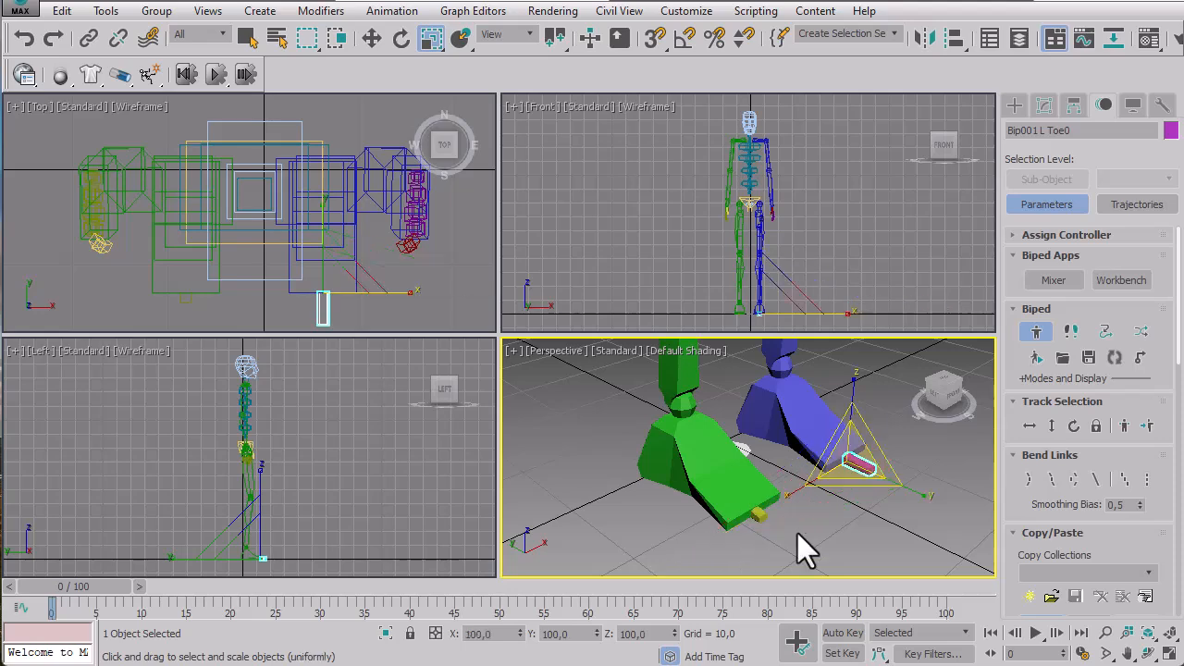
drag(917, 485, 959, 515)
click(27, 39)
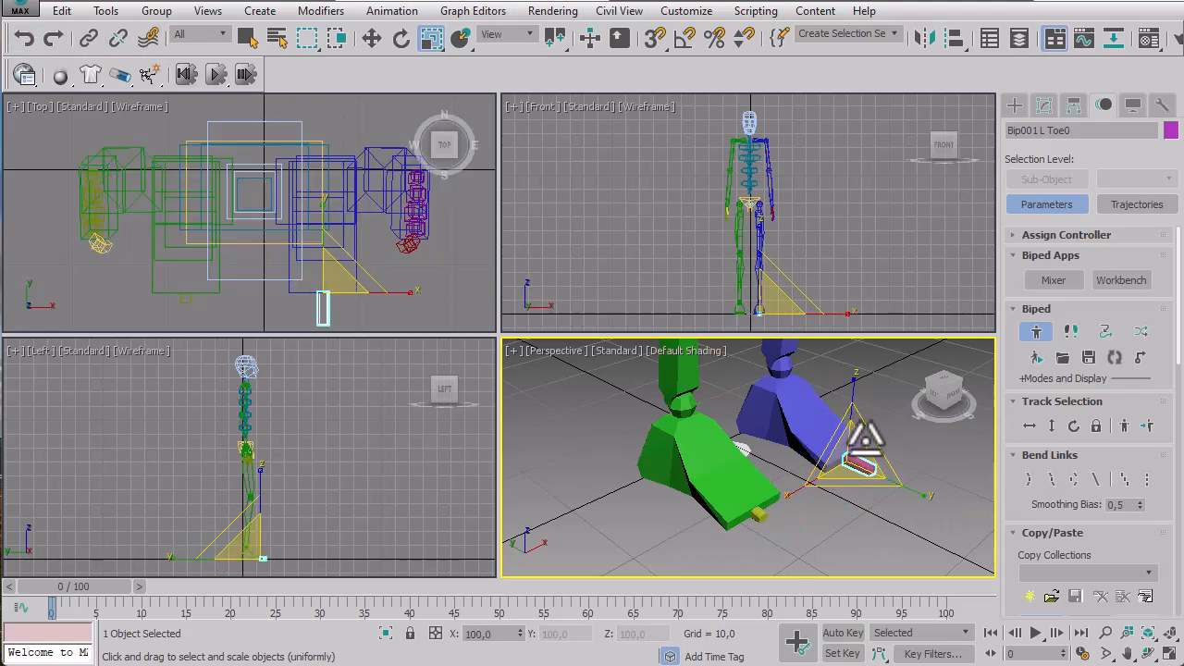
Widen the left toe to the foot's width by scaling it along Z to about 602%, then by a further 113%
drag(854, 375, 911, 2)
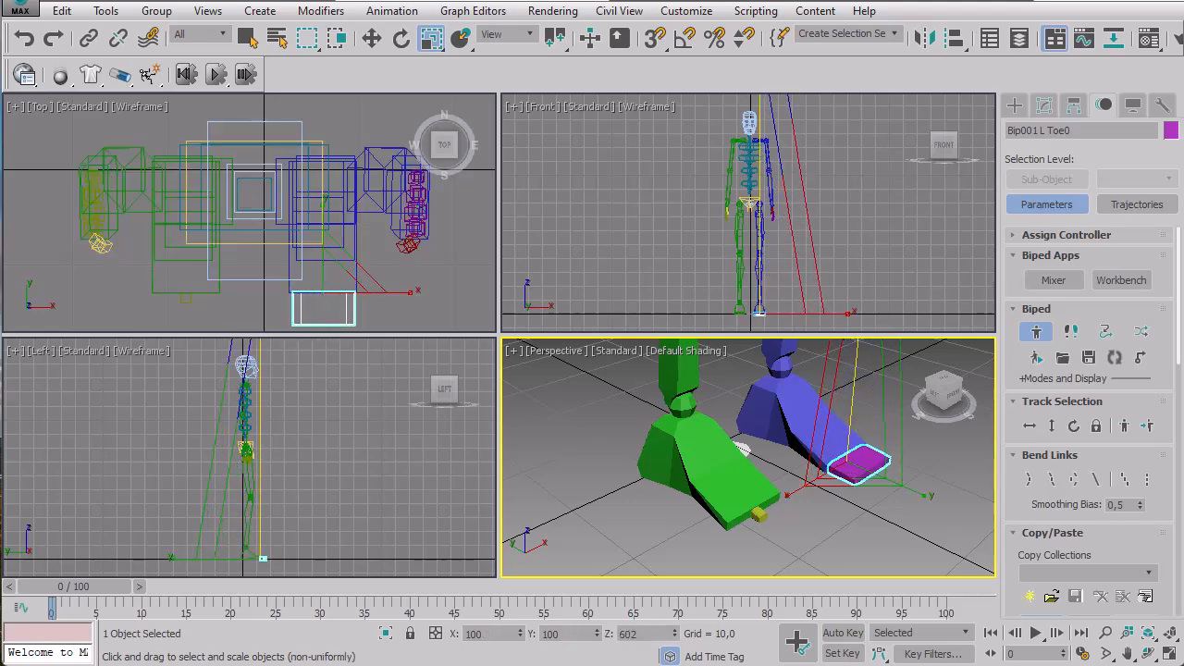
click(911, 527)
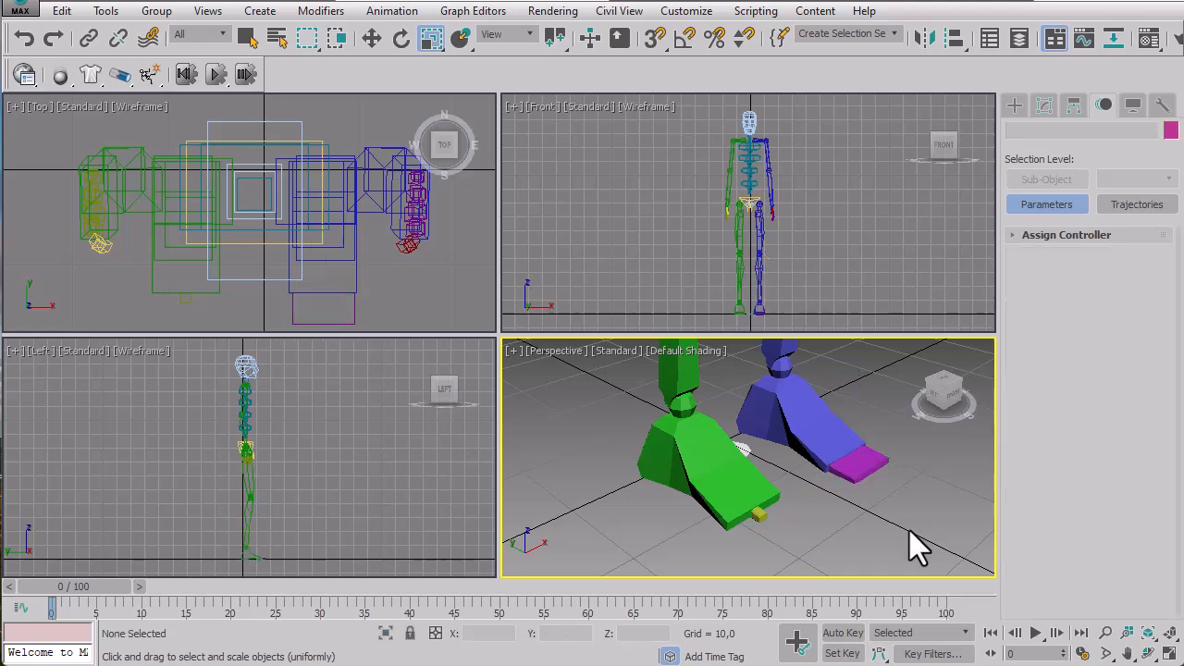
scroll(872, 502, up, 6)
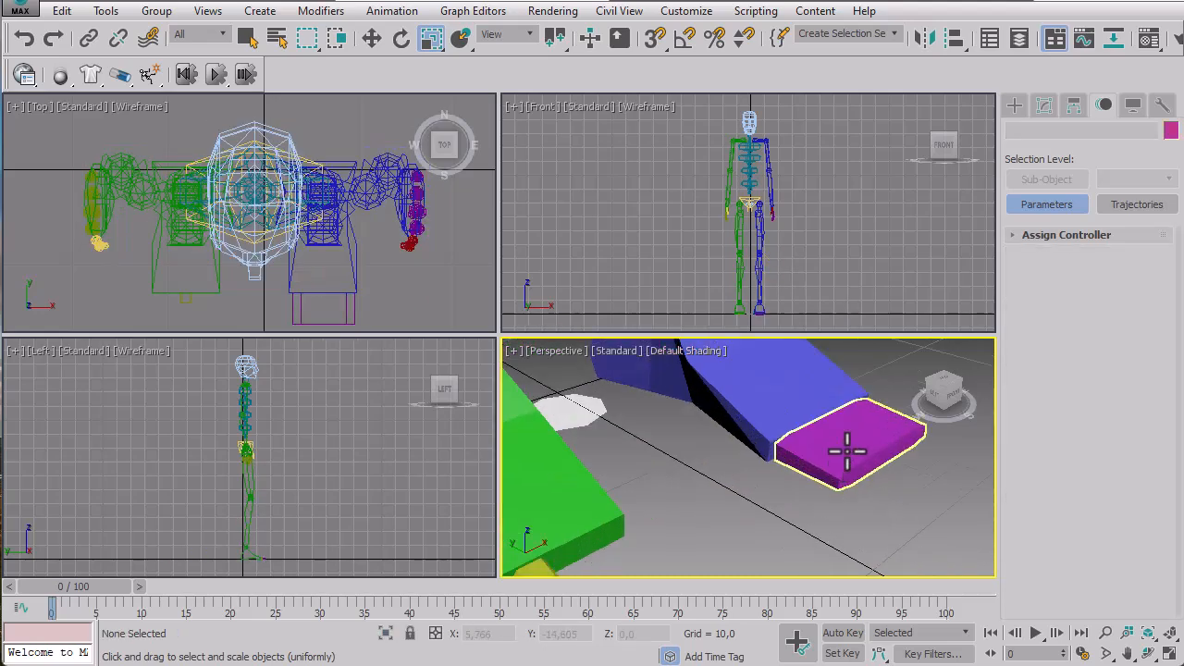
click(847, 451)
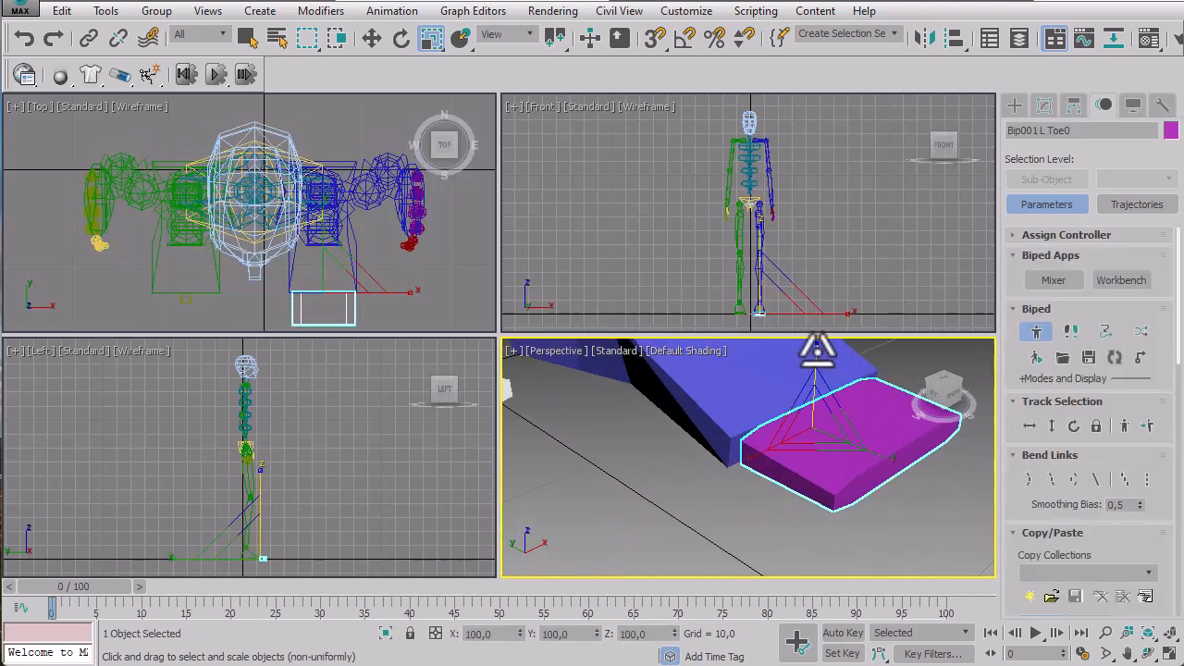
drag(824, 303, 834, 335)
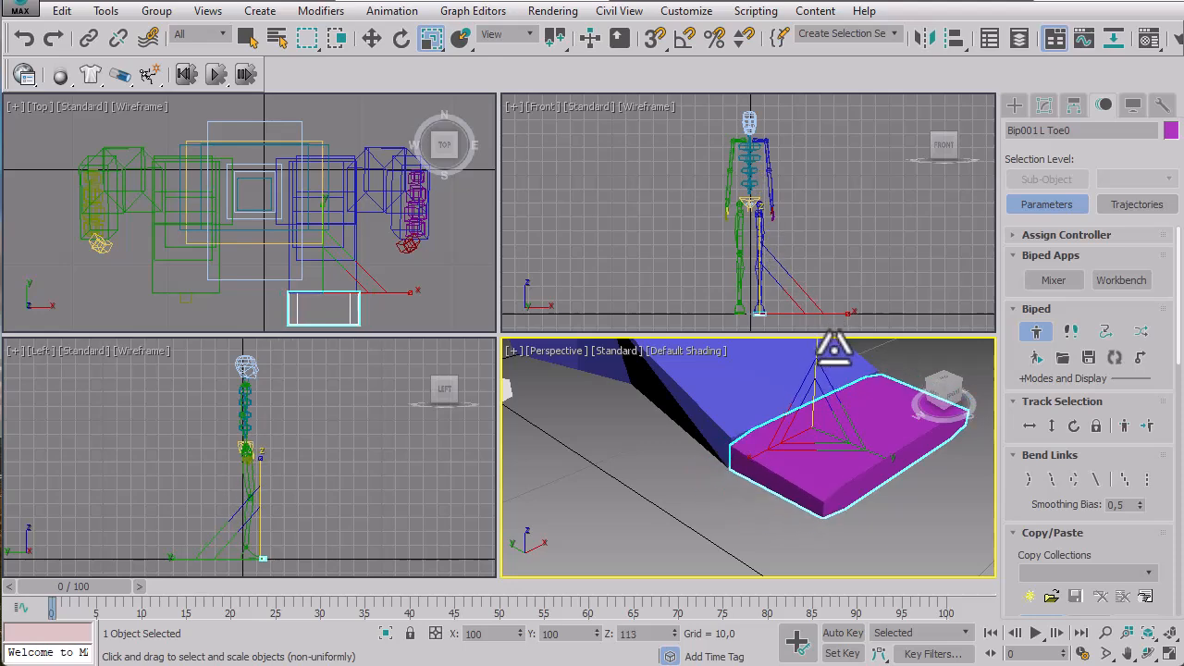
click(745, 532)
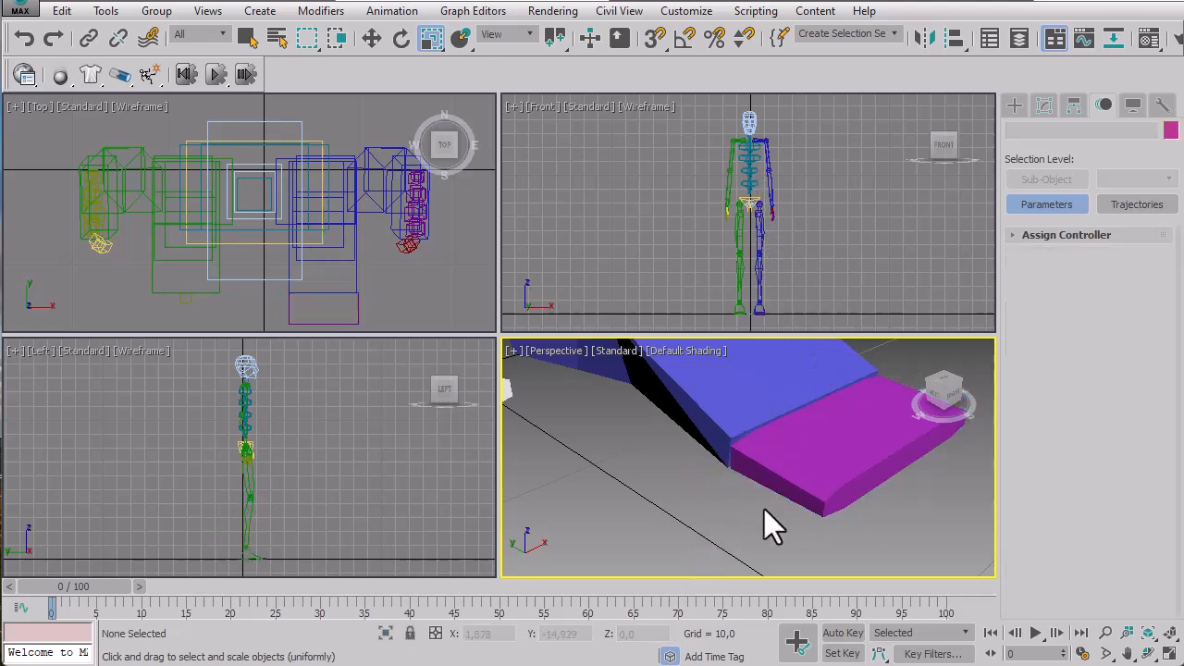
Reselect the left toe, leave scaling, create a new copy collection and copy the toe's posture into it
scroll(764, 509, down, 5)
scroll(767, 515, down, 3)
click(814, 490)
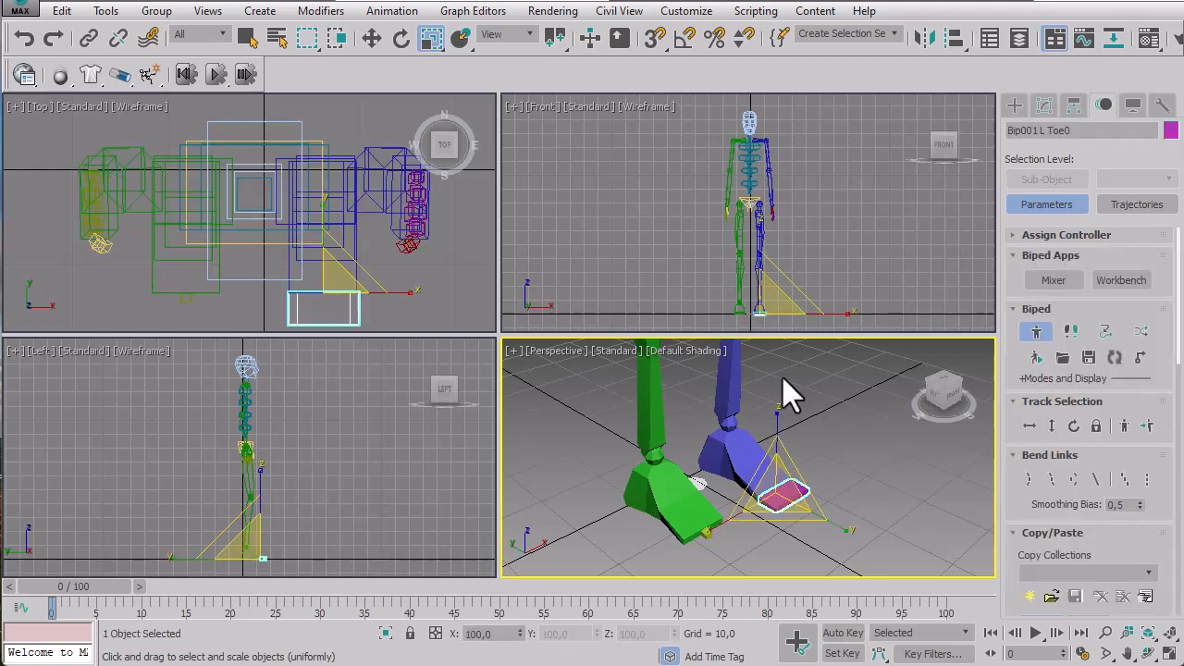
click(248, 37)
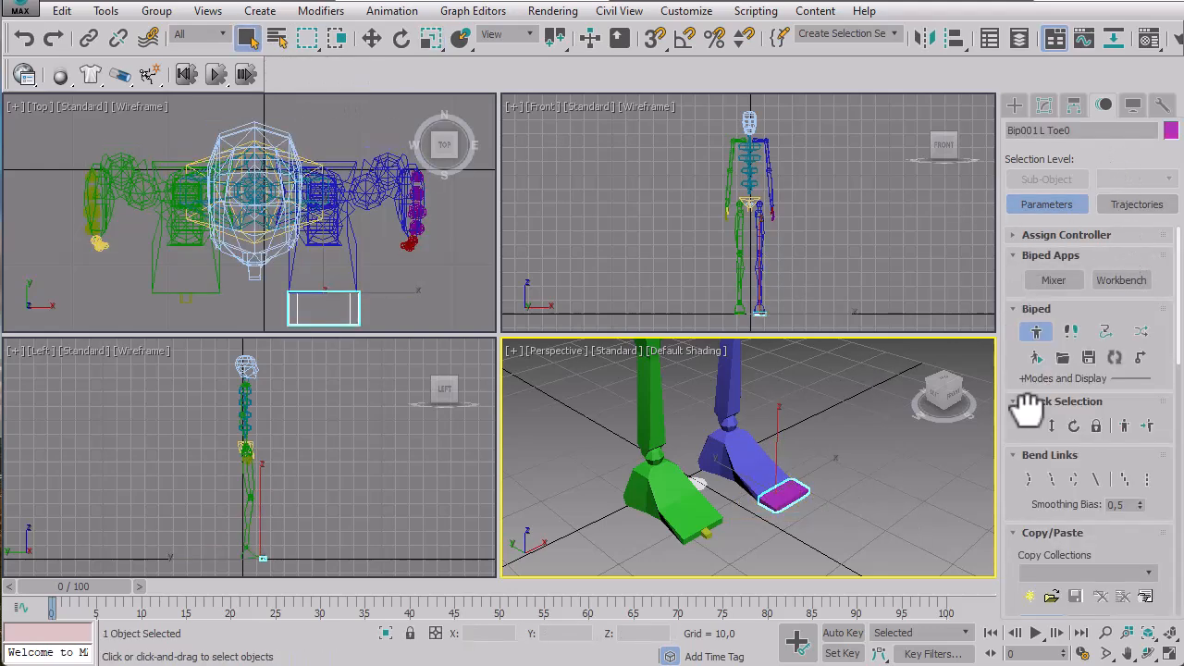
drag(1029, 628, 1059, 451)
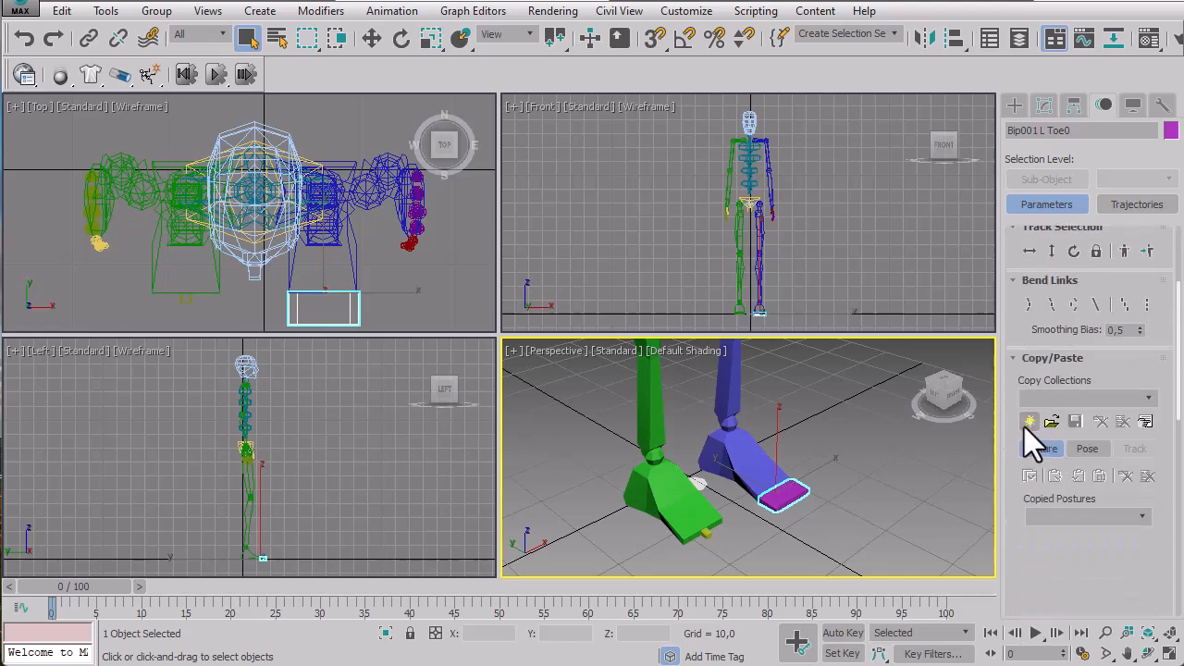
middle_drag(849, 496, 887, 425)
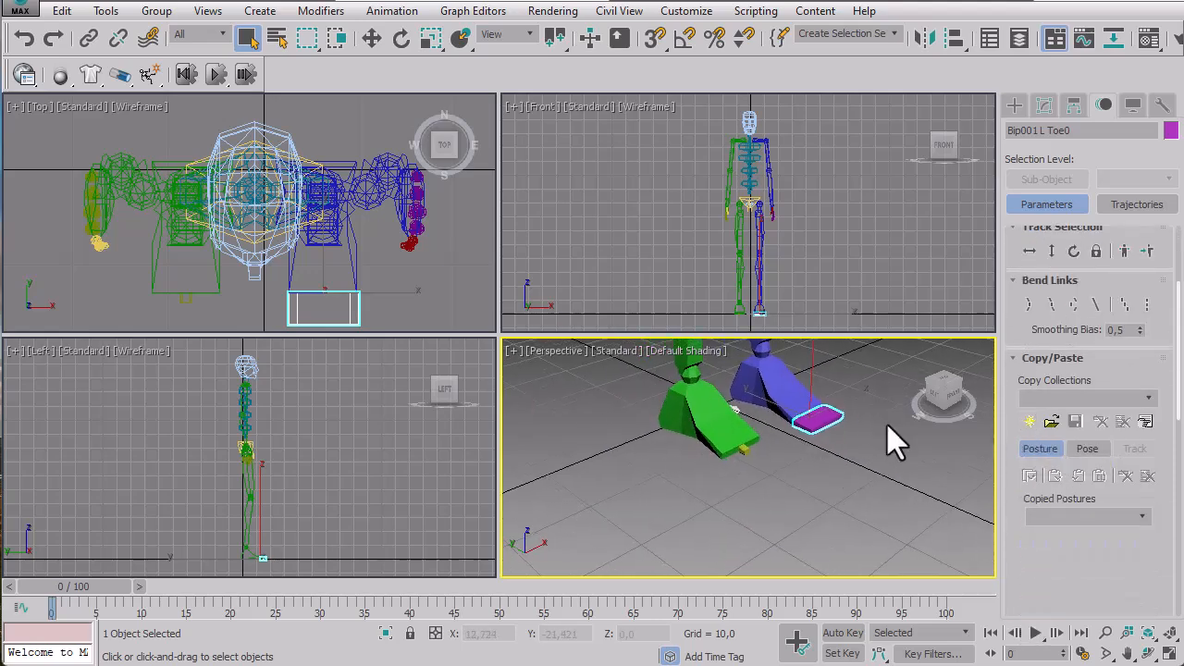
click(1028, 420)
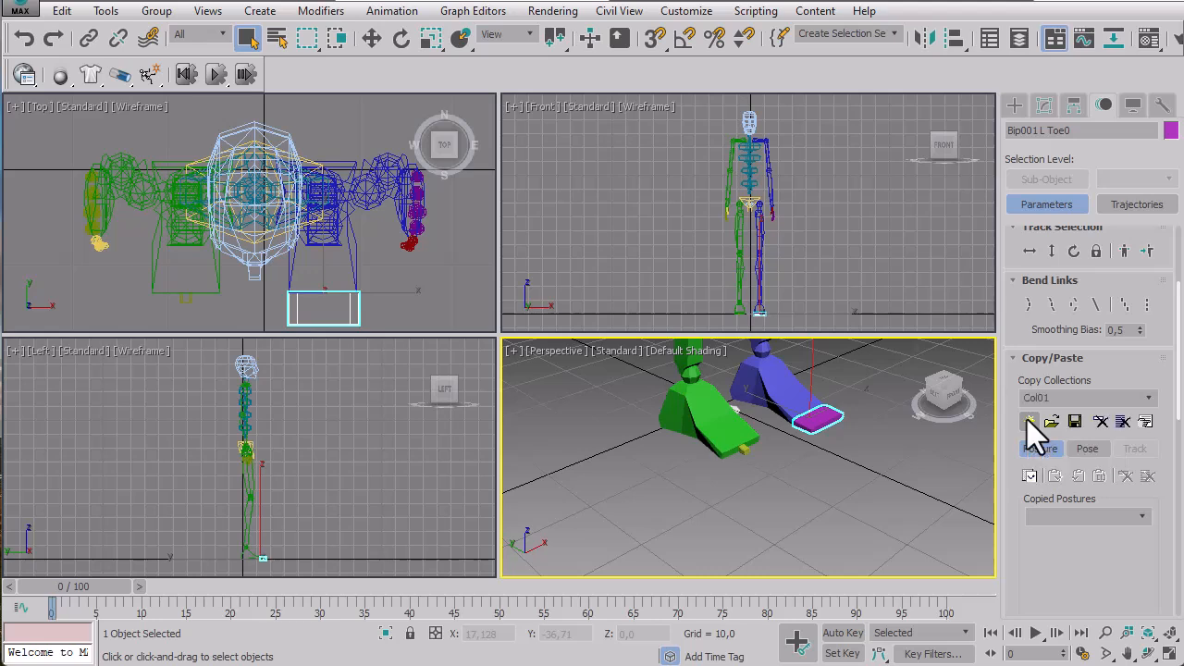
click(1030, 482)
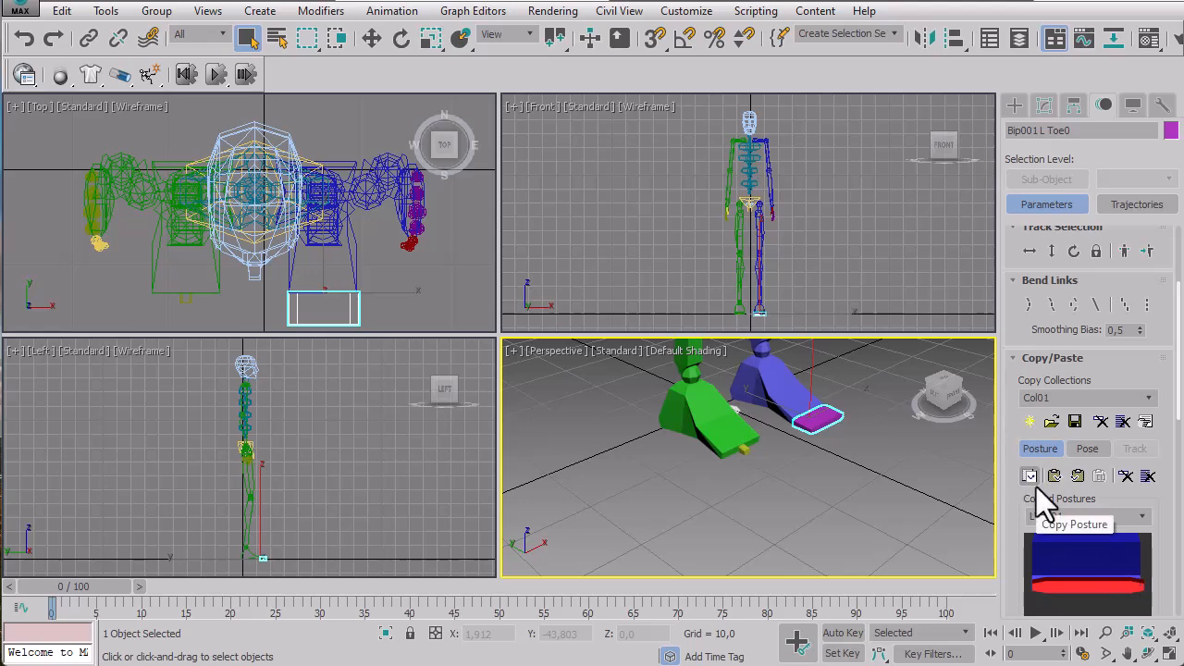
Paste the copied posture opposite onto the right foot's toe, then deselect it and show the whole biped
click(745, 451)
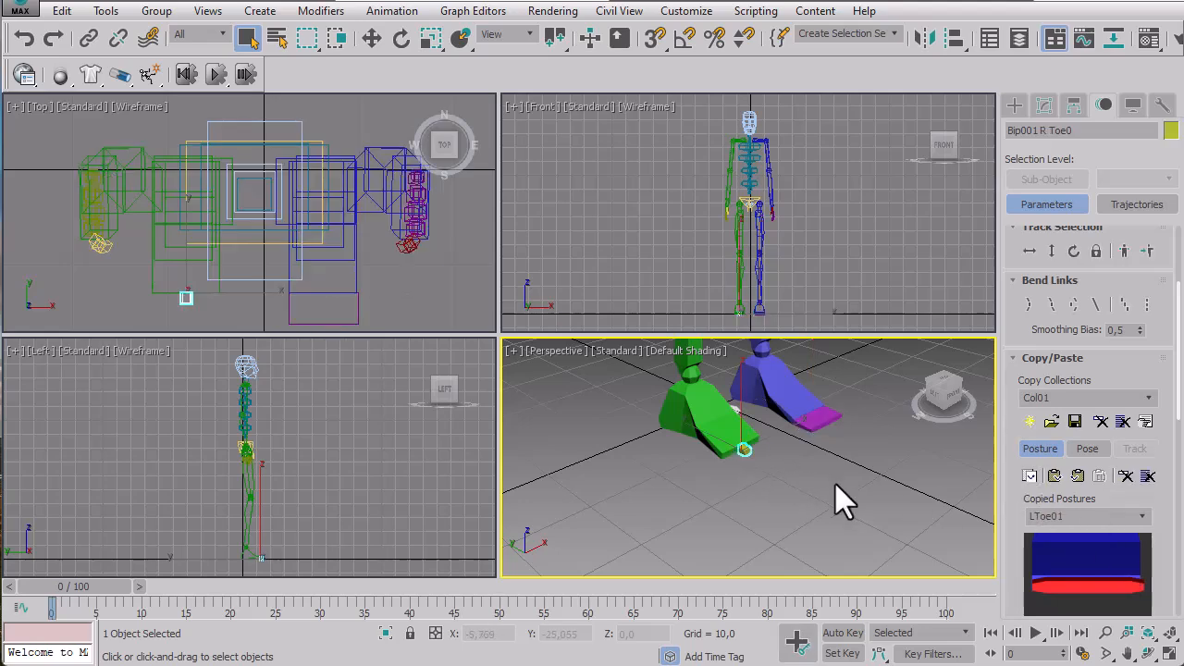
click(1078, 476)
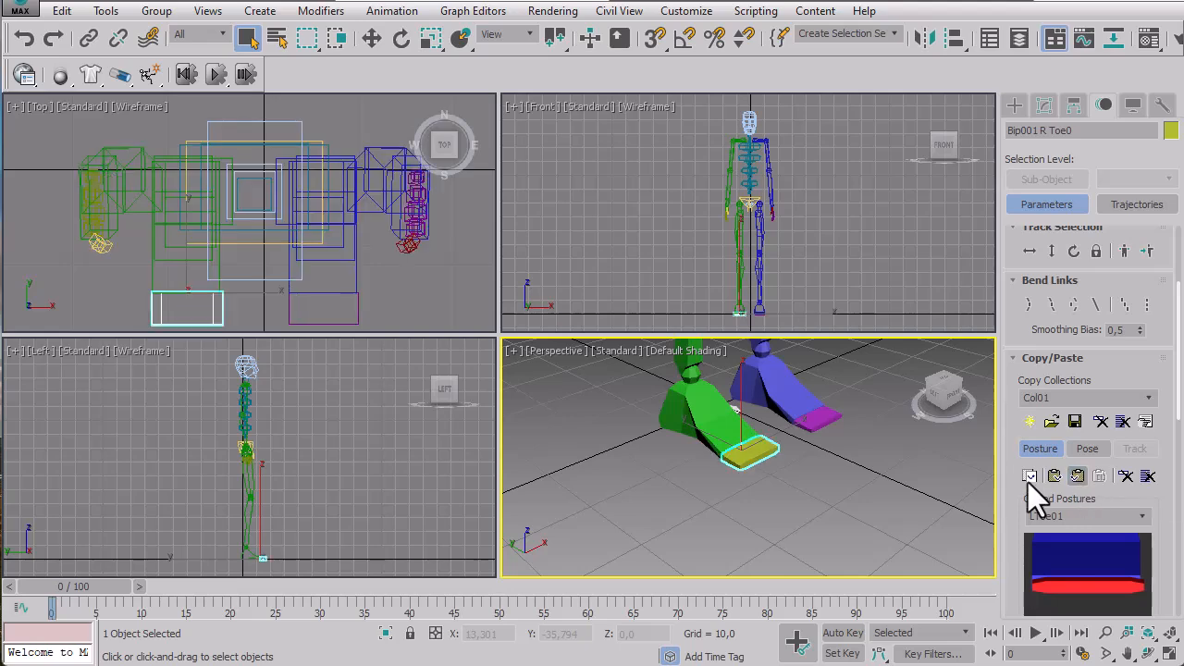
click(844, 484)
scroll(866, 472, down, 5)
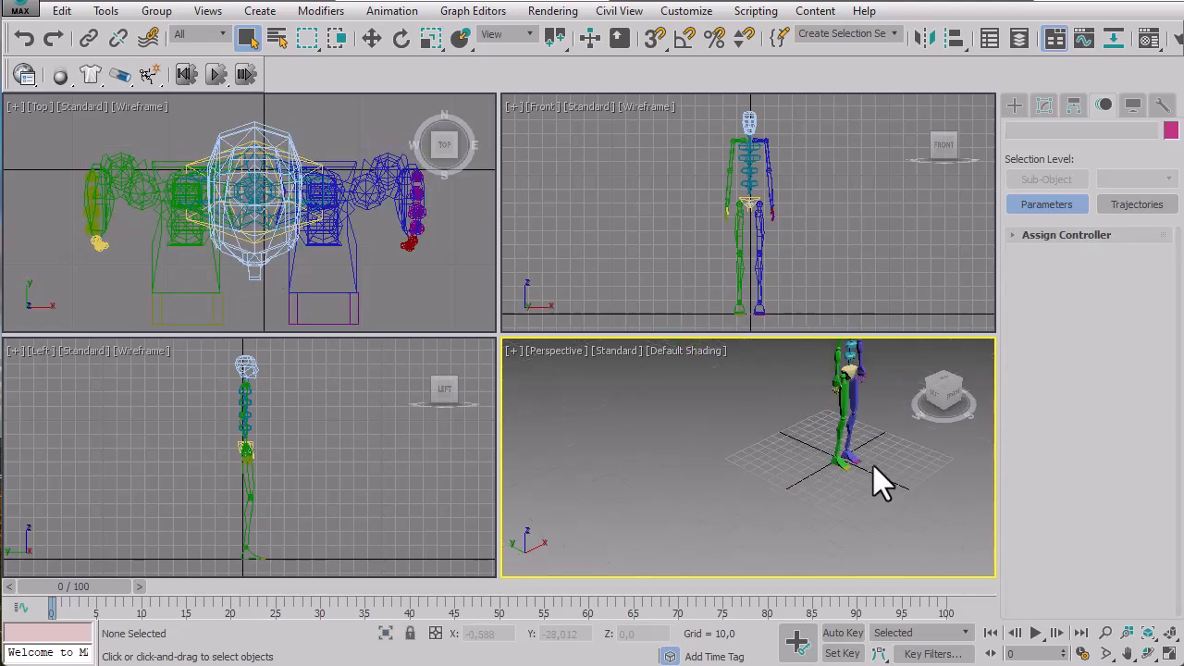
middle_drag(873, 465, 785, 525)
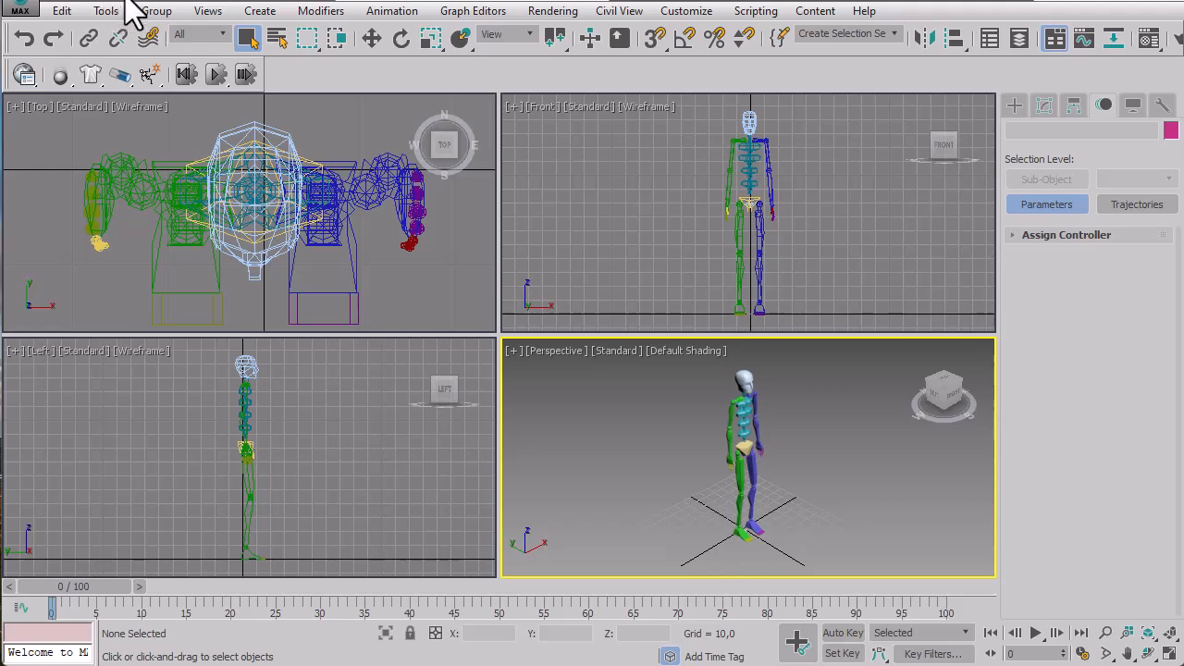
Save the scene as Biped in the 12 Biped folder, in 3ds Max (*.max) format
key(ctrl+s)
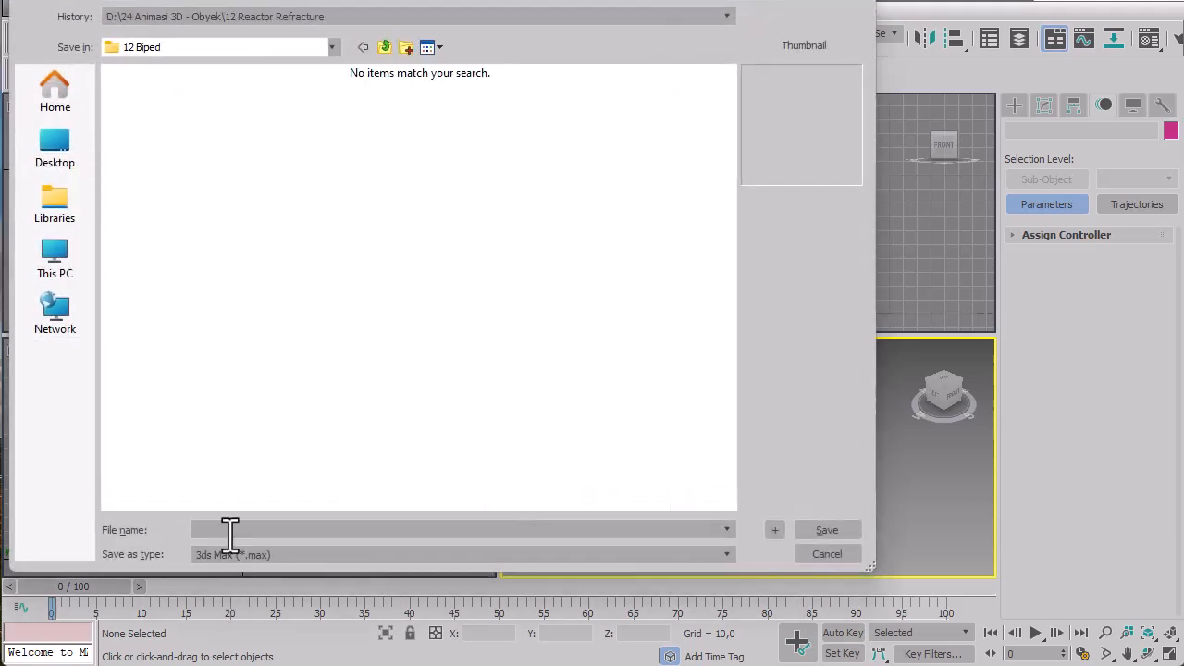
click(228, 529)
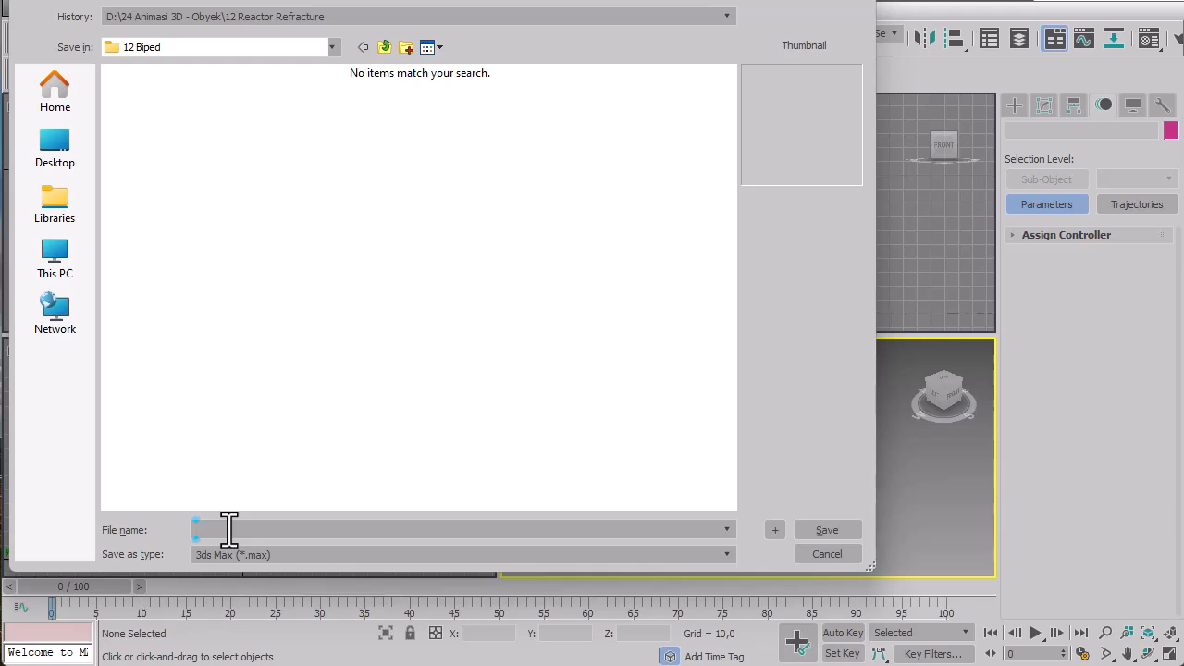
text(Biped)
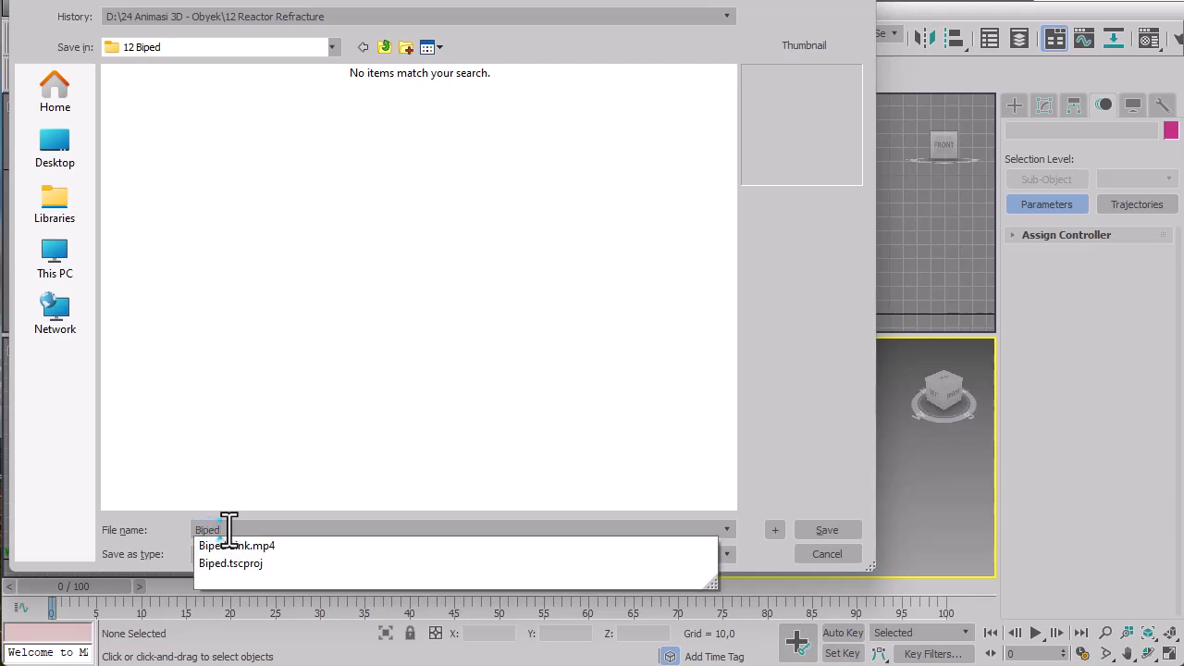
click(345, 463)
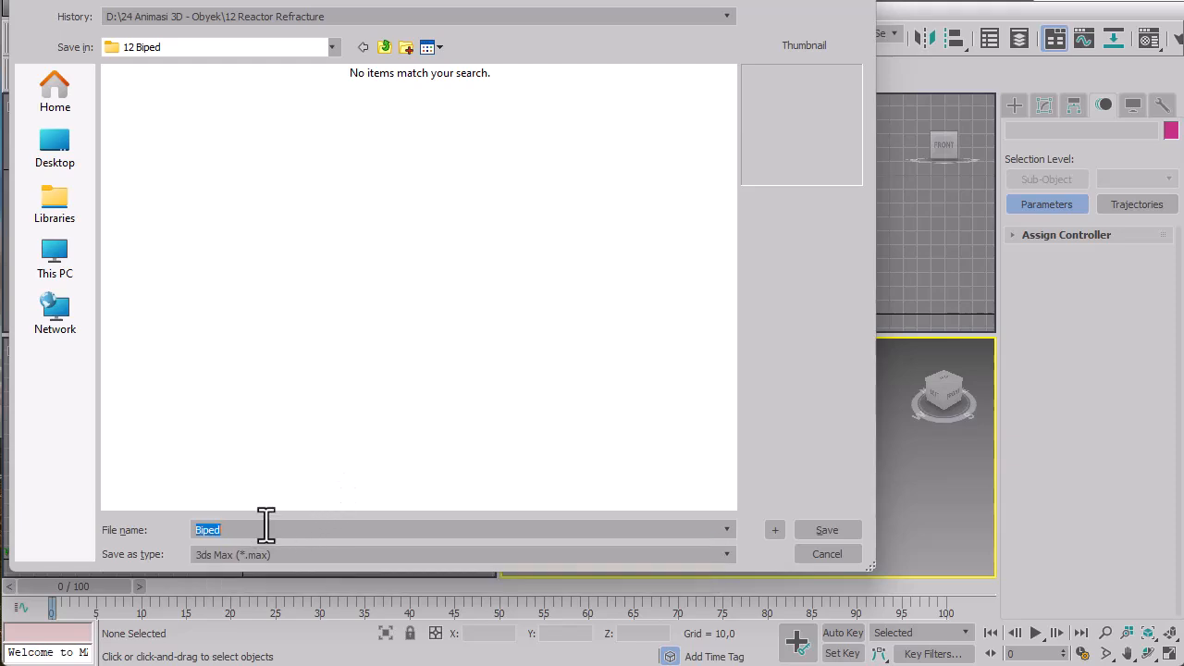
click(817, 533)
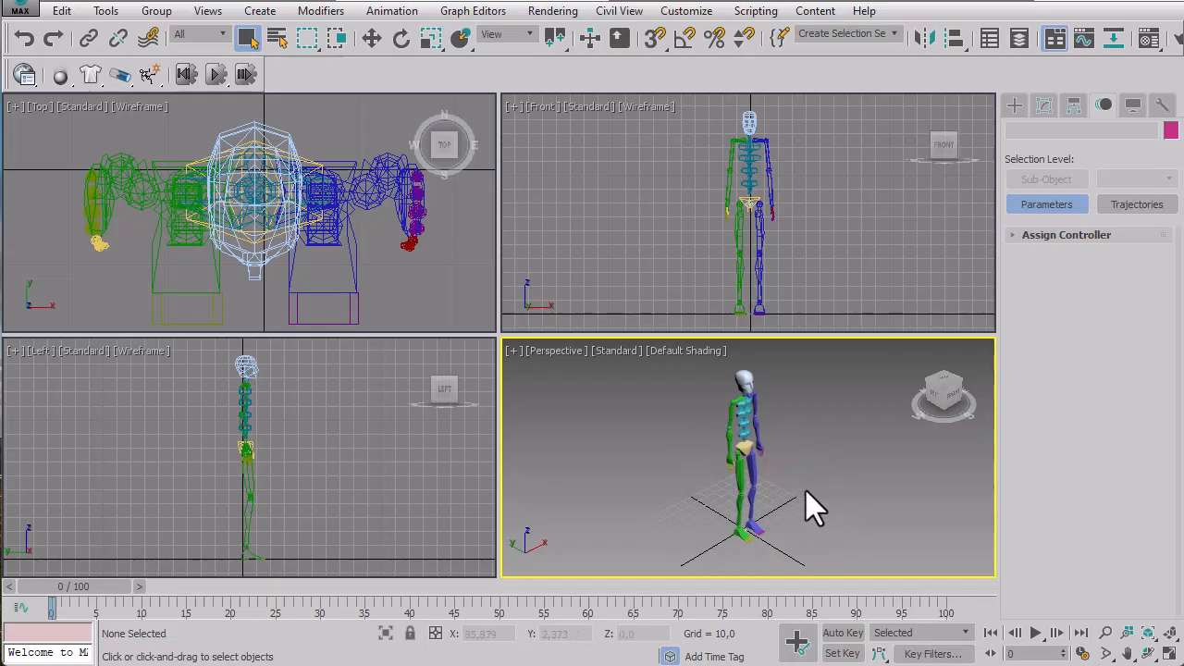
Examine the biped from another side, both up close and as a whole, in the perspective viewport
click(1147, 655)
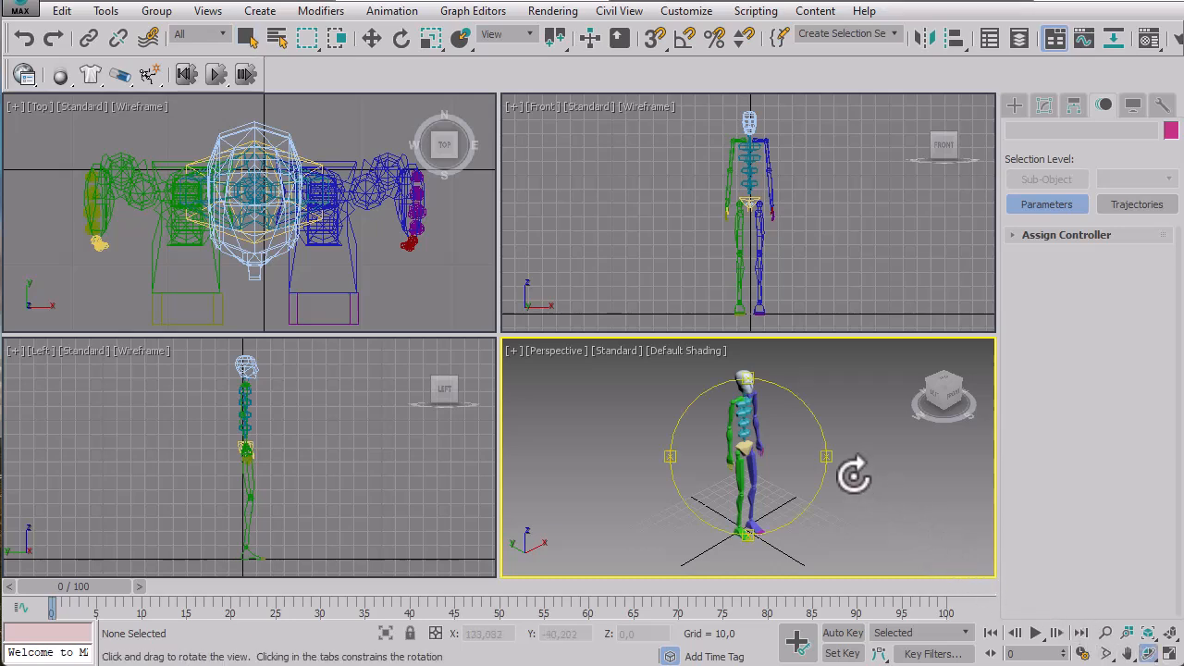
drag(802, 461, 638, 464)
middle_drag(638, 464, 804, 499)
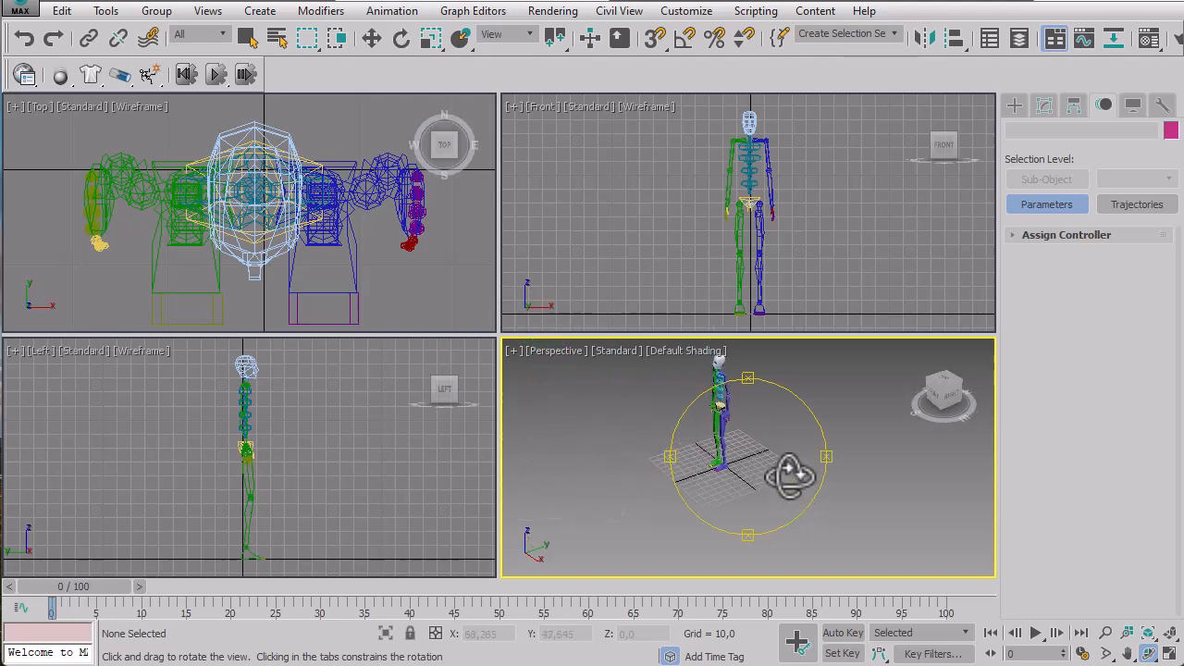
scroll(784, 463, down, 3)
scroll(766, 448, up, 5)
scroll(751, 450, up, 3)
middle_drag(751, 450, 765, 481)
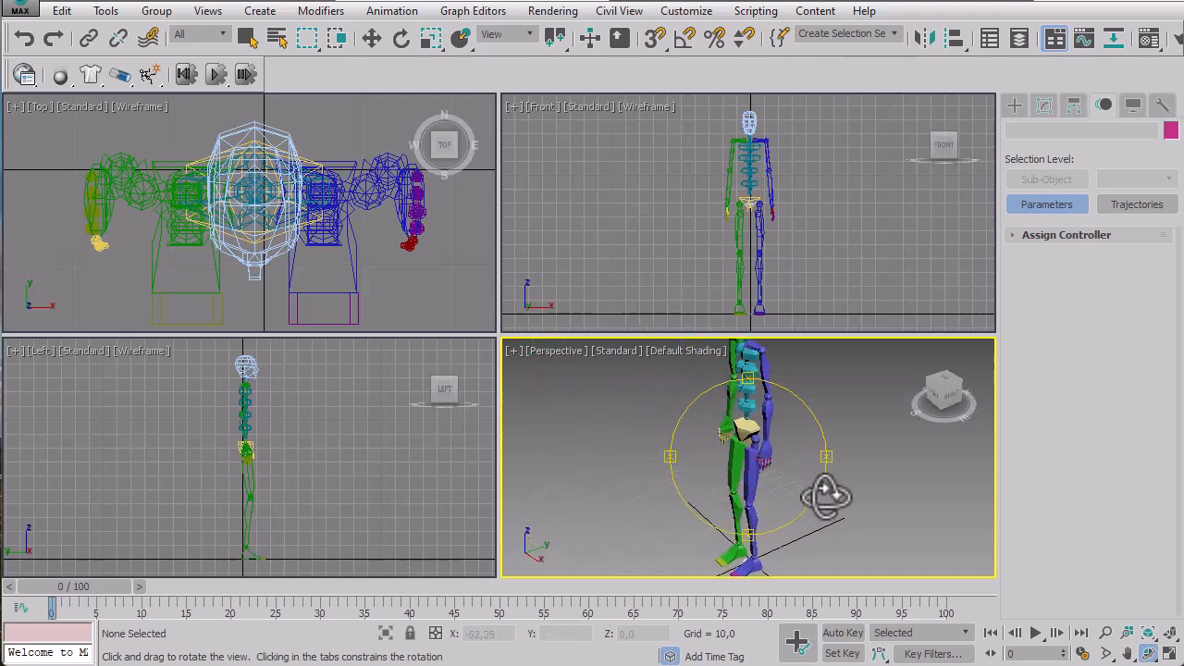
scroll(824, 489, down, 3)
right_click(821, 470)
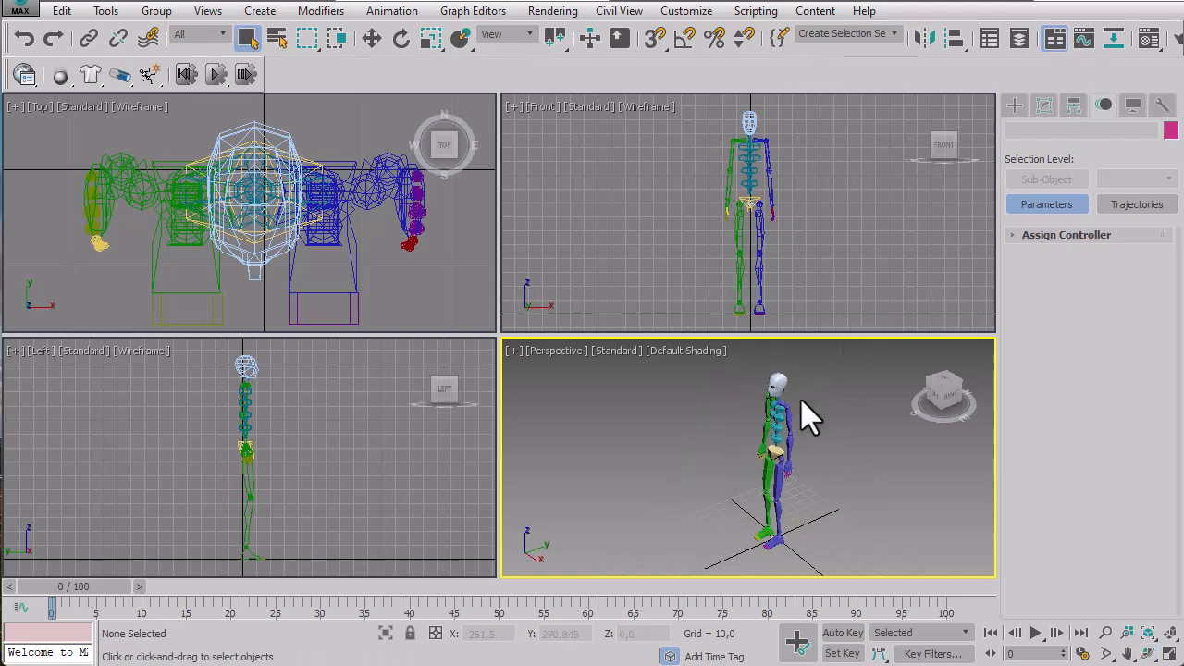
Select the pelvis and lock the Body Horizontal, Body Vertical and Body Rotation tracks together for the biped's centre of mass
click(775, 453)
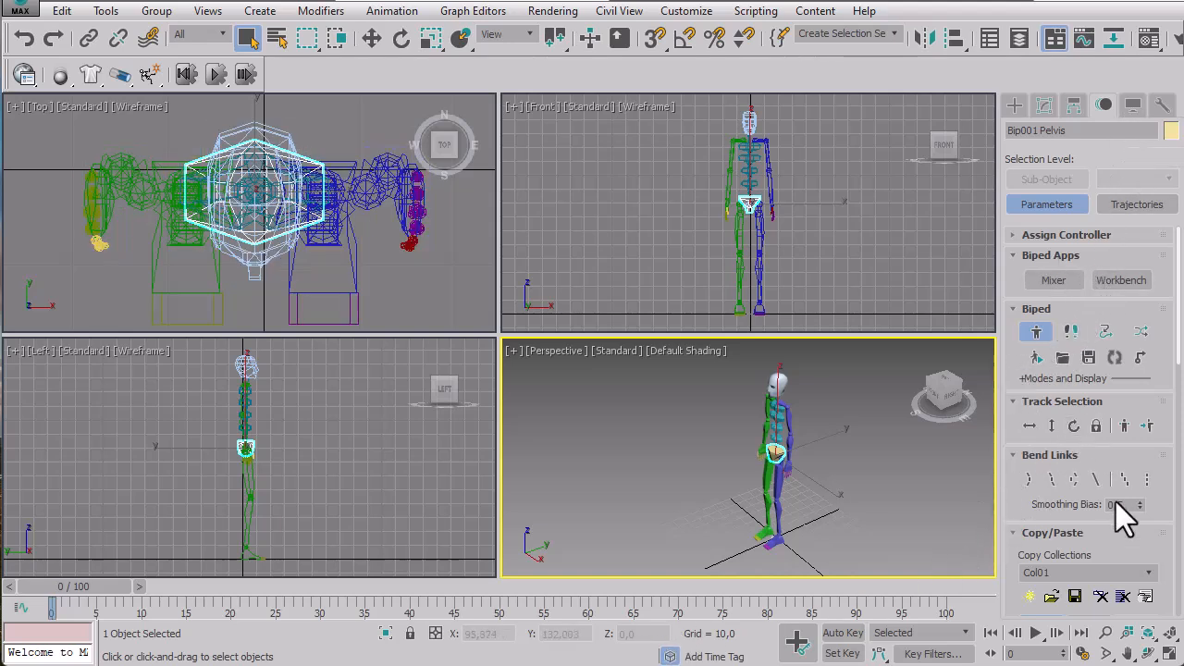
click(1032, 431)
click(1054, 430)
click(1077, 429)
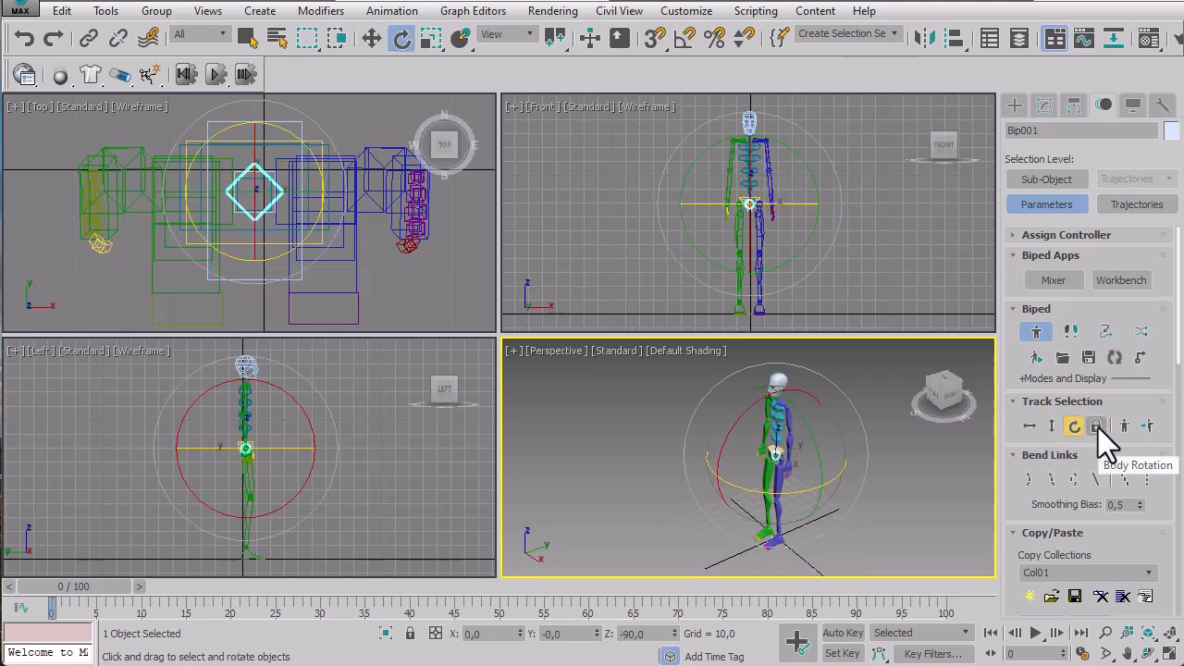
click(1098, 427)
click(1053, 429)
click(1032, 429)
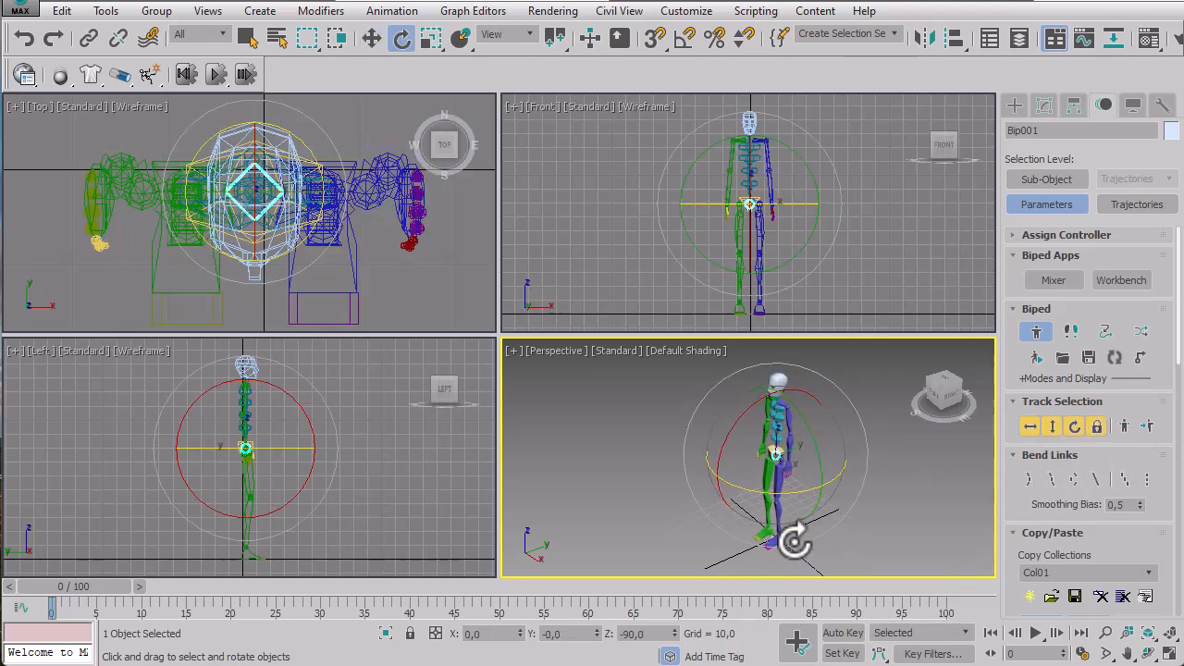
Unlock the centre-of-mass tracks, try them individually and in pairs, and lock all three together again
click(1097, 427)
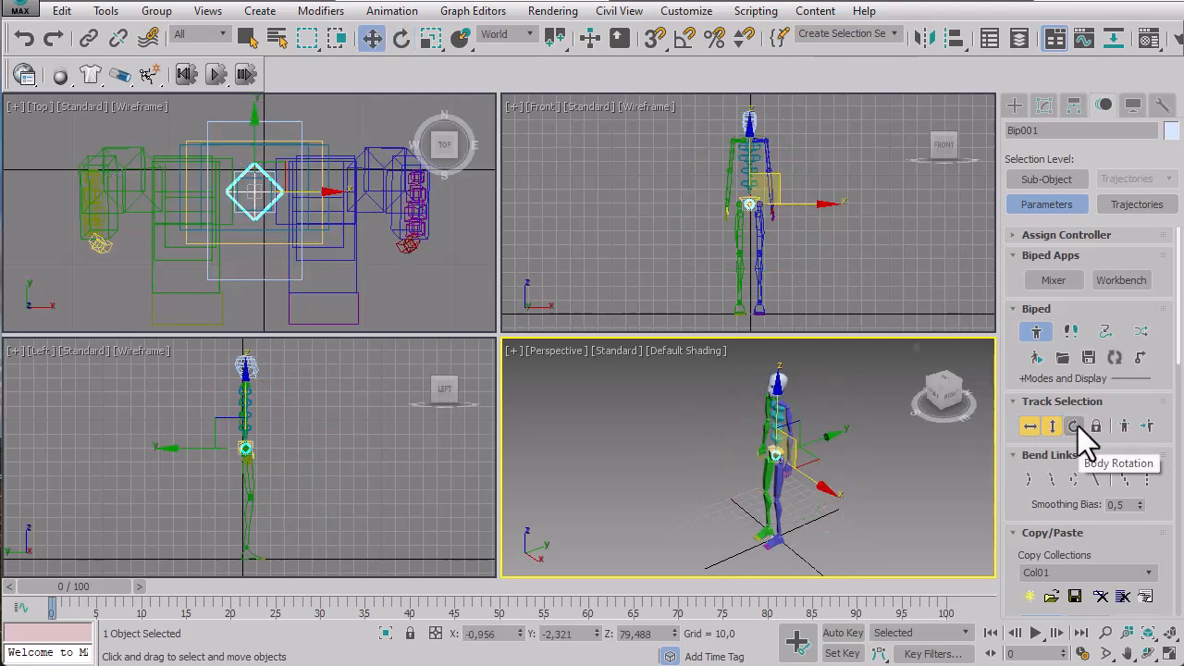
click(1052, 426)
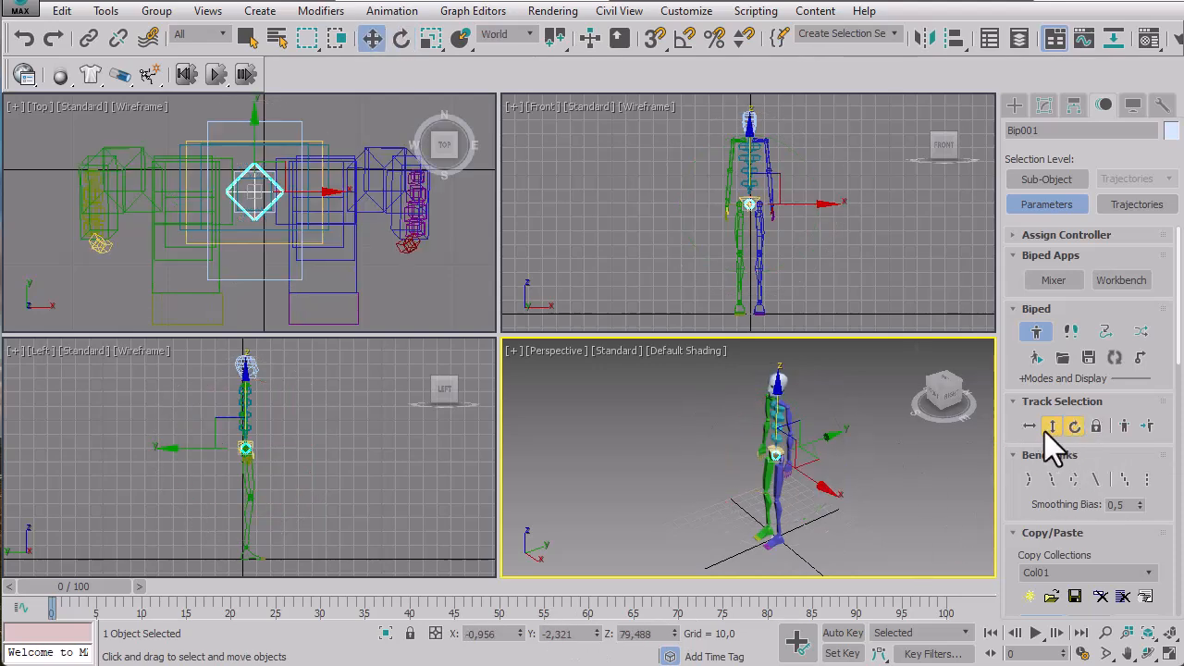
click(1035, 431)
click(1052, 429)
click(1079, 429)
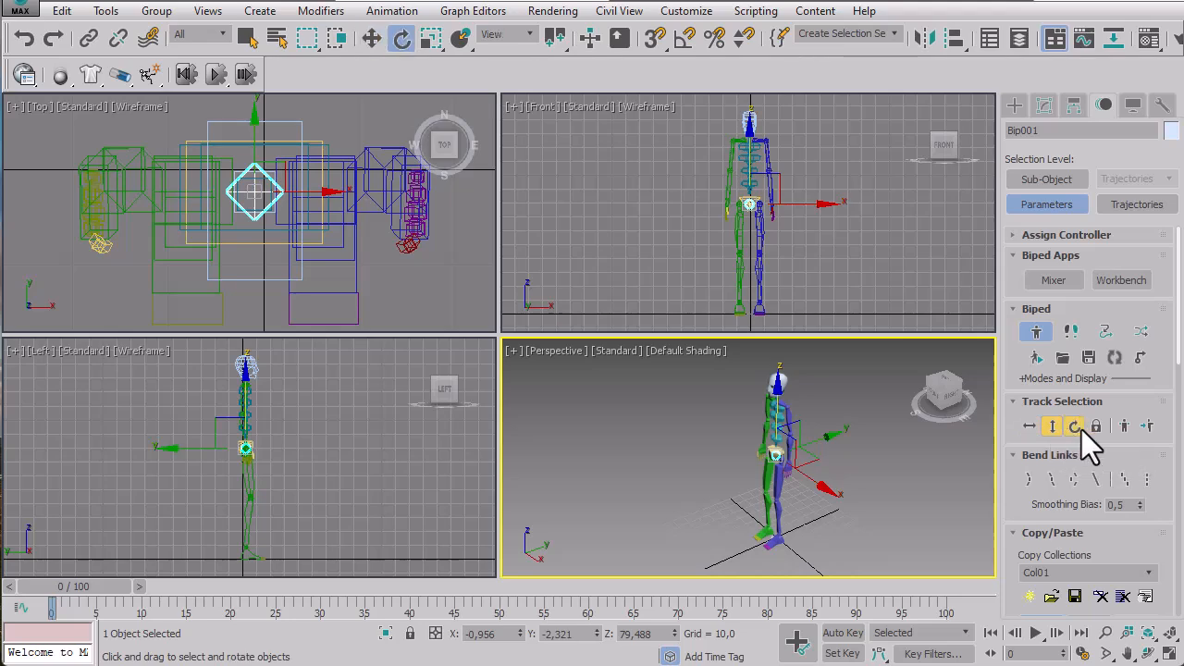
click(1096, 429)
click(1049, 427)
click(1033, 430)
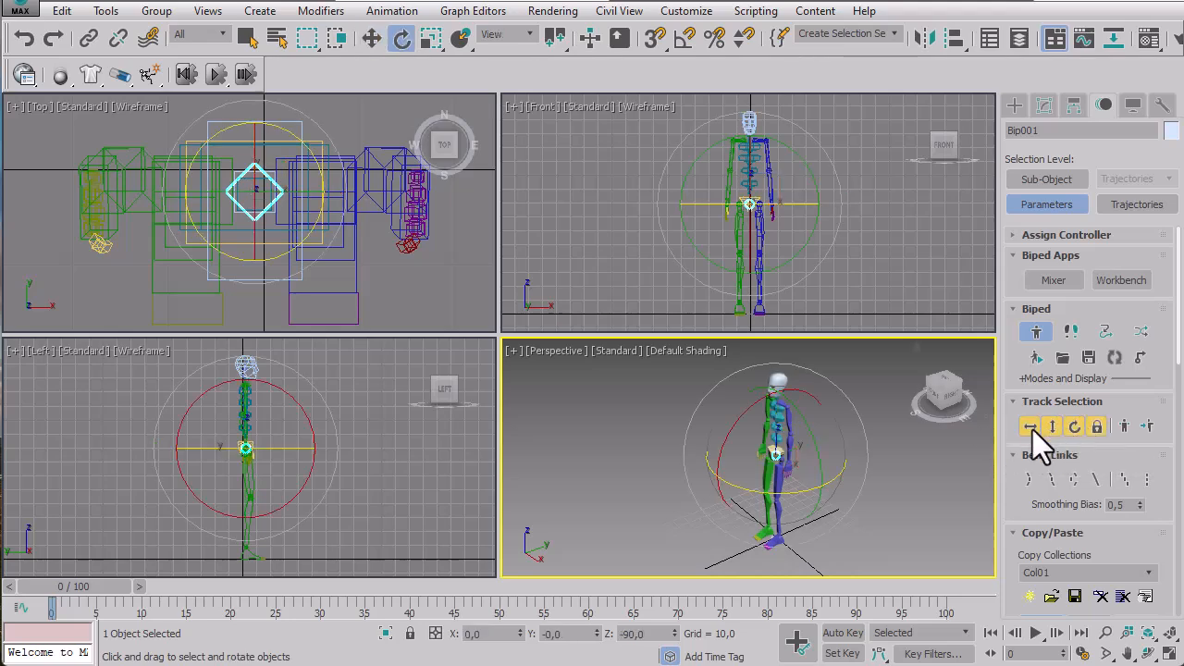
Activate the Move tool and select the biped's pelvis in a close-up of the perspective viewport
click(250, 39)
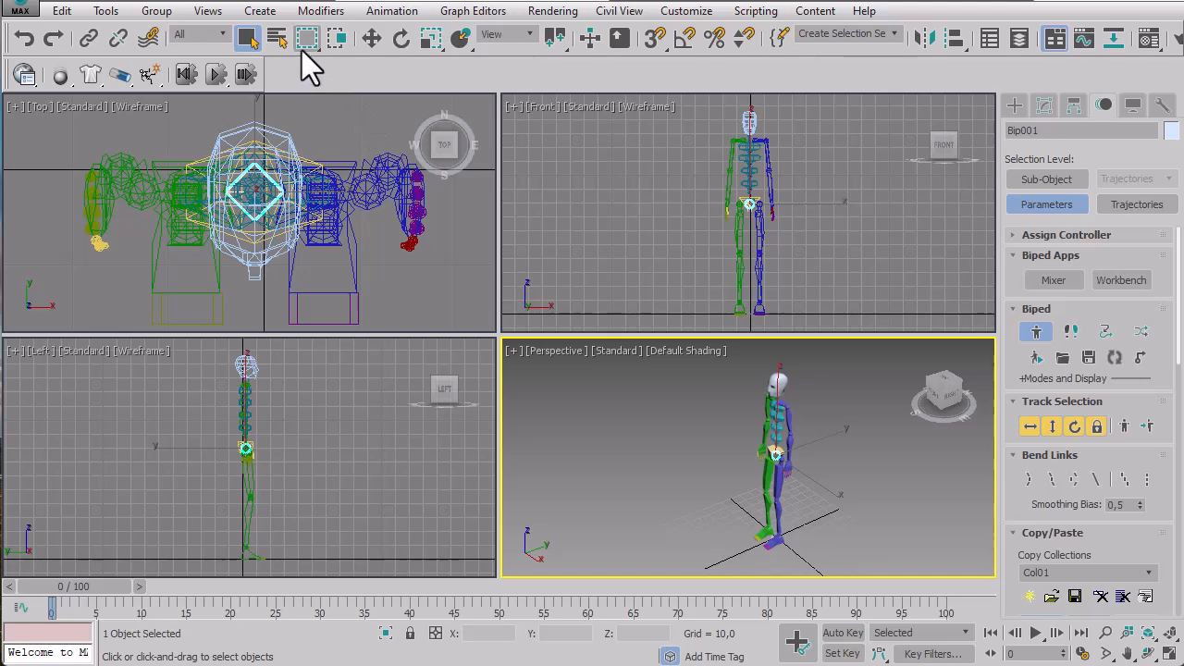
click(374, 41)
click(786, 454)
scroll(786, 454, up, 10)
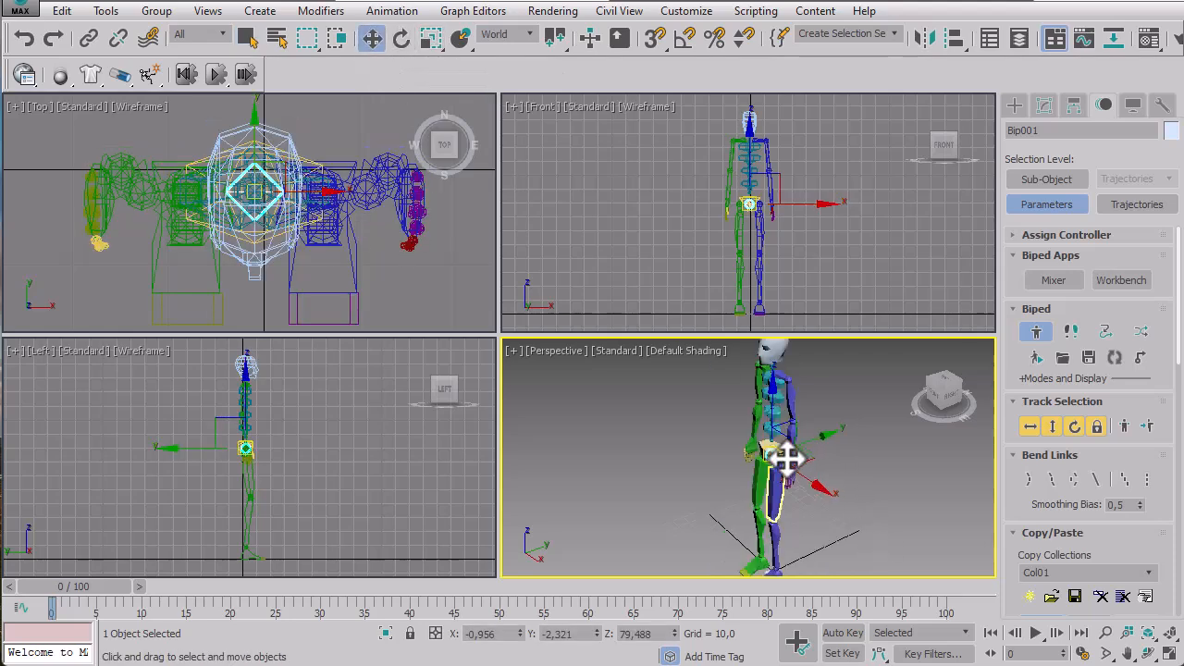
click(836, 397)
click(756, 377)
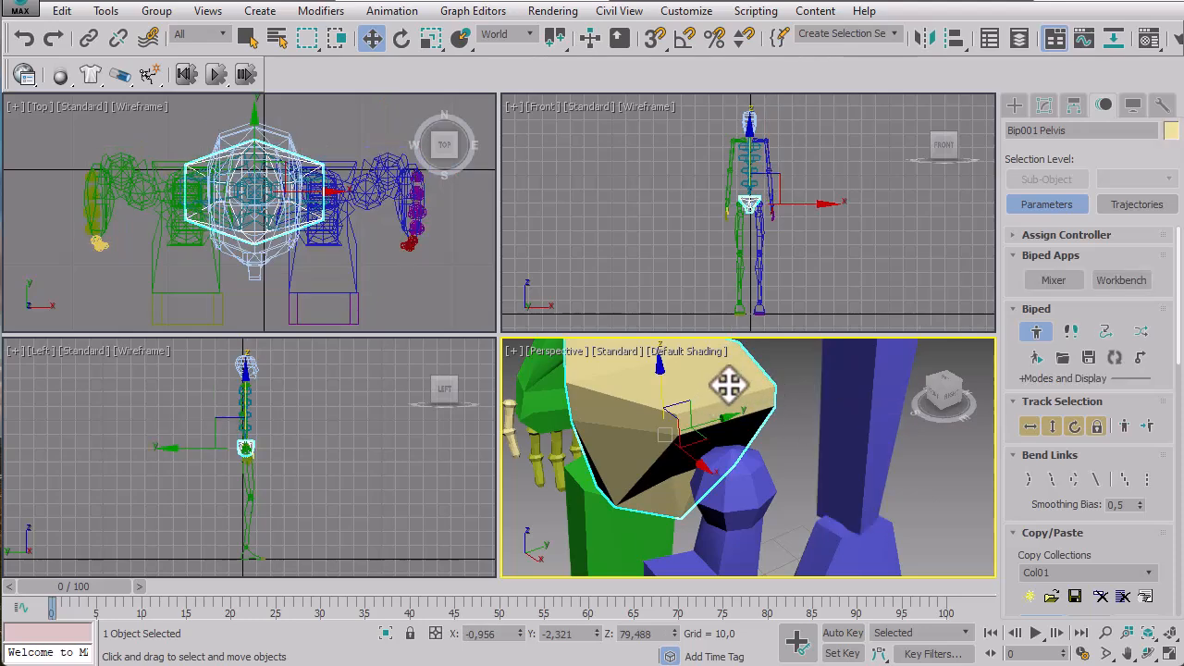
Try to set the pelvis's Y position to 0 and to adjust its X and Y coordinates
click(500, 634)
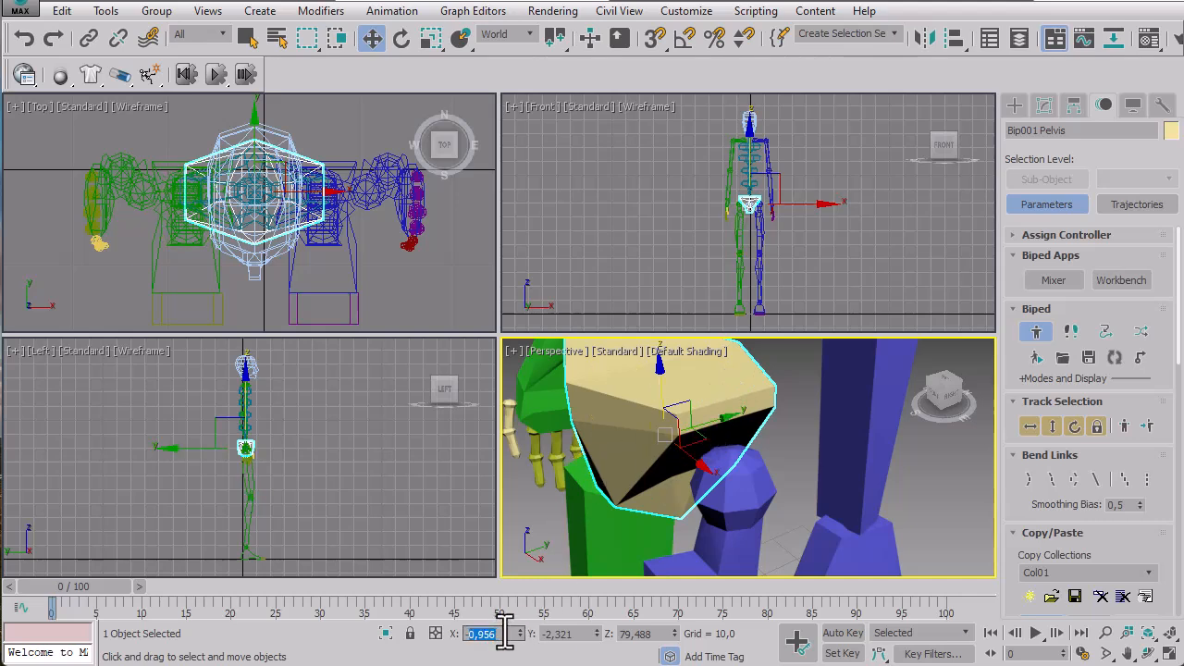
click(583, 635)
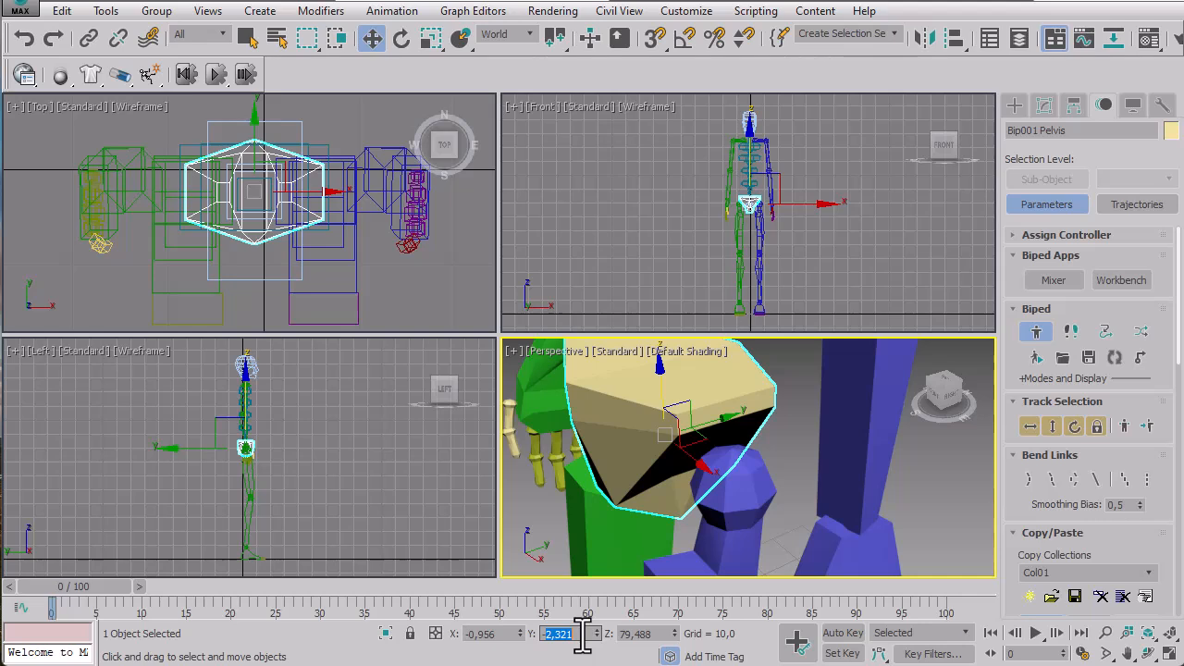
text(-0)
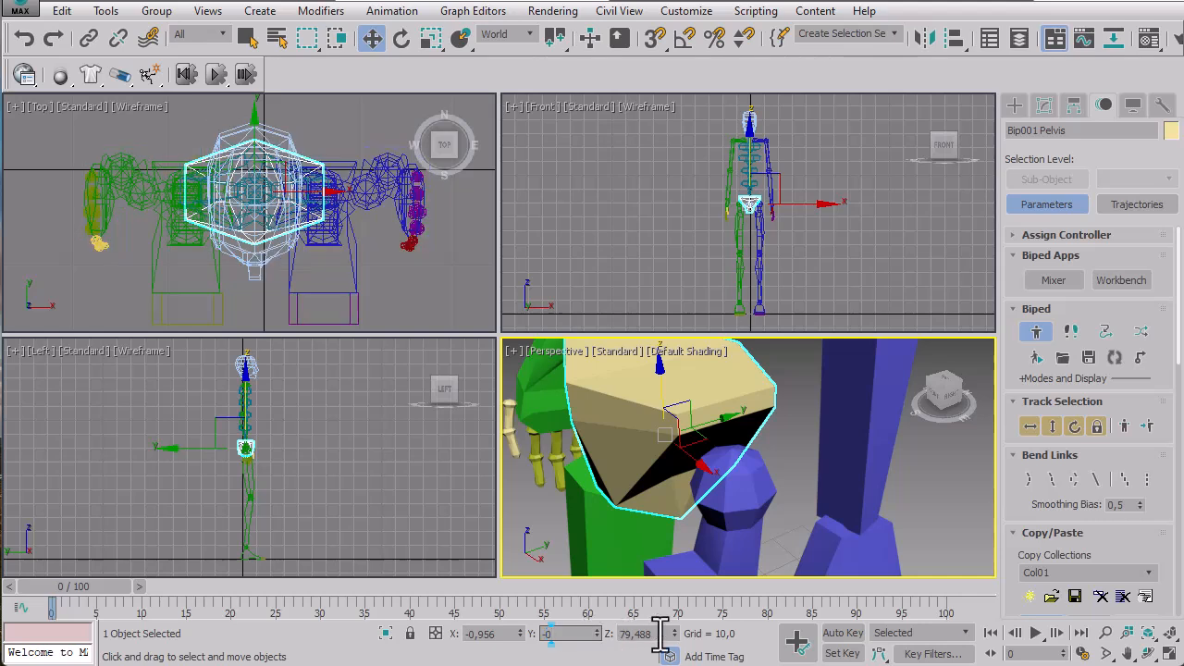
key(Return)
click(505, 635)
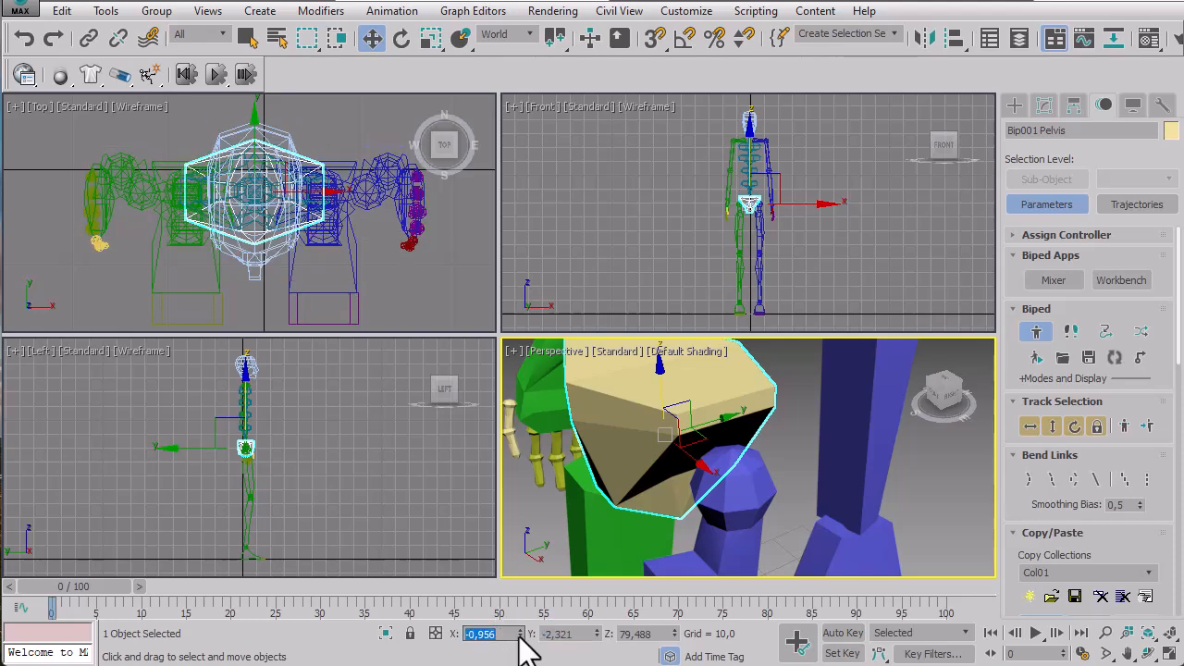
click(597, 636)
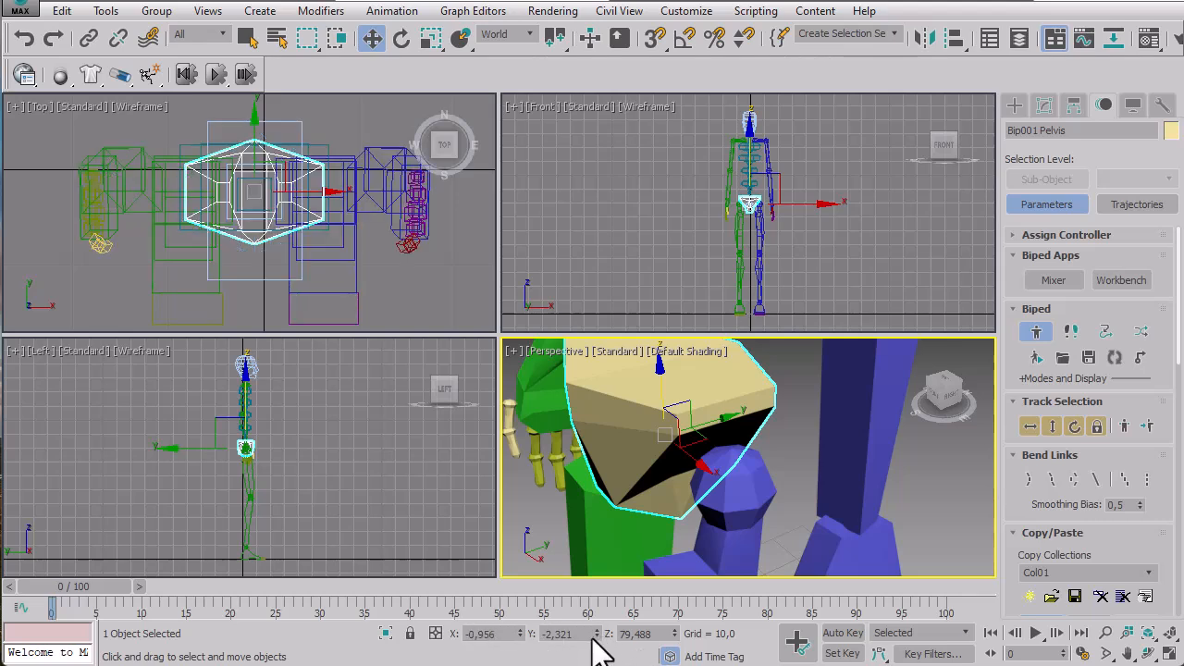
click(521, 636)
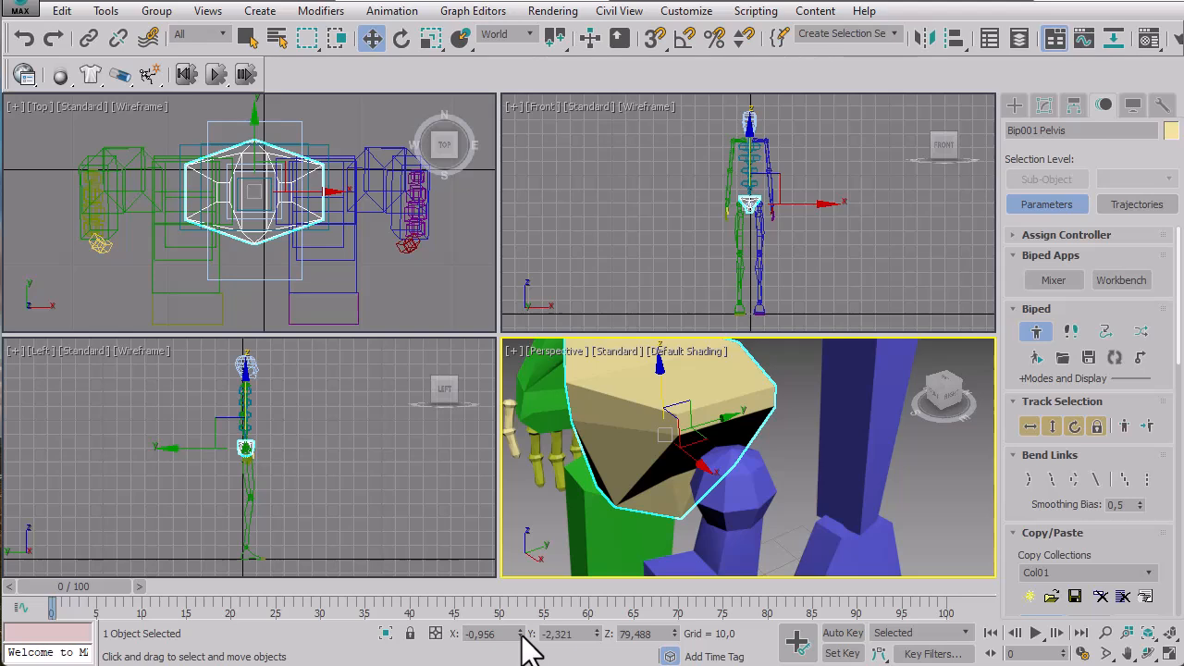
Select the centre of mass through its body tracks, try moving it along X, and set its X position to 0
click(1032, 427)
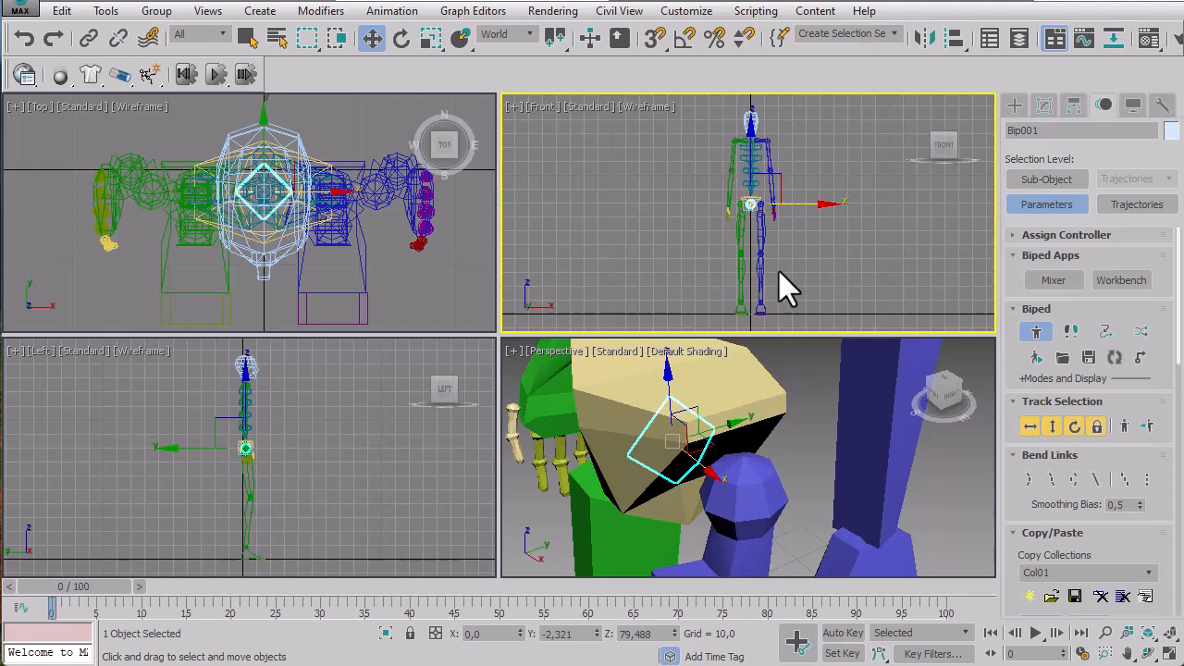
mouse_move(785, 201)
mouse_down()
mouse_move(766, 209)
mouse_move(787, 201)
mouse_up()
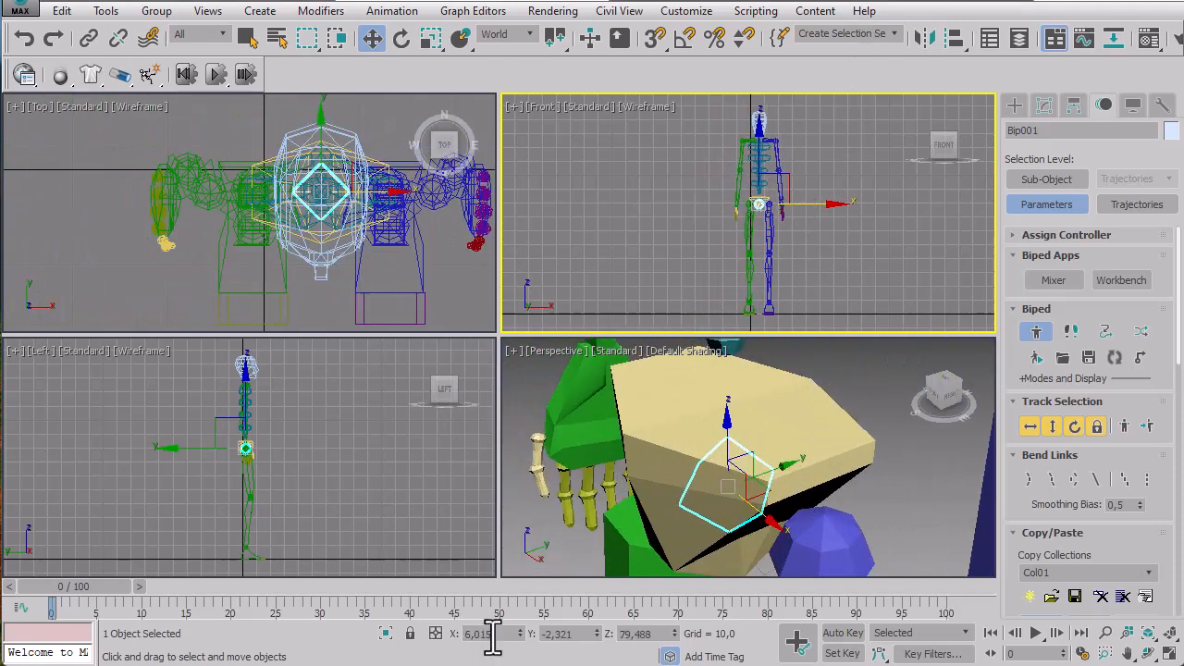
drag(811, 204, 788, 212)
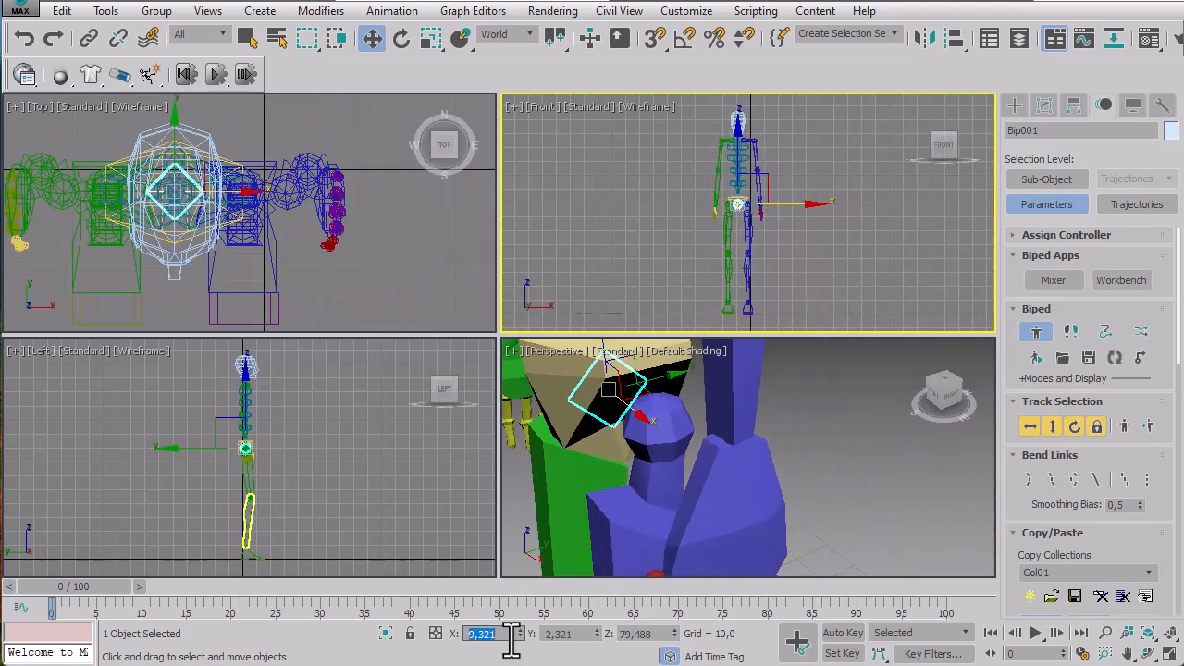
text(-0)
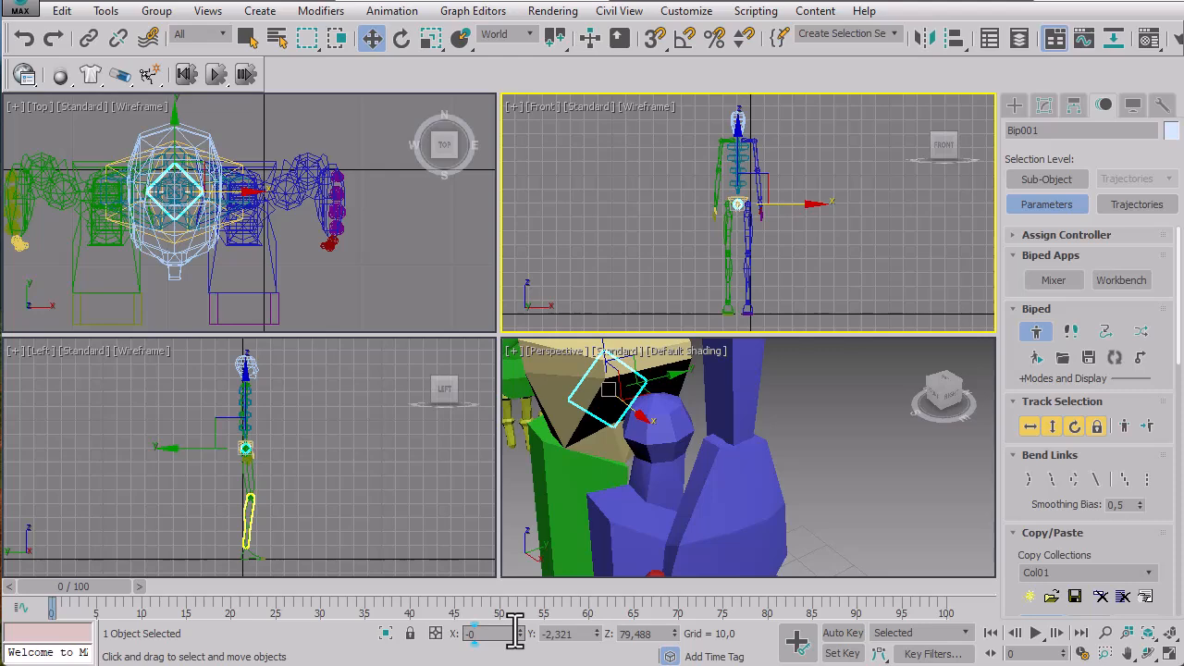
key(Return)
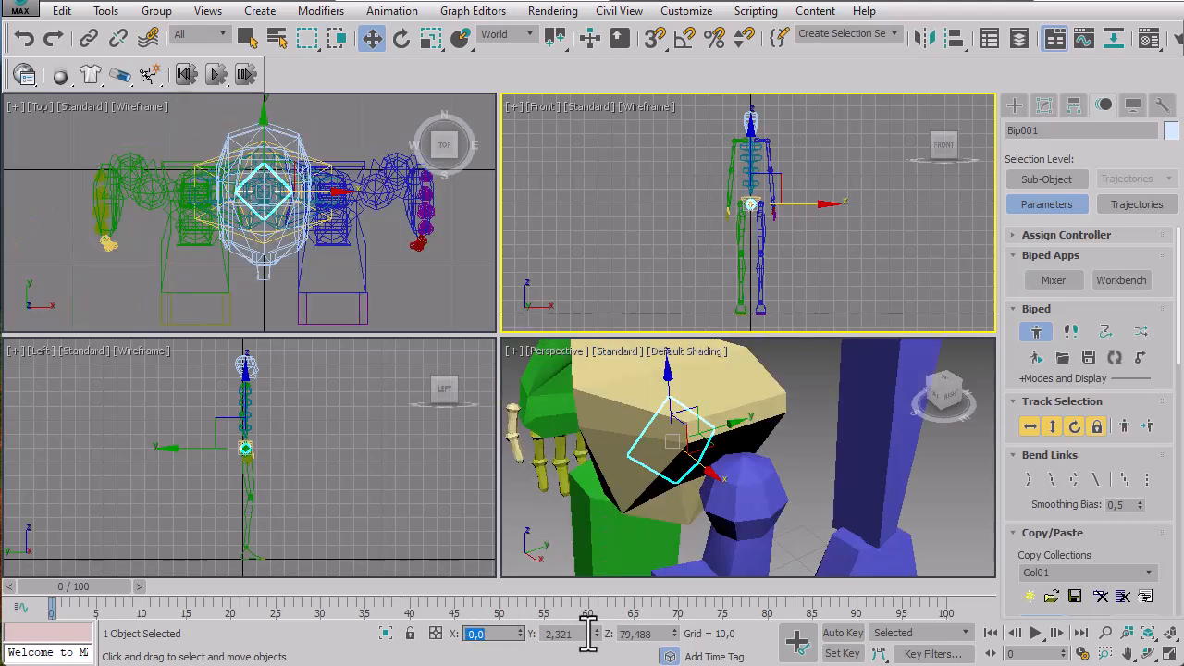
Set the centre of mass's Y position to 0, deselect it and show the whole biped in every viewport
double_click(587, 634)
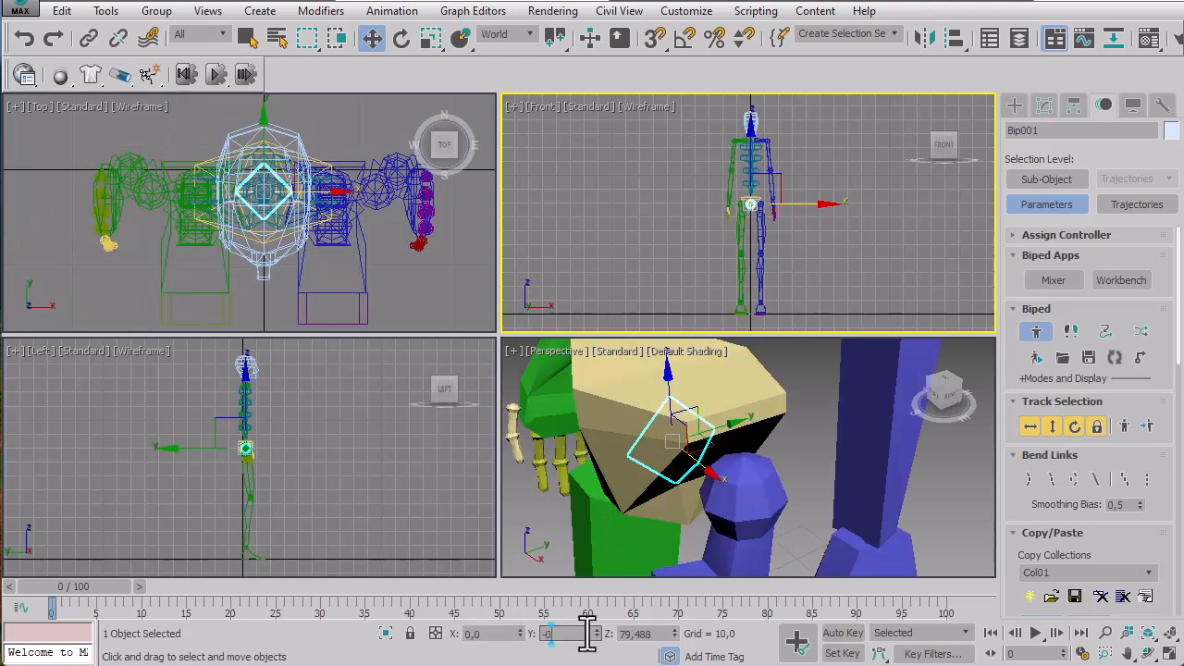
text(-0)
key(Return)
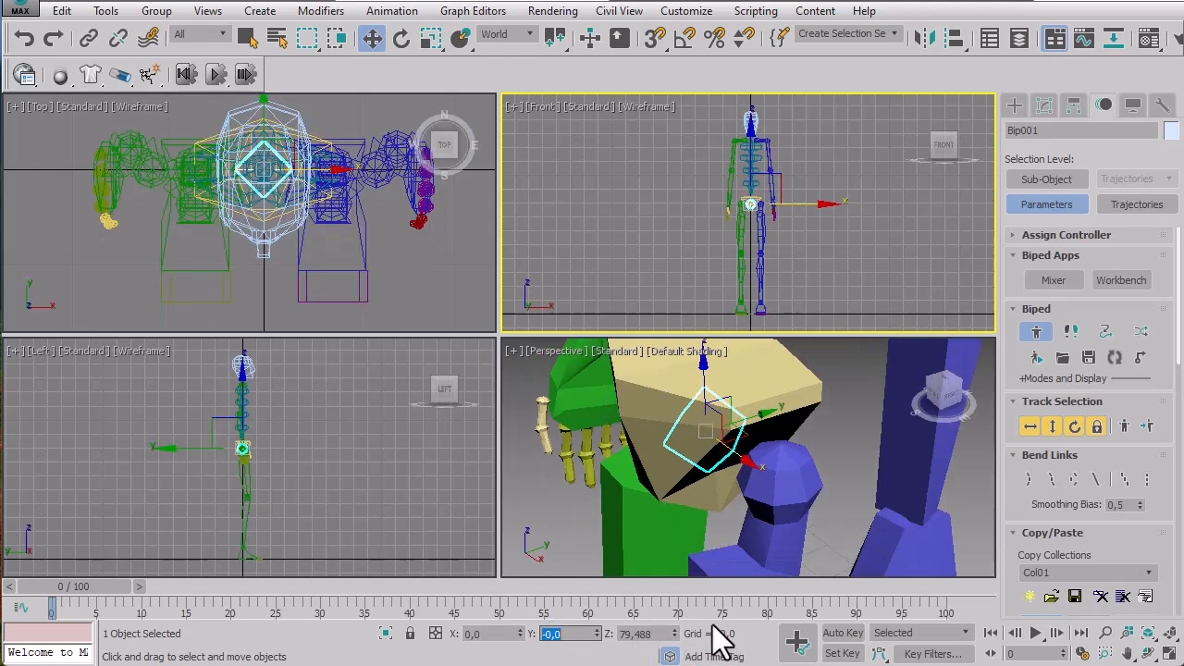
click(848, 286)
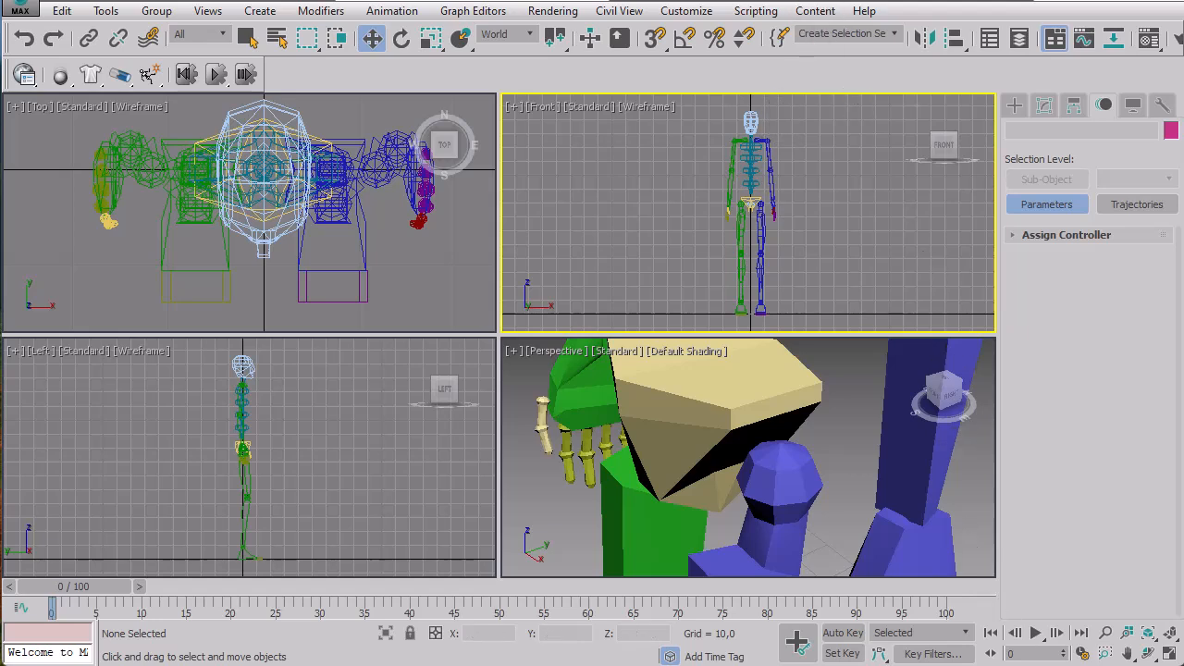
click(1167, 654)
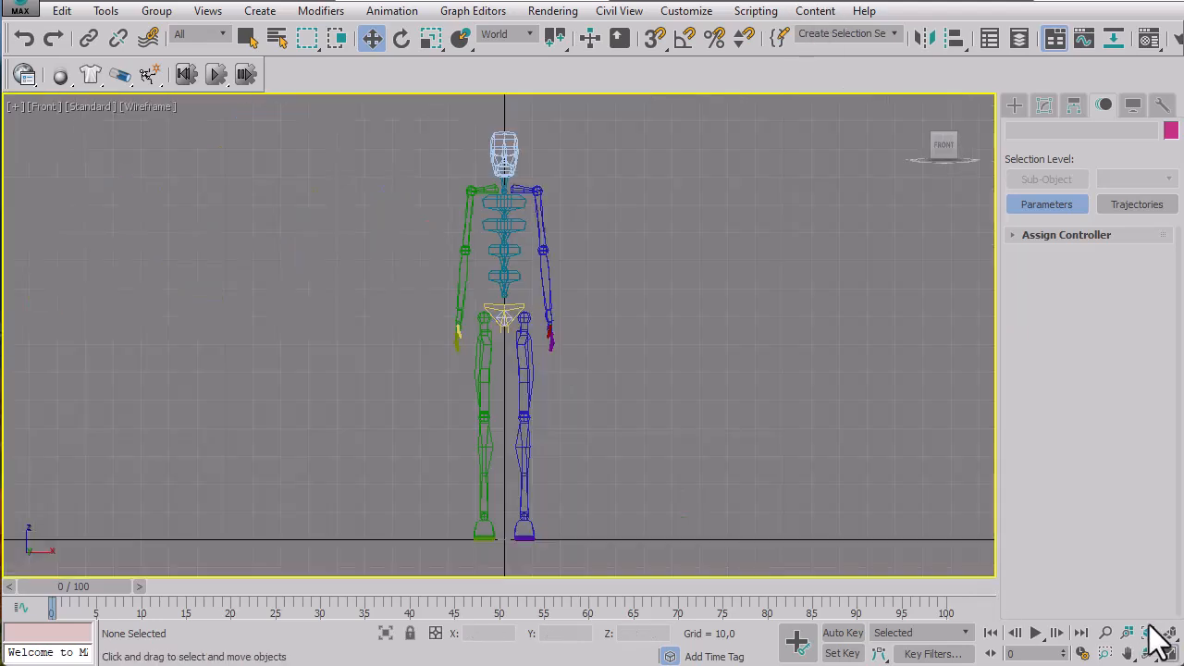
click(1167, 654)
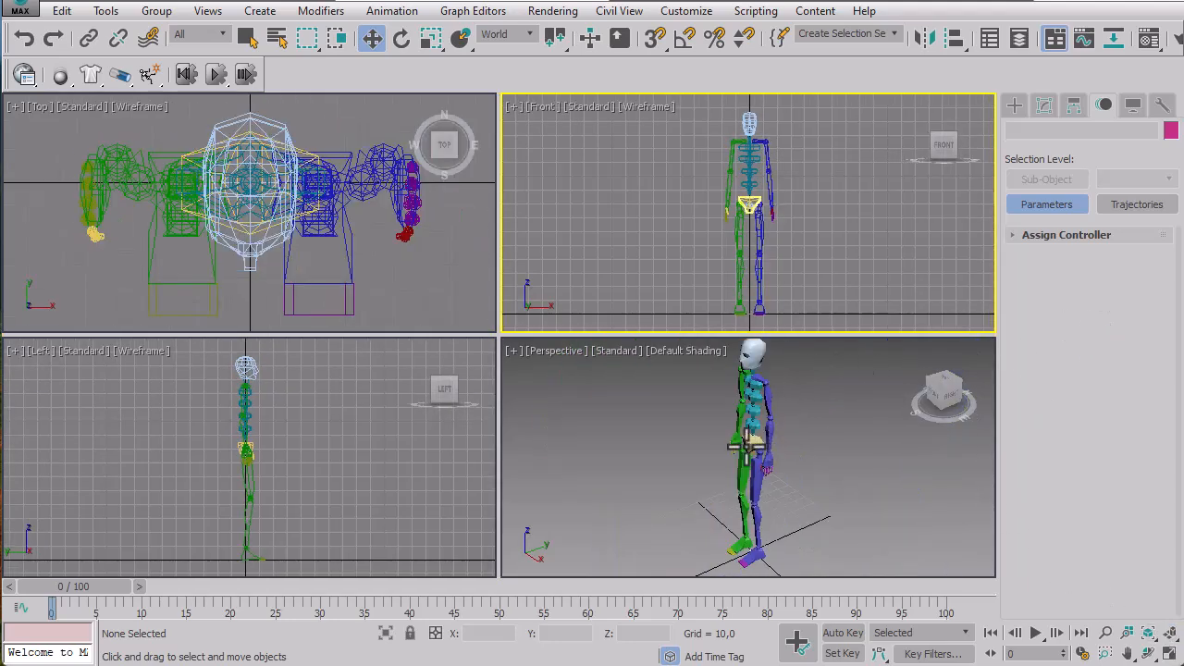
Switch to plain object selection, select the biped's pelvis and turn on Auto Key recording
click(248, 37)
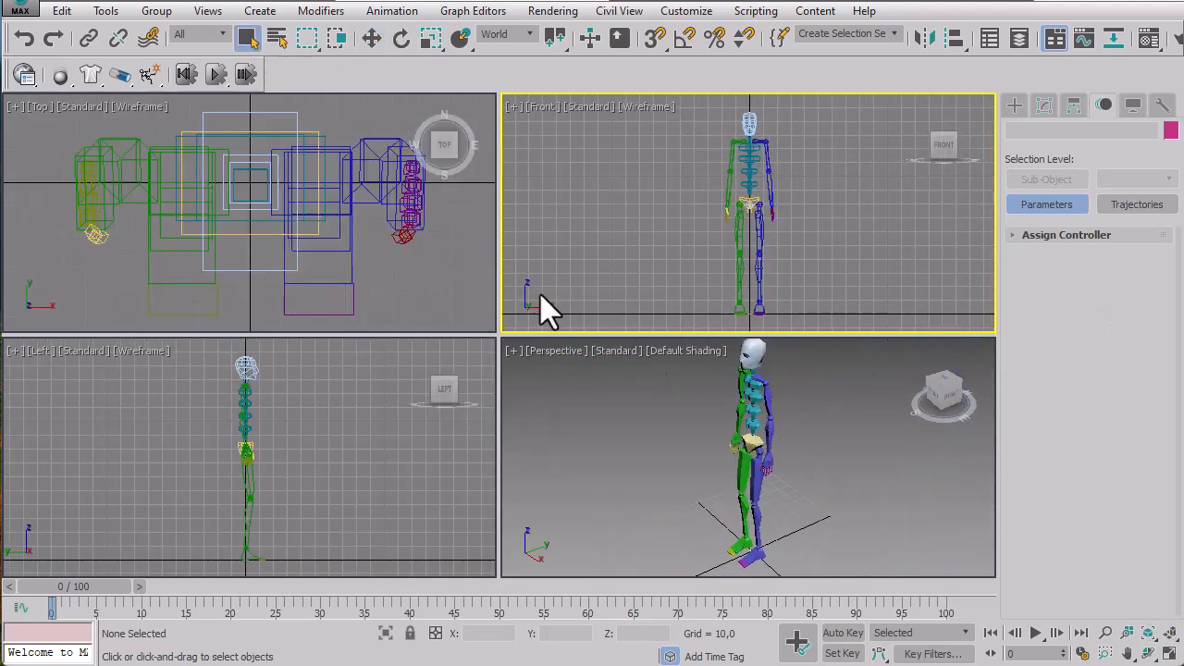
click(751, 444)
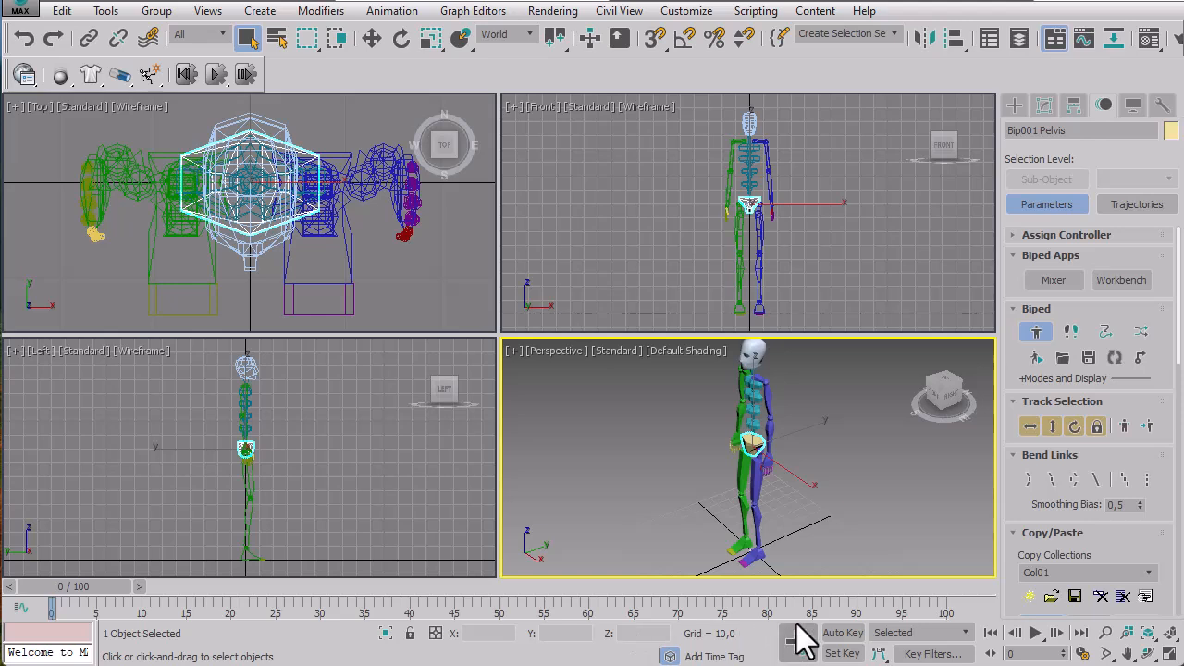
click(841, 633)
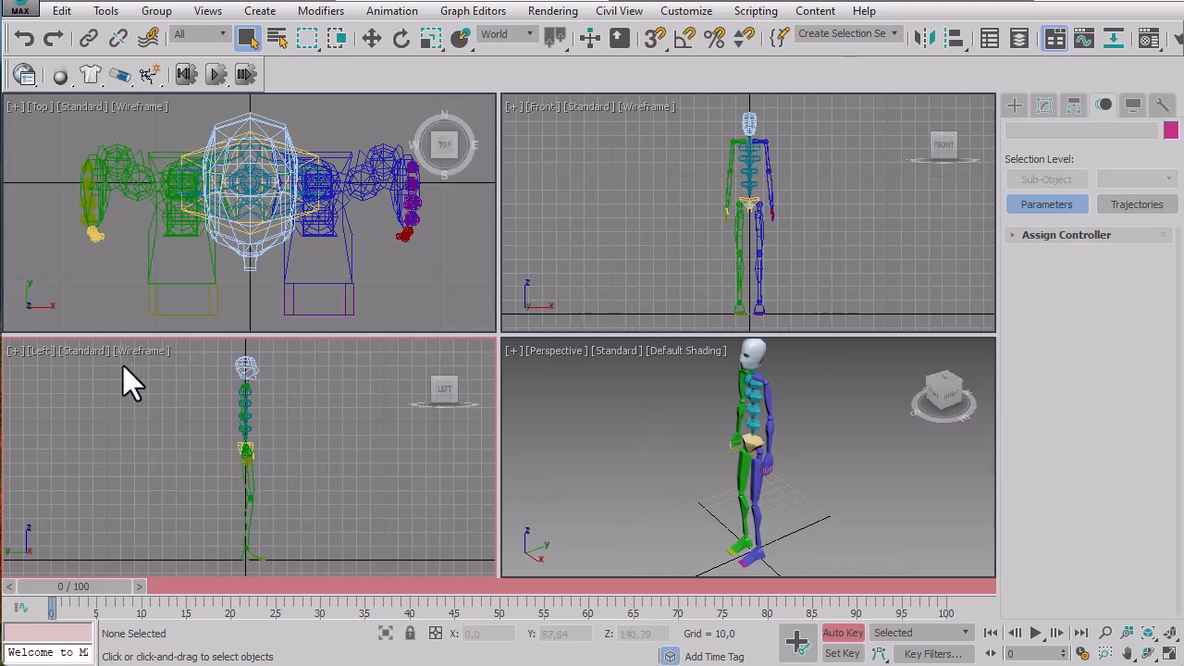
Change the Left viewport to the Right view with Default Shading
click(42, 354)
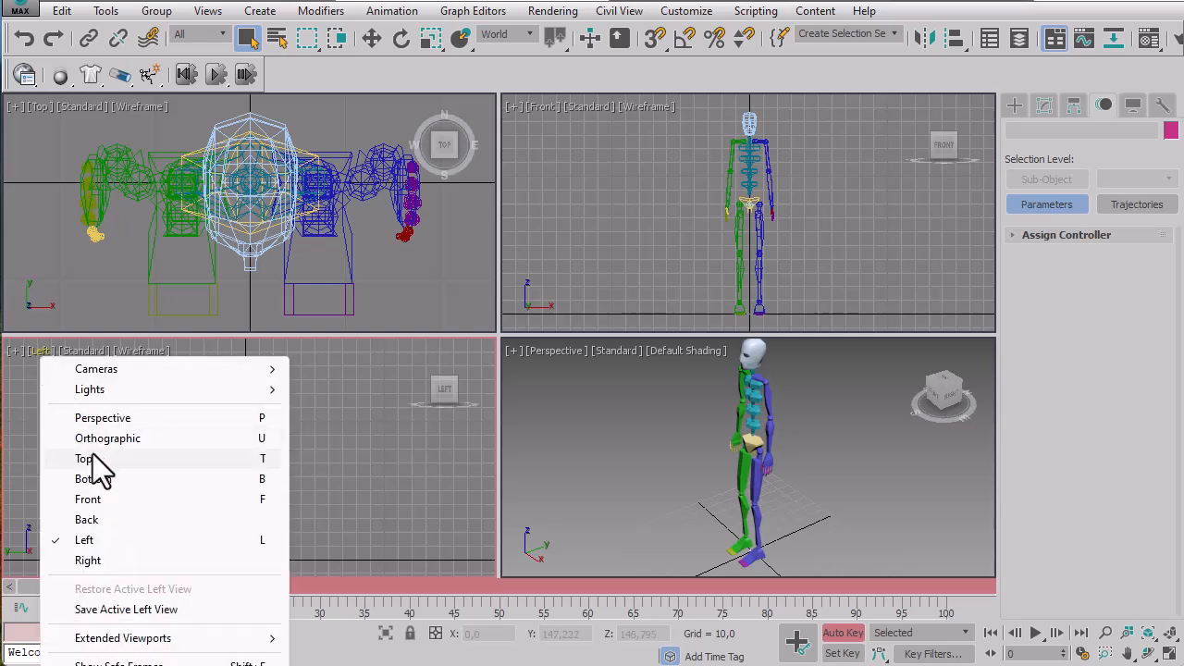
click(88, 561)
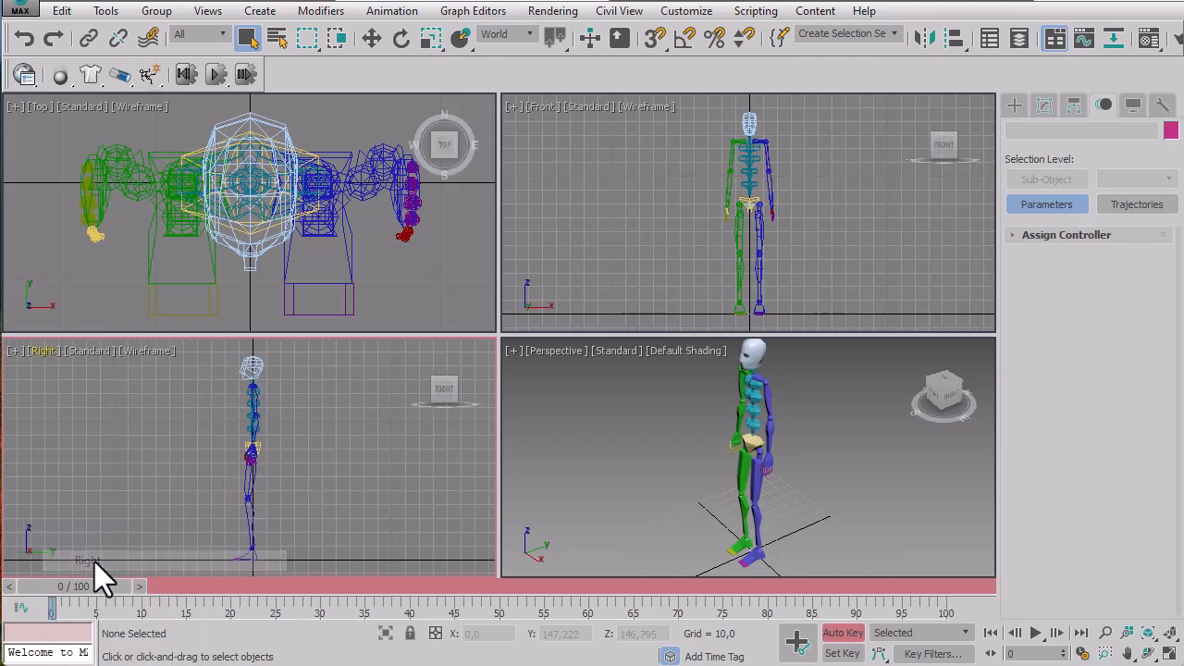
click(143, 351)
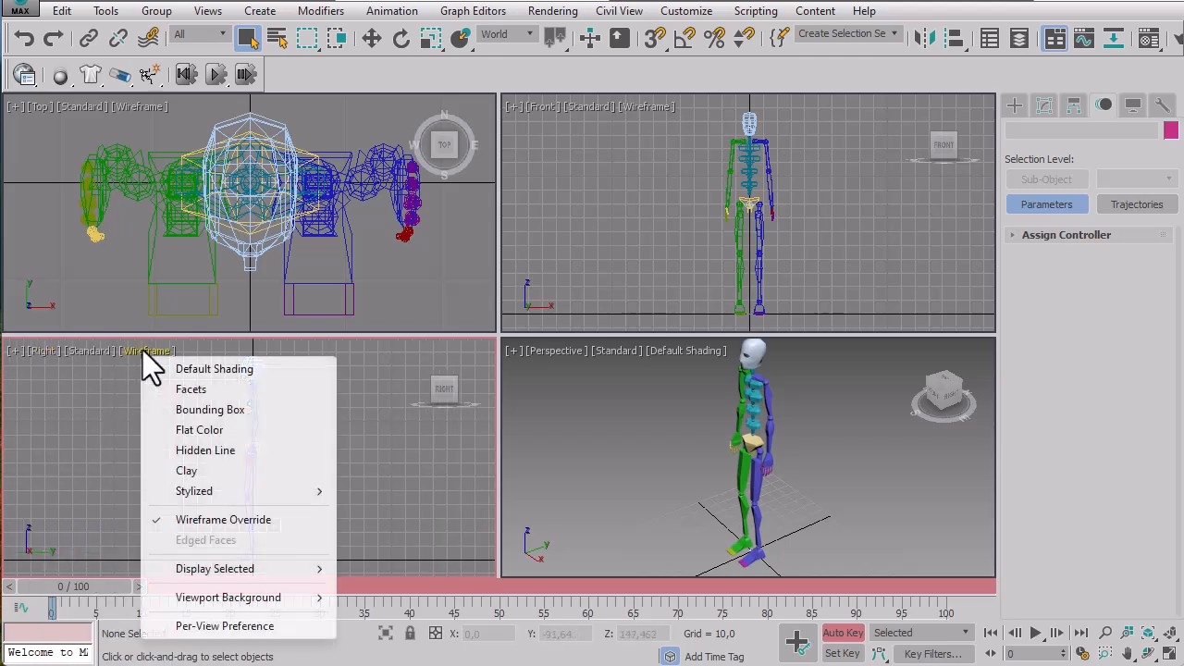
click(184, 370)
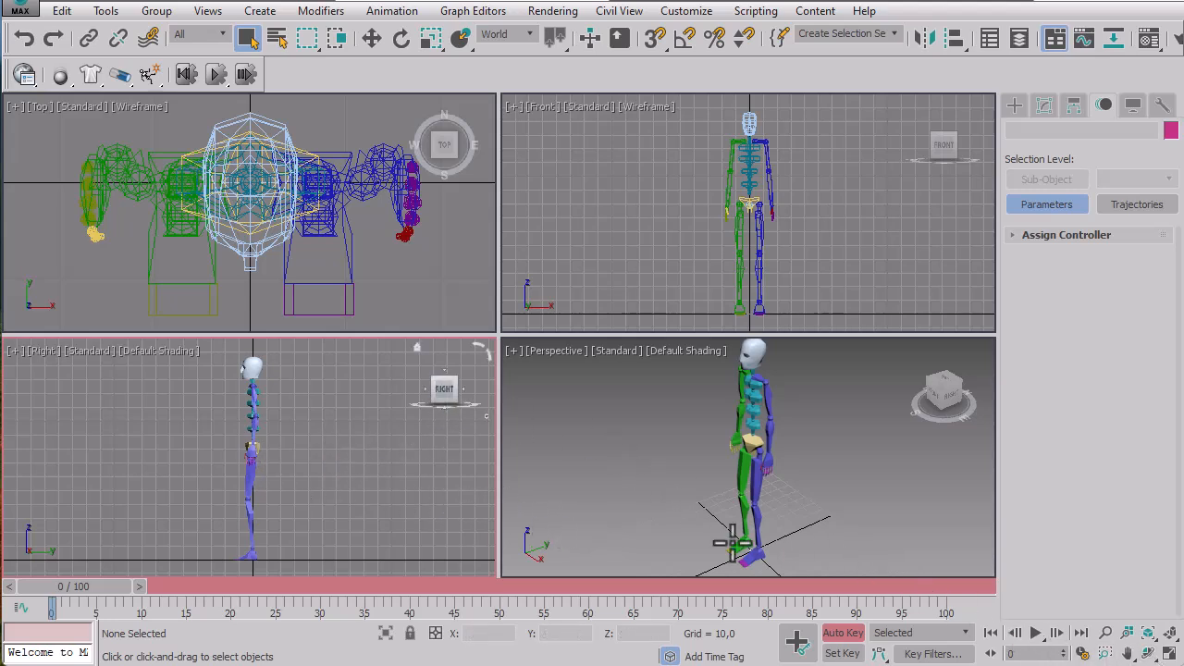
Try to rotate the biped's left thigh backward with Auto Key on and Figure mode active
click(1171, 655)
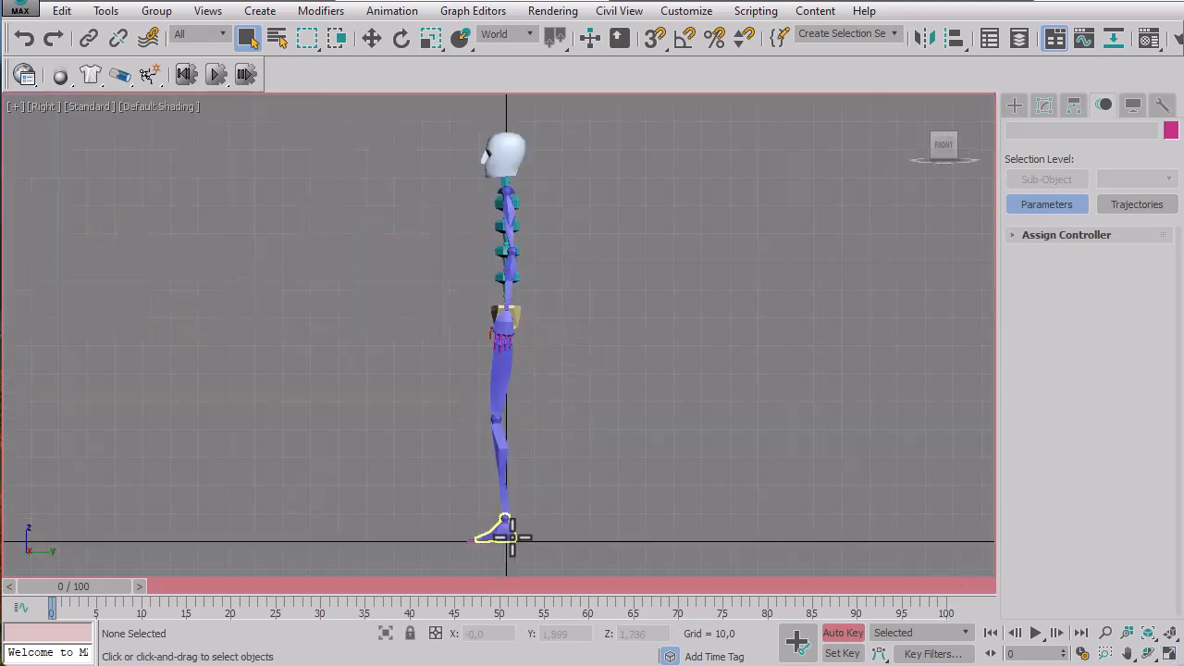
click(500, 372)
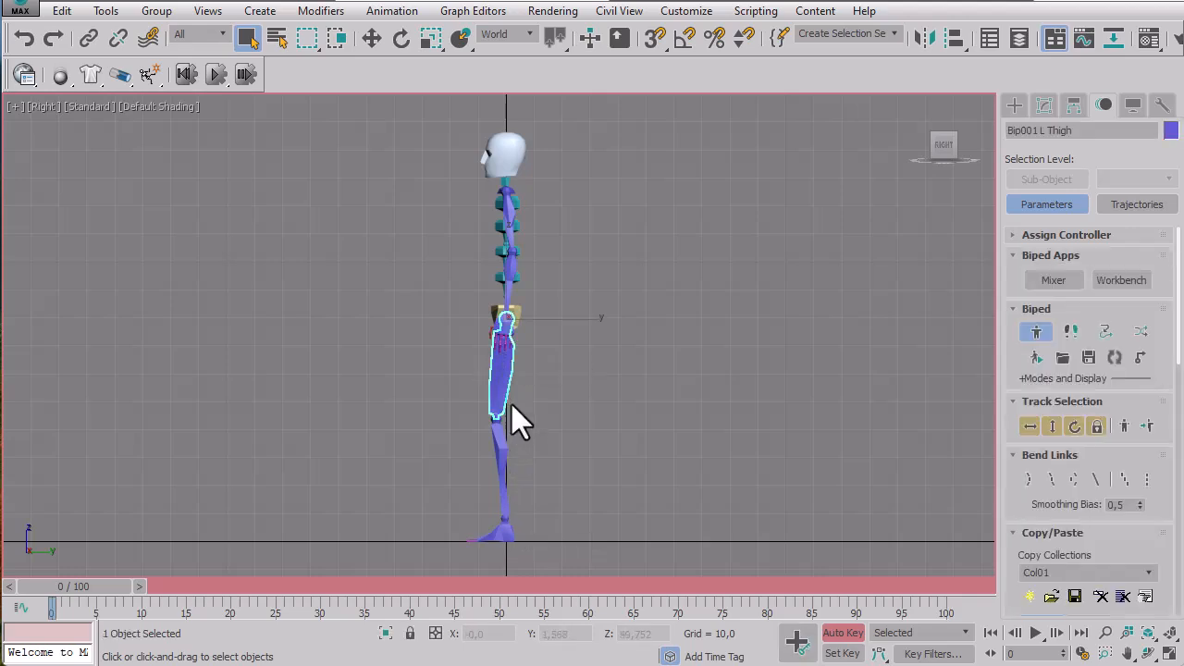
click(408, 37)
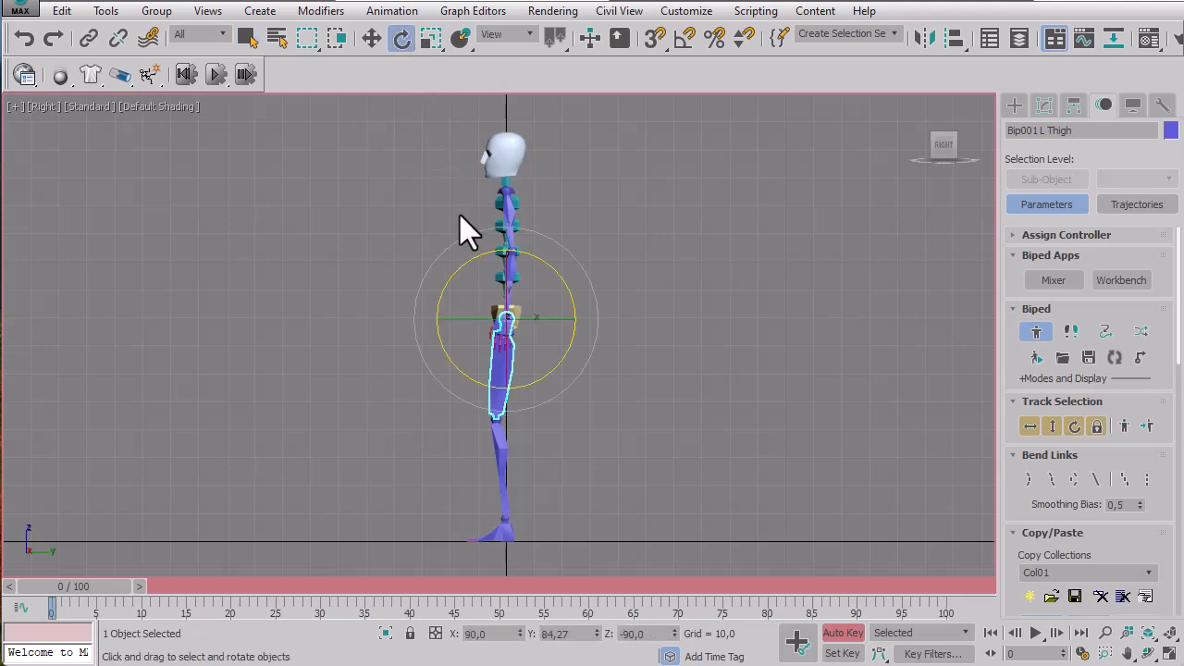
click(1168, 654)
drag(713, 430, 700, 537)
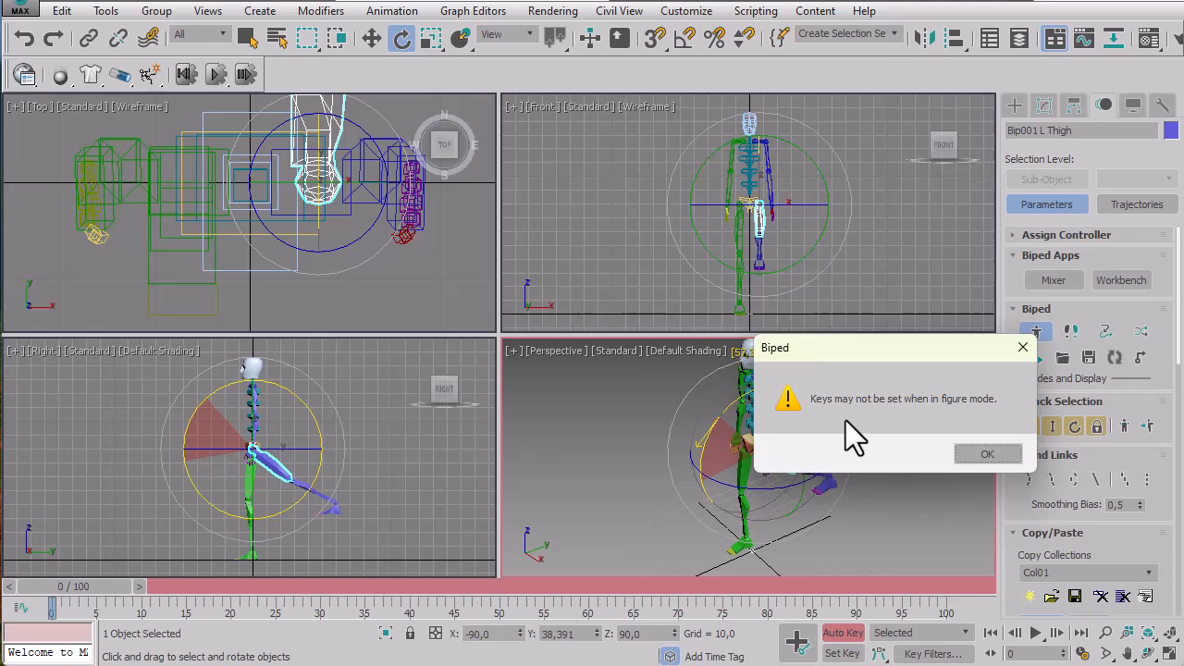
click(971, 453)
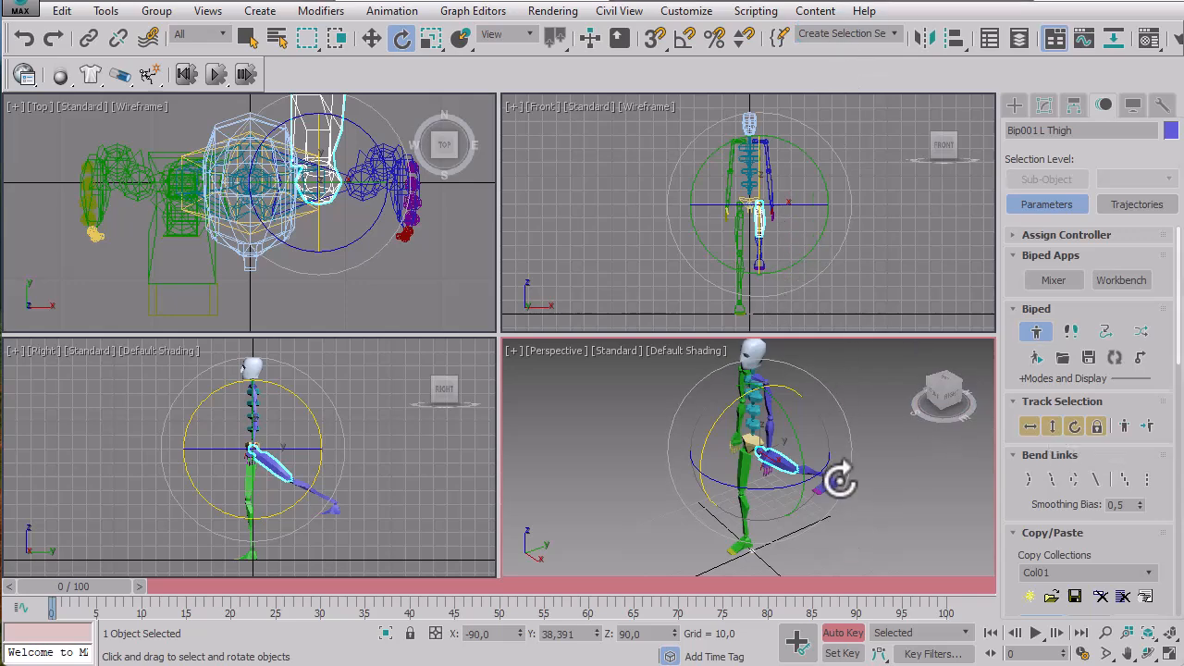
Undo the left thigh's rotation and try swinging it backward again at frame 0
click(1036, 331)
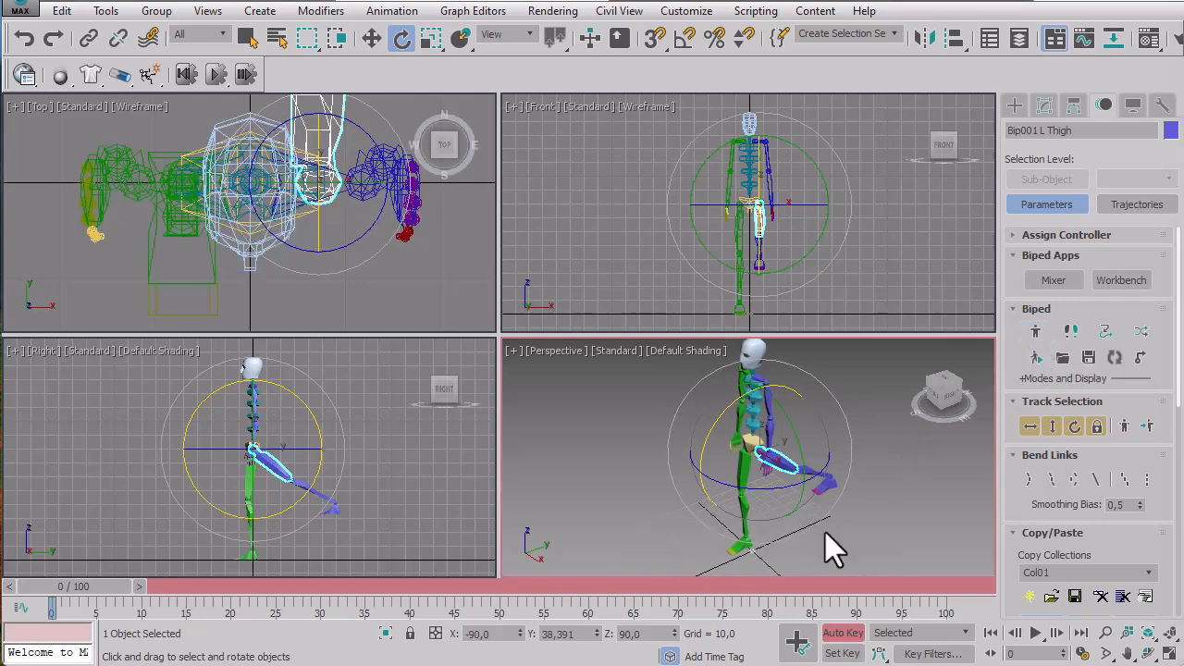
click(23, 39)
click(23, 40)
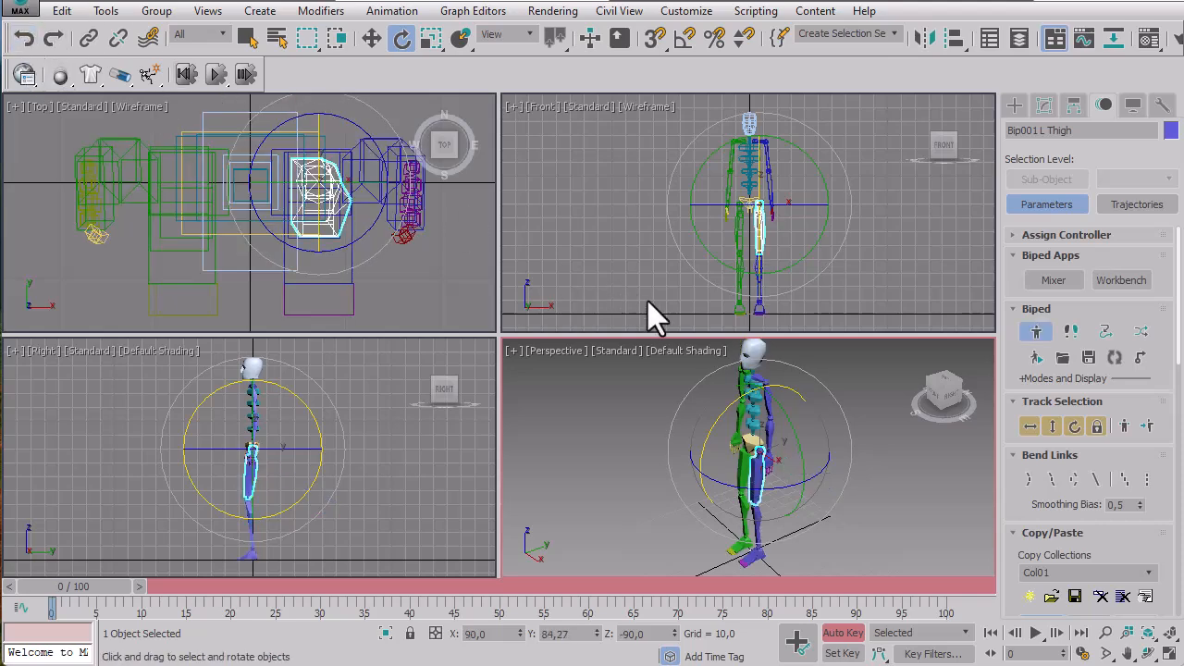
drag(739, 405, 707, 540)
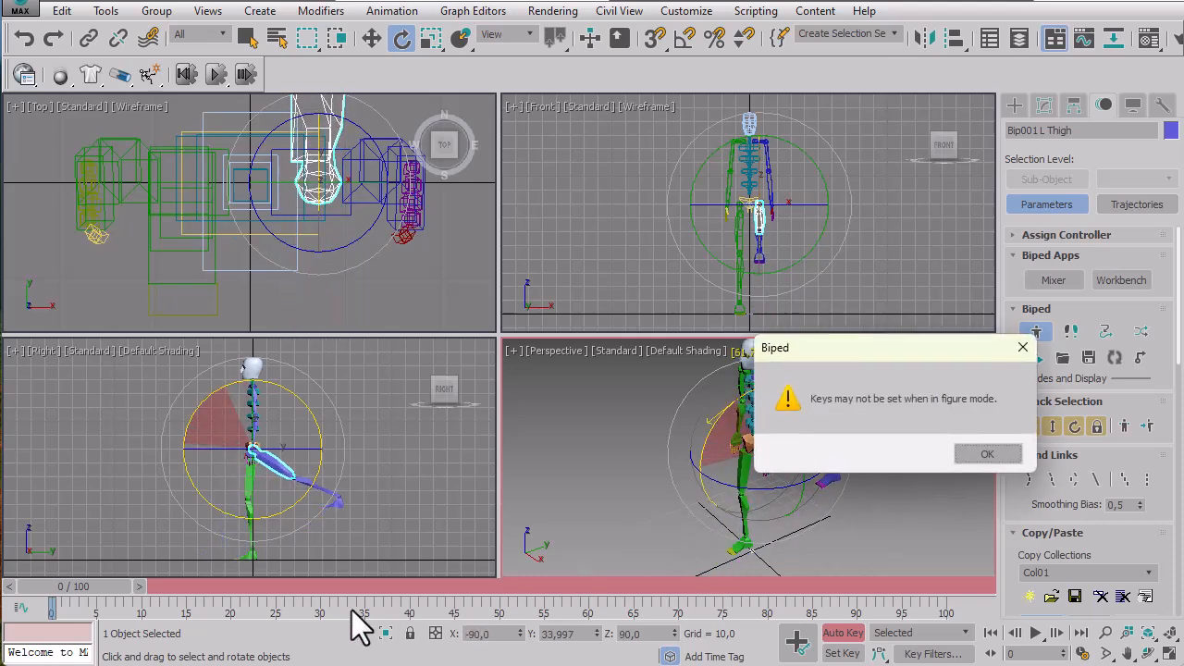
click(987, 455)
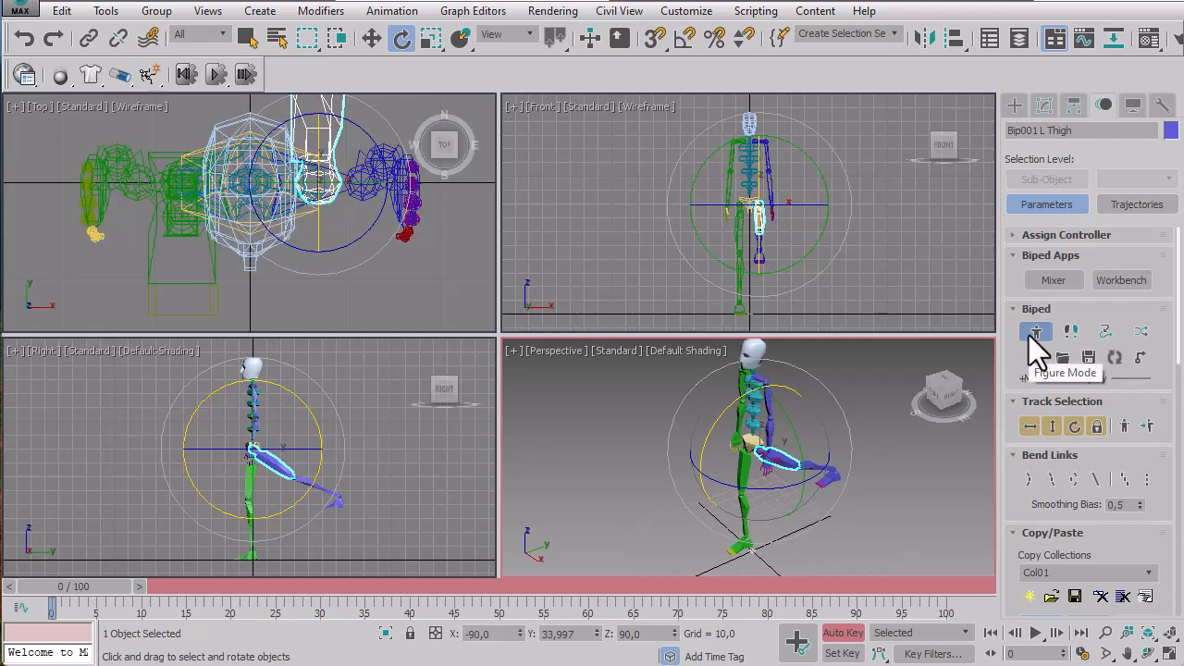
Undo the left thigh's rotation and leave Figure mode, with Auto Key recording turned back on
click(1030, 335)
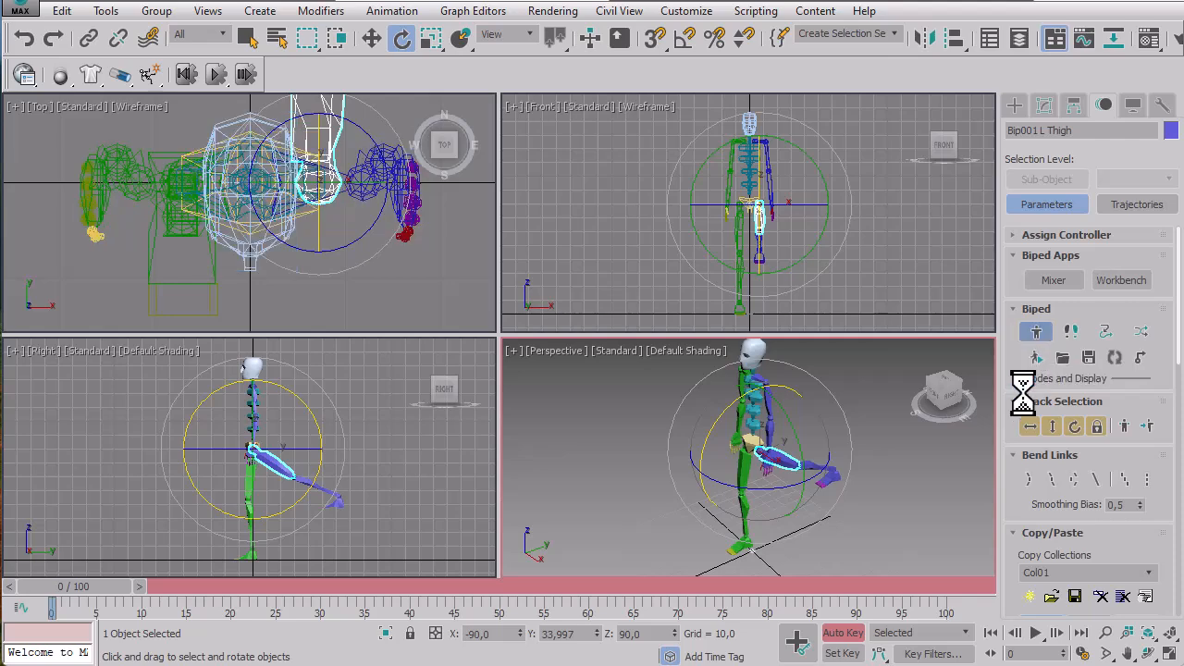
click(846, 633)
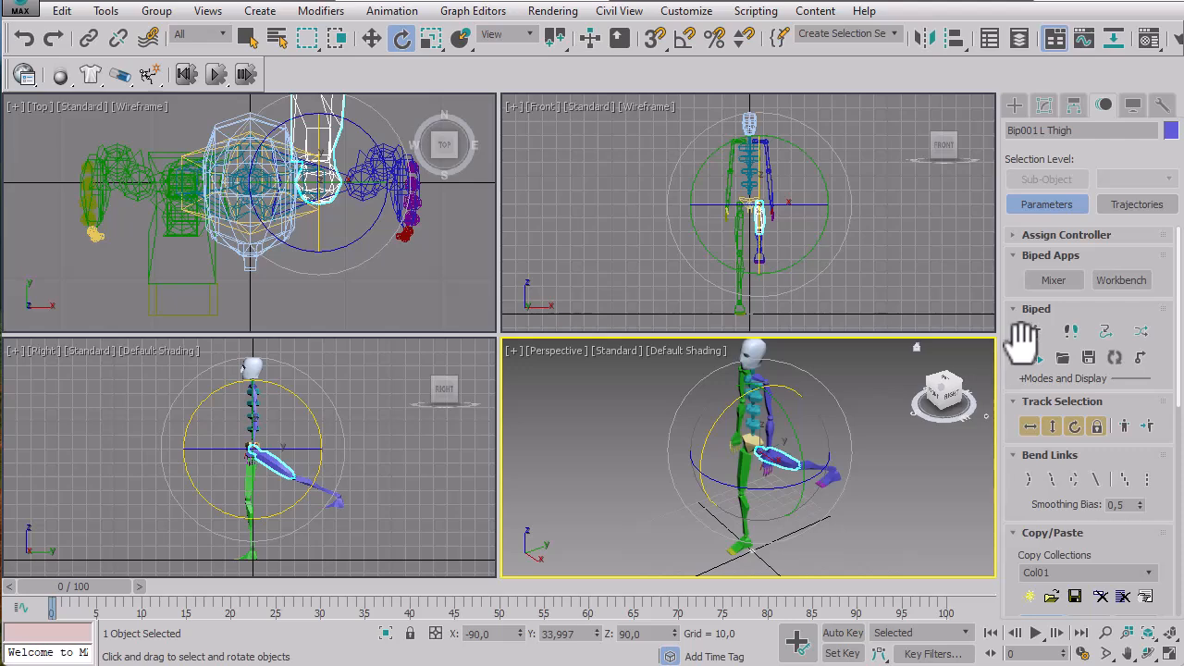
click(25, 38)
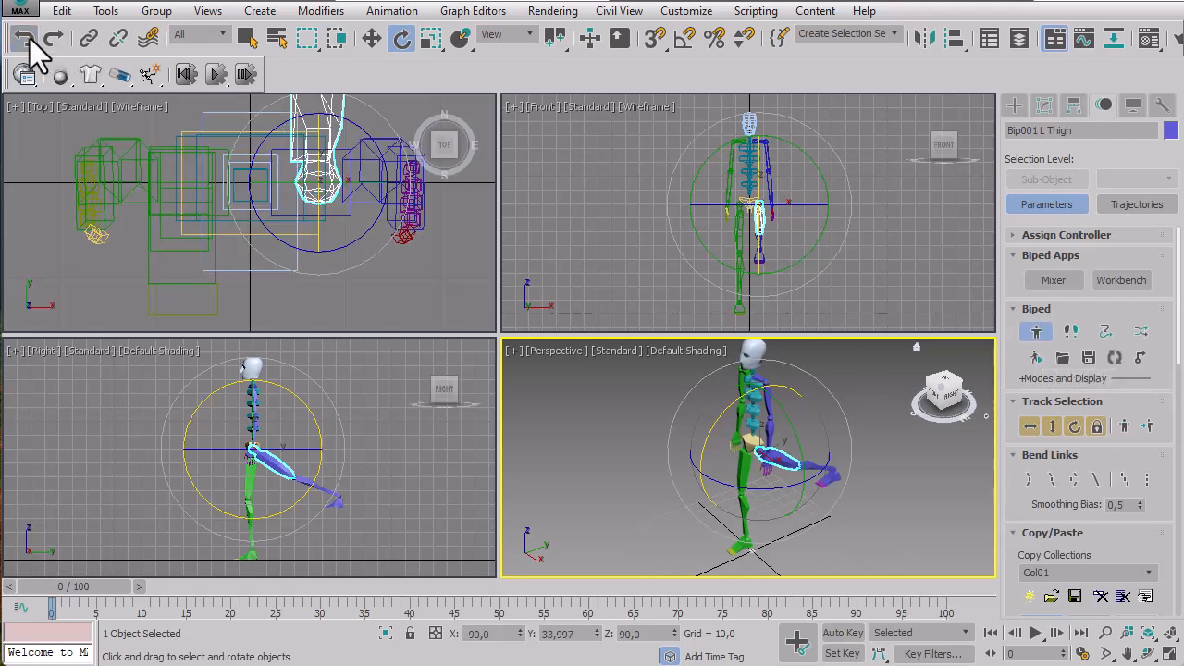
click(24, 38)
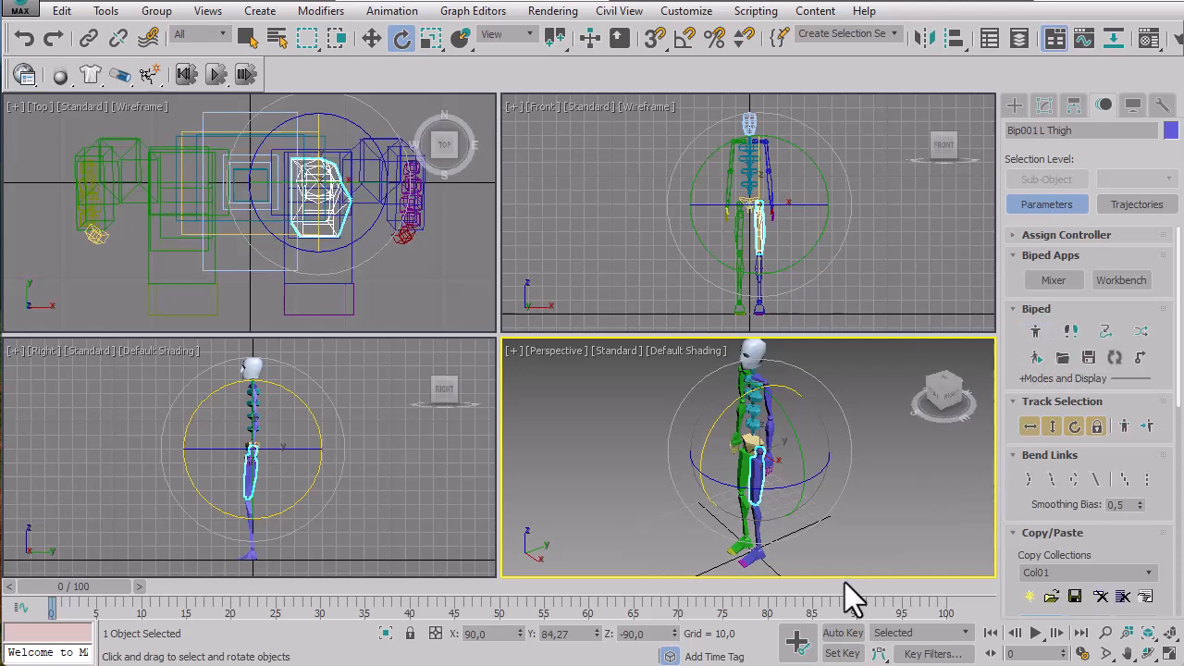
click(843, 633)
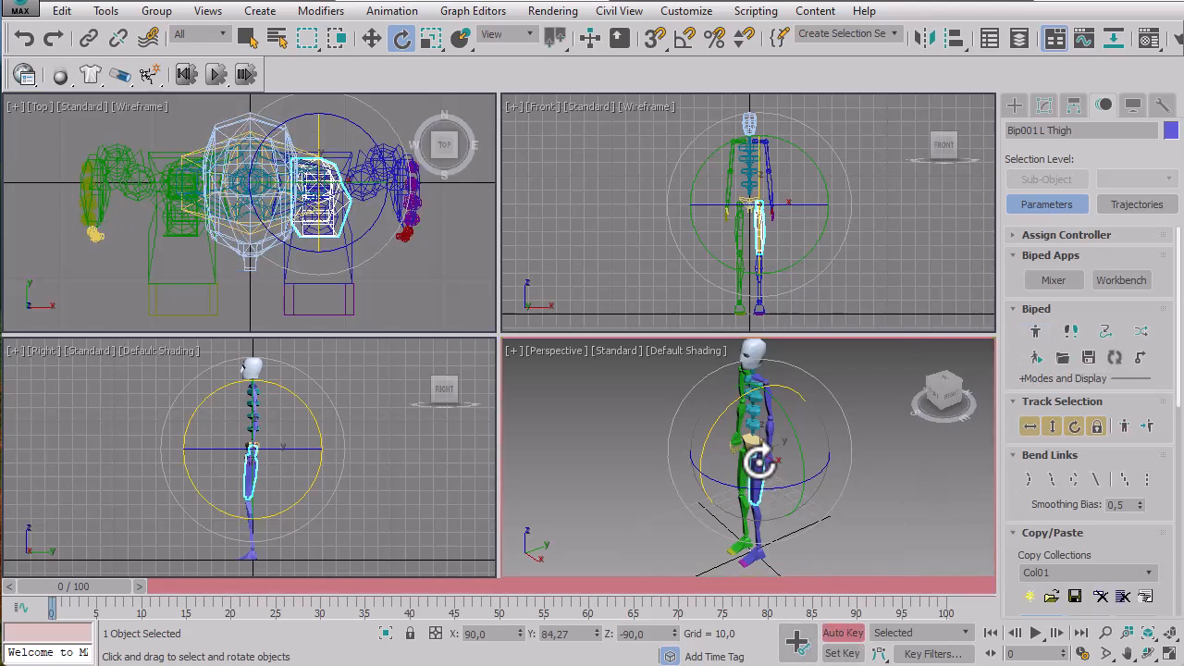
Rotate the left thigh backward until it is nearly horizontal and raise the left calf at the knee
drag(705, 448, 718, 582)
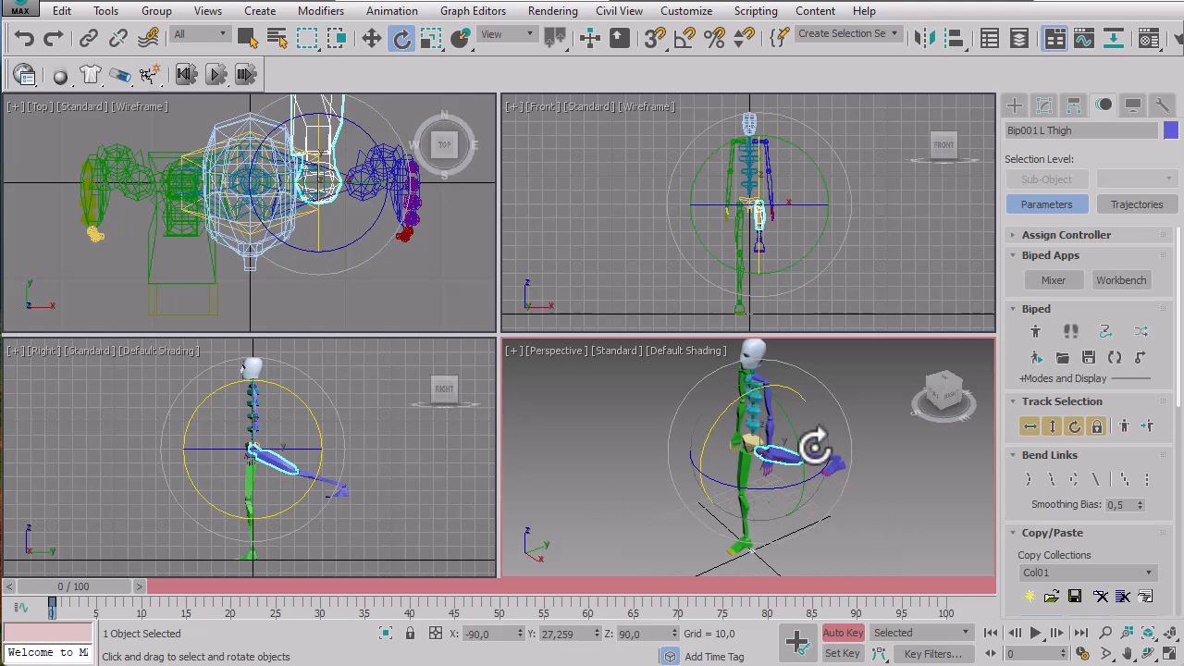
click(384, 471)
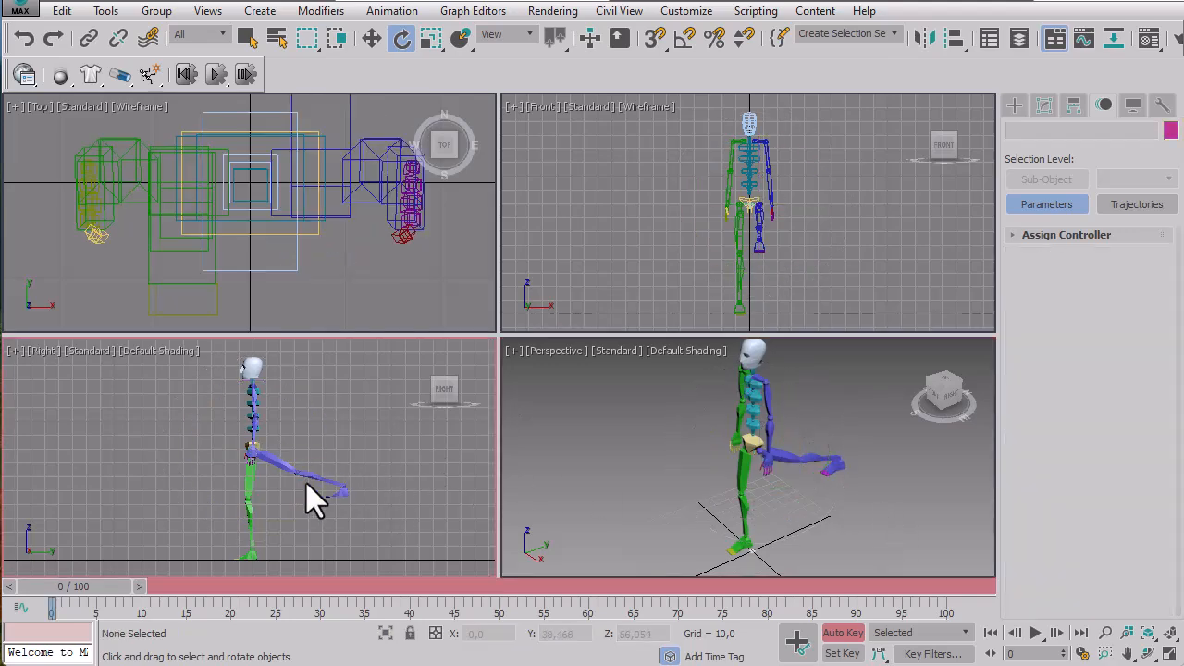
click(341, 474)
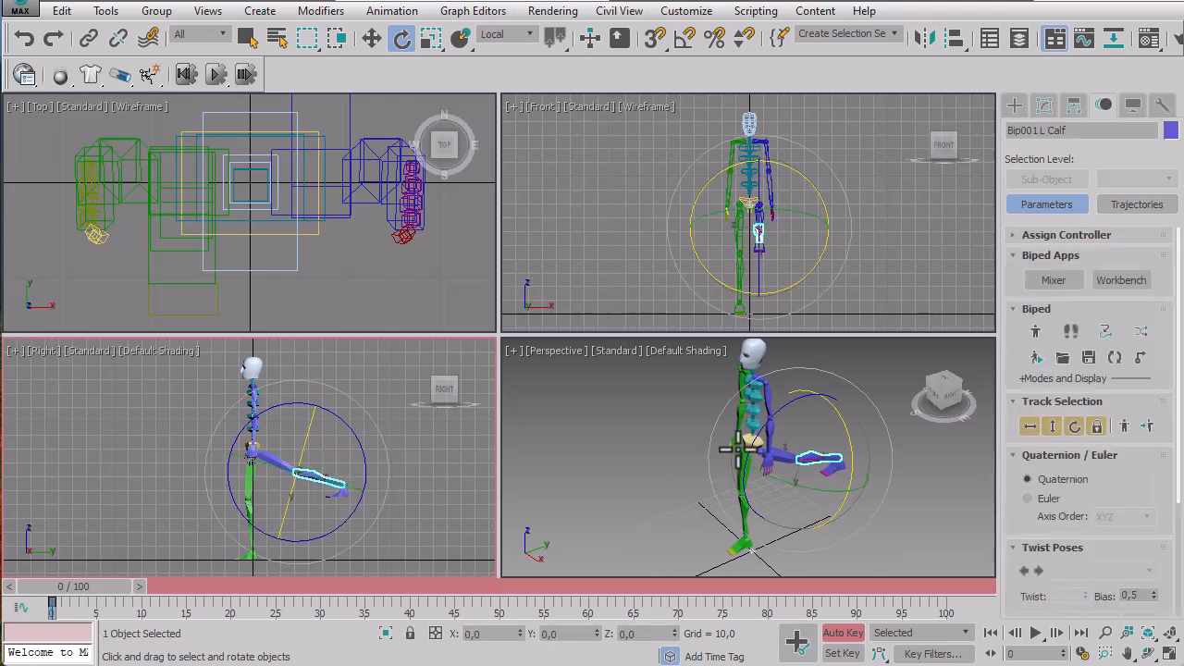
drag(779, 434, 757, 451)
click(383, 510)
Rotate the left foot about the ankle in the Right viewport so that its toes point downward
scroll(356, 503, up, 5)
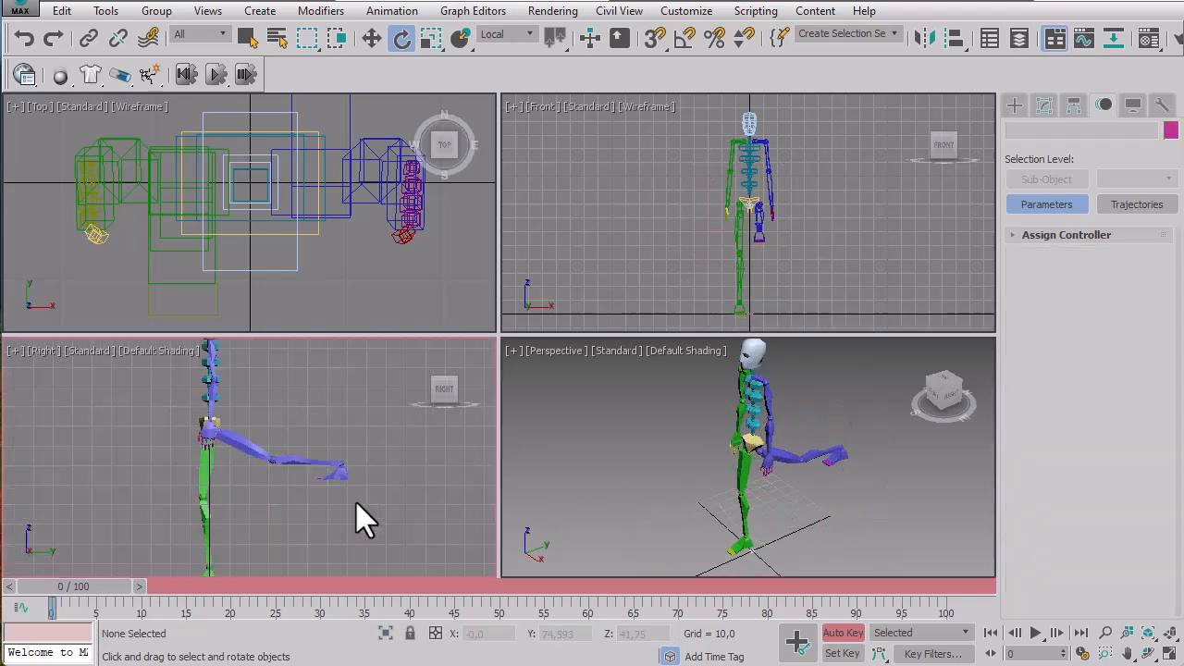
click(330, 444)
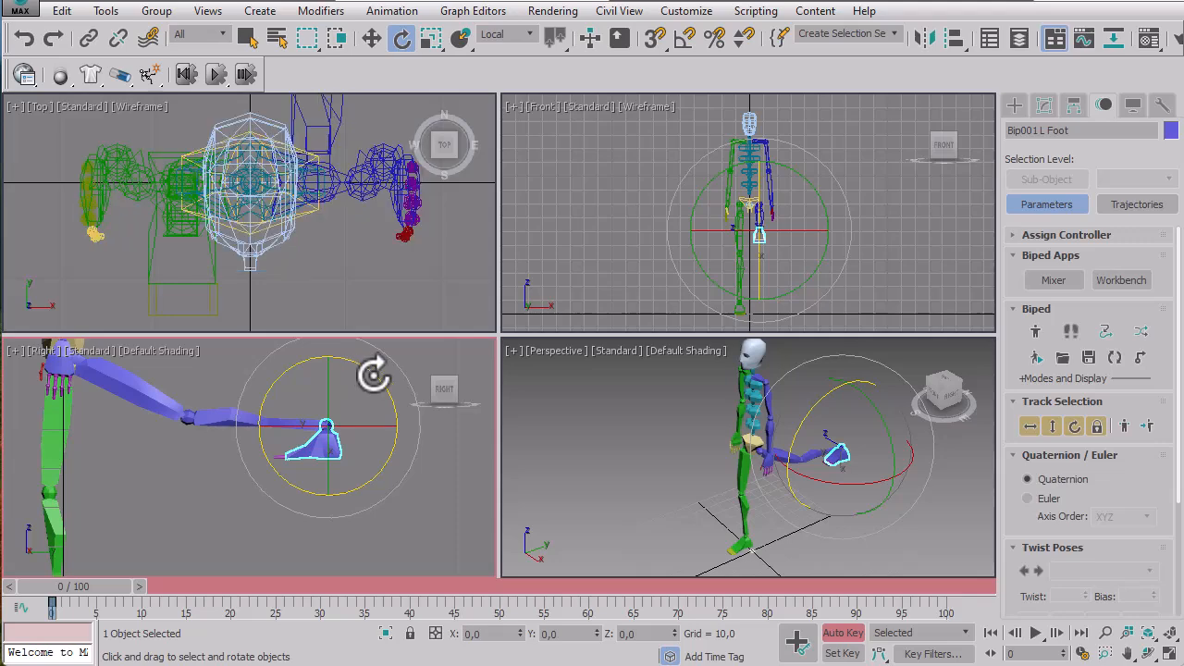
drag(374, 375, 256, 269)
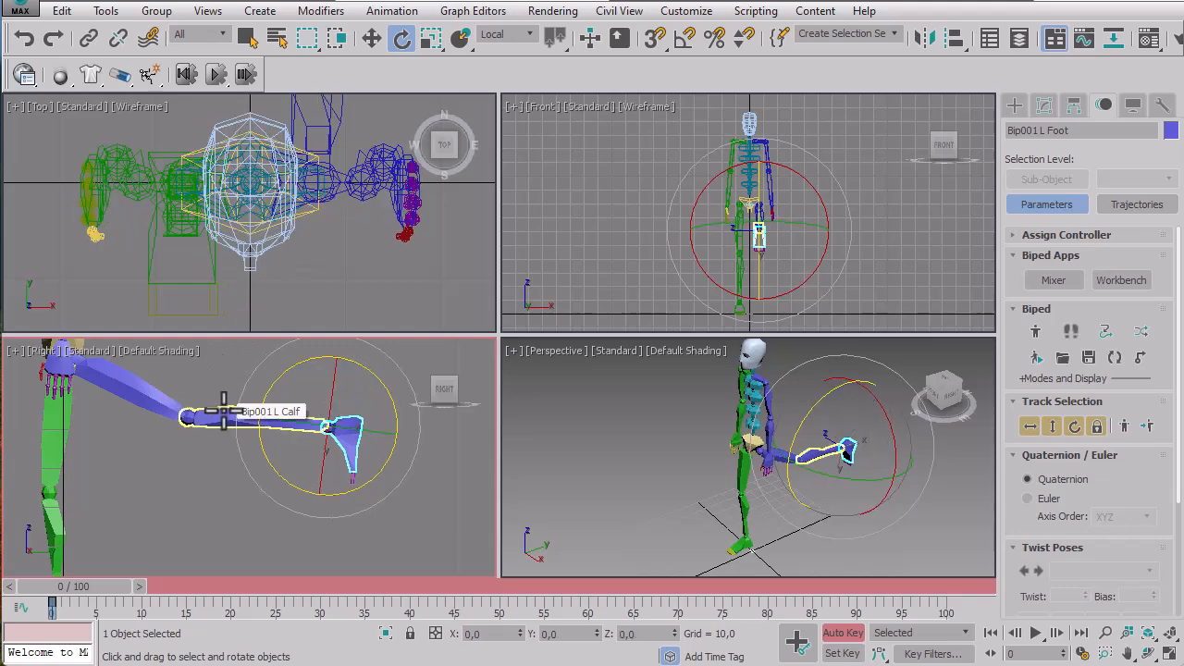
middle_drag(190, 488, 256, 476)
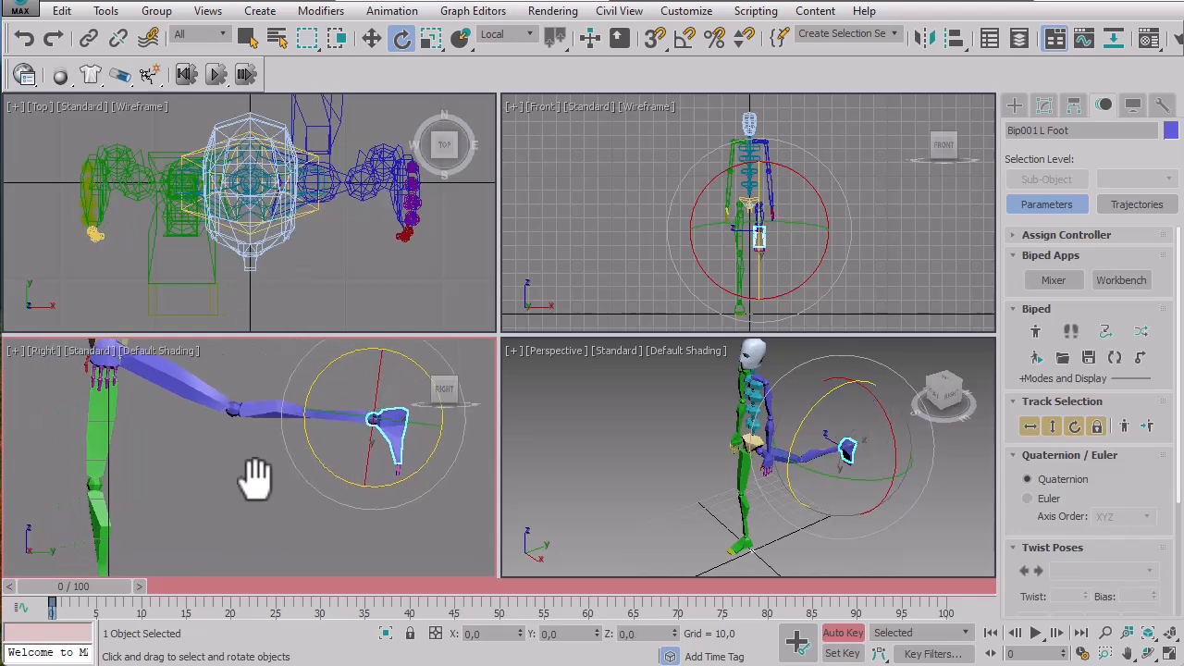
scroll(256, 476, down, 3)
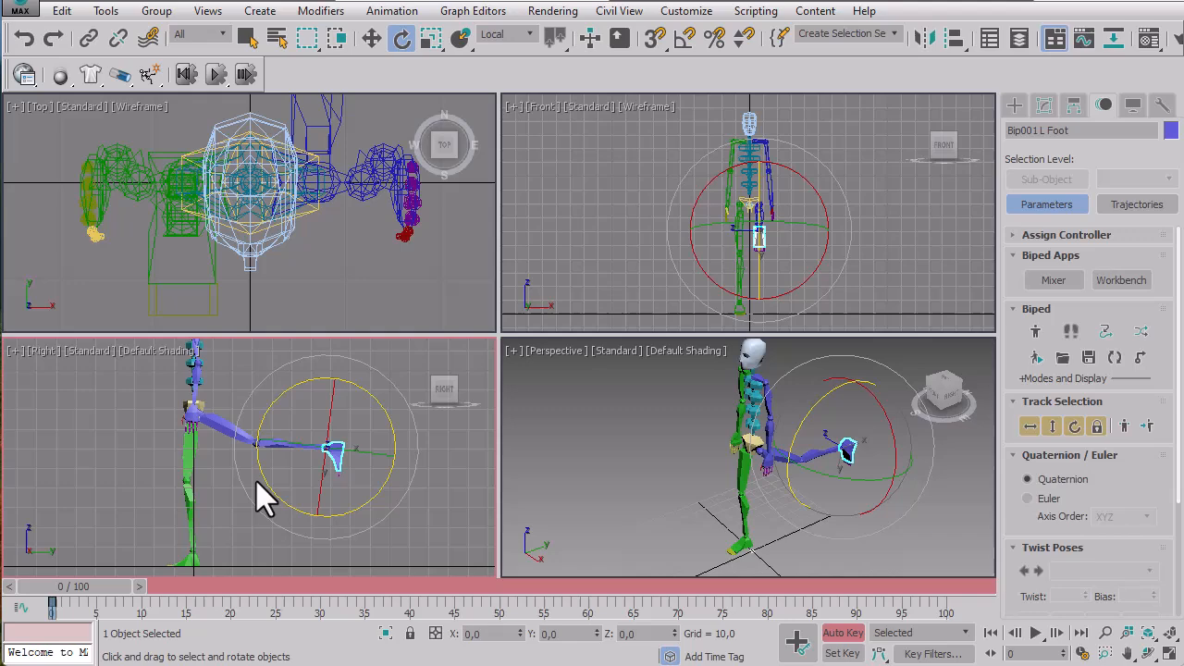
Try to rotate the biped's pelvis in the Right viewport and deselect it
click(201, 408)
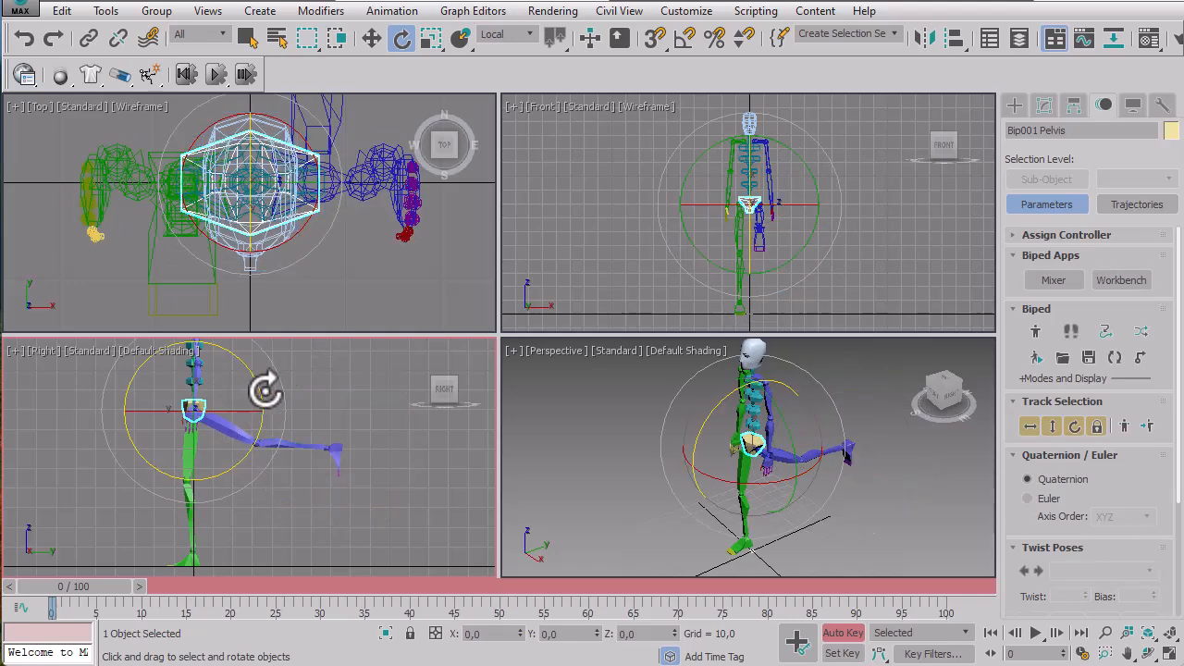
drag(265, 391, 287, 371)
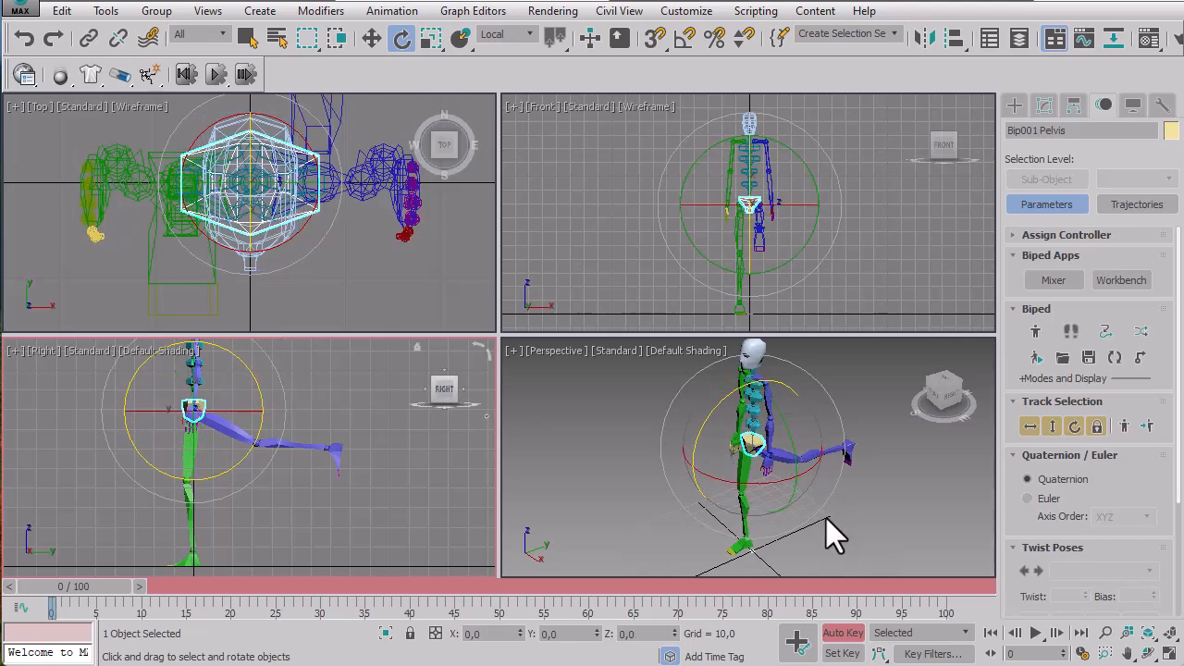
click(878, 526)
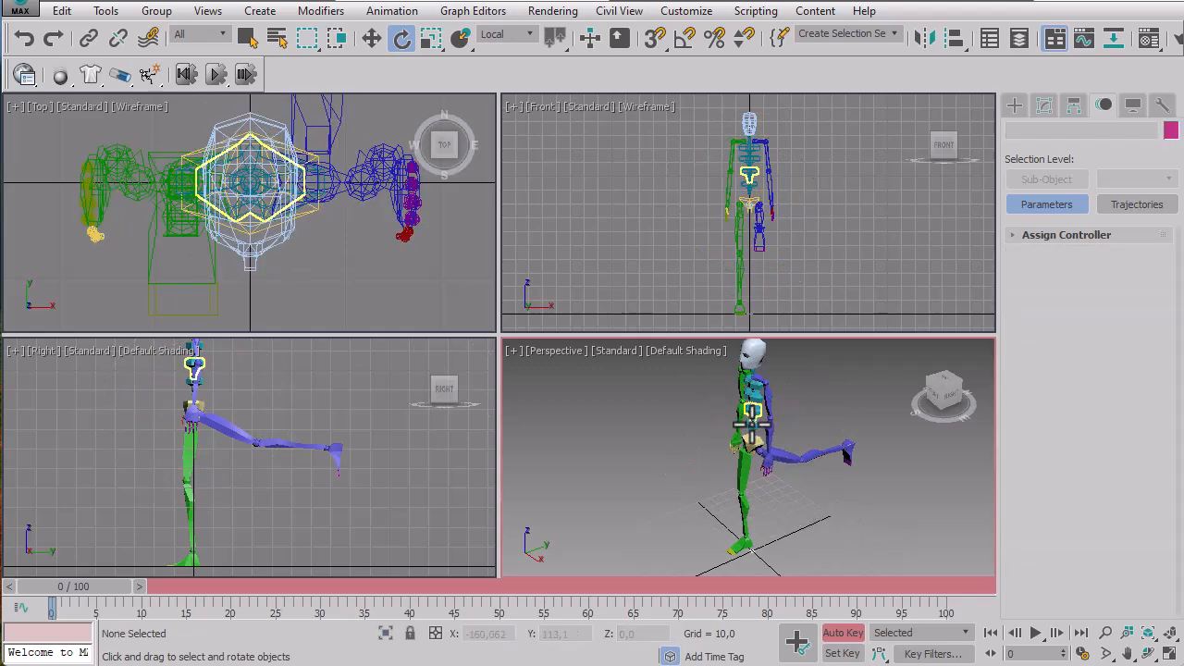
Rotate the lowest spine link forward so the biped's upper body leans over the standing leg
click(751, 428)
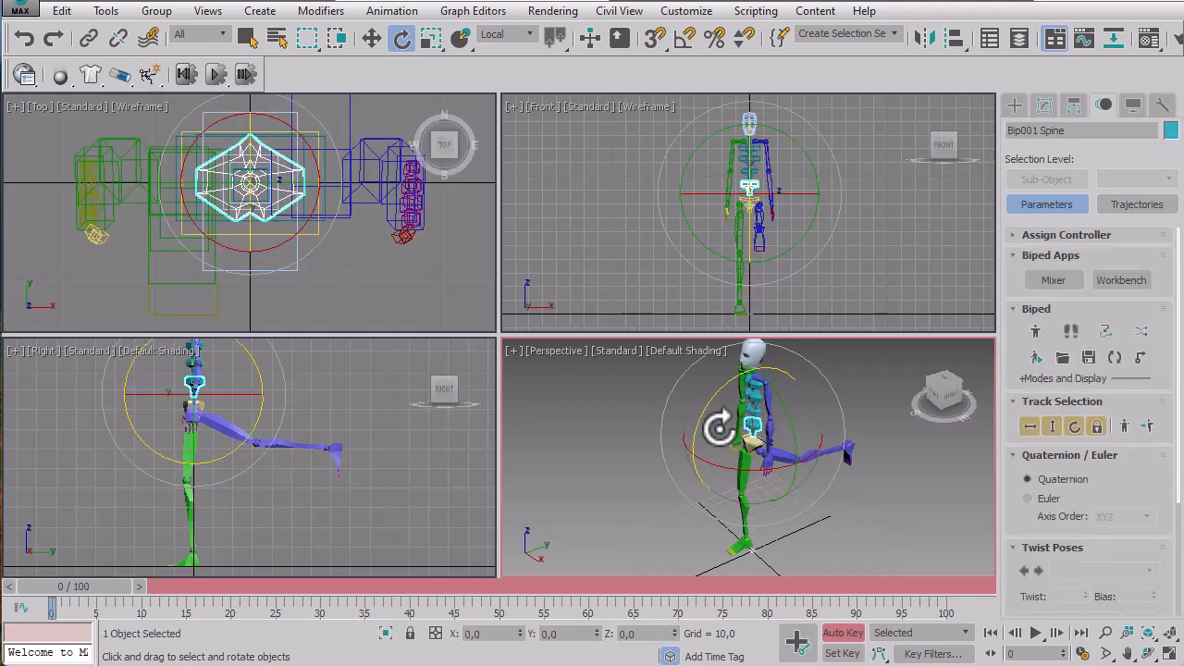
drag(701, 428, 712, 476)
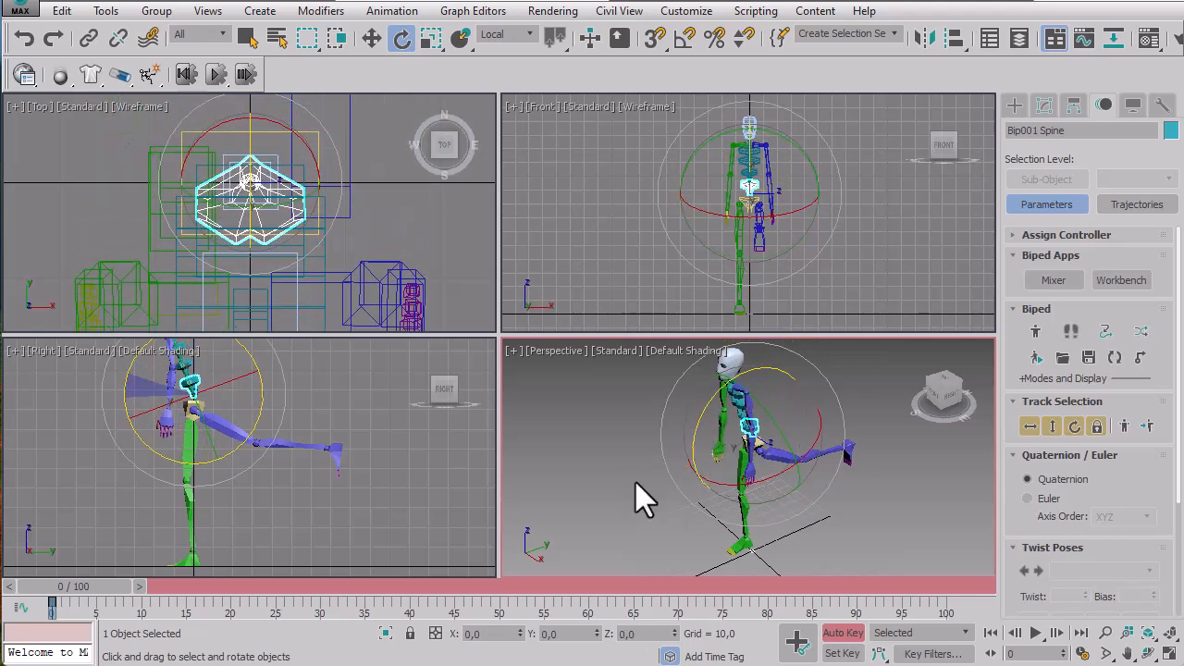
right_click(368, 476)
scroll(367, 474, down, 4)
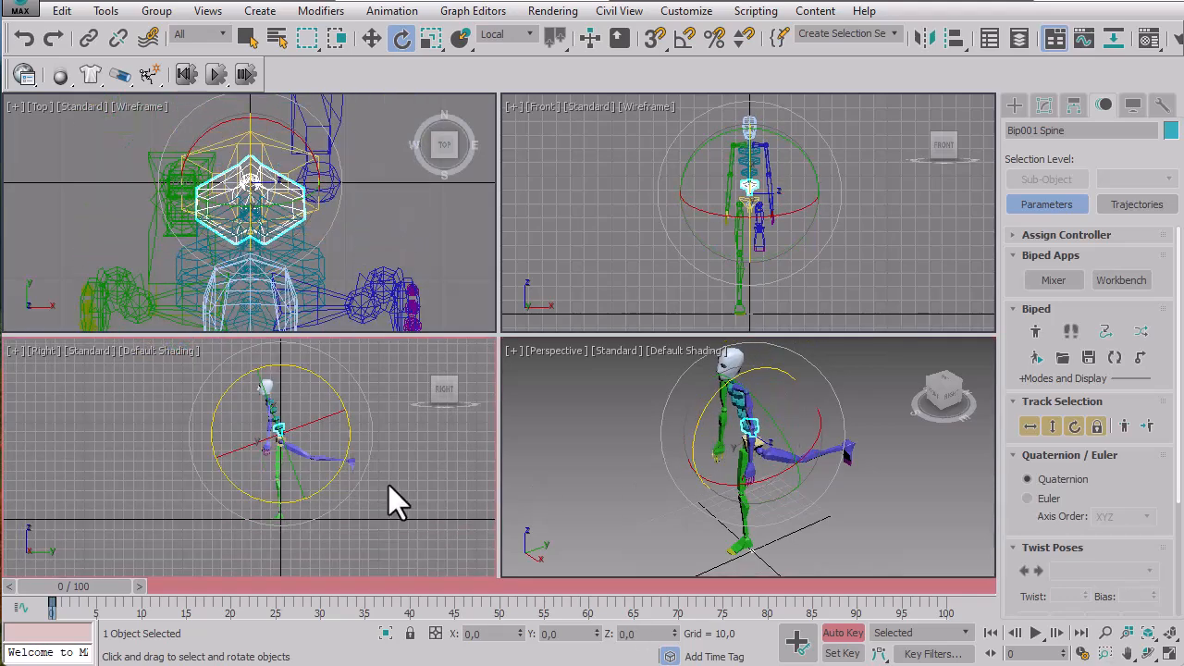
click(309, 472)
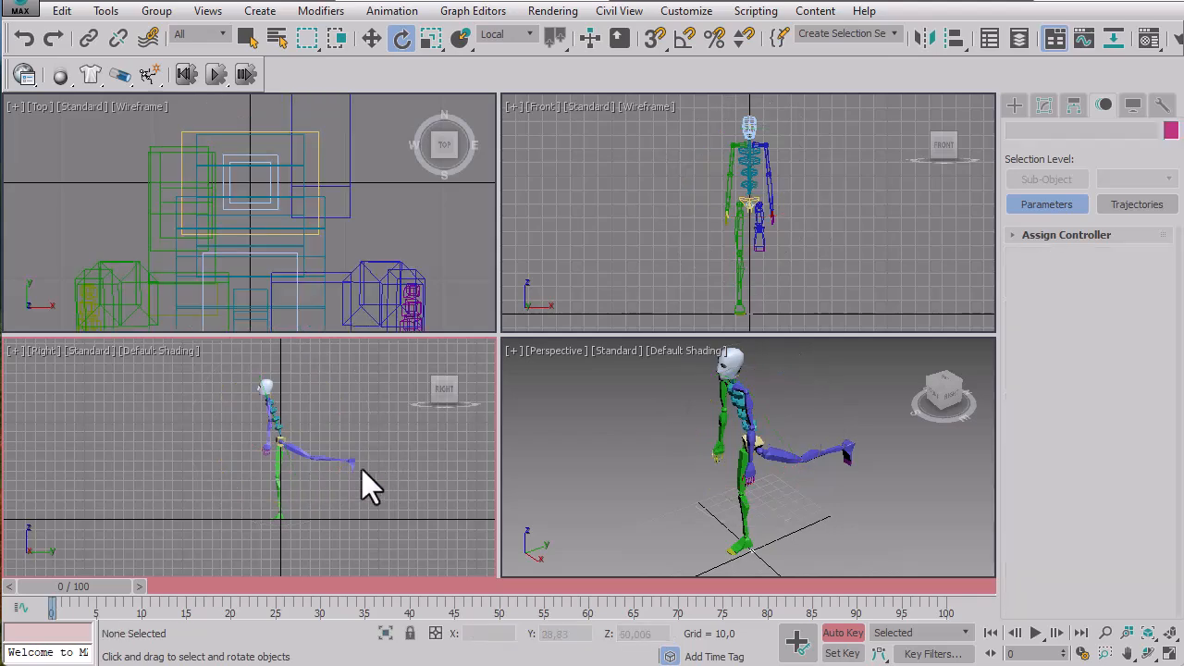
click(754, 422)
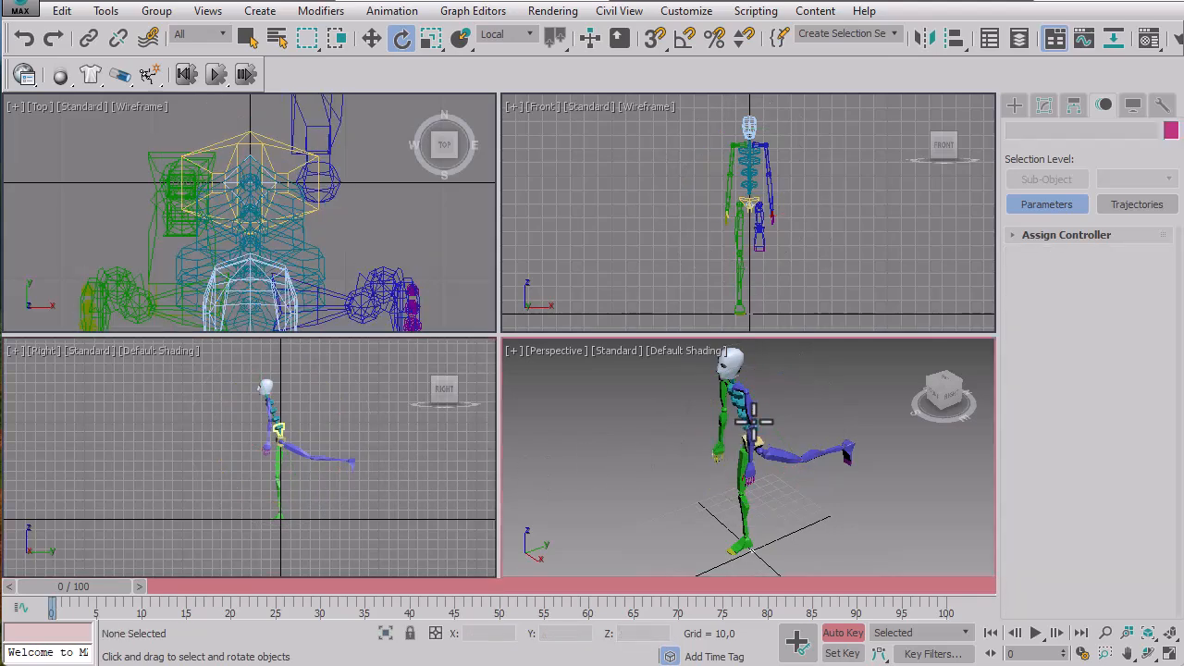
click(754, 422)
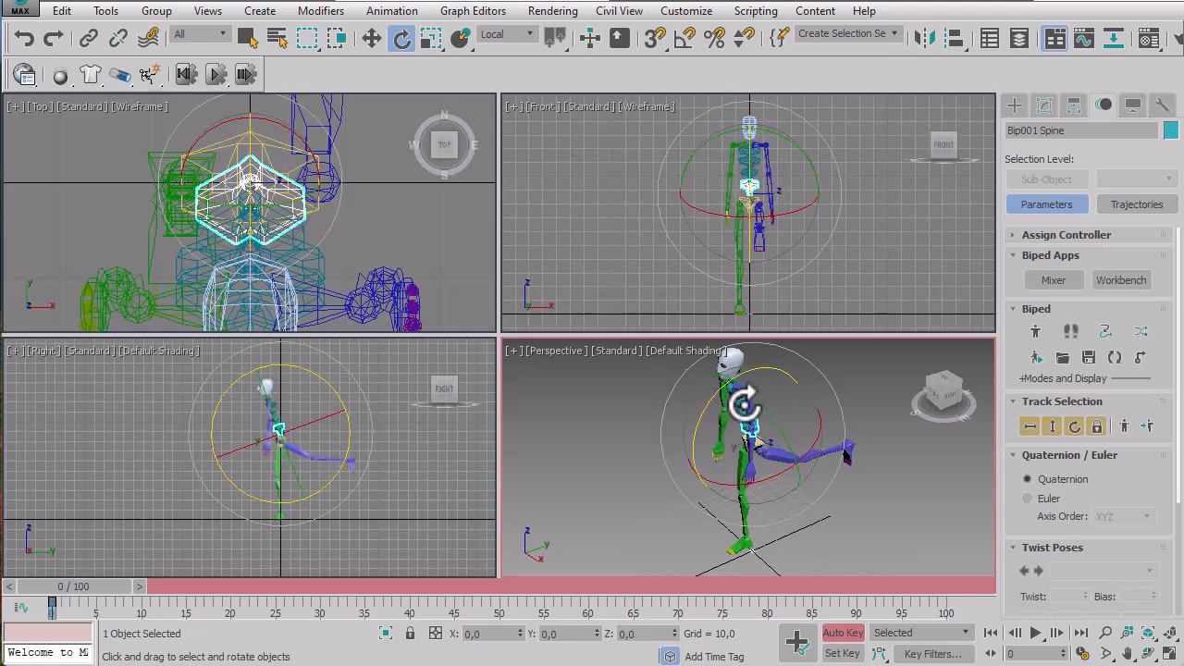
click(887, 490)
Rotate the left upper arm backward at the shoulder so that the whole arm swings behind the torso
scroll(762, 403, up, 3)
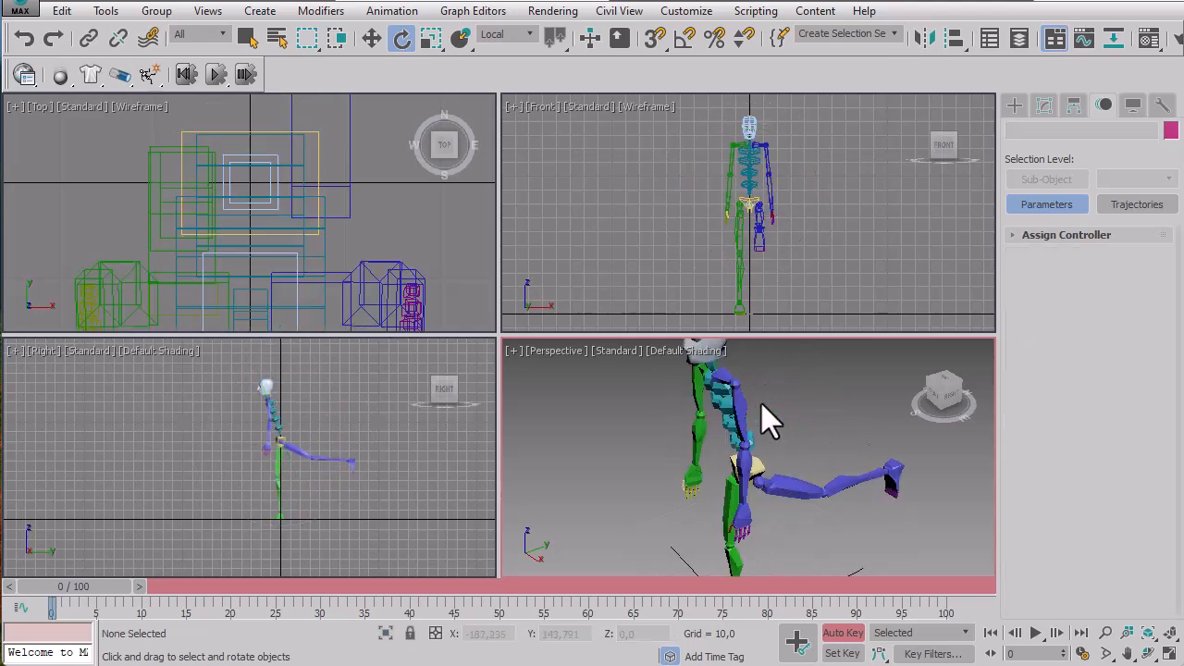
scroll(762, 403, up, 3)
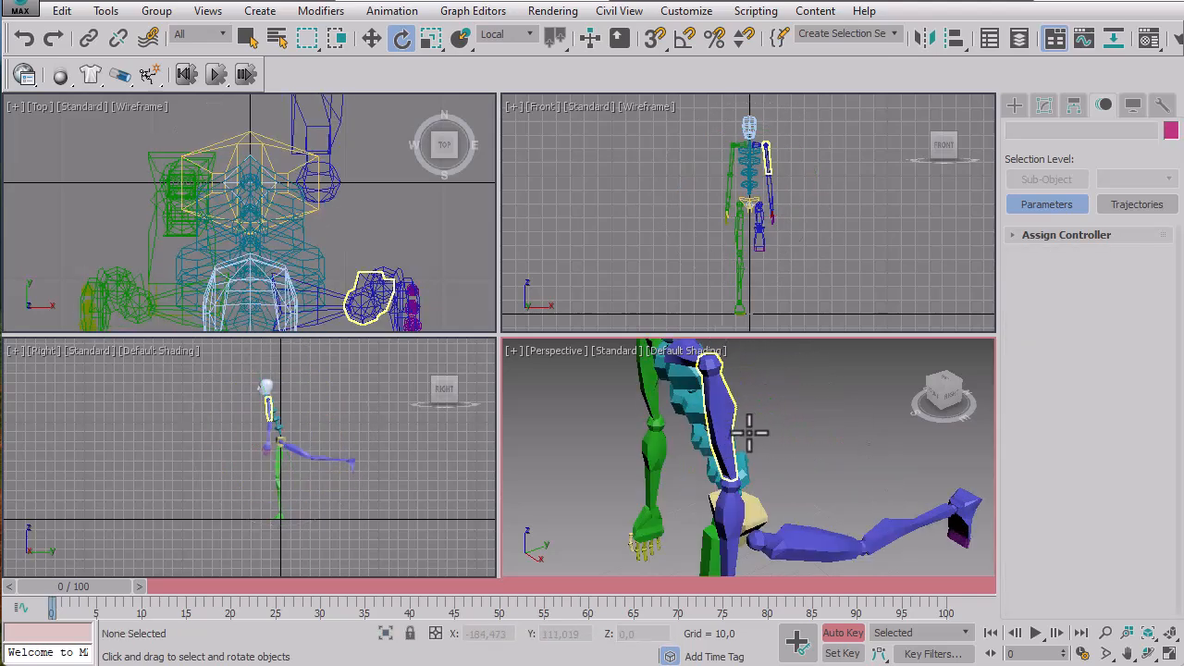
click(740, 431)
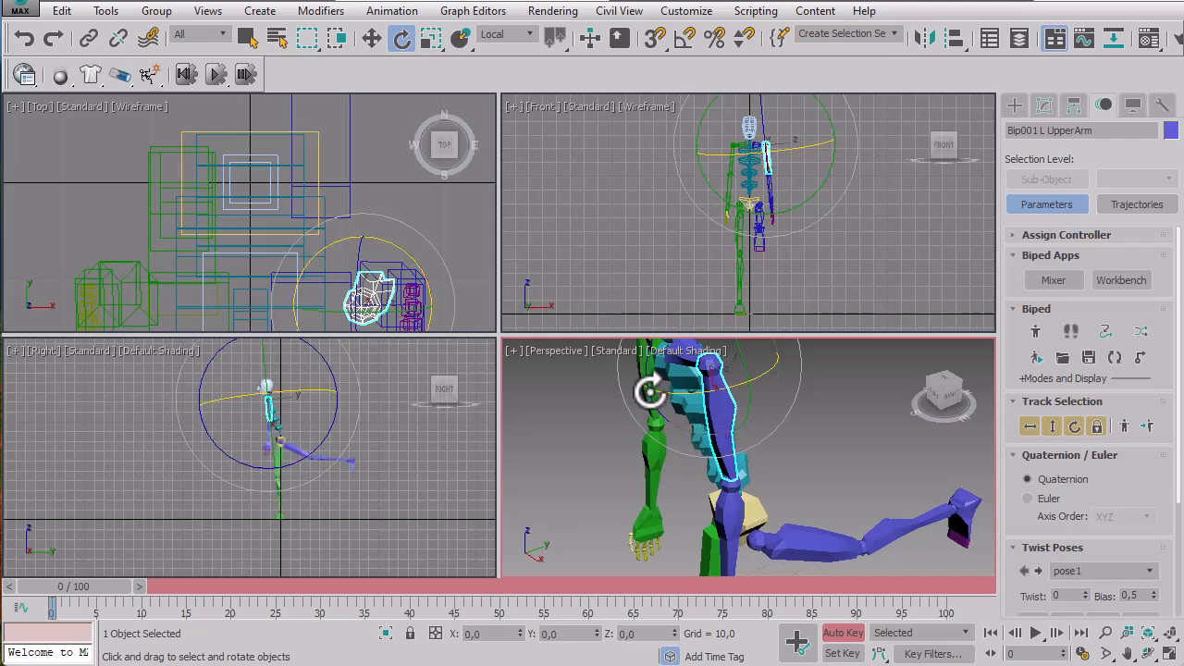
drag(646, 375, 648, 450)
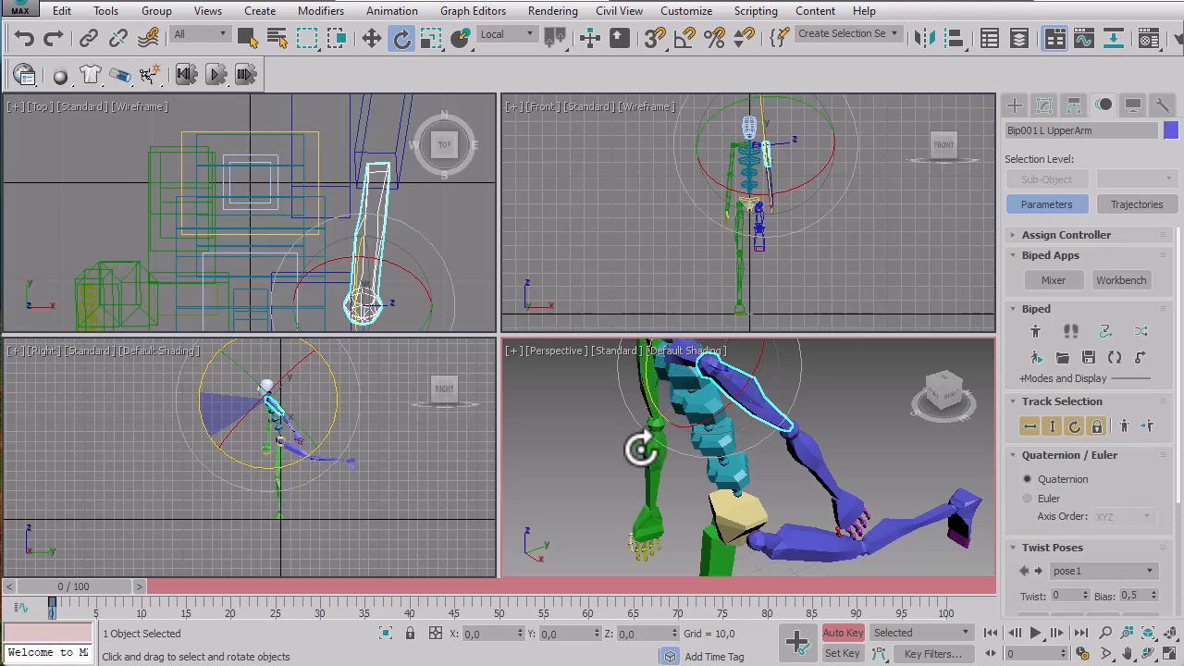
Bend the left forearm at the elbow so that it hangs more steeply toward the raised thigh, and deselect it
right_click(414, 466)
scroll(378, 466, up, 3)
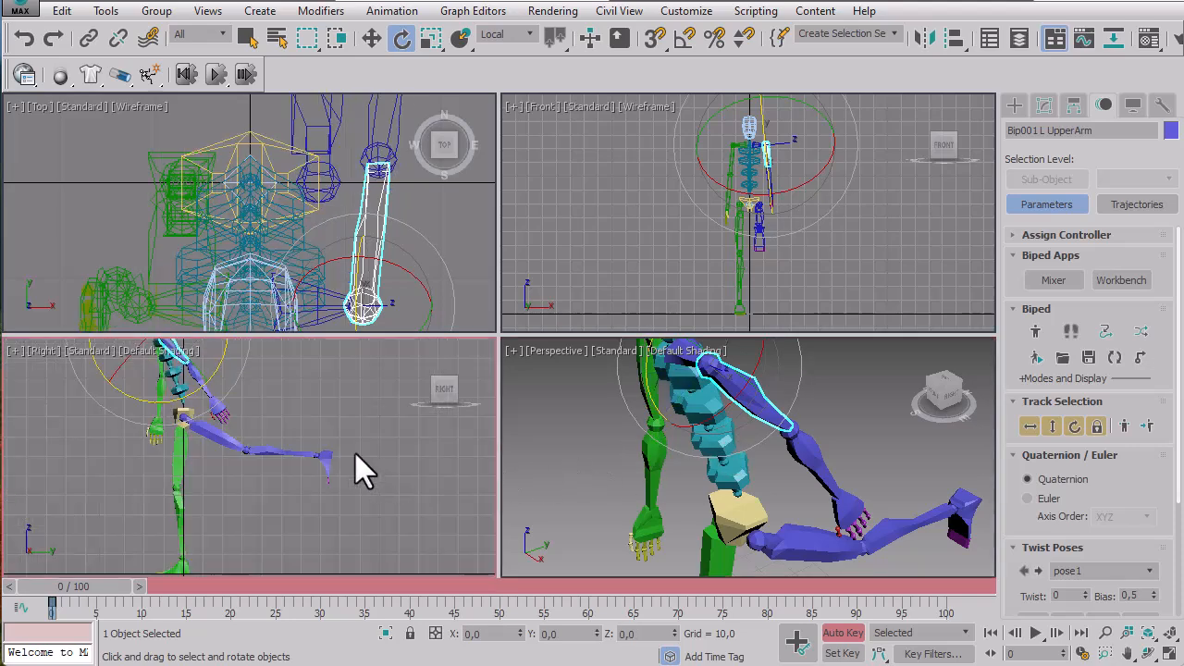
middle_drag(355, 453, 403, 483)
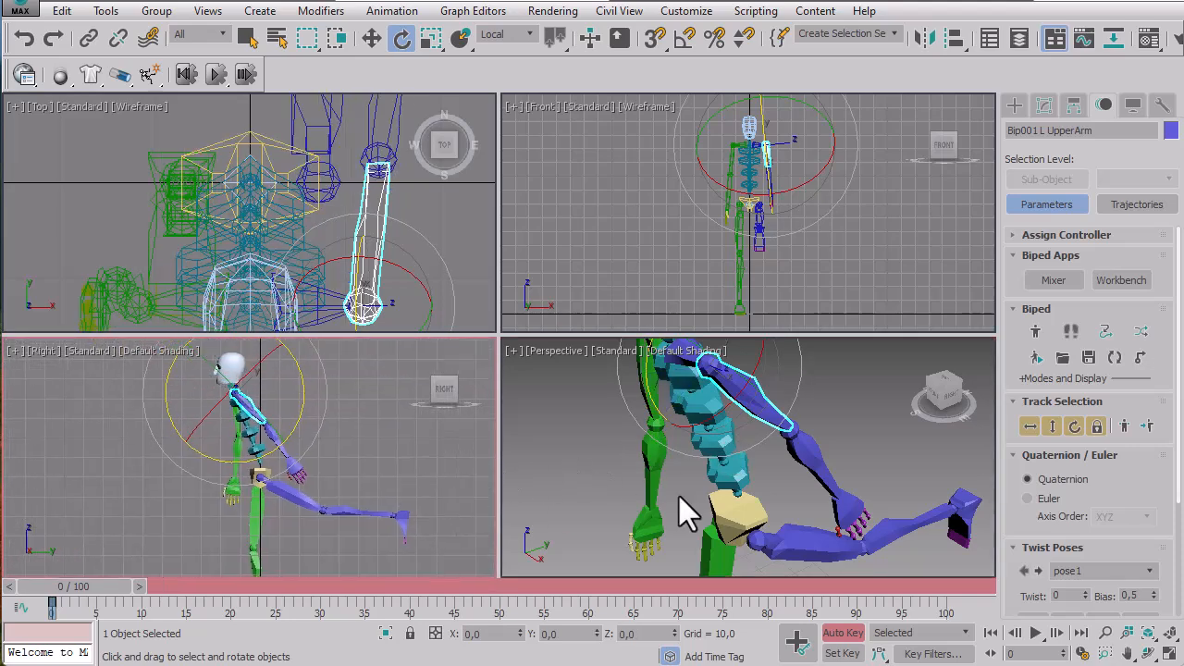
click(818, 463)
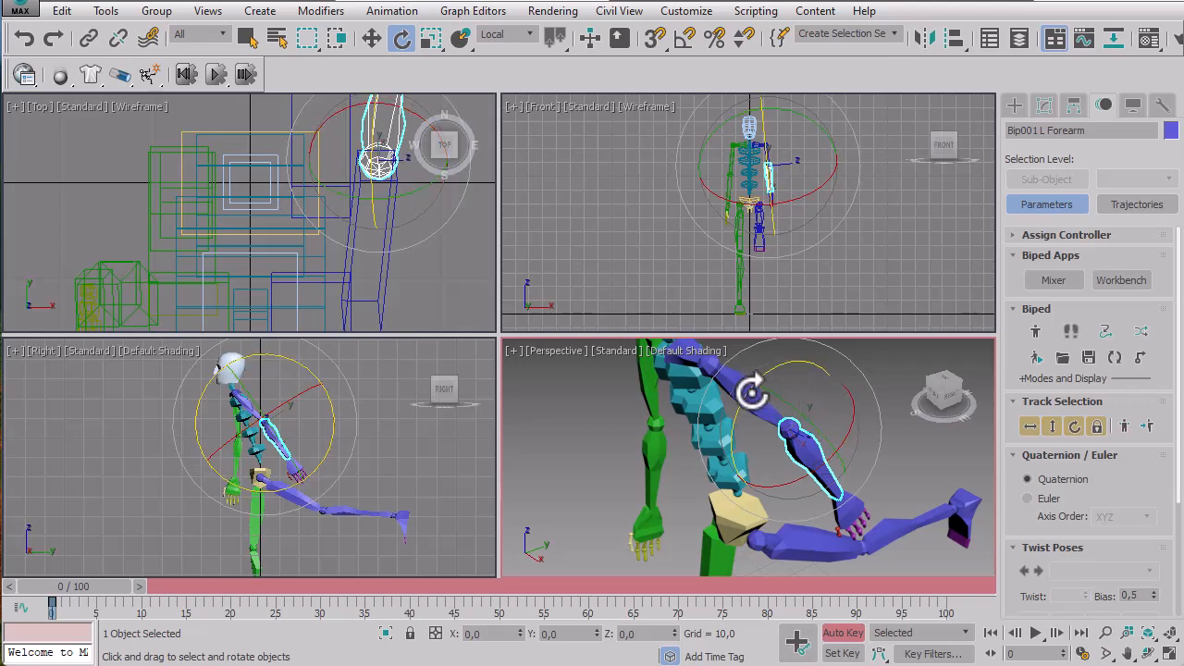
drag(751, 389, 769, 370)
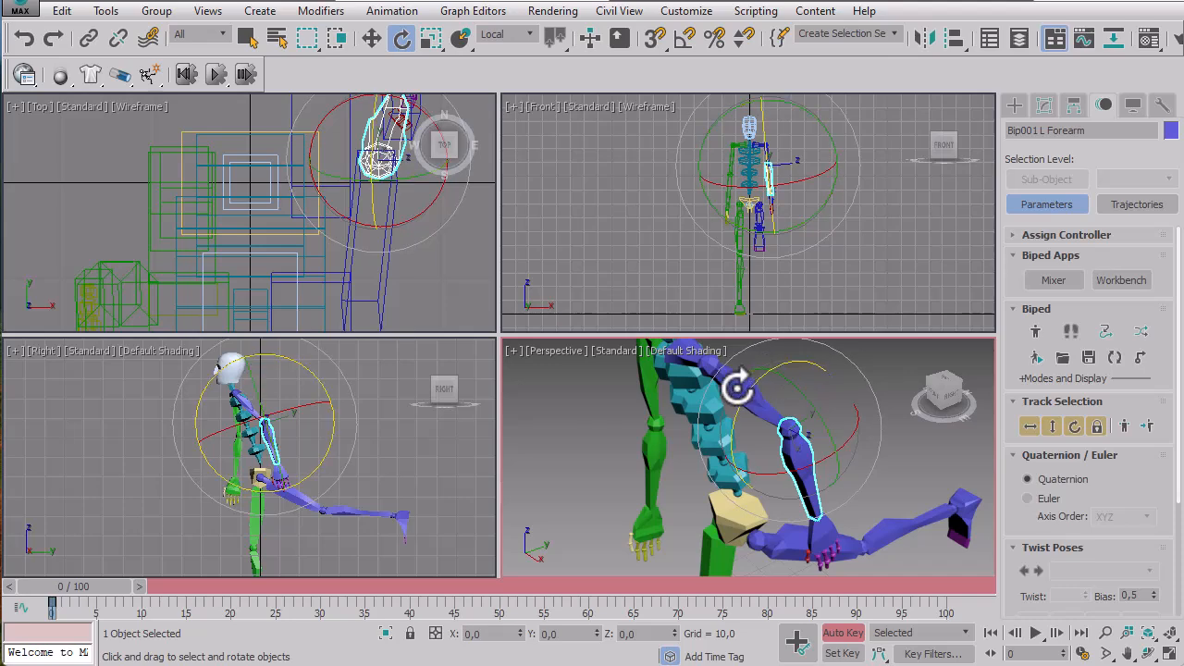
click(470, 449)
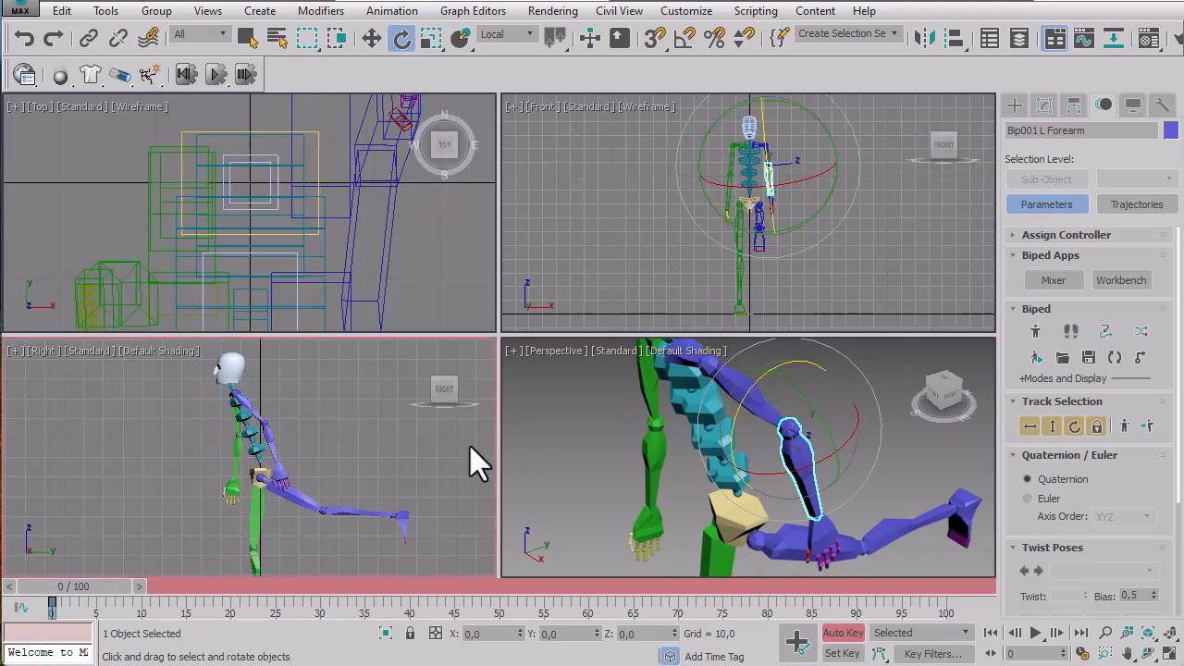
Rotate the left upper arm slightly further backward at the shoulder
click(738, 384)
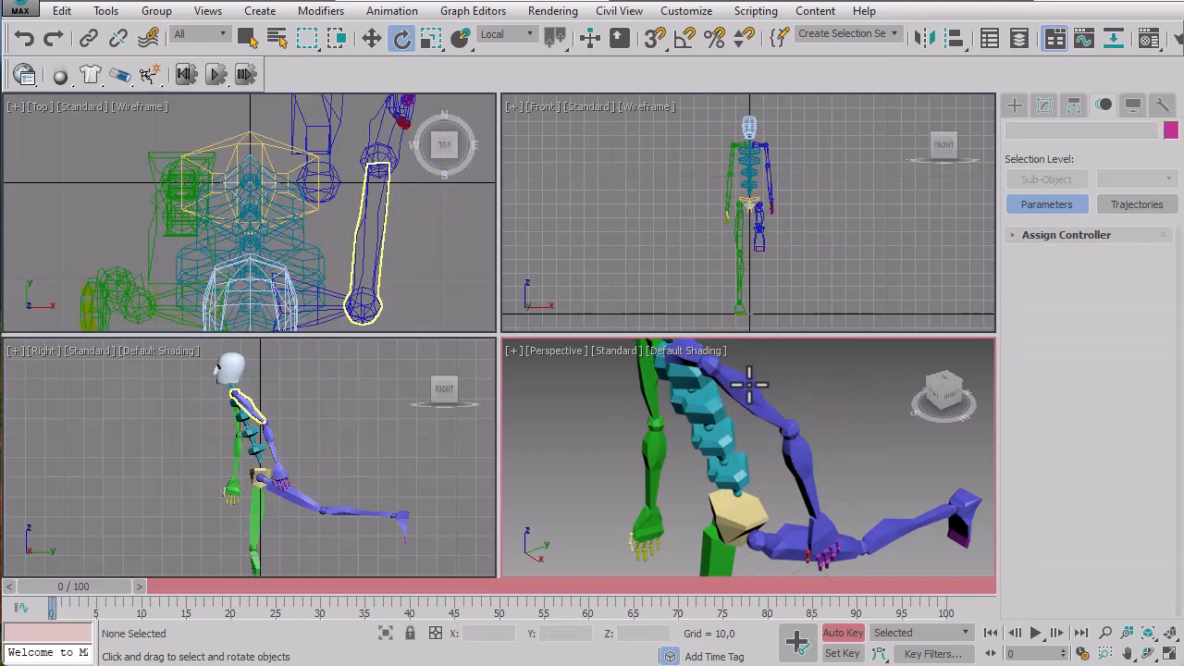
click(750, 381)
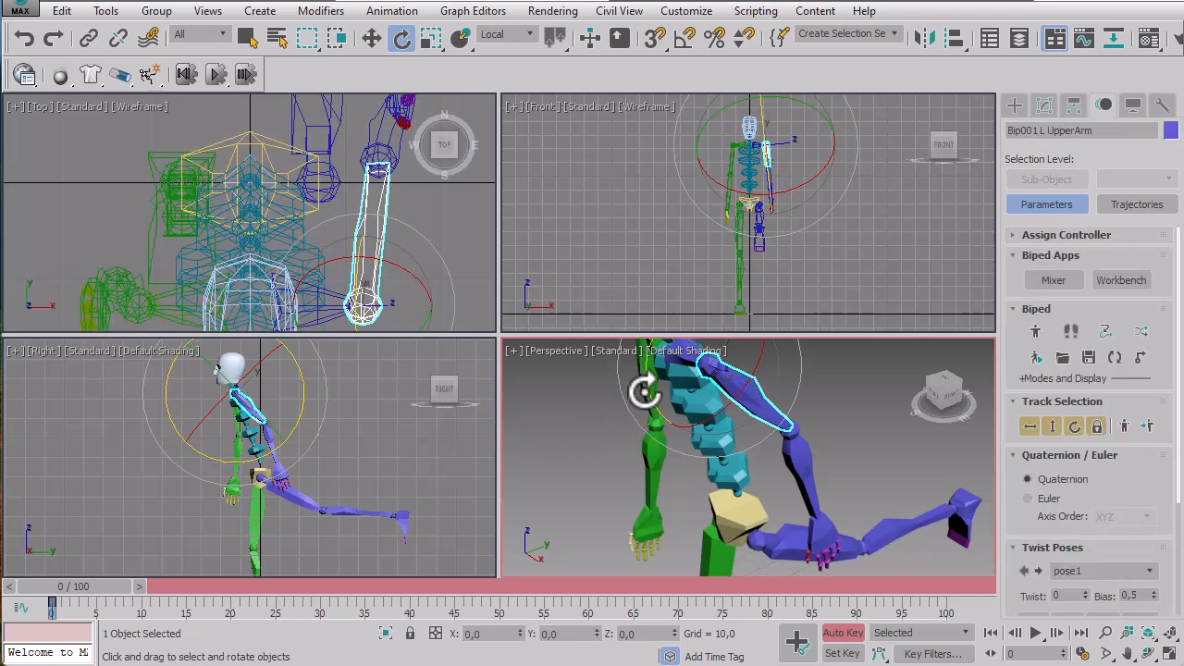
drag(647, 389, 642, 404)
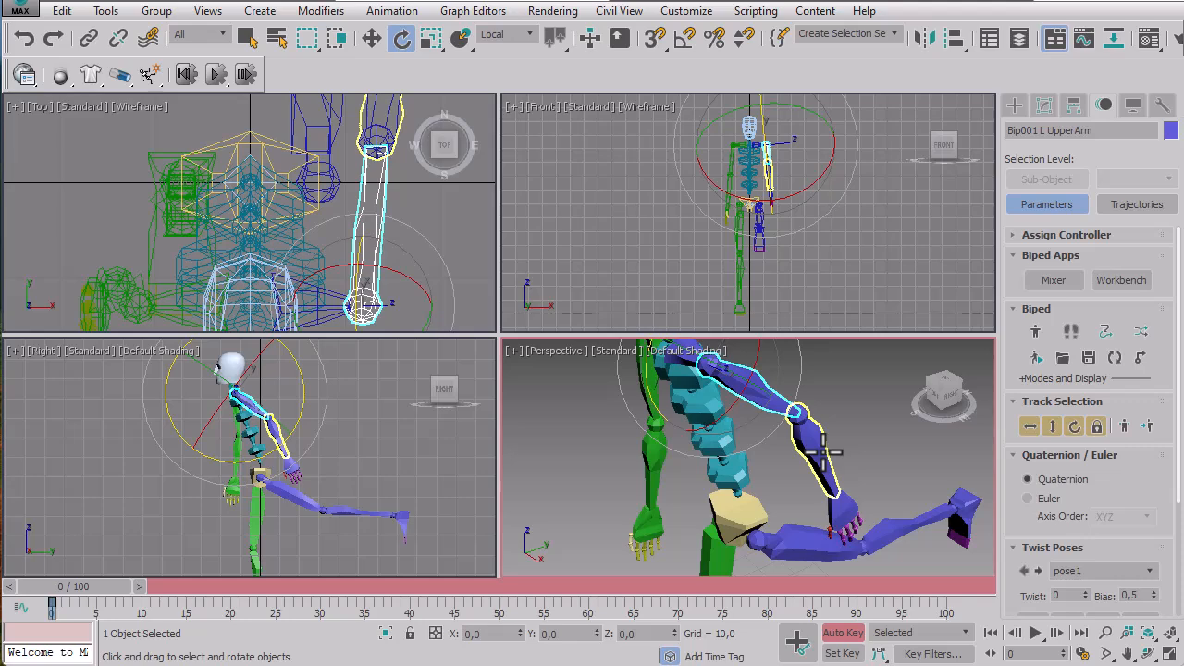
Bend the left forearm a little more at the elbow to bring the hand closer to the hip
click(825, 451)
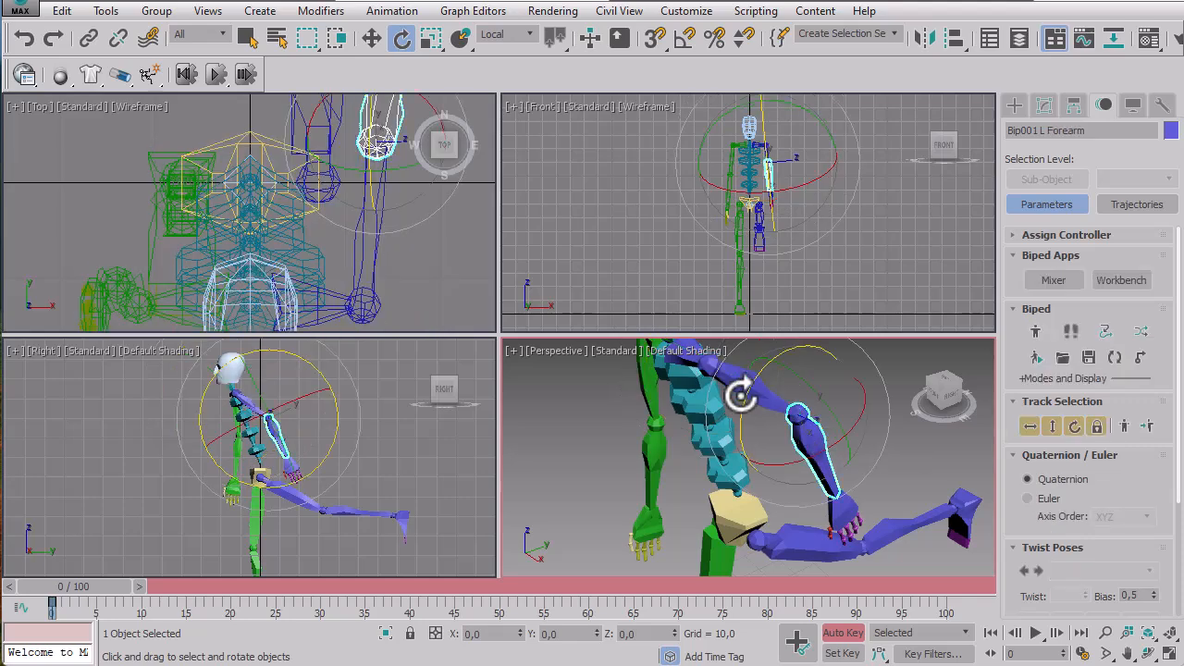
click(429, 473)
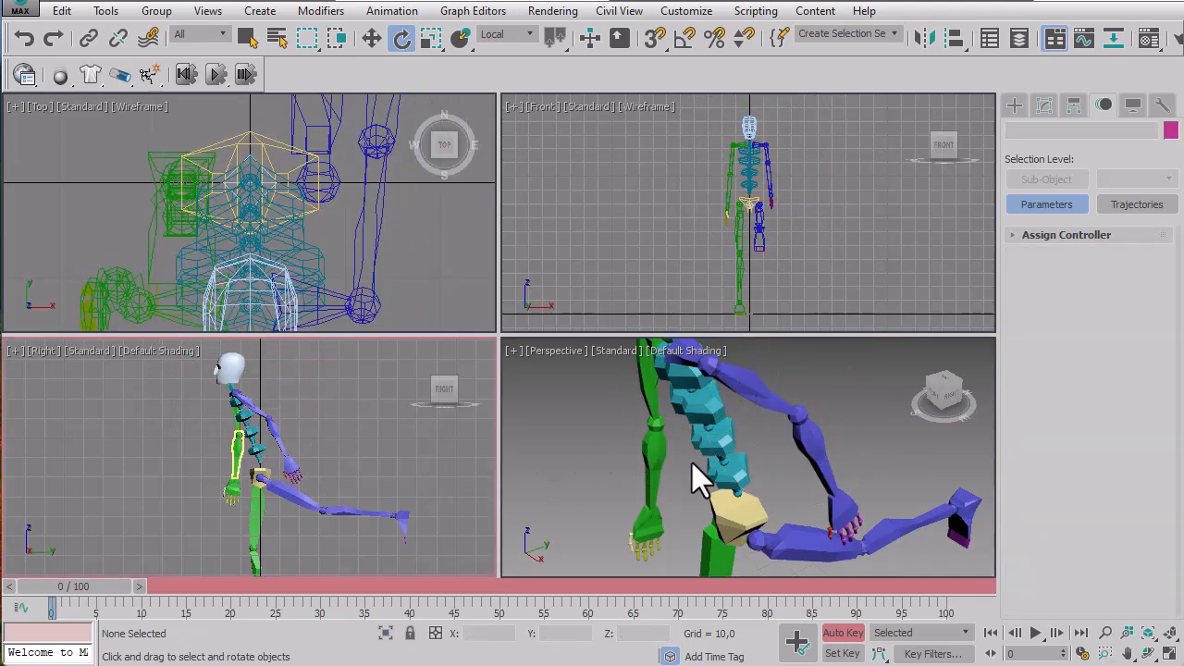
click(818, 448)
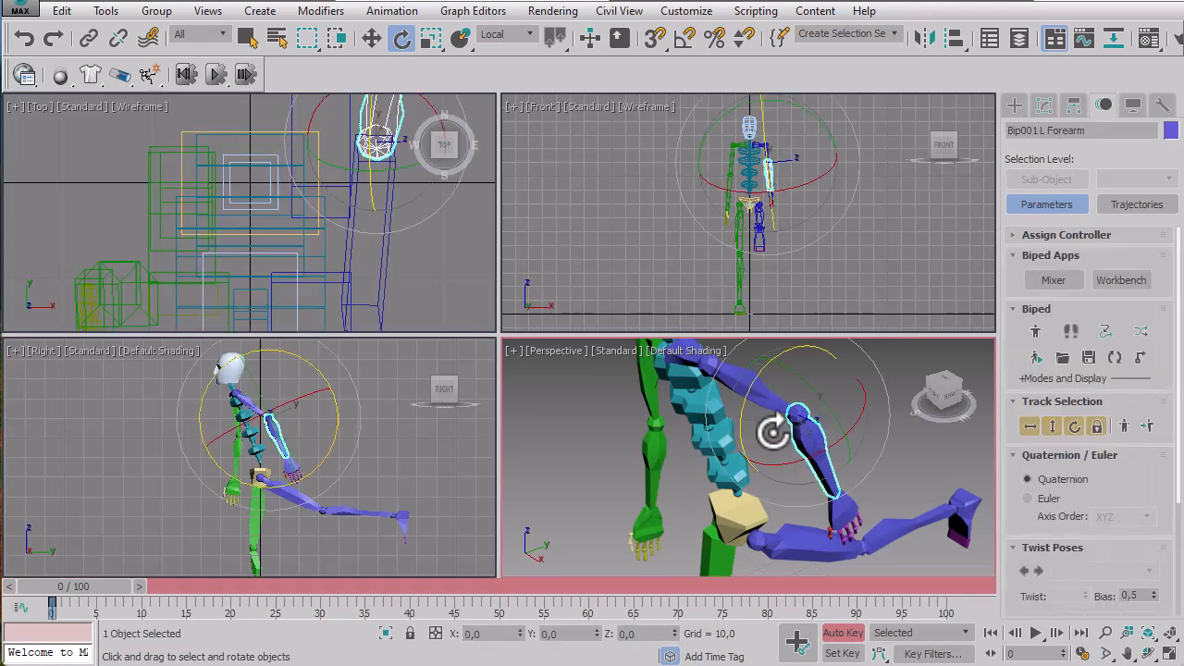
drag(746, 416, 747, 410)
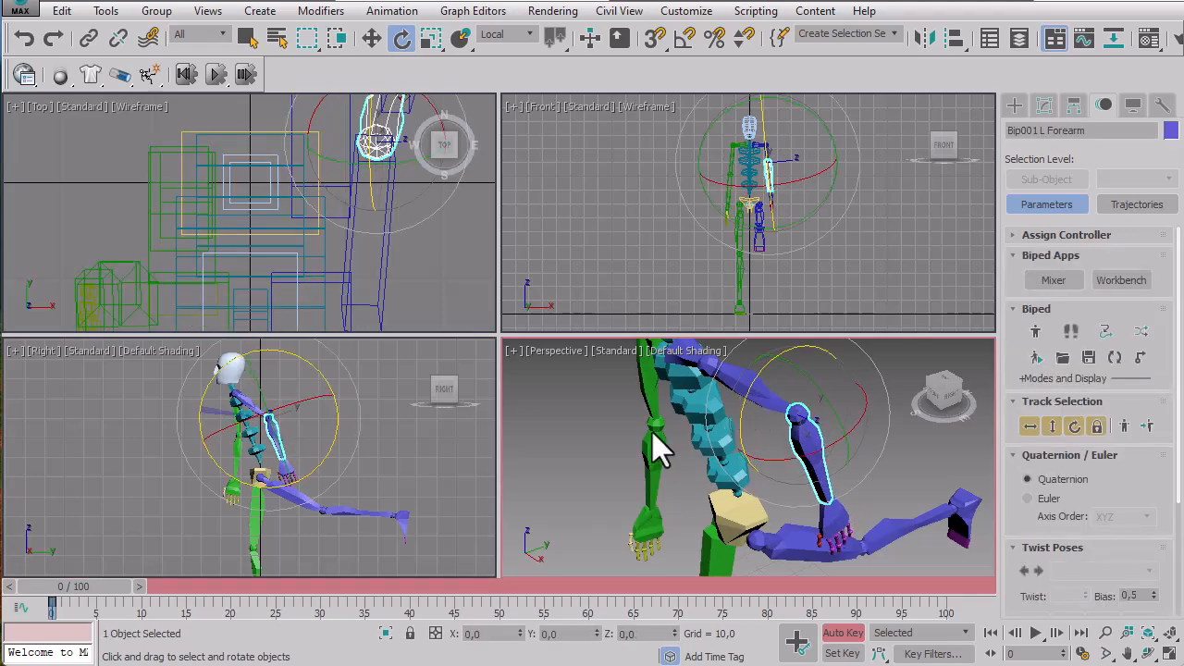
right_click(240, 463)
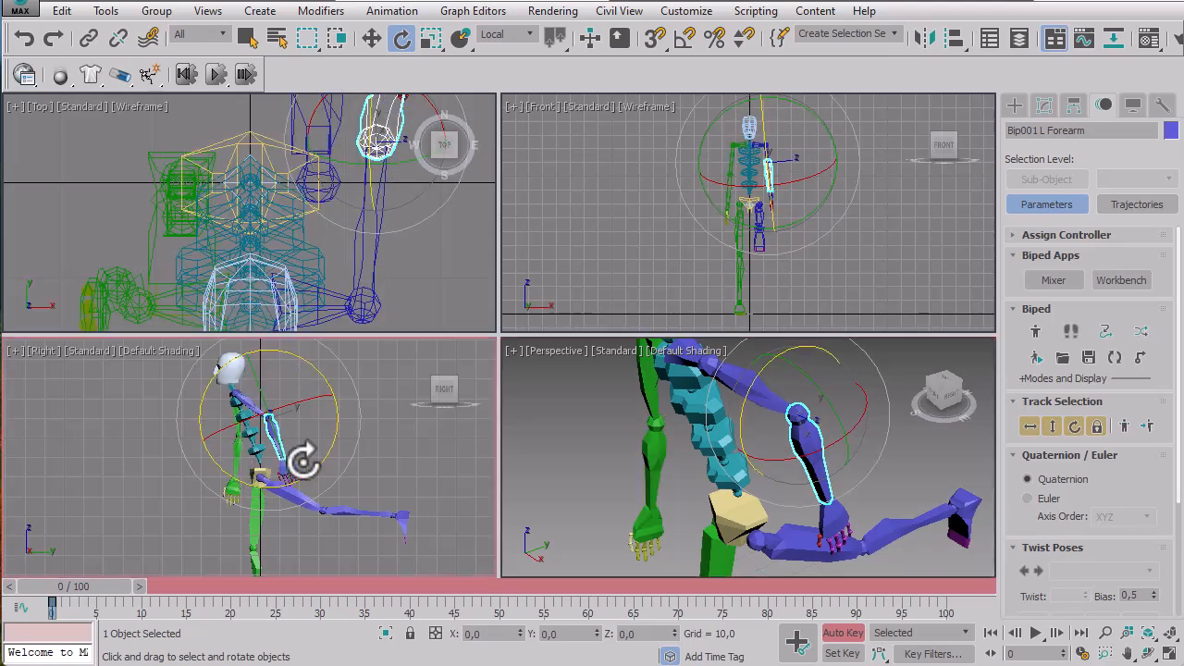
Bend the right forearm forward at the elbow and swing the right upper arm slightly backward
click(653, 462)
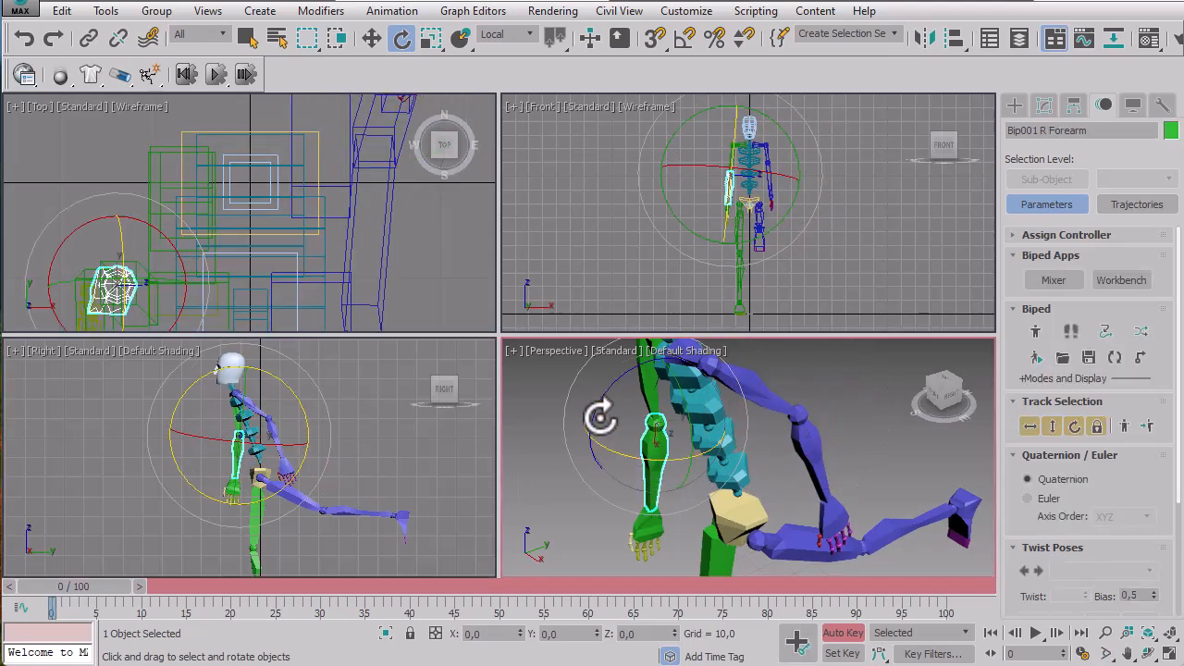
drag(603, 415, 633, 380)
click(641, 387)
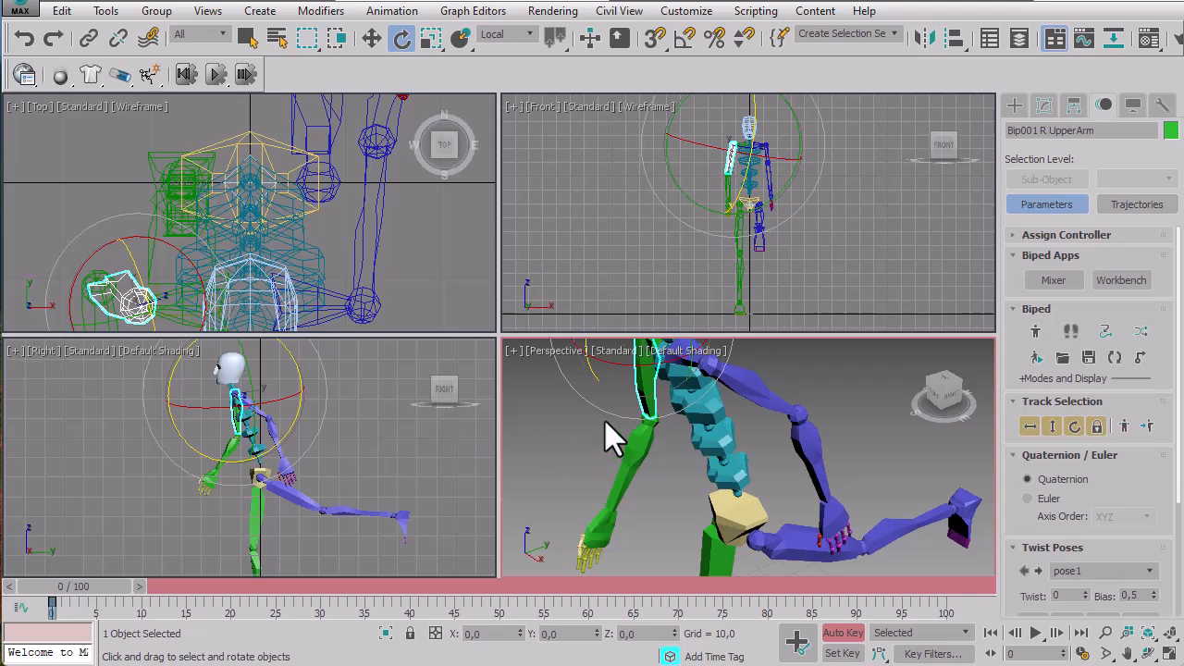
middle_drag(602, 416, 650, 514)
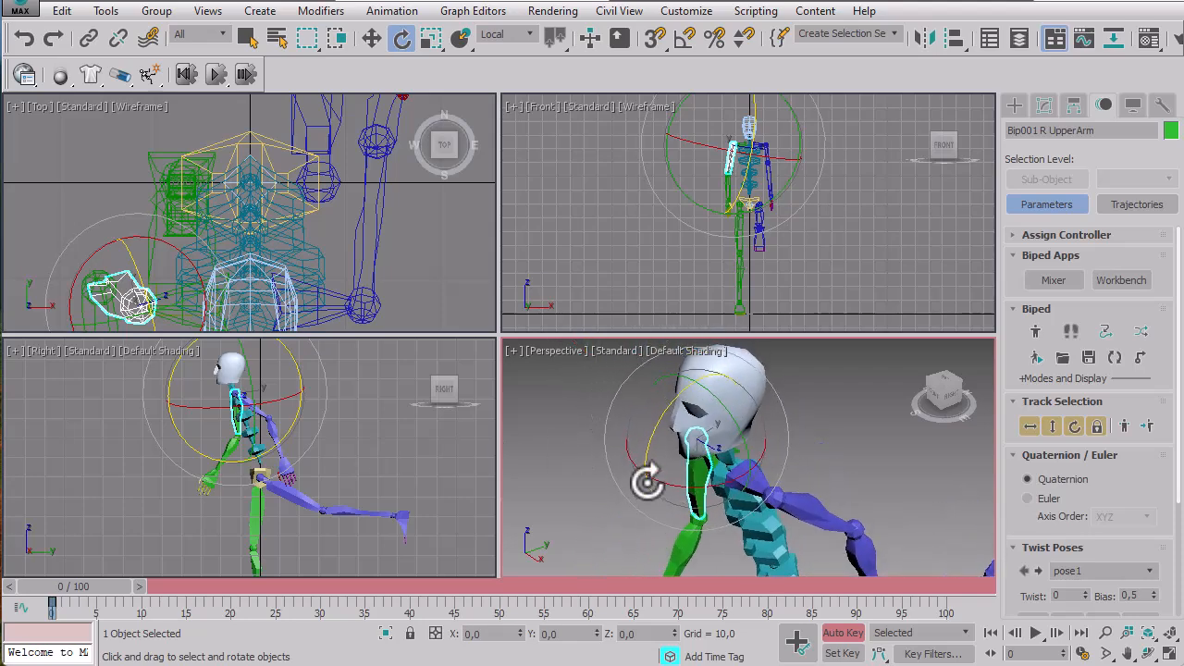
mouse_move(647, 480)
mouse_down()
mouse_move(650, 444)
mouse_move(644, 475)
mouse_up()
middle_drag(661, 528, 697, 445)
scroll(698, 446, down, 6)
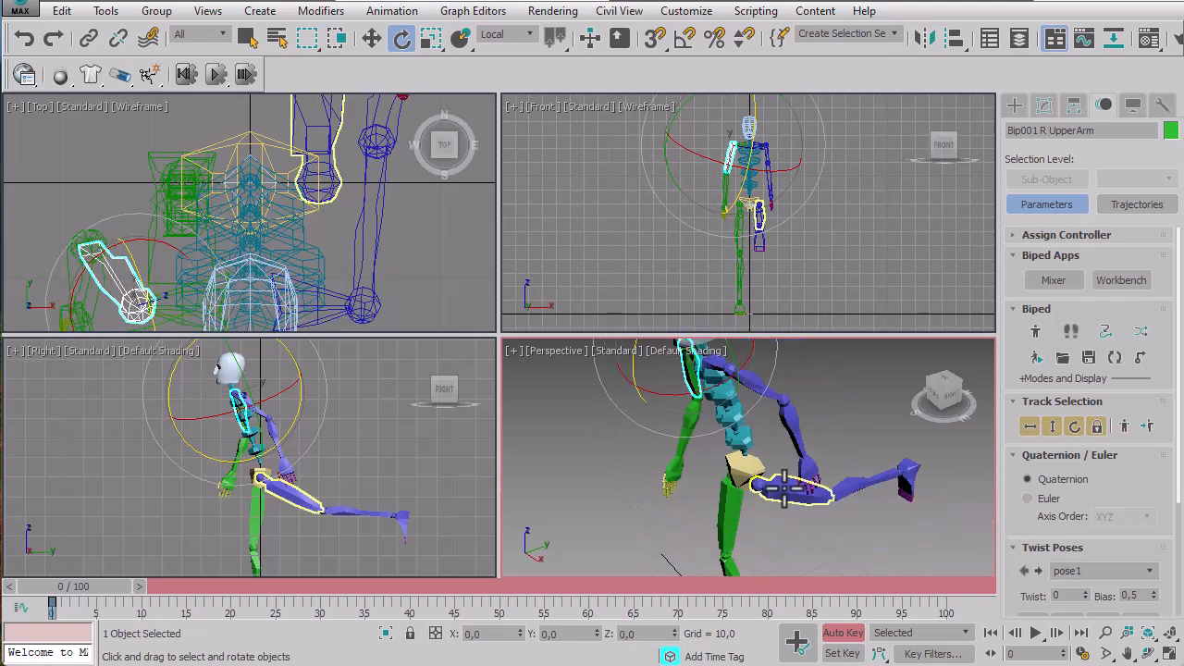
Rotate the right thigh slightly forward at the hip
click(740, 515)
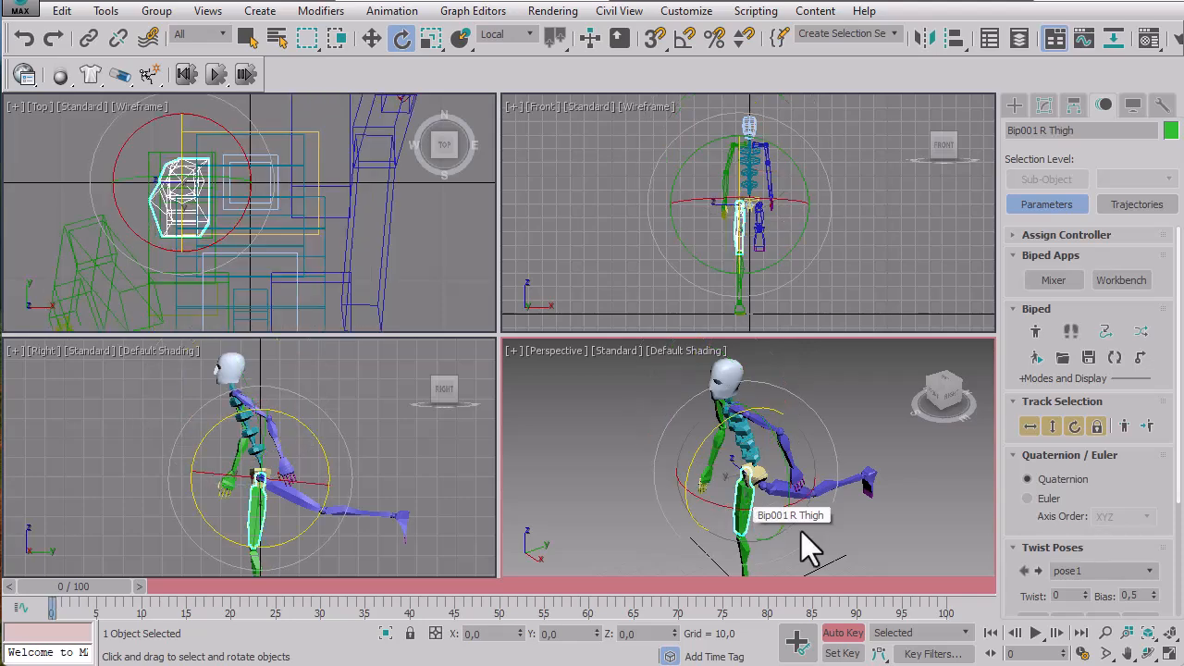
middle_drag(801, 529, 746, 443)
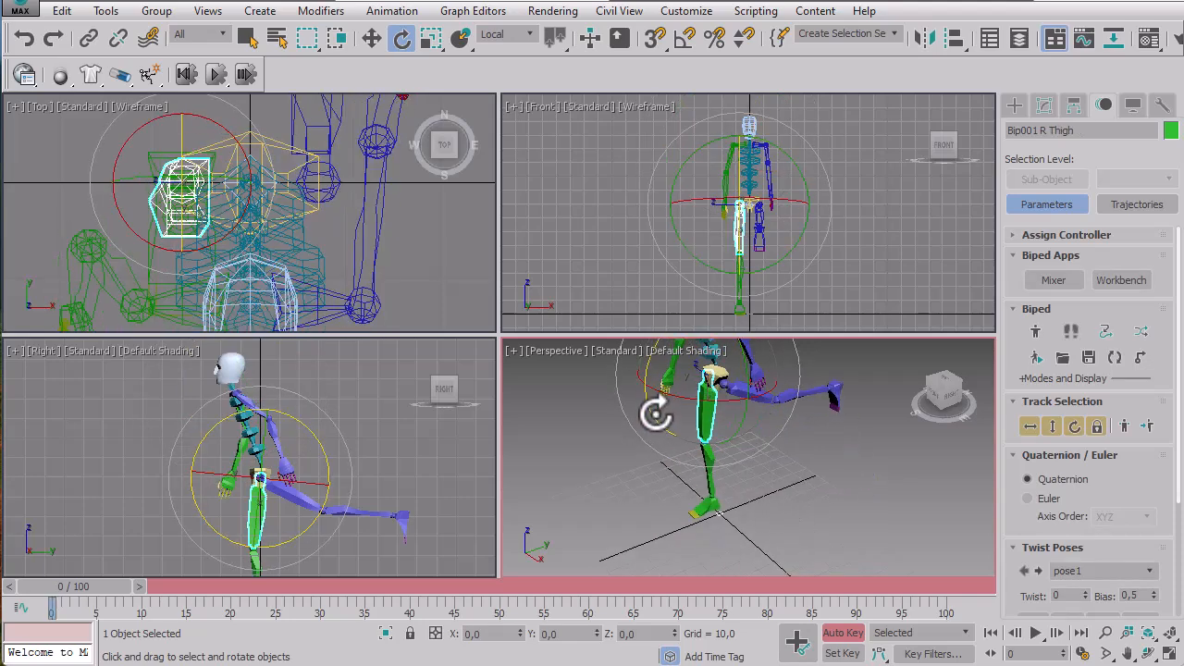
mouse_move(651, 409)
mouse_down()
mouse_move(673, 454)
mouse_move(656, 386)
mouse_move(668, 400)
mouse_up()
middle_drag(612, 475, 590, 409)
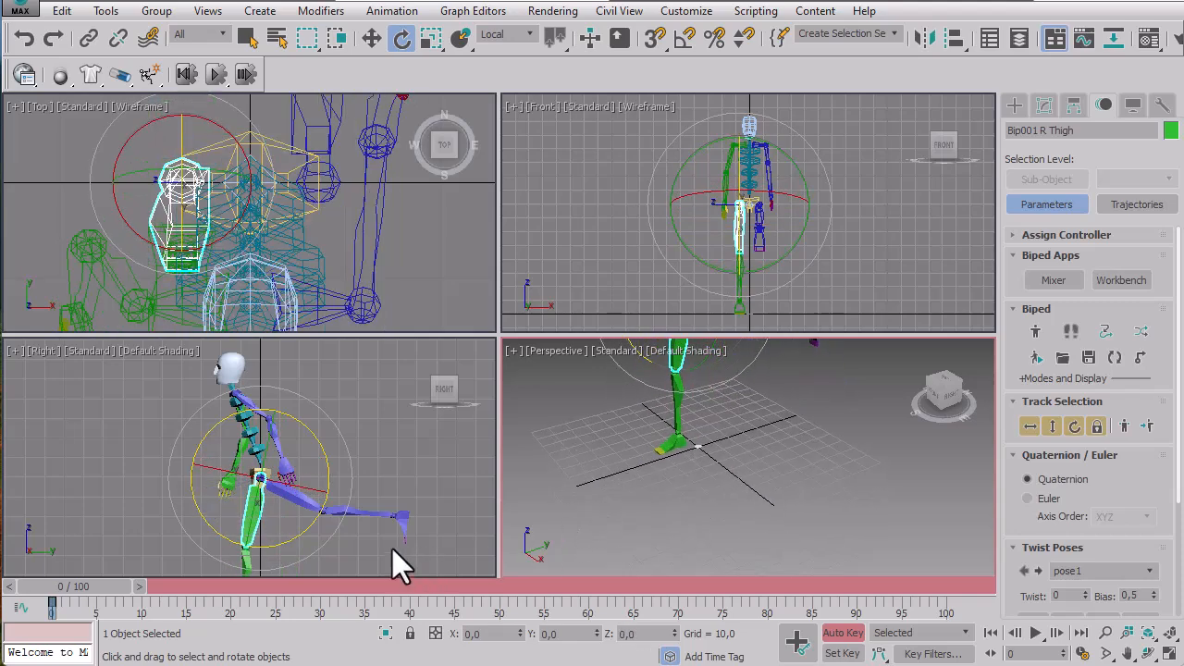
Rotate the right calf backward at the knee so that the standing leg is bent
click(681, 413)
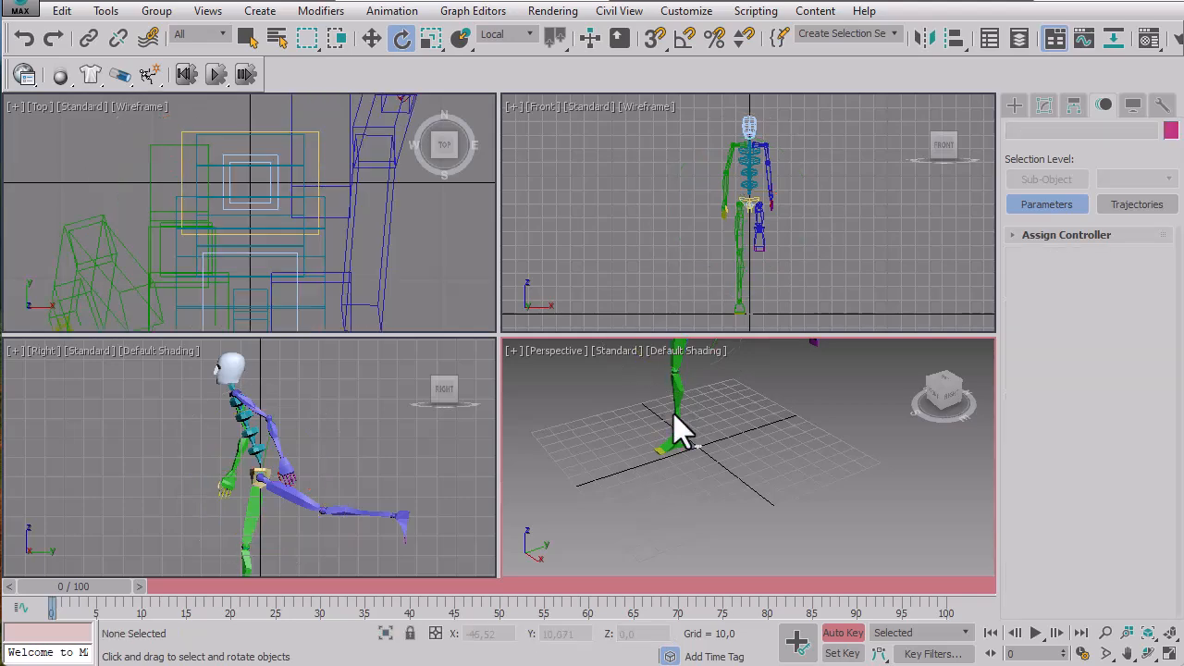
middle_drag(746, 420, 752, 515)
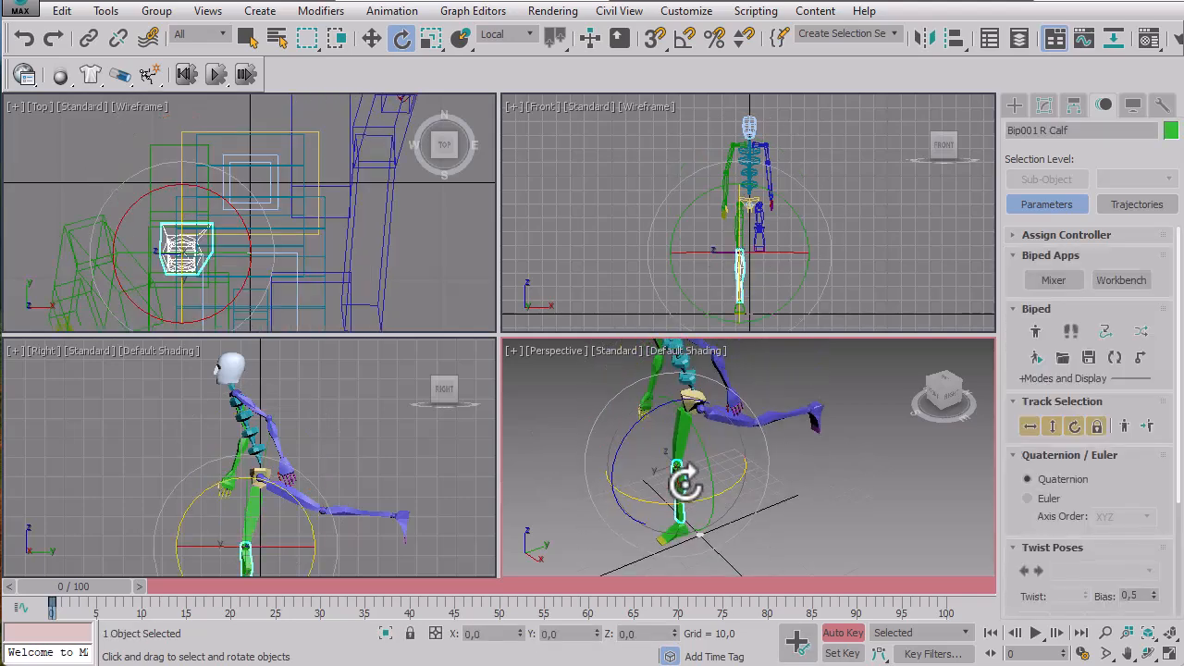
drag(620, 454, 650, 535)
Tilt the biped's head slightly forward in the Right viewport
mouse_move(462, 454)
middle_down()
mouse_move(463, 362)
mouse_move(462, 448)
middle_up()
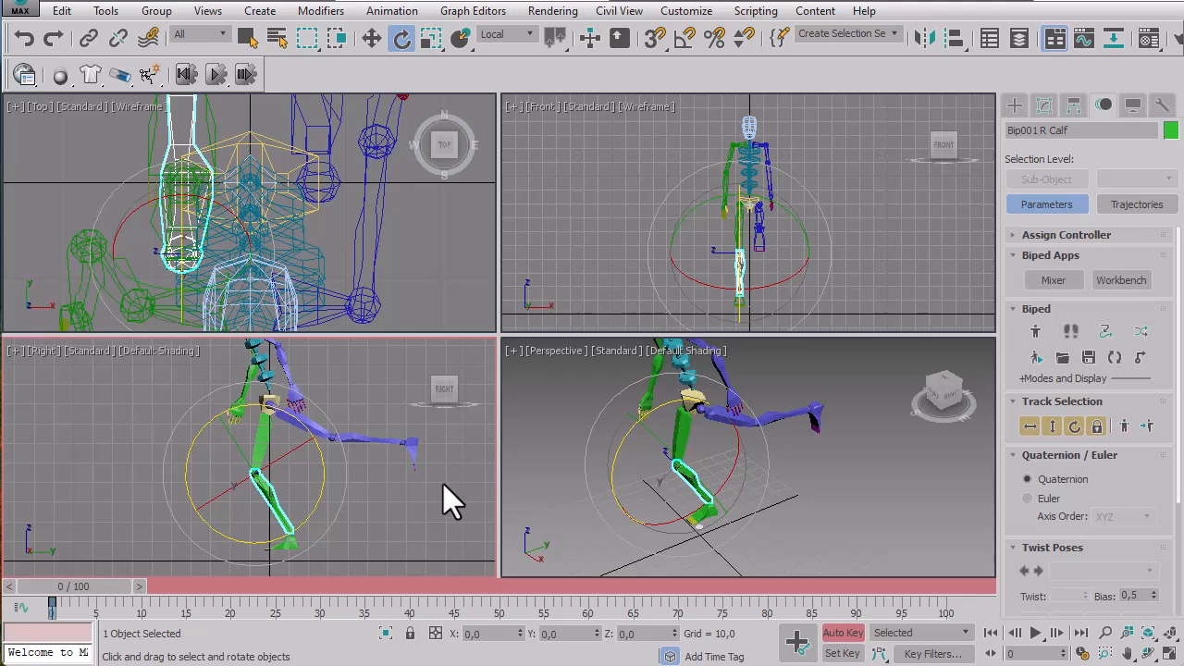
scroll(323, 444, down, 4)
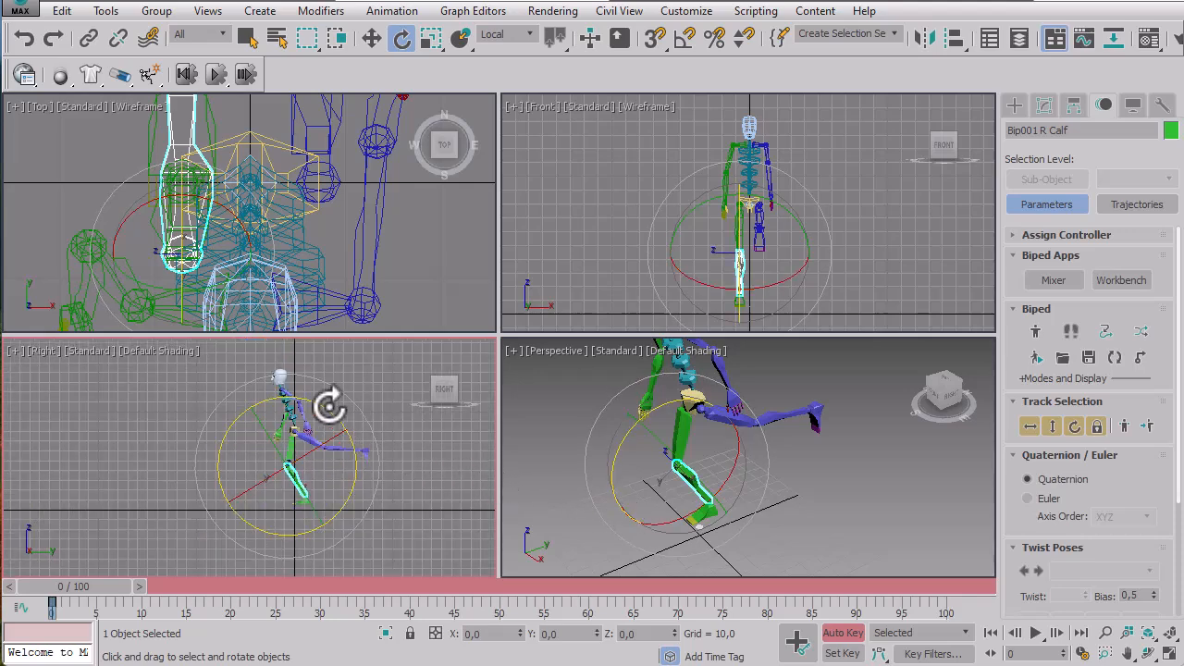
click(279, 379)
drag(341, 392, 346, 341)
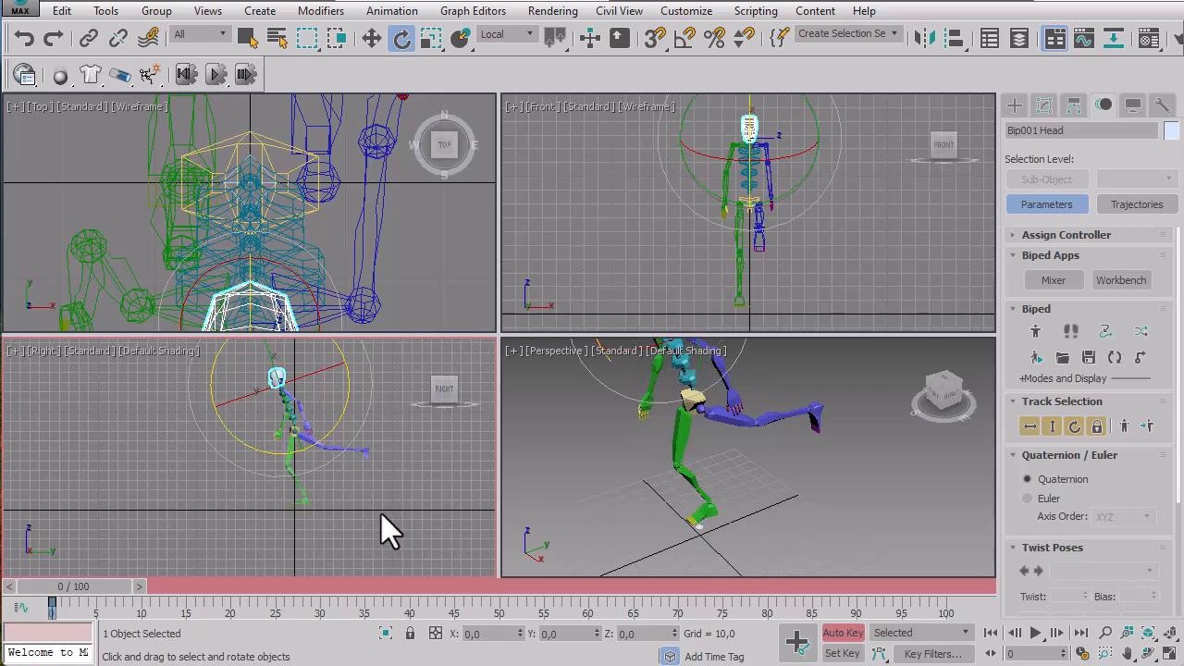
Rotate the right calf slightly further backward at the knee in the Right viewport and deselect it
click(299, 486)
drag(339, 446, 352, 461)
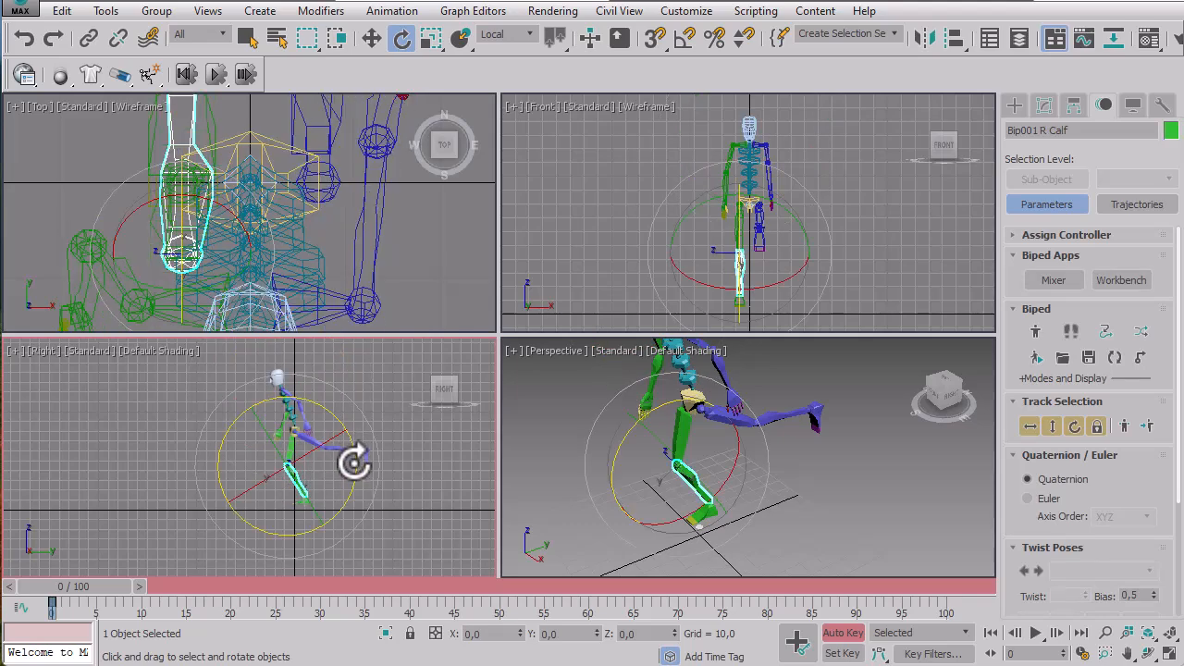
click(711, 524)
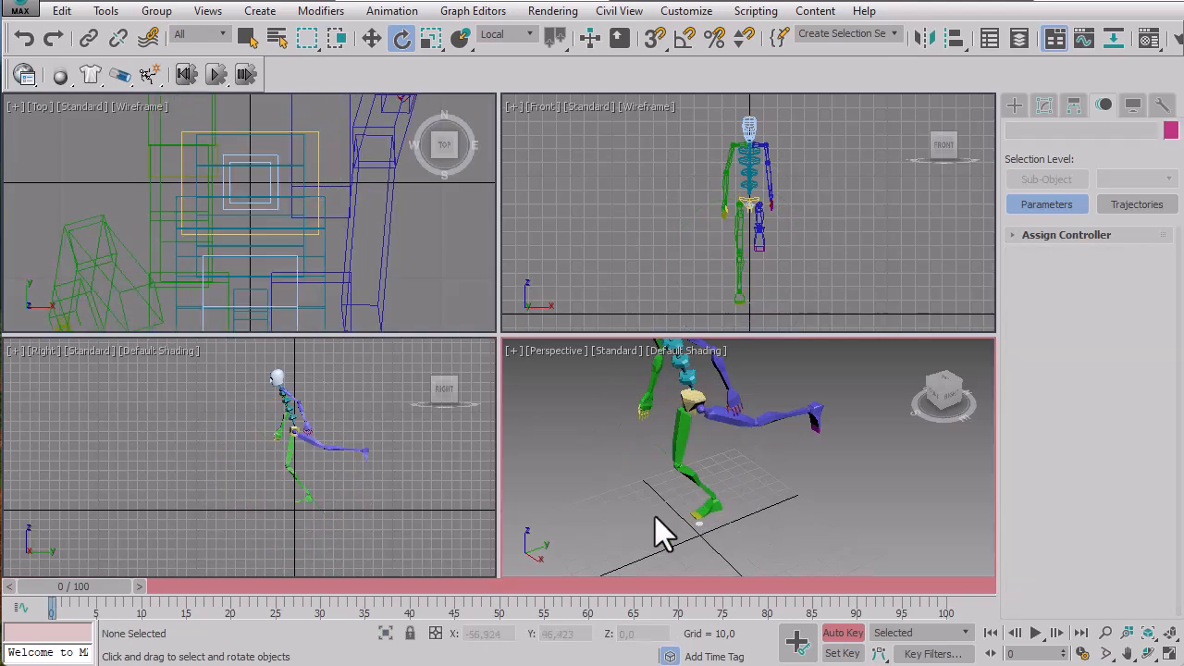
scroll(324, 486, up, 5)
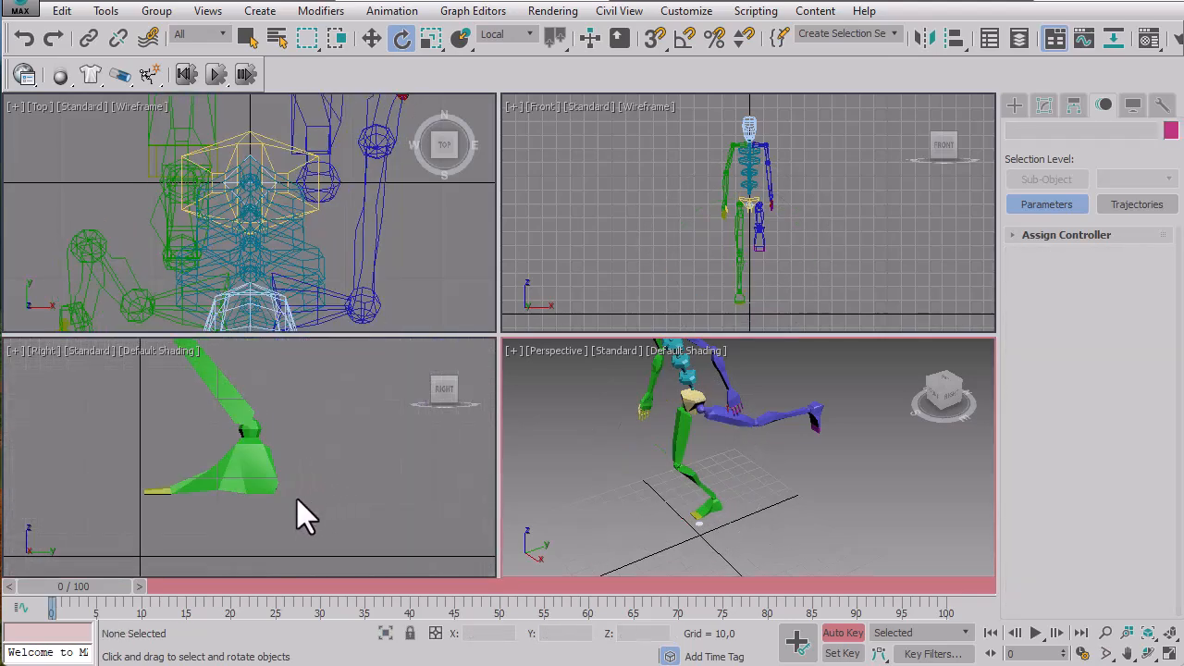
Rotate the right foot toe-down at the ankle and level its toes in the Right viewport
middle_drag(302, 516, 368, 416)
scroll(346, 501, down, 2)
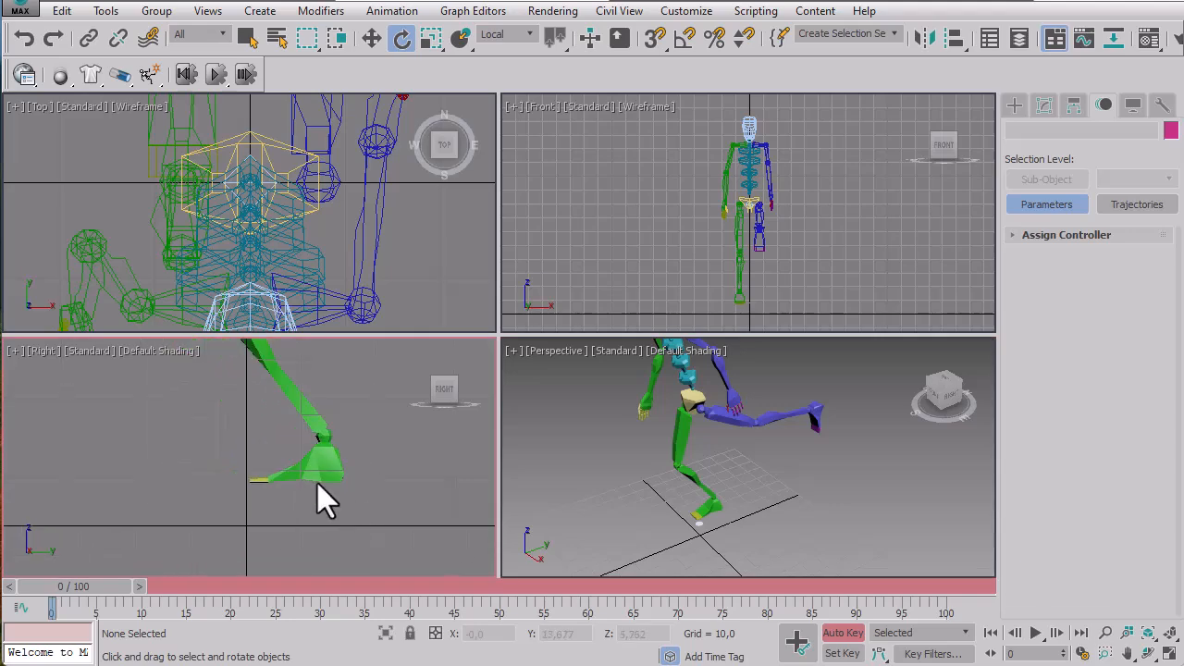
click(317, 472)
click(317, 472)
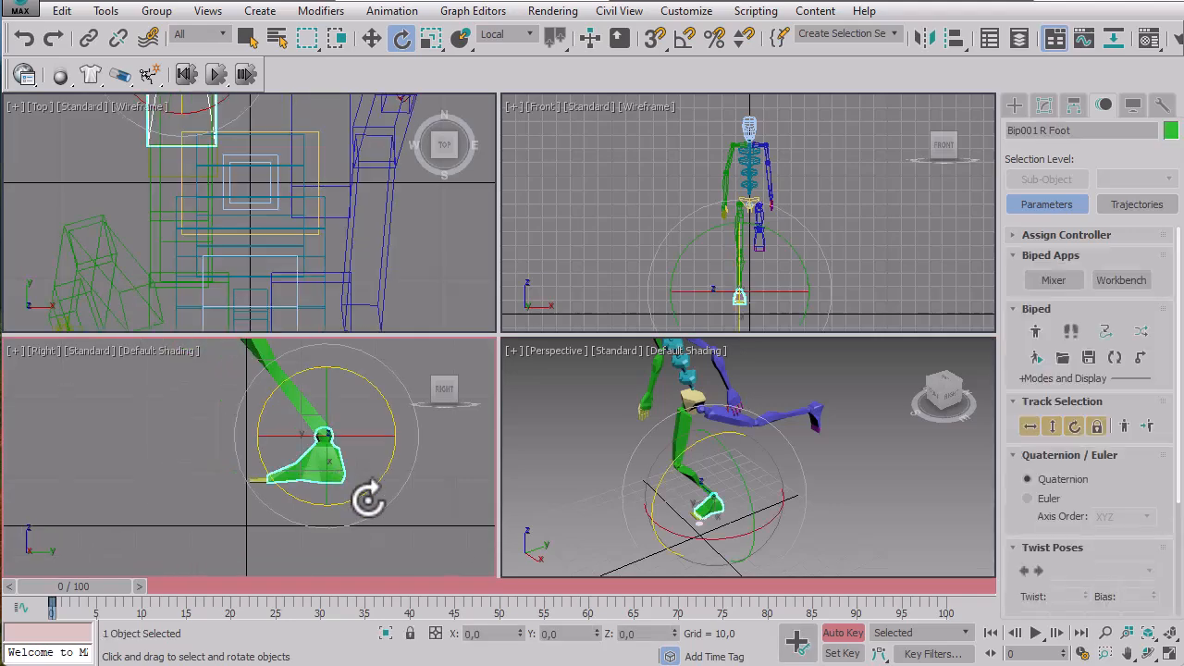
drag(388, 410, 320, 391)
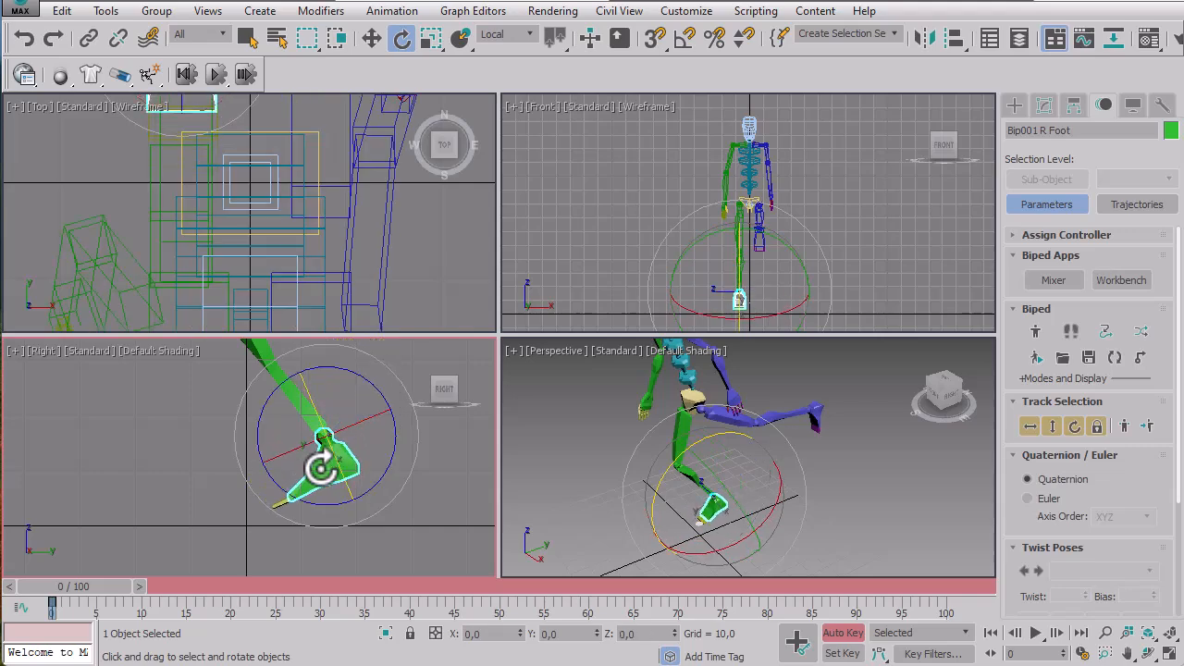
click(277, 497)
drag(353, 494, 367, 532)
click(399, 476)
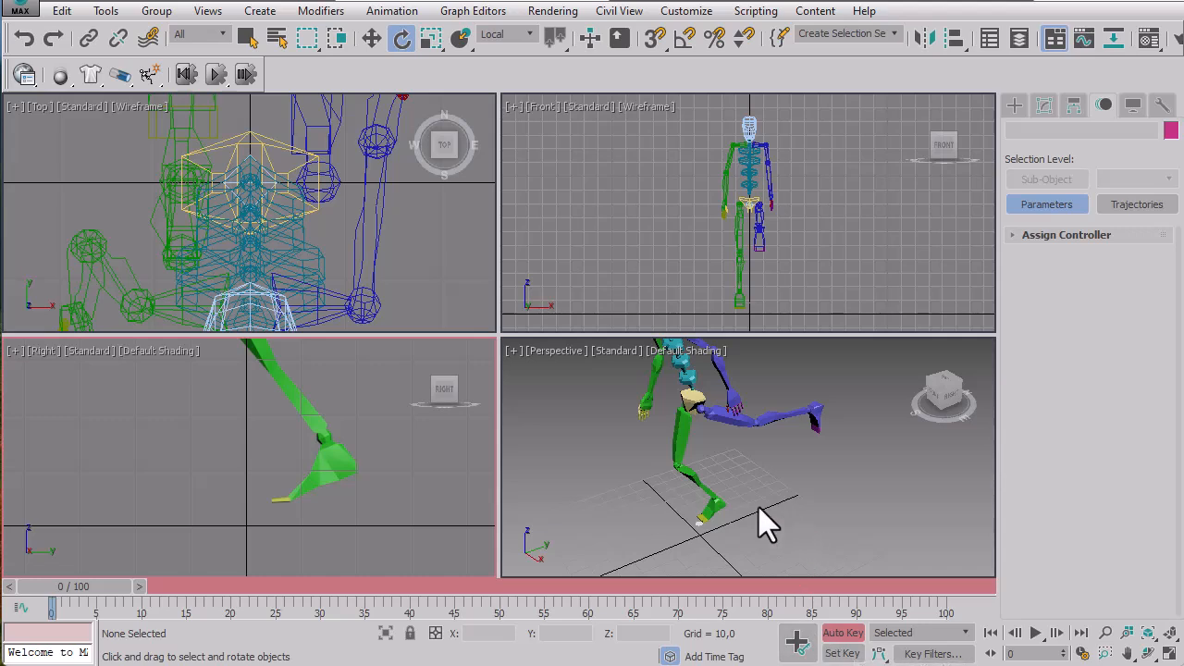
Lower the left thigh at the hip and bend the left calf upward at the knee in the Right viewport
click(1171, 634)
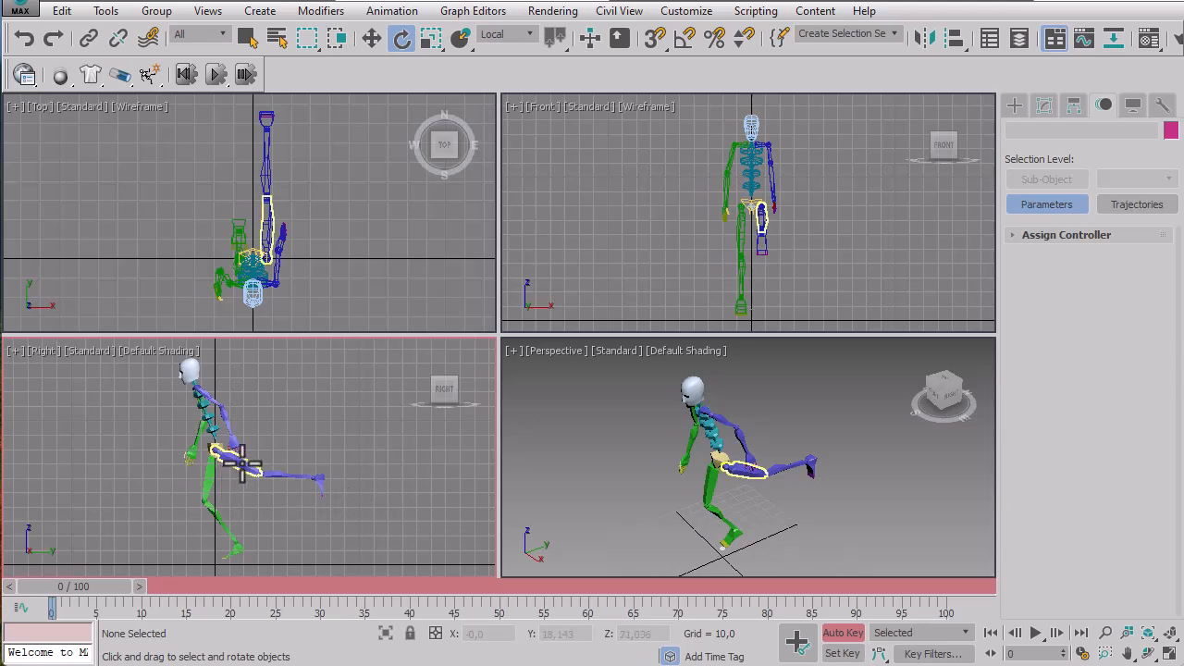
click(257, 456)
drag(278, 423, 272, 452)
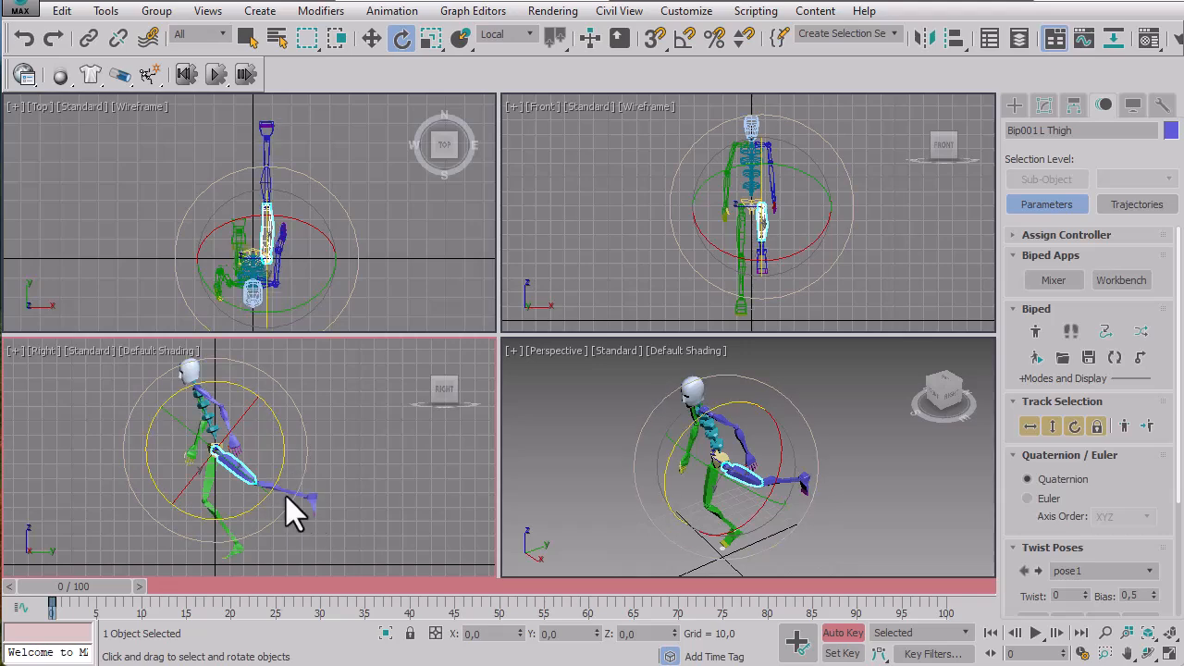
click(286, 496)
drag(278, 484, 300, 389)
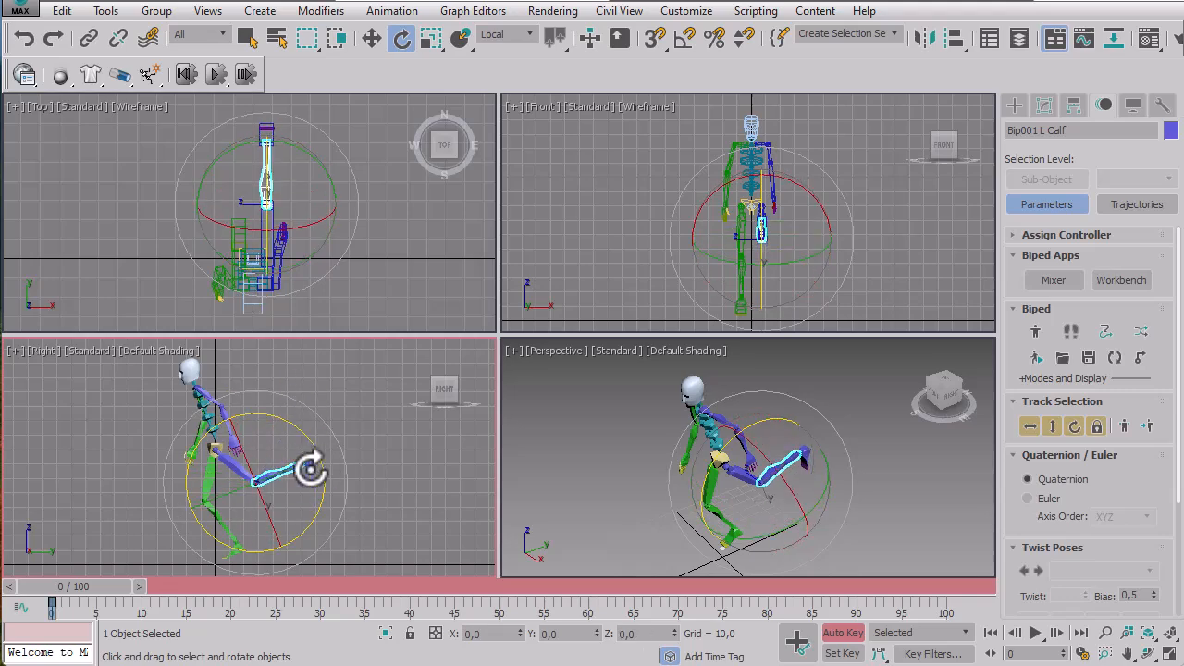
Rotate the left foot slightly at the ankle in the Right viewport and deselect it
click(314, 461)
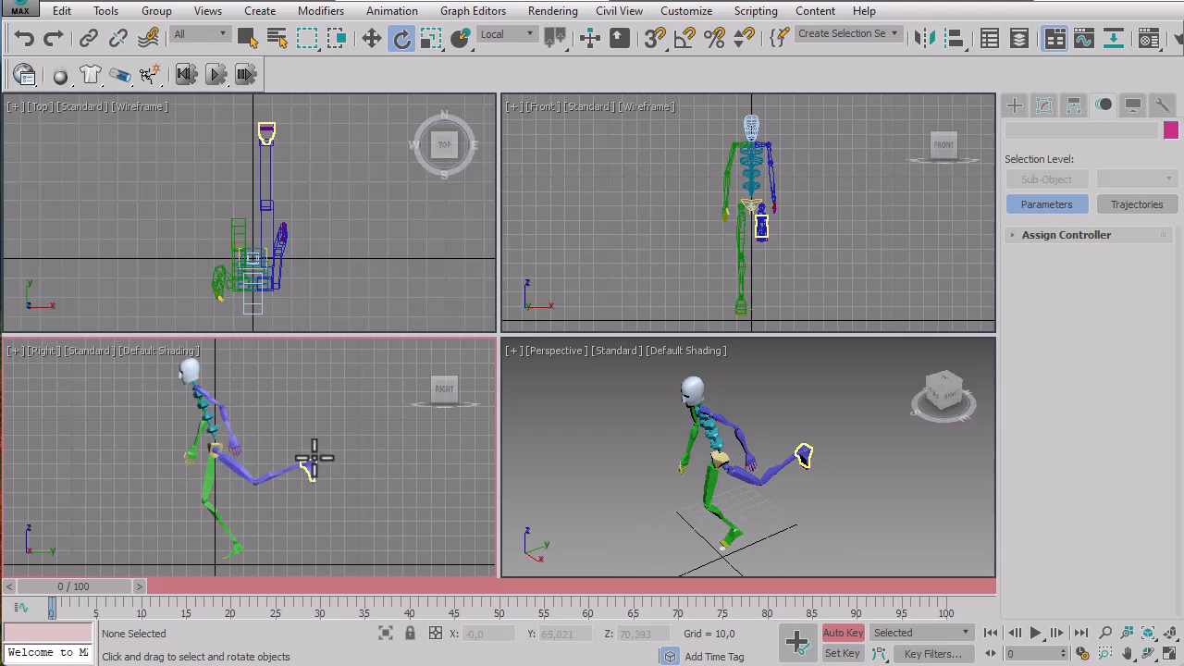
click(311, 465)
drag(353, 425, 342, 400)
click(407, 496)
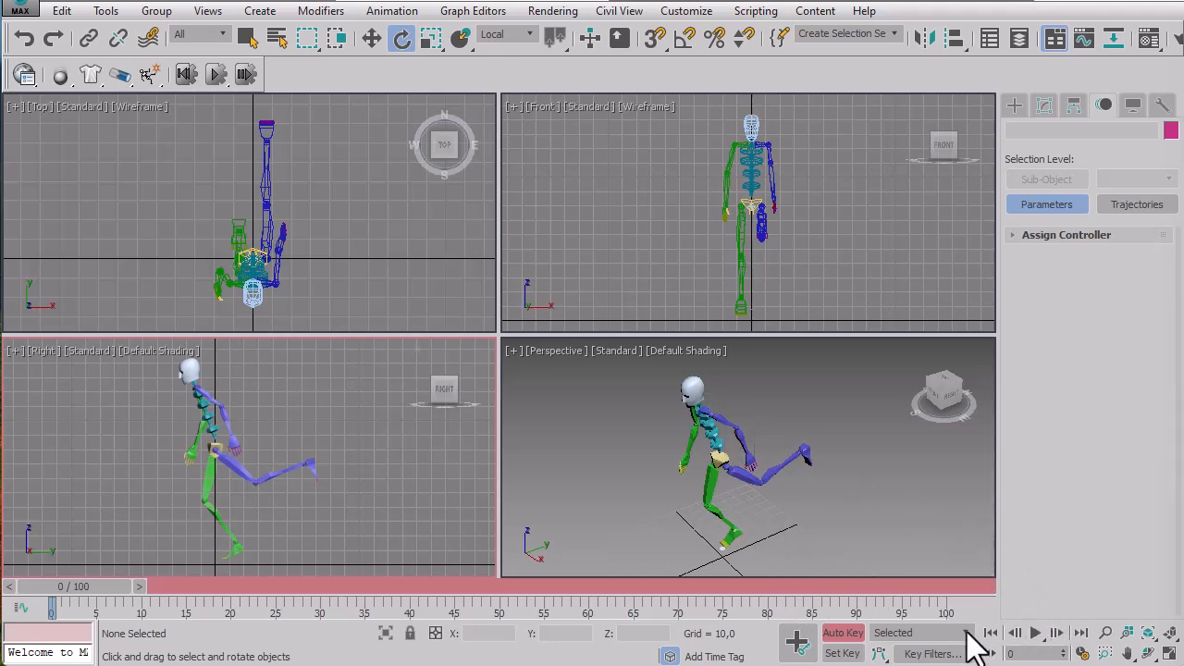
Set the animation's end time to frame 50 in the time configuration
click(1080, 653)
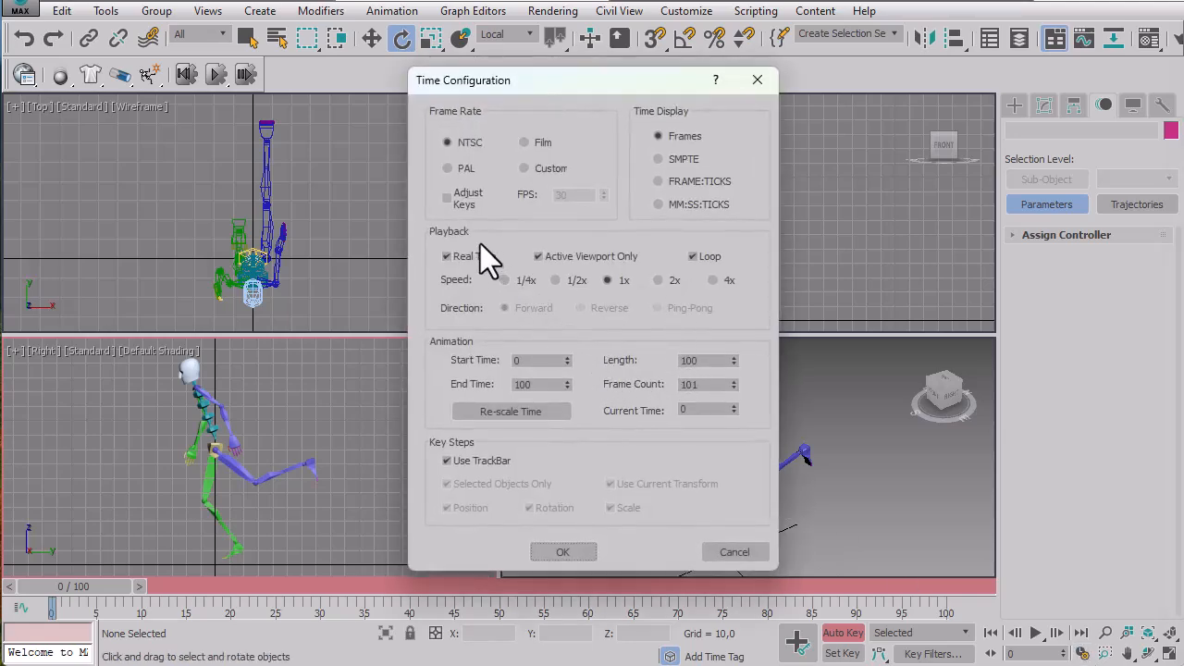
drag(547, 382, 466, 385)
text(50)
click(572, 552)
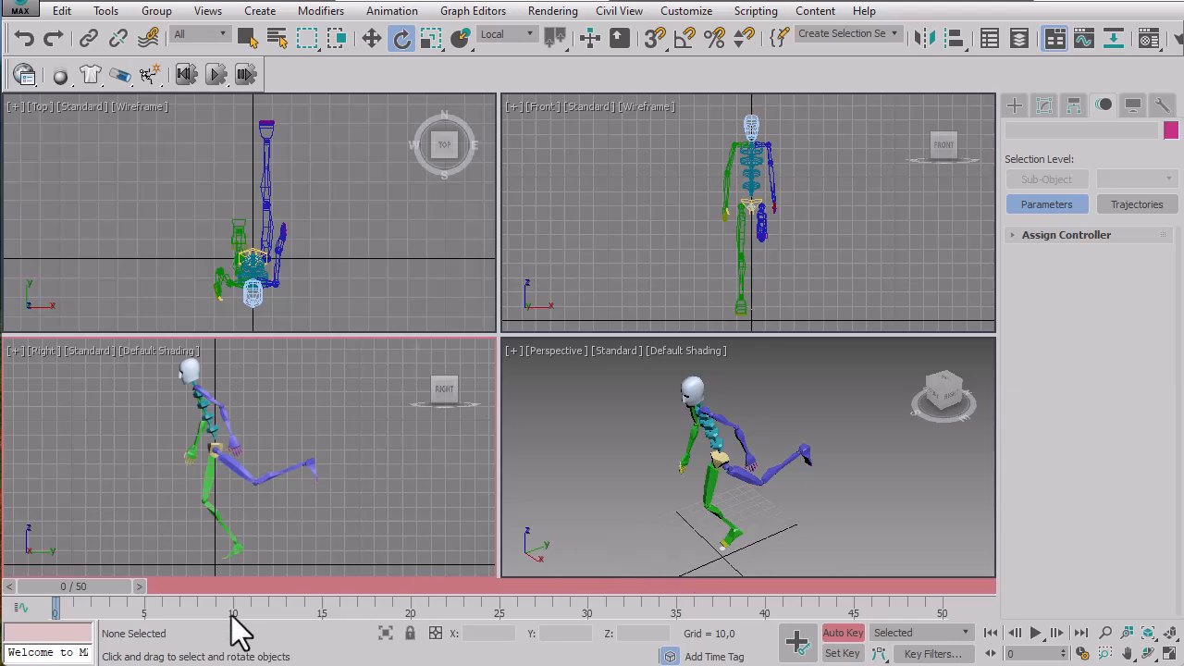
Select the pelvis, create a new copy collection, and copy the biped's full pose at frame 0 into it
click(720, 457)
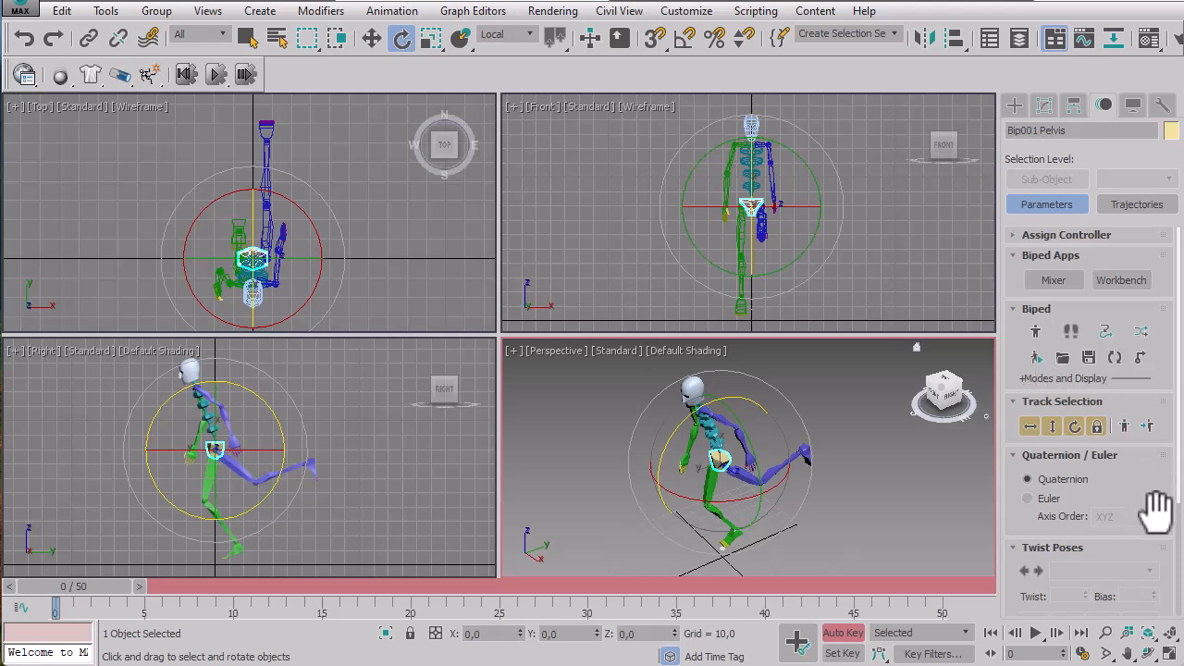
scroll(1164, 400, down, 3)
drag(1164, 400, 1166, 303)
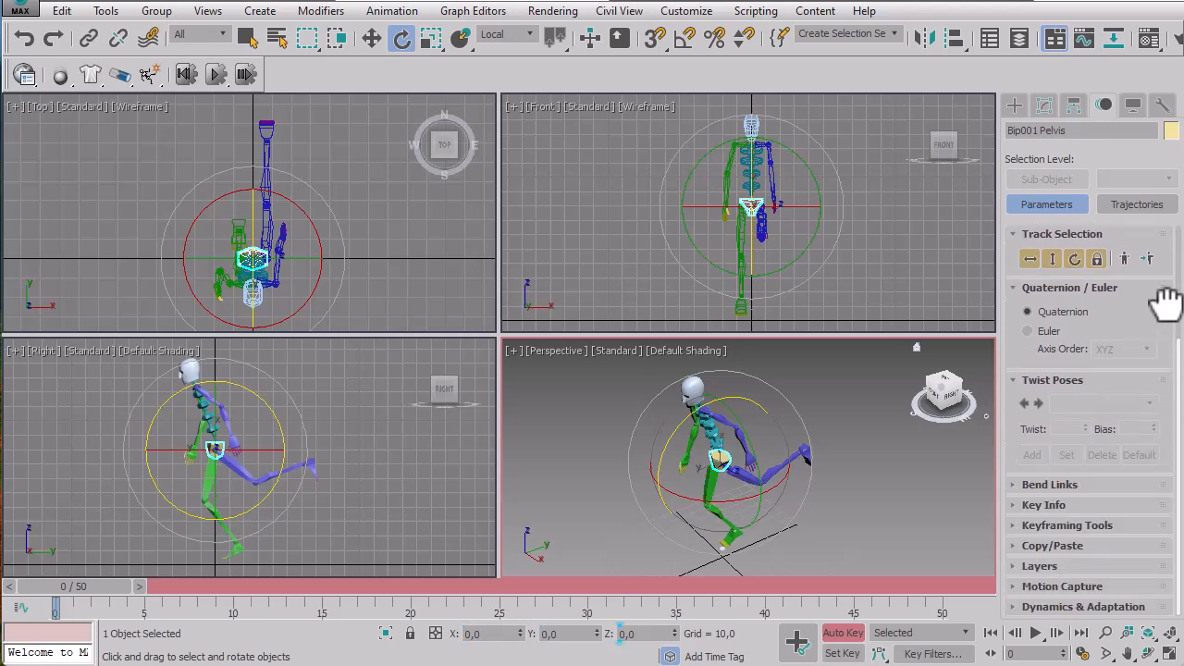
click(1046, 549)
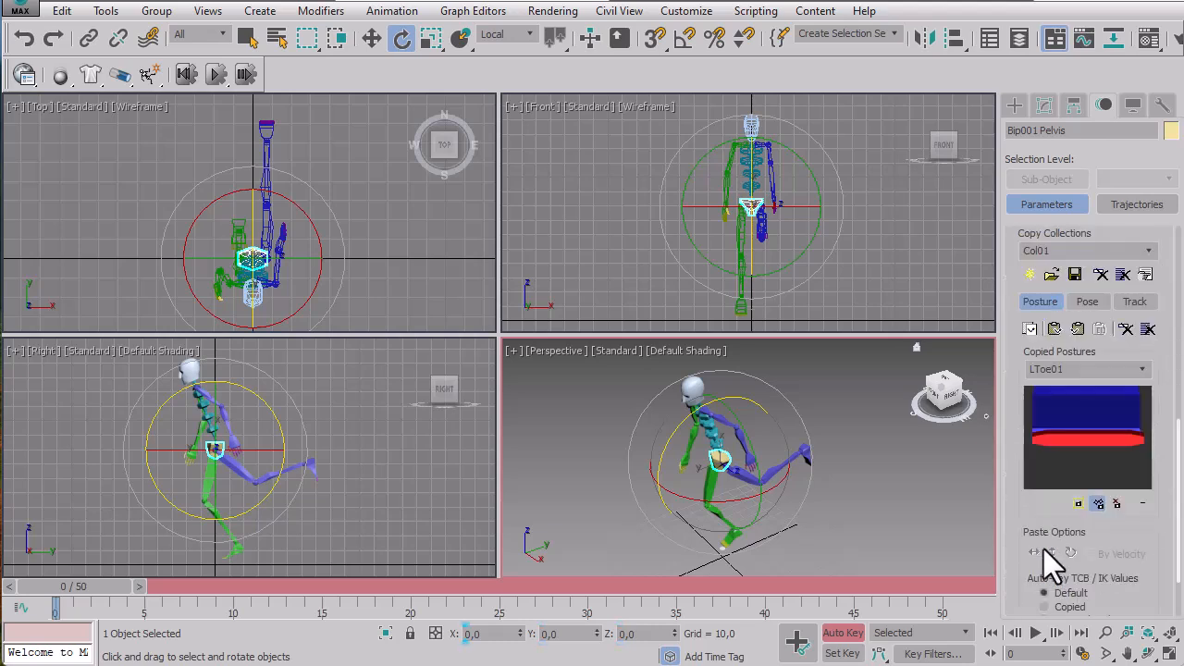
click(1030, 276)
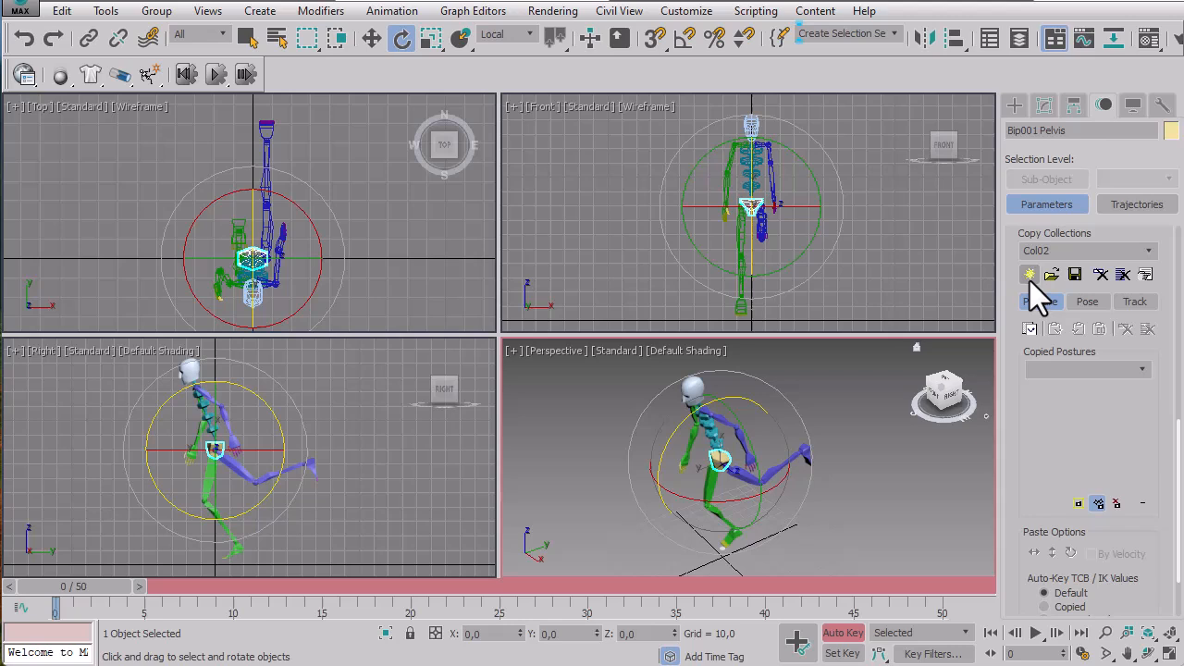
click(1090, 304)
click(1032, 329)
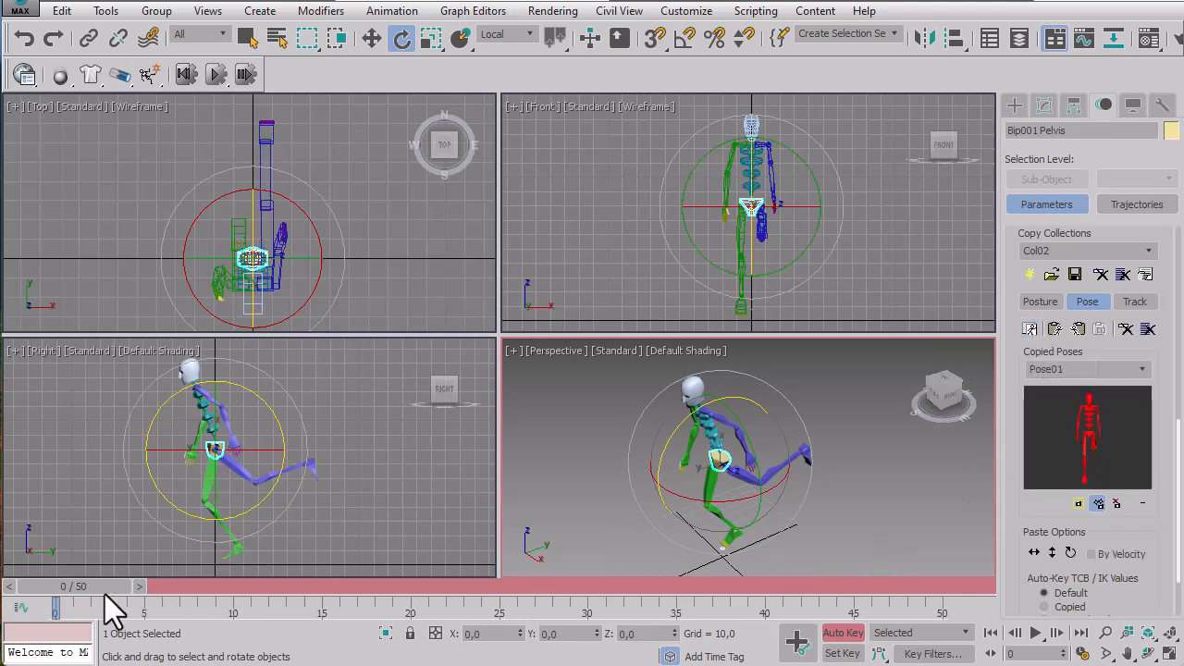
Paste the copied pose onto the opposite side at frame 25 and paste the original pose at frame 50
drag(104, 593, 566, 612)
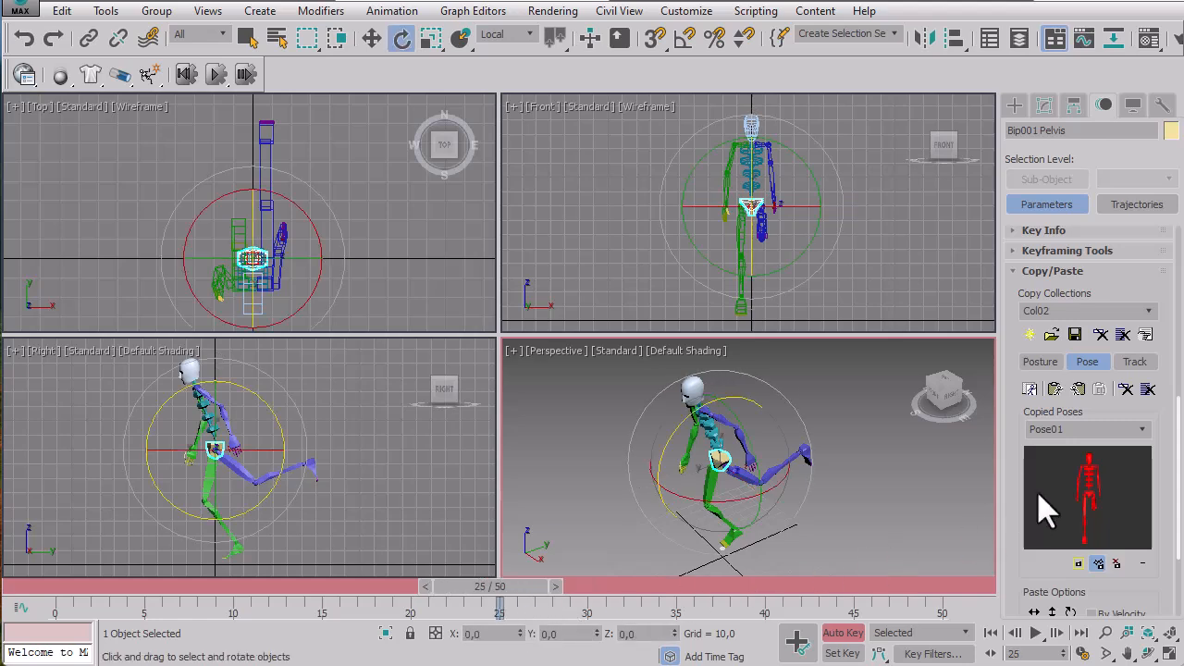
click(1079, 390)
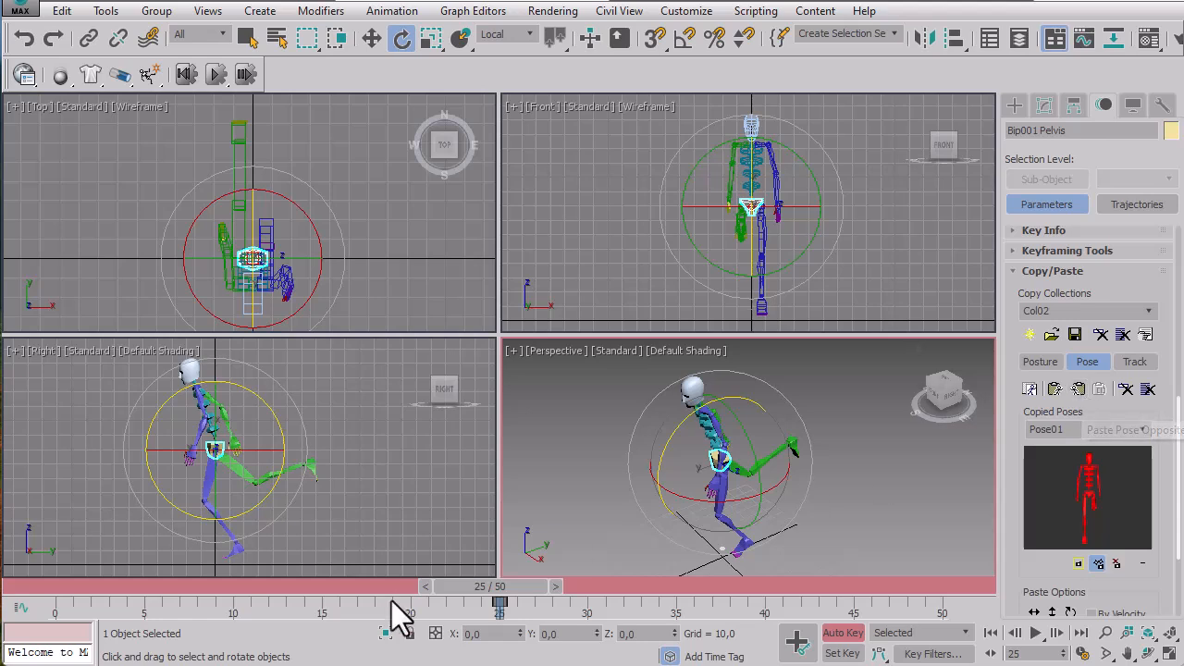
drag(467, 593, 1003, 590)
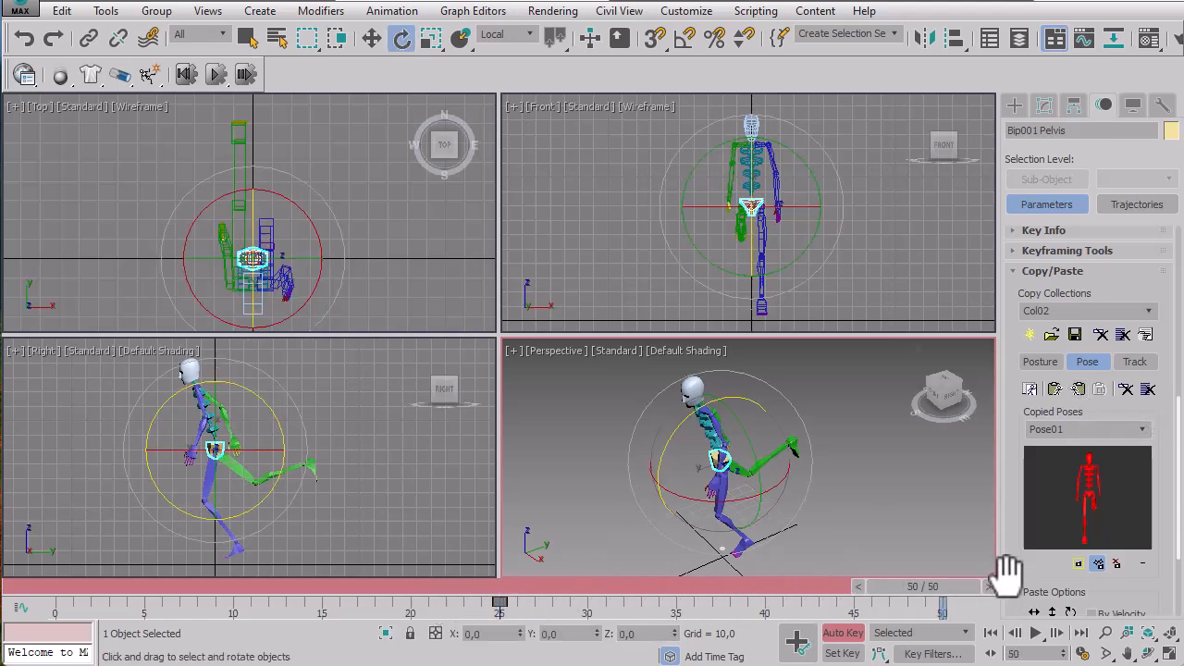
click(1056, 388)
Rewind the animation to frame 0 and advance the time slider to frame 12
drag(954, 589, 56, 637)
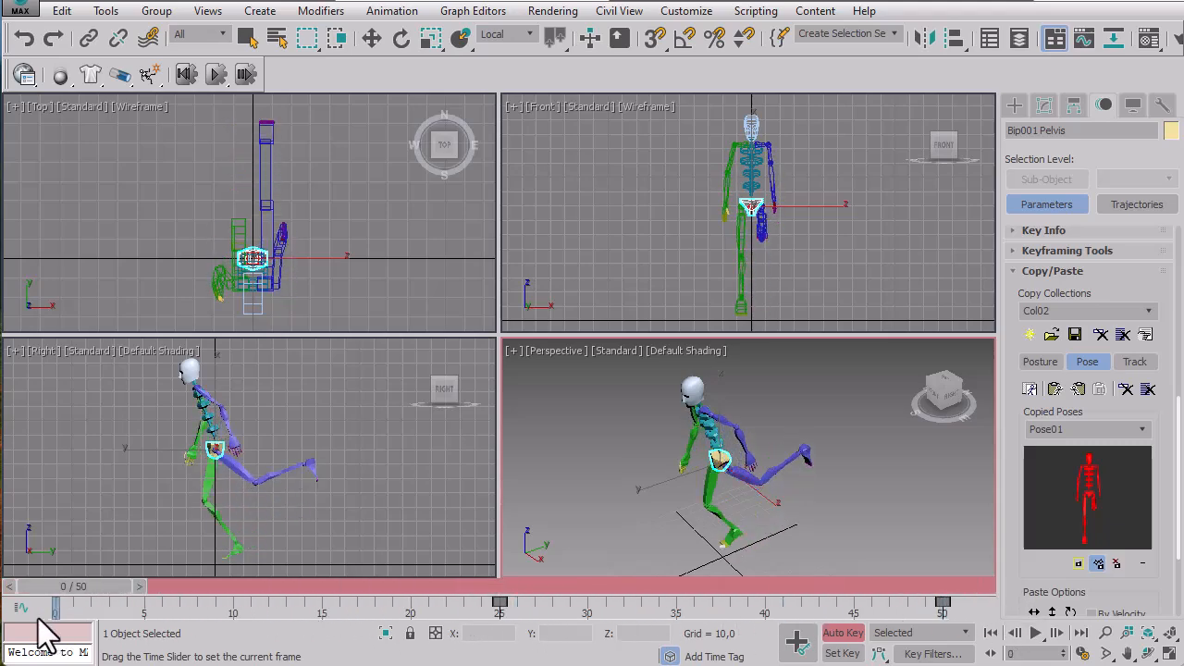
key(e)
click(735, 553)
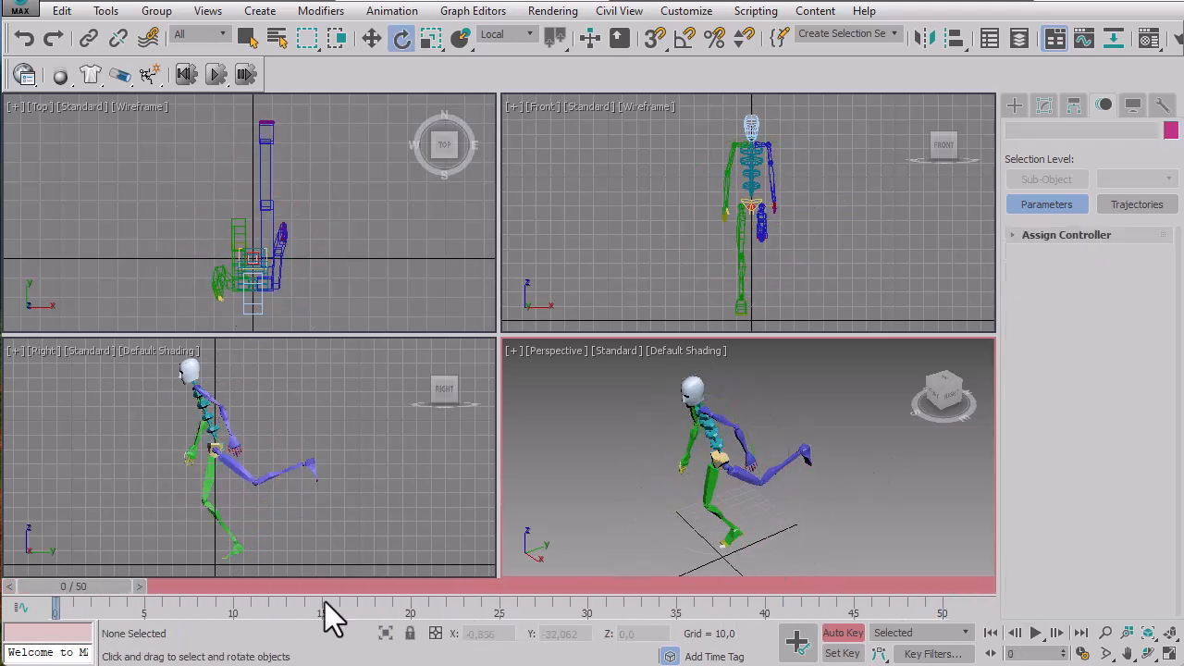
mouse_move(72, 599)
mouse_down()
mouse_move(885, 603)
mouse_move(74, 606)
mouse_up()
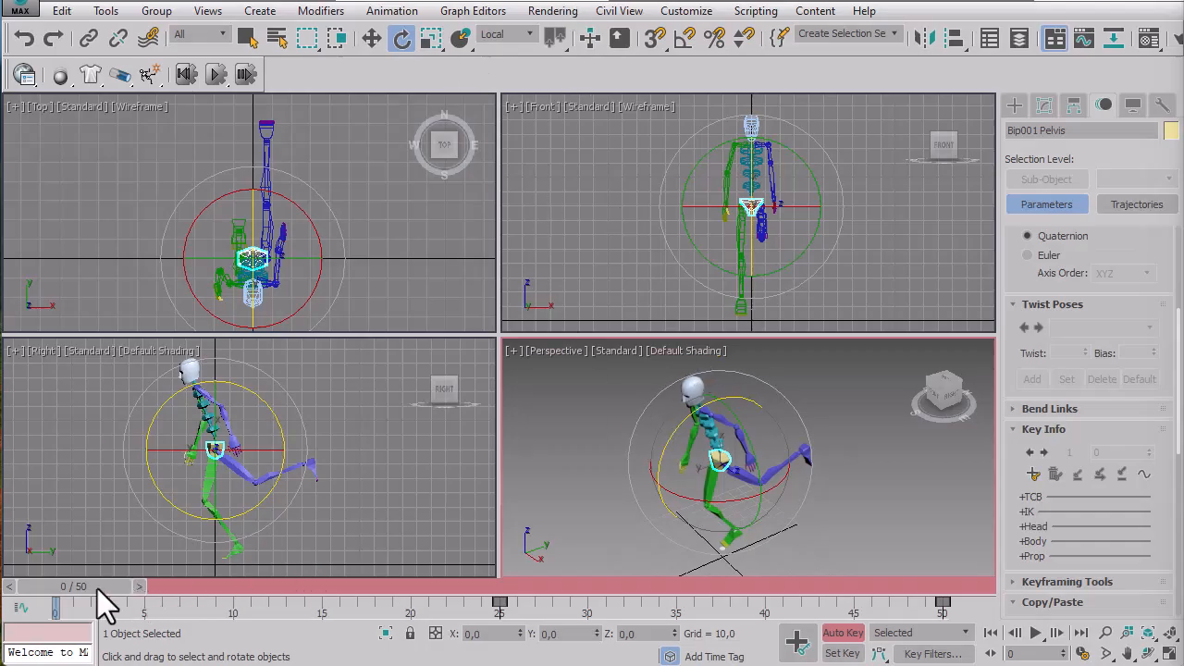
drag(97, 588, 296, 606)
key(e)
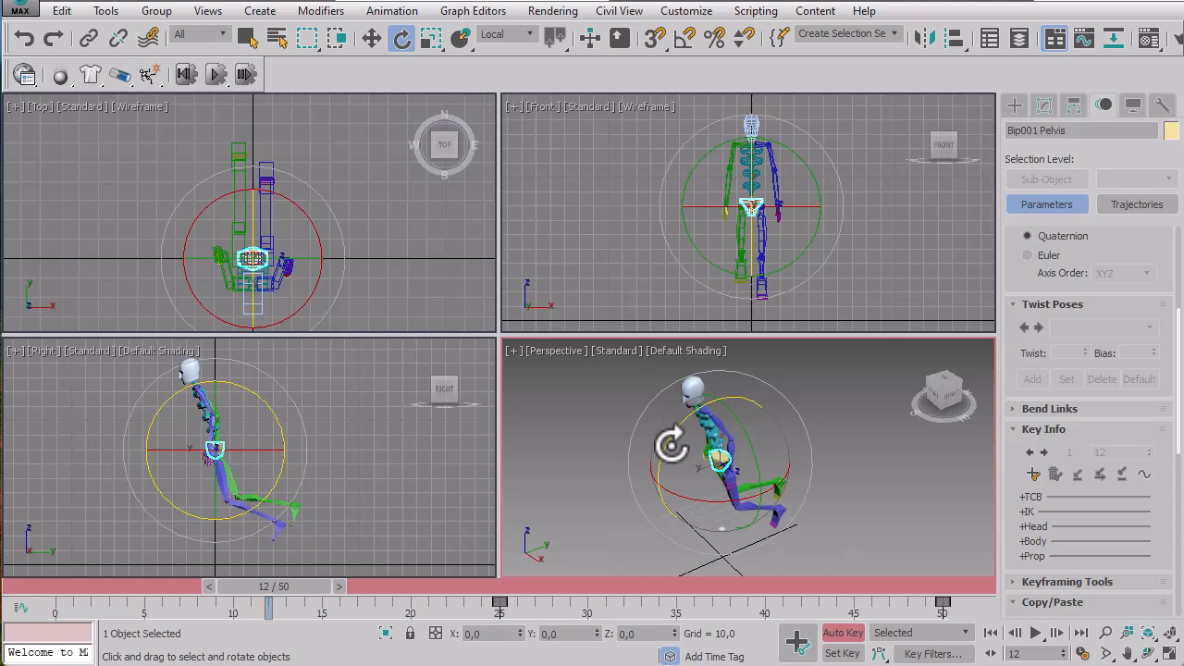
drag(671, 446, 701, 424)
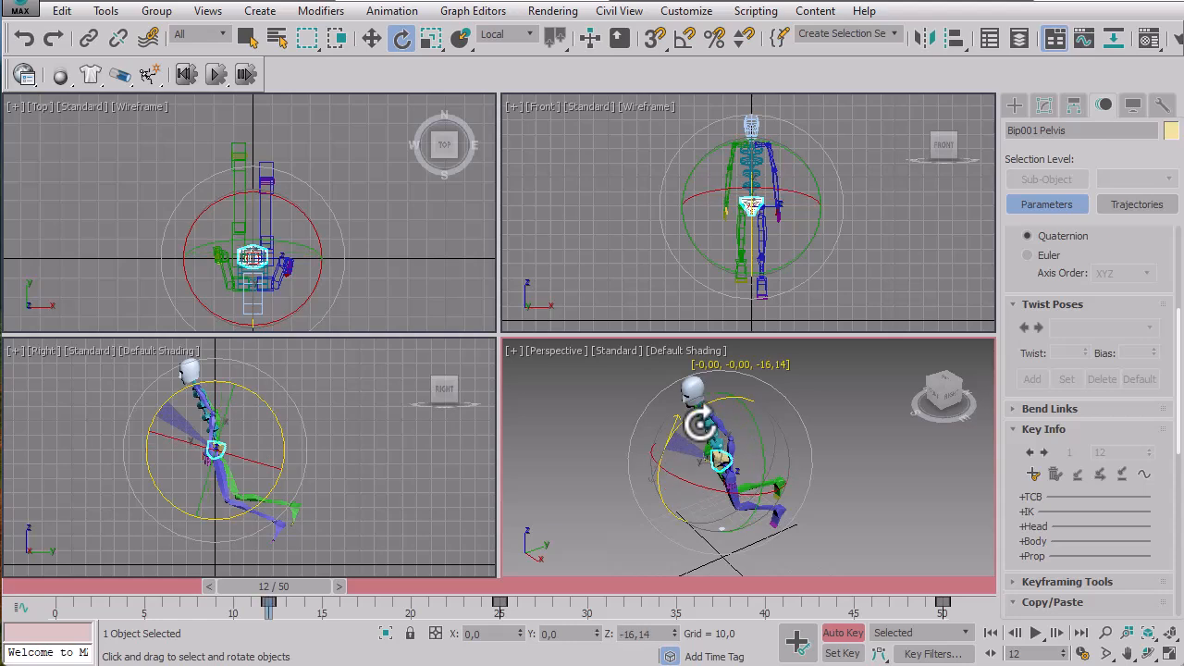
click(24, 38)
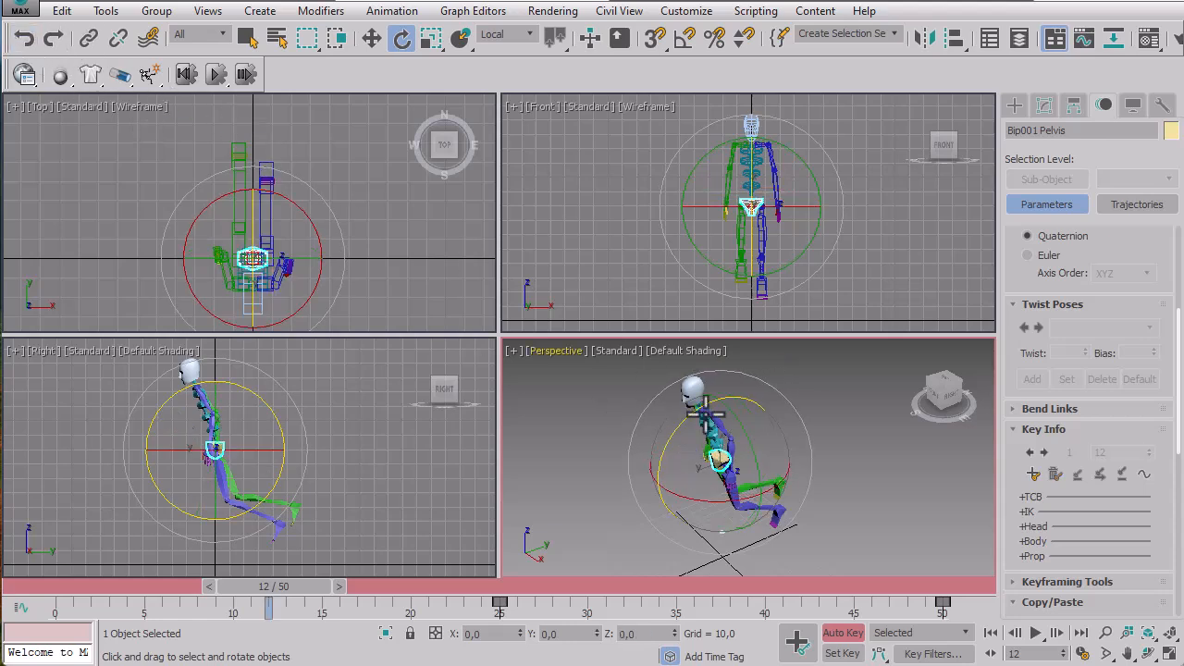
Rotate the left thigh forward at the hip at frame 12 until the knee is raised in front, and deselect it
click(797, 456)
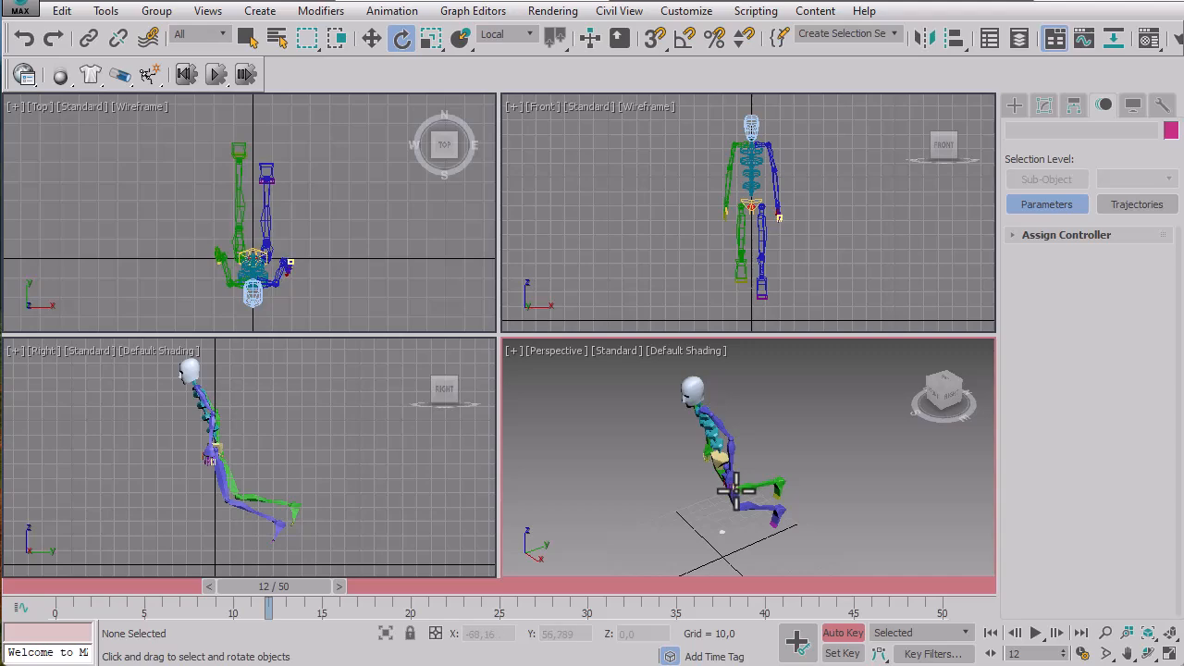
click(736, 491)
click(916, 512)
scroll(707, 458, up, 5)
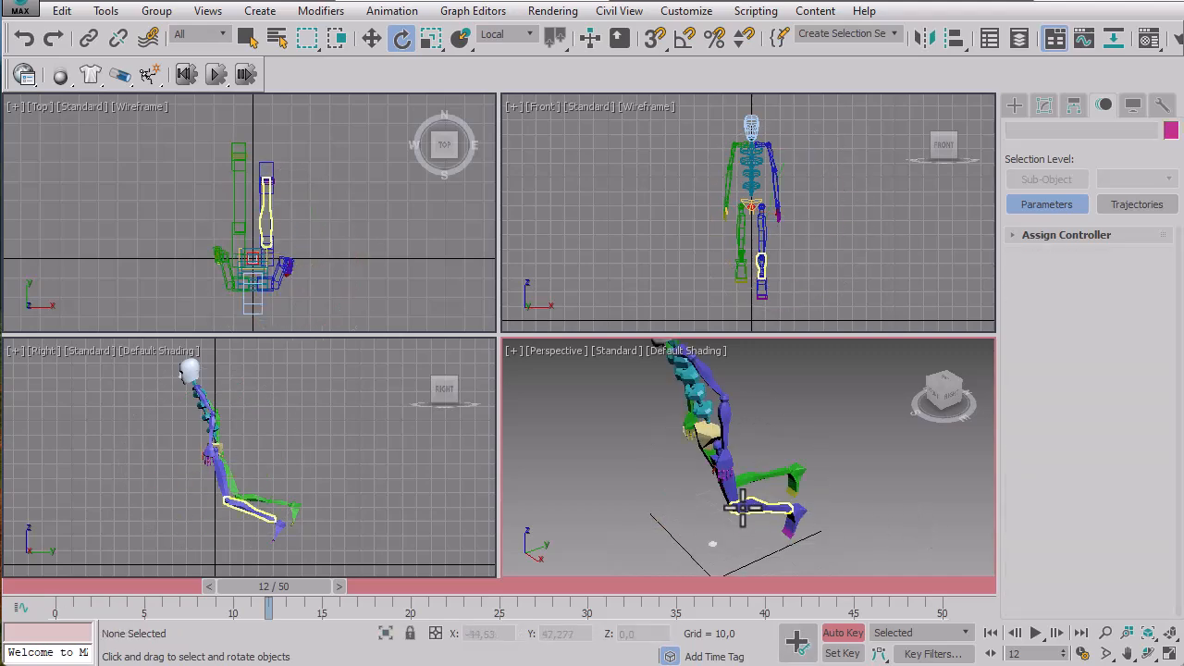
click(708, 458)
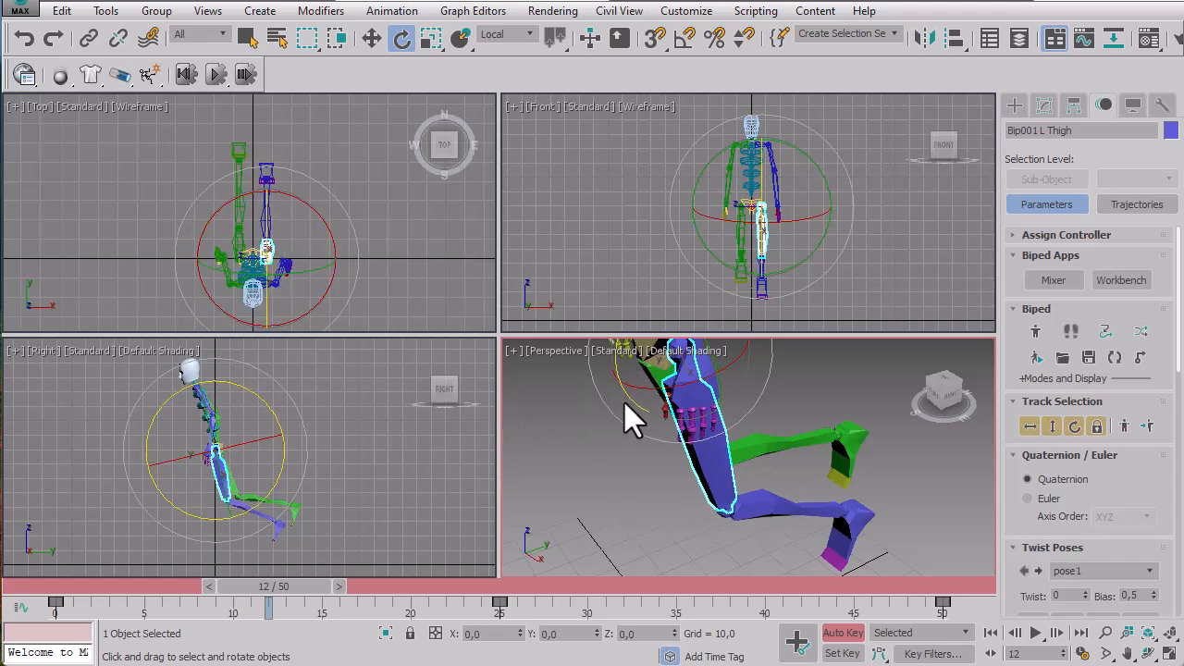
drag(629, 396, 621, 218)
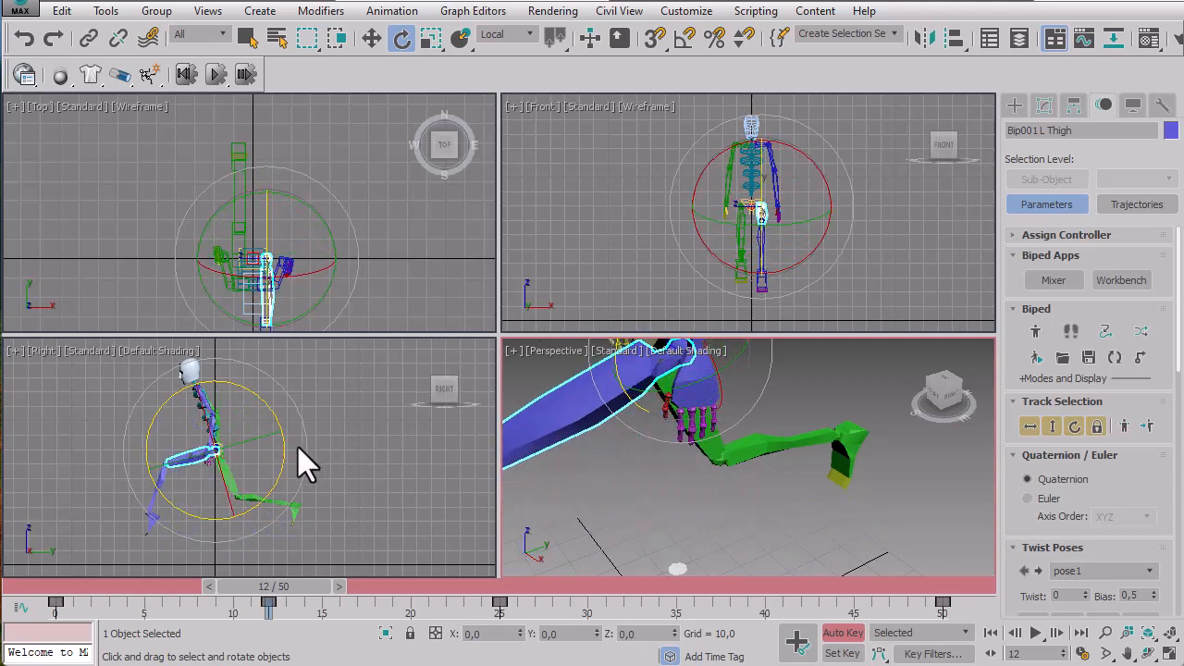
click(232, 479)
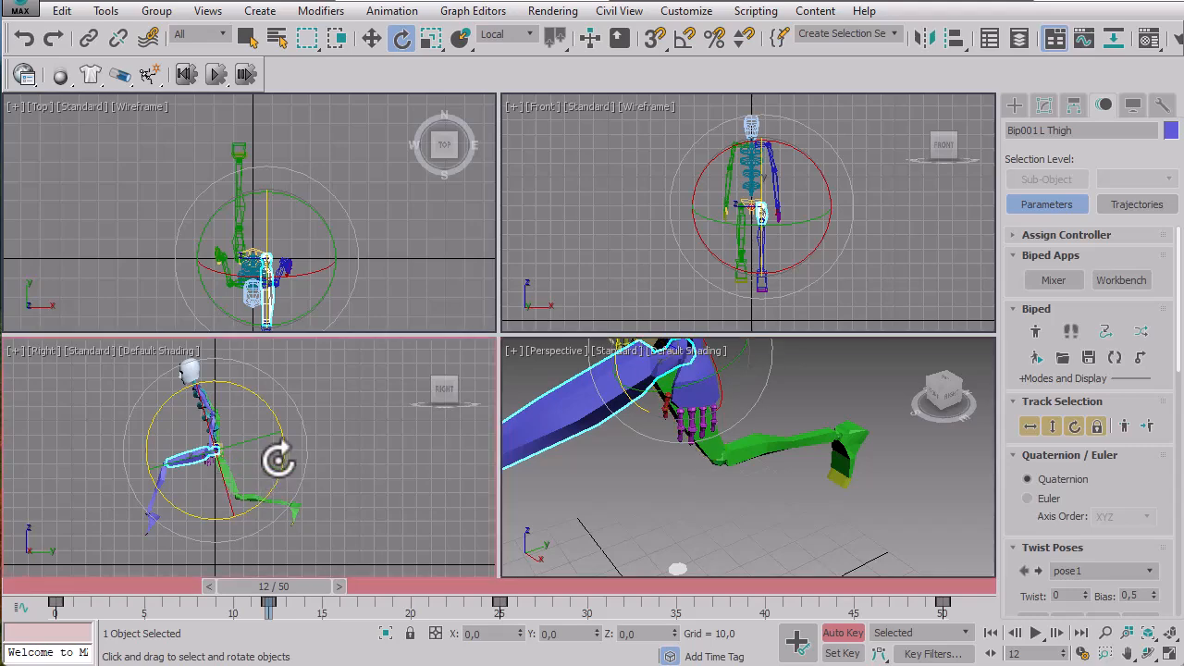
mouse_move(277, 458)
mouse_down()
mouse_move(283, 435)
mouse_move(283, 453)
mouse_up()
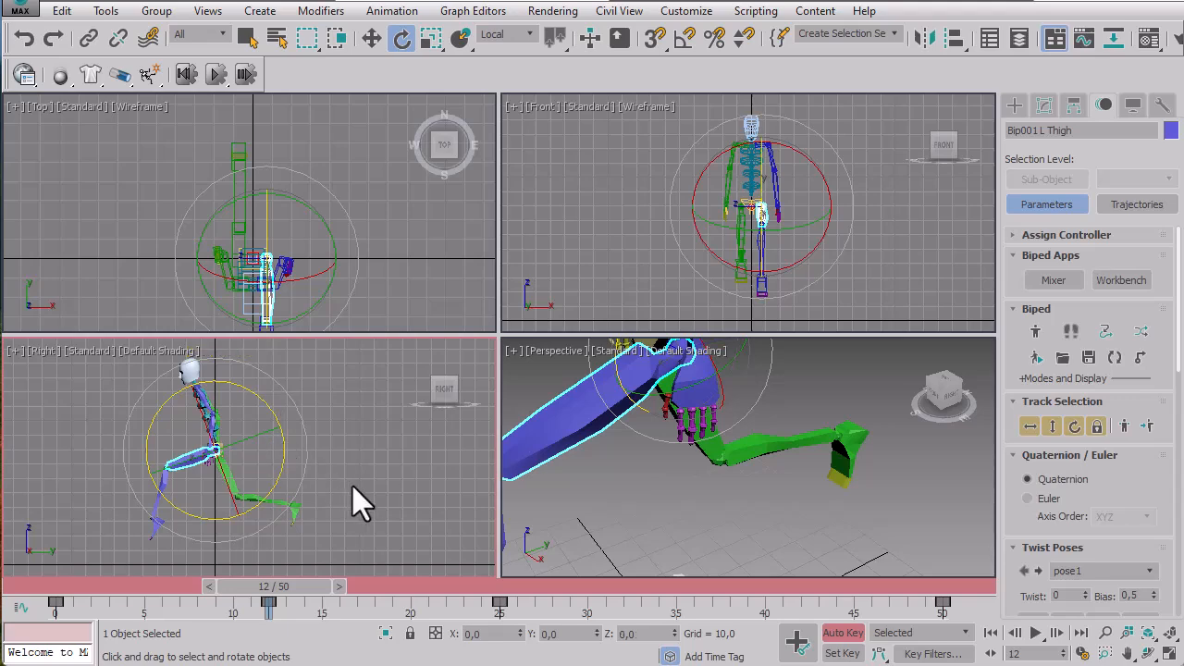
click(353, 488)
Rotate the right thigh slightly further backward at the hip at frame 12 and deselect it
click(238, 477)
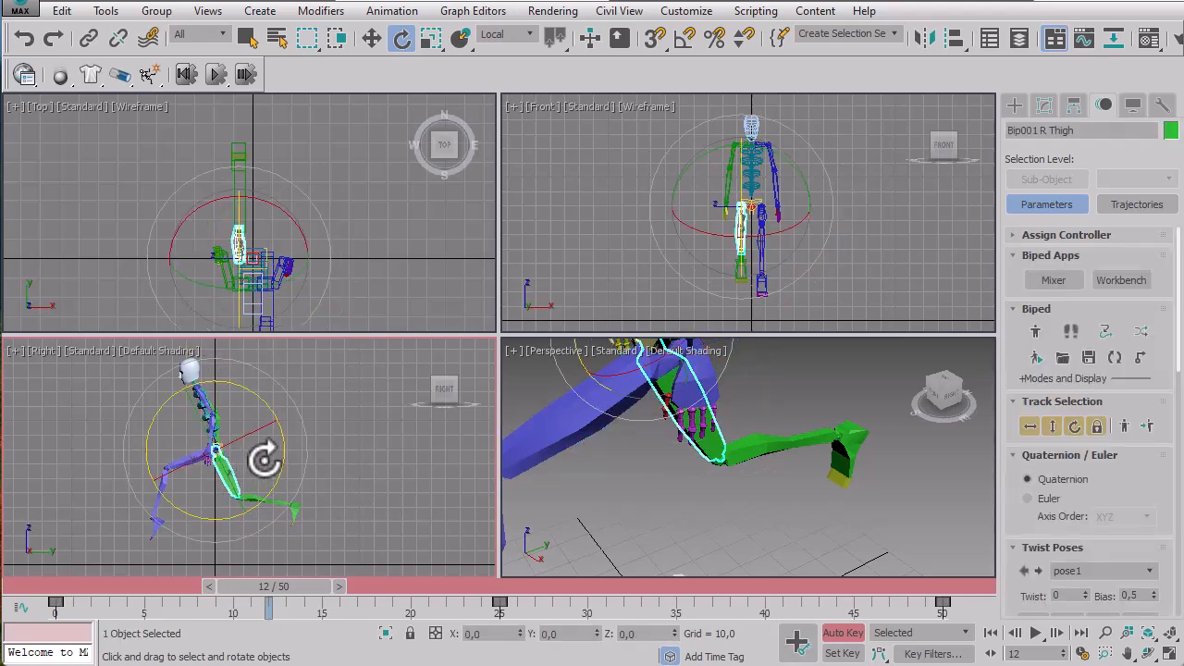
drag(285, 435, 289, 430)
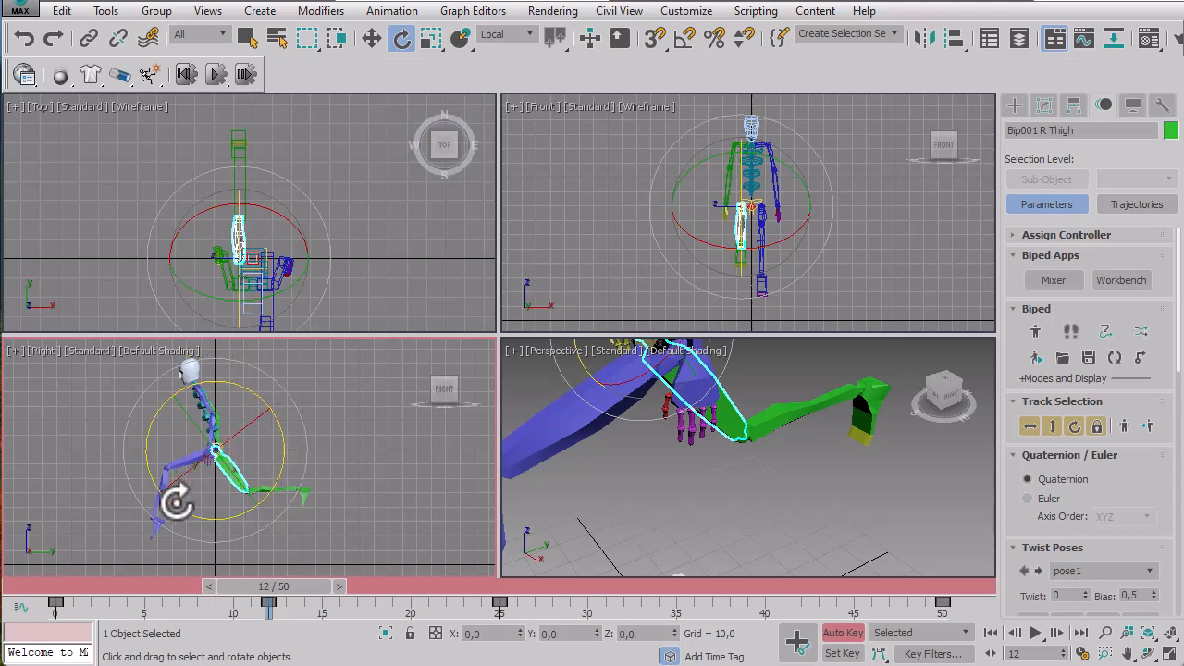
click(120, 514)
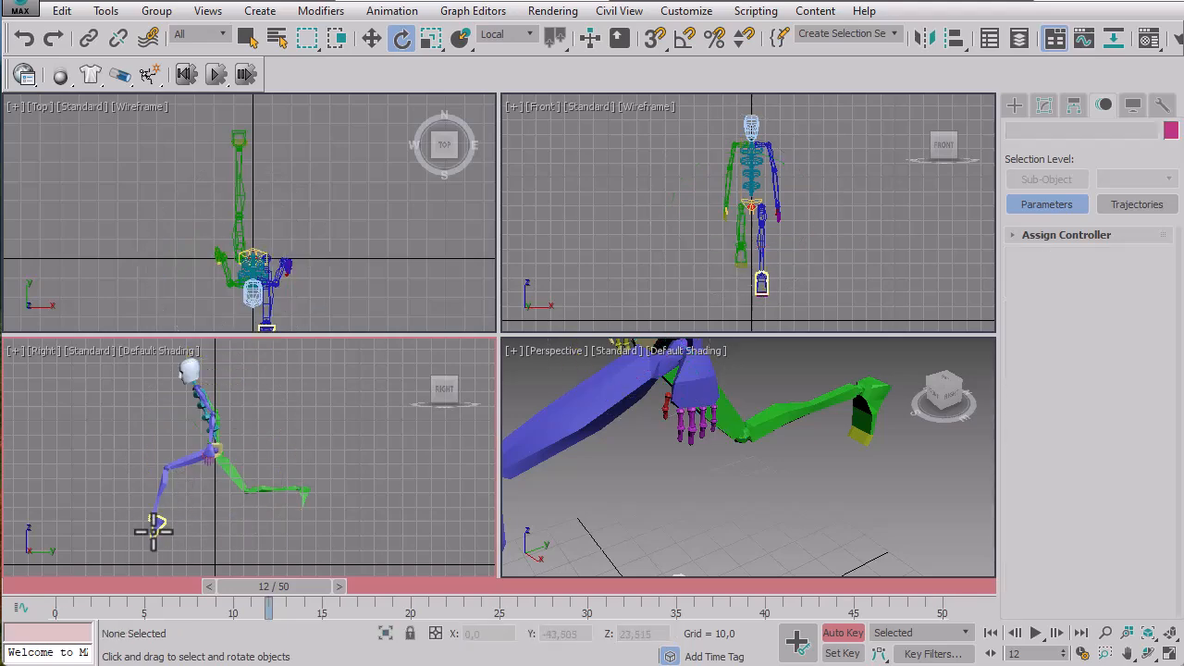
Rotate the left foot at frame 12 until the toes point forward and the sole is nearly level, and deselect it
scroll(154, 521, up, 5)
click(172, 509)
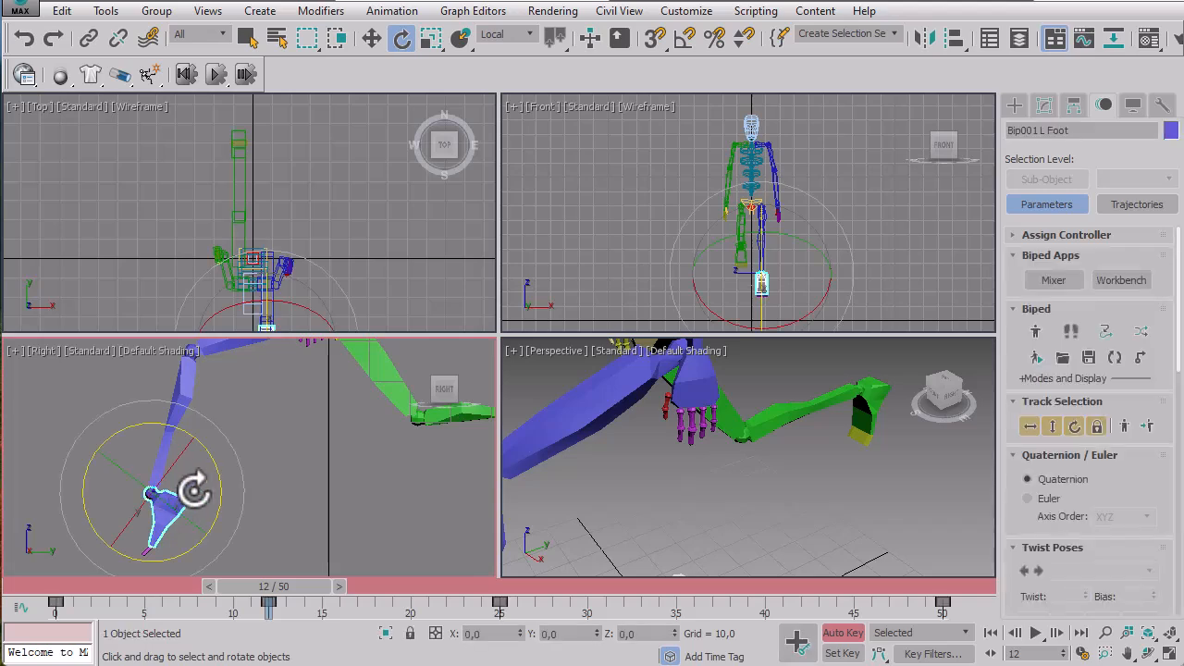
drag(194, 489, 166, 606)
click(305, 427)
Rotate the left upper arm forward at the shoulder at frame 12 until the forearm extends in front at chest height
middle_drag(305, 430, 289, 539)
scroll(311, 485, down, 3)
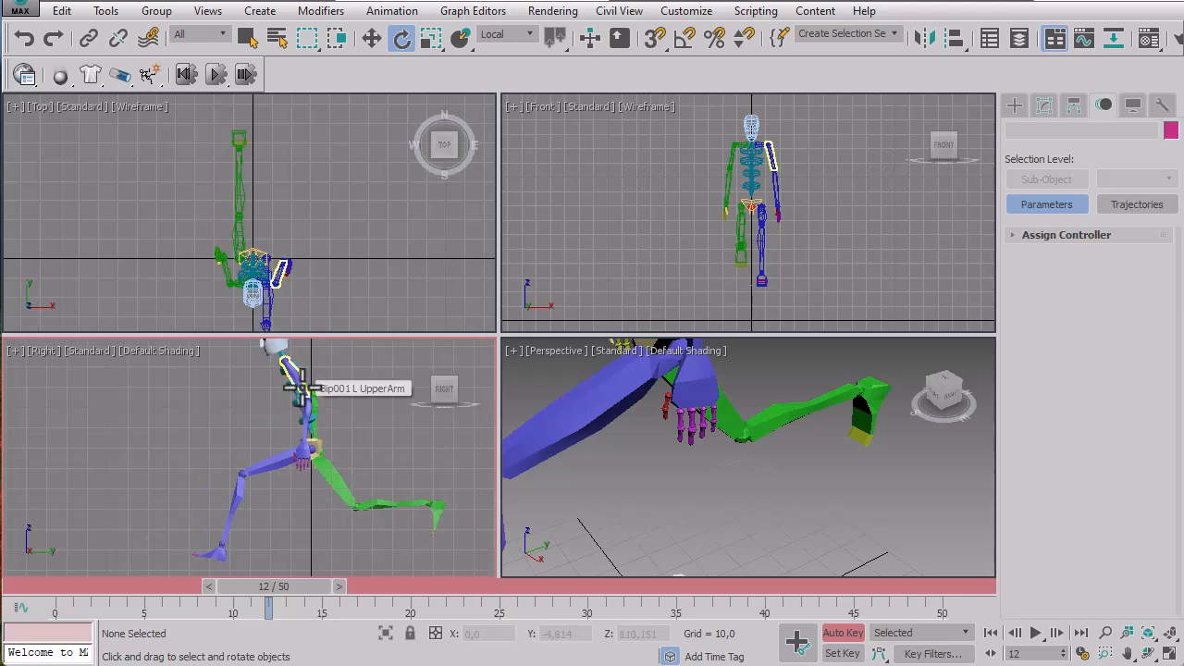
middle_drag(651, 465, 773, 633)
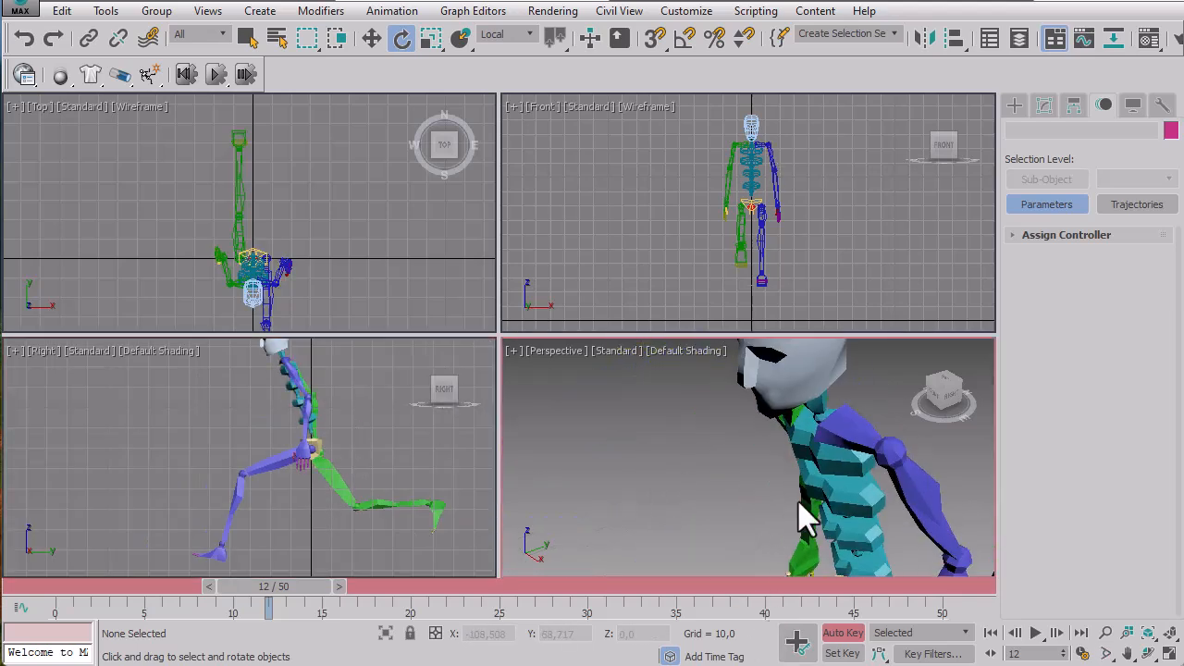
click(939, 499)
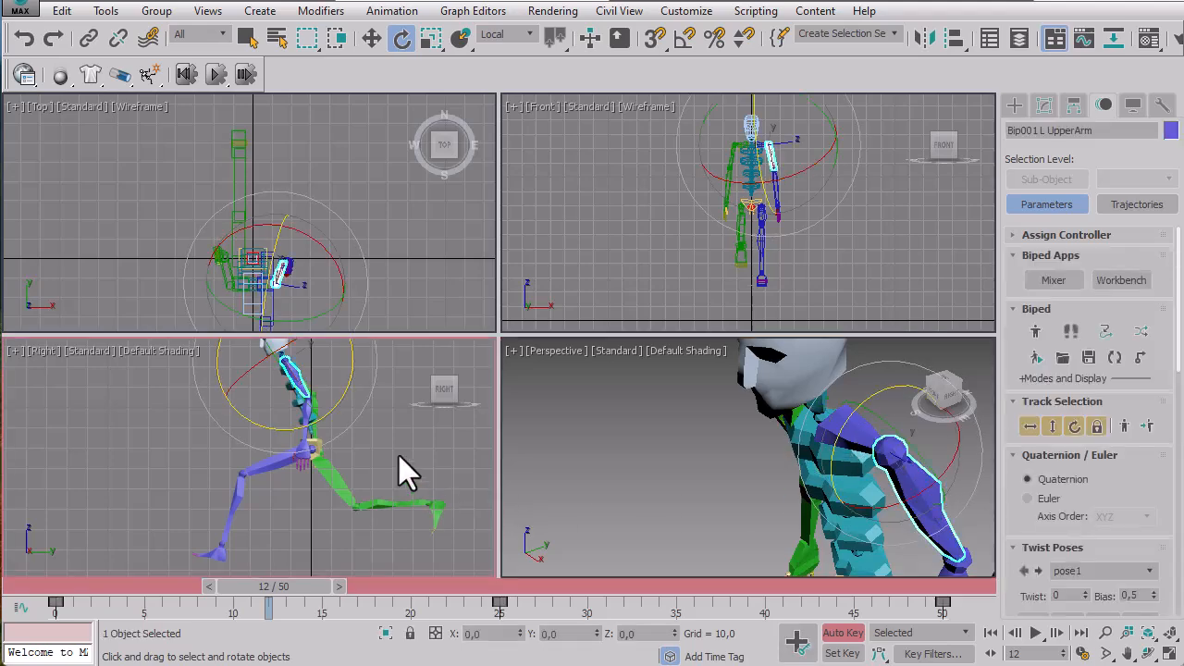
scroll(399, 456, up, 3)
drag(346, 410, 165, 601)
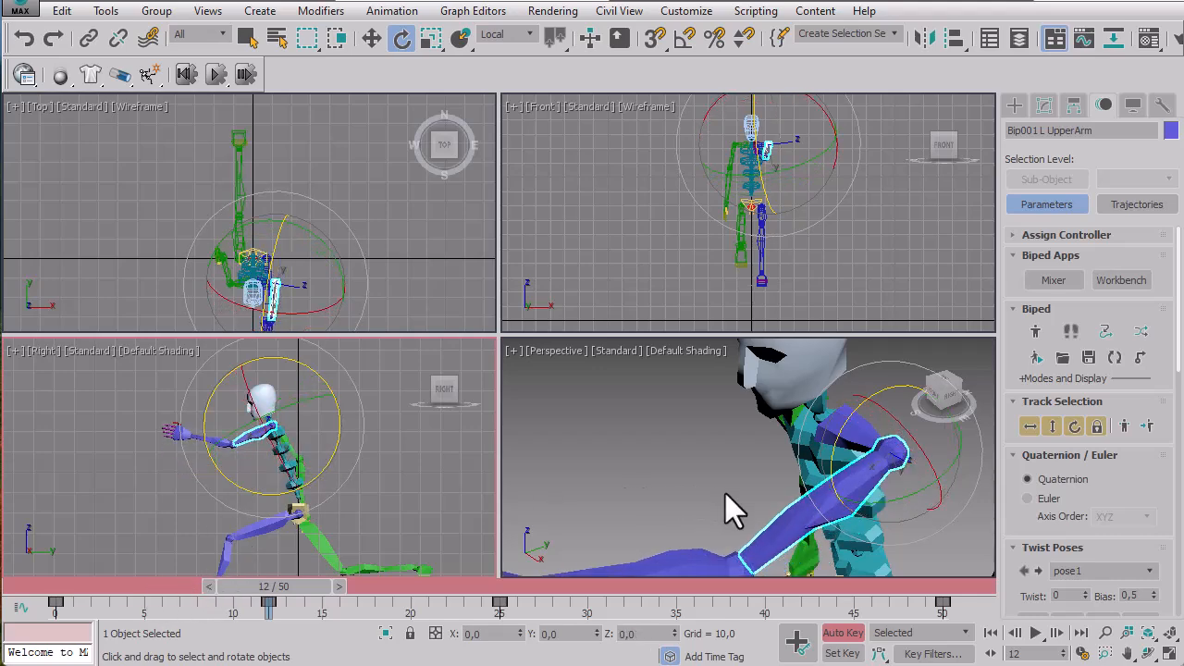
Select the biped's right upper arm at frame 12 and activate the Front viewport
middle_drag(725, 493, 786, 546)
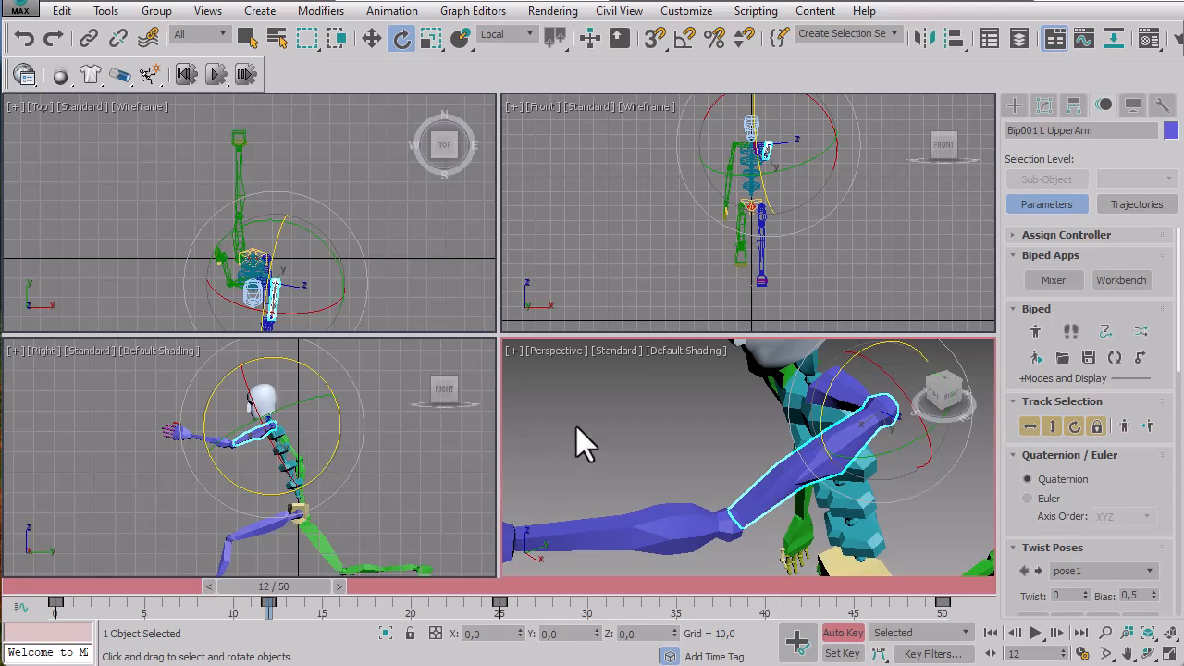
click(768, 375)
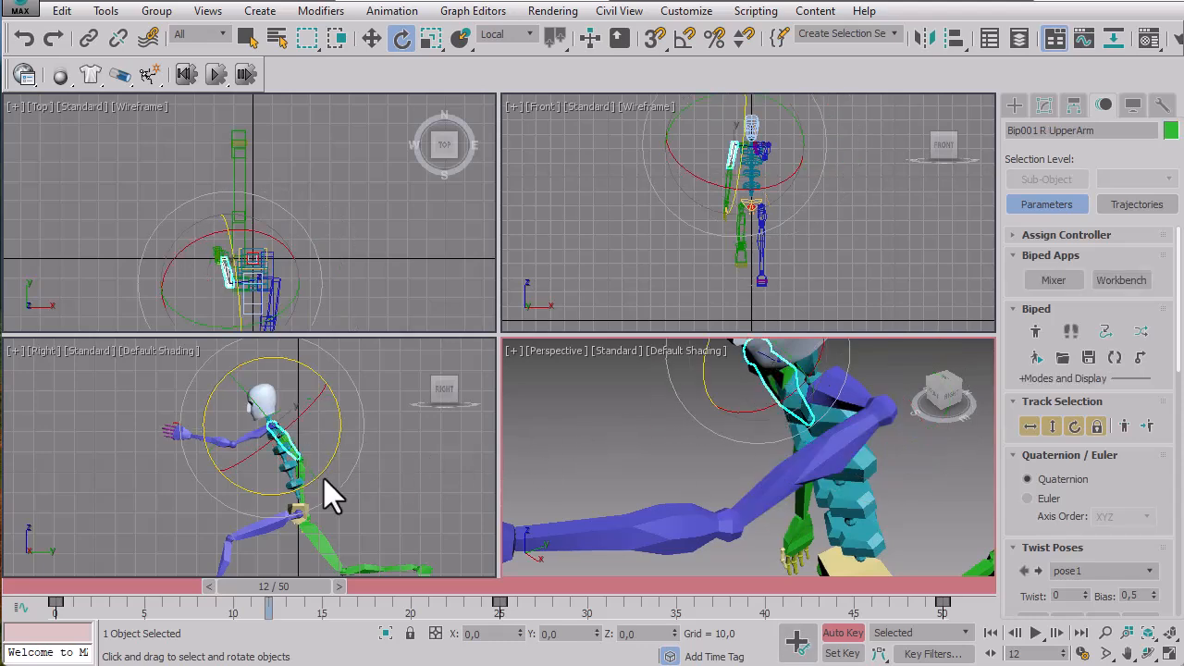
right_click(703, 209)
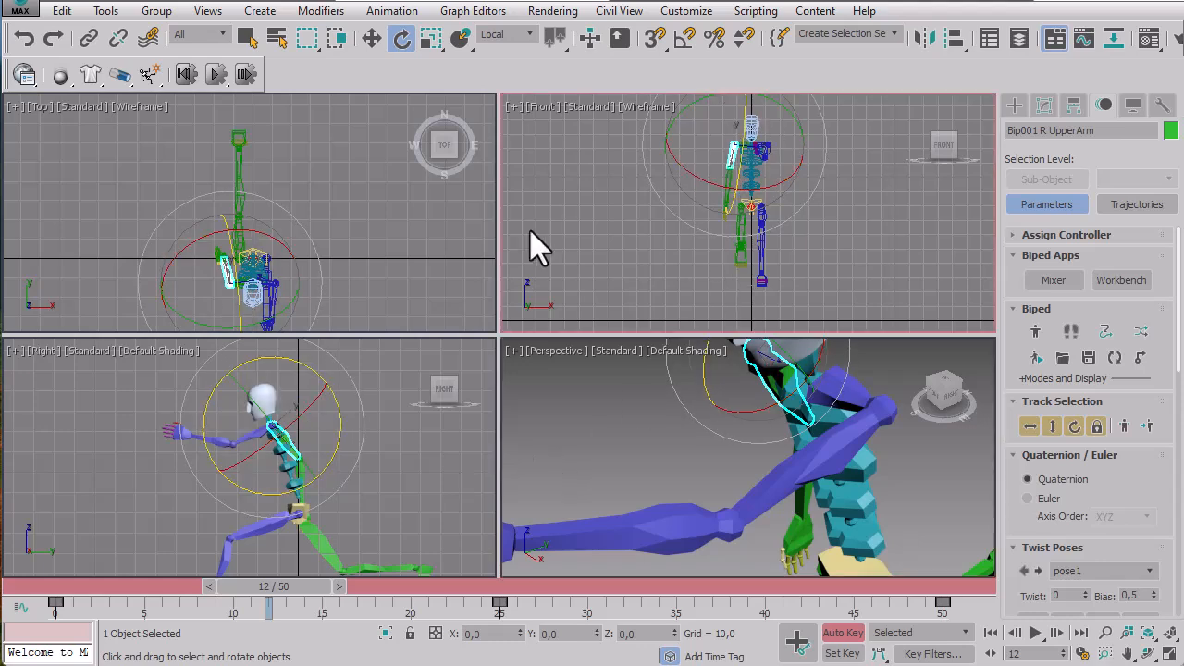
At frame 12, rotate the right upper arm backward and up by about 66 degrees, and bend the right forearm downward
click(378, 231)
click(227, 274)
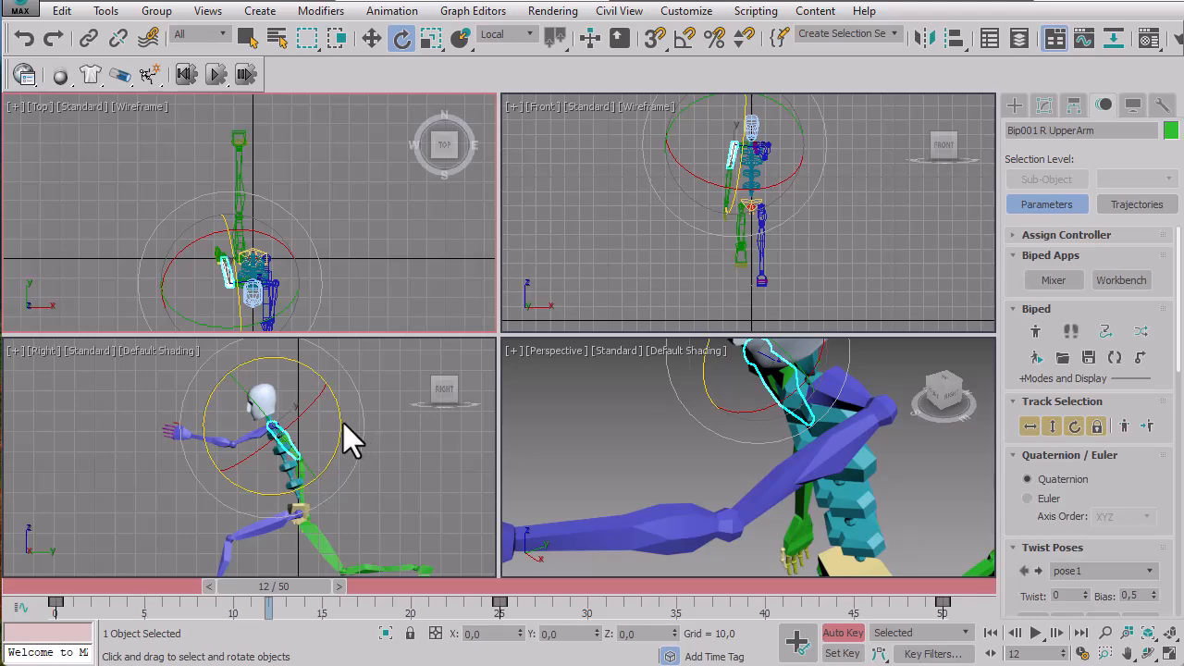
right_click(343, 423)
drag(336, 417, 336, 302)
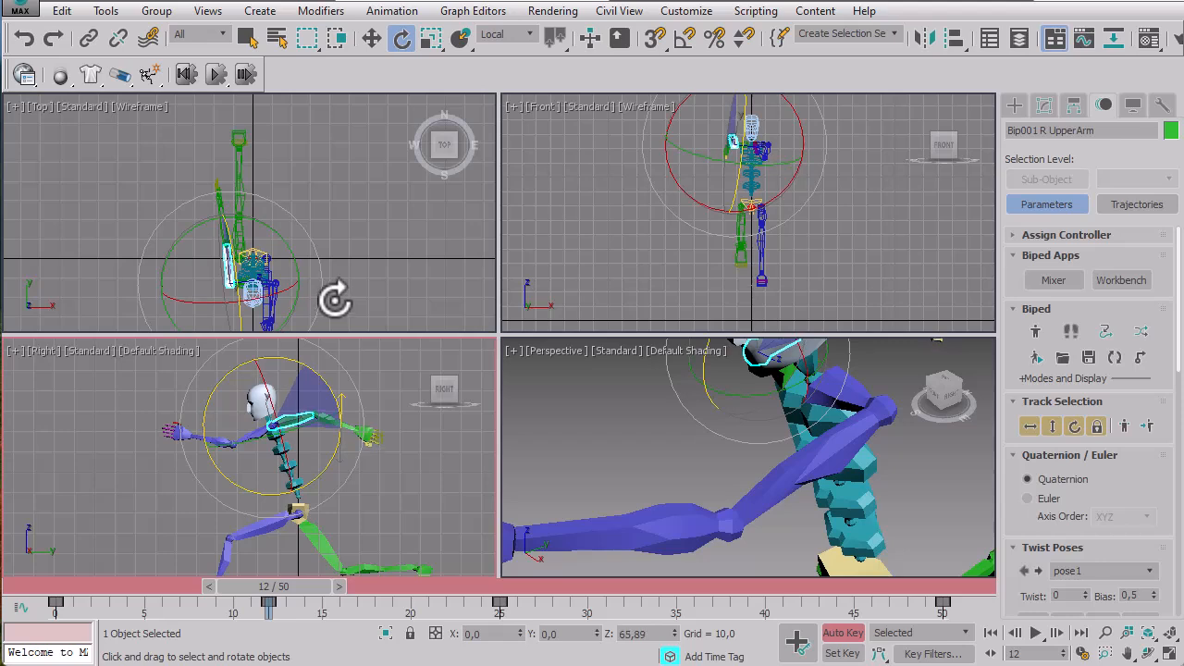
click(396, 399)
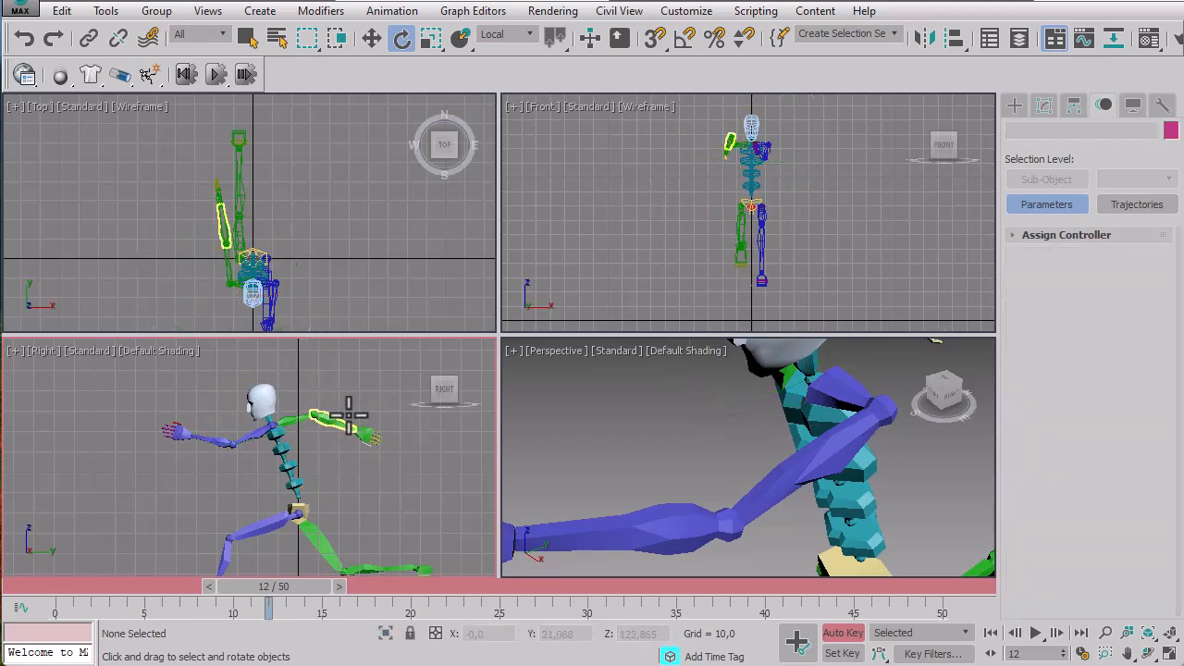
click(343, 424)
drag(375, 391, 384, 428)
click(418, 508)
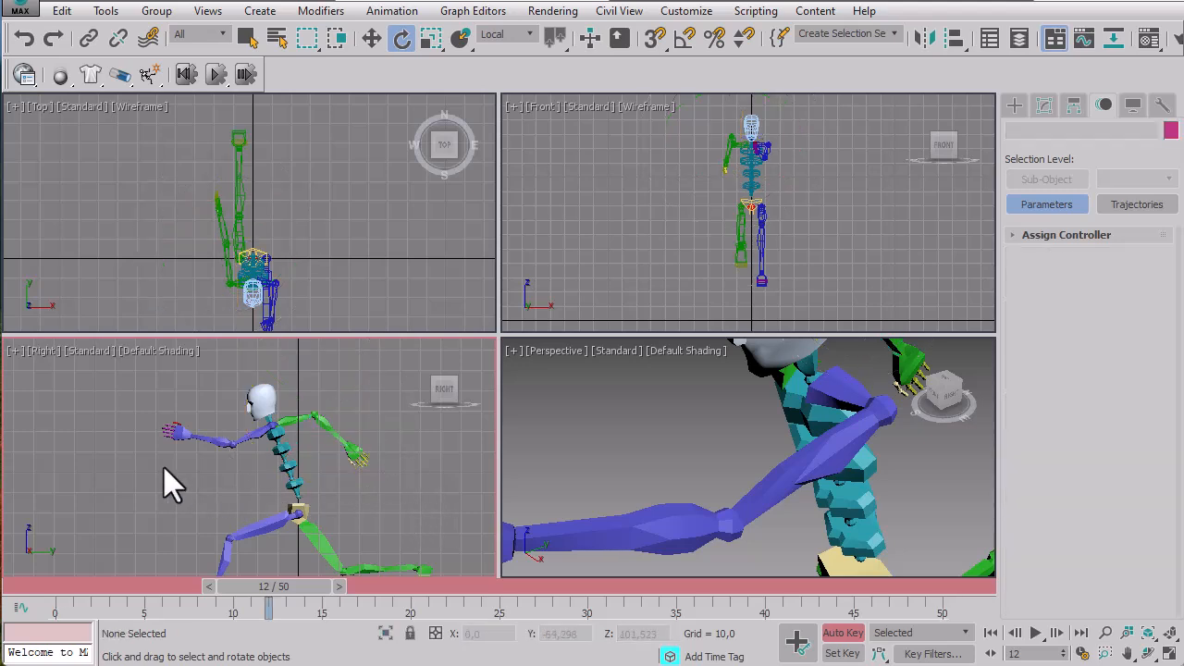
Select the whole biped and raise it slightly along the Z axis at frame 12
click(180, 432)
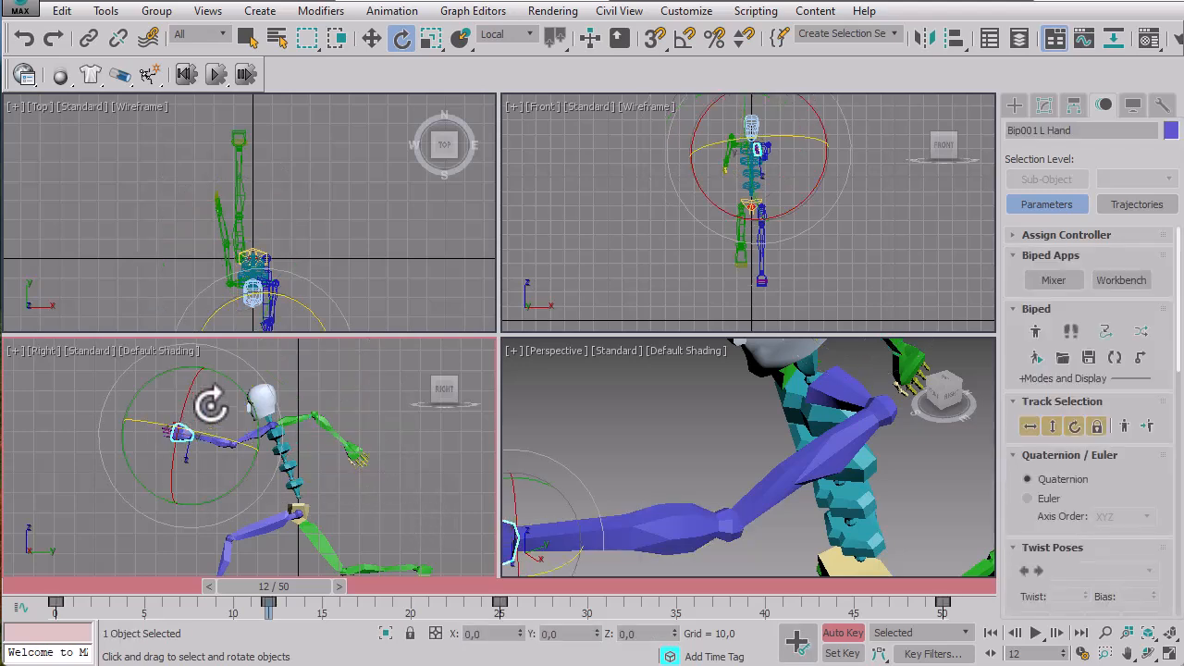
click(91, 426)
scroll(361, 454, down, 6)
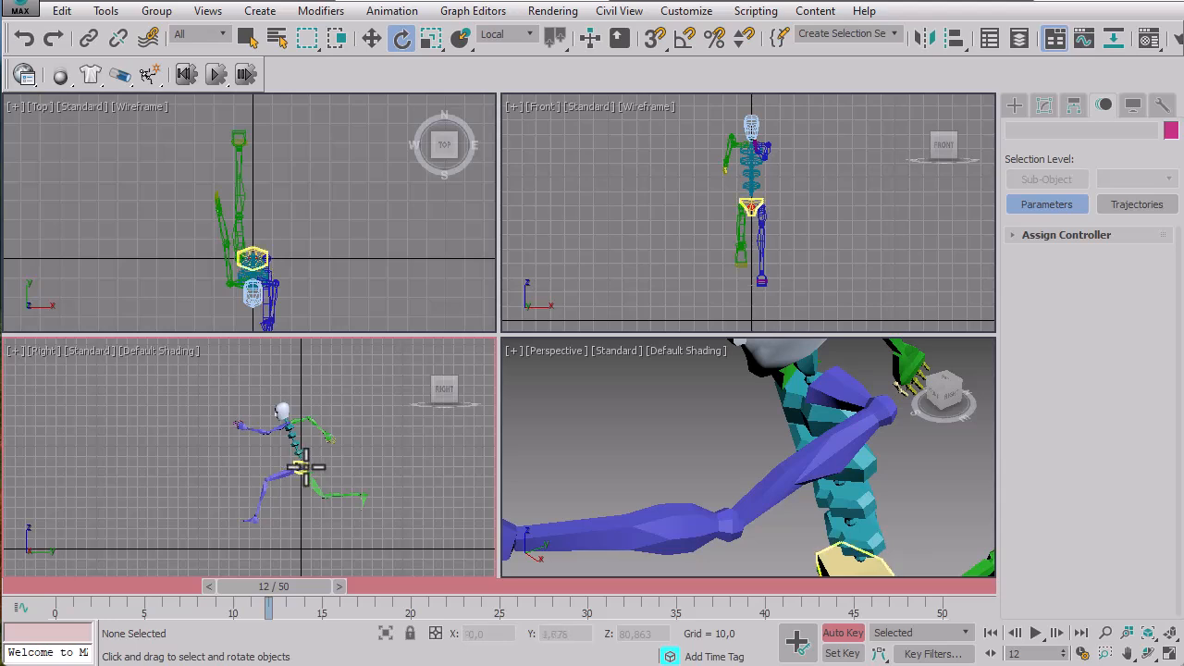
click(302, 465)
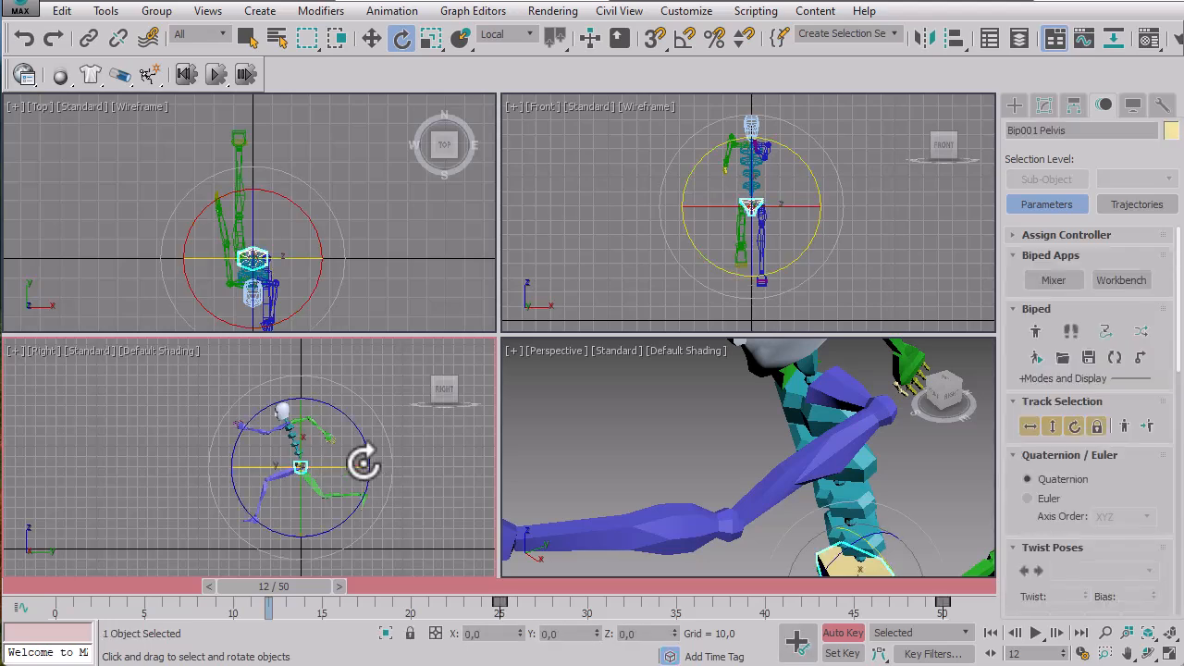
click(371, 38)
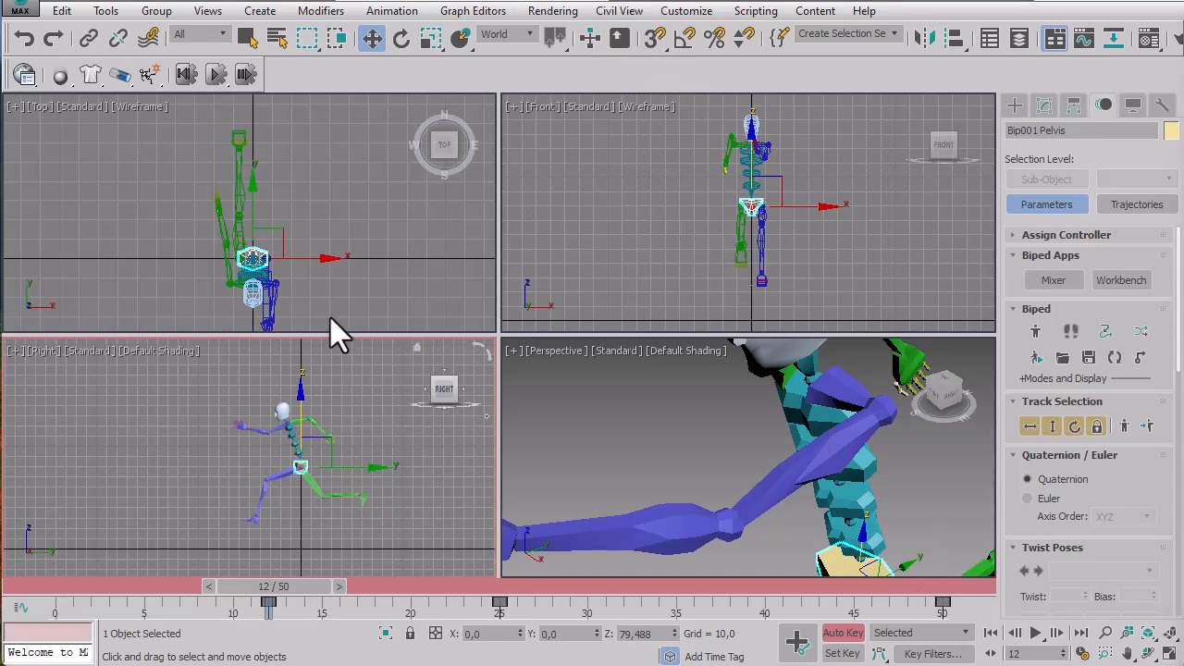
drag(155, 385, 414, 550)
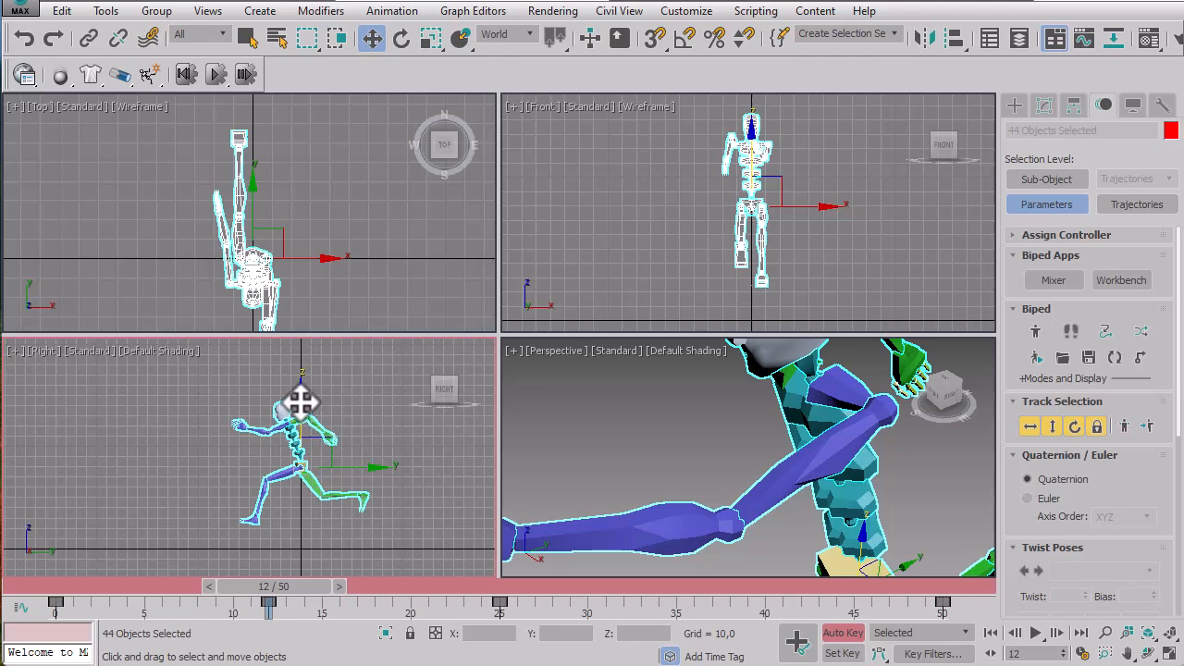
drag(299, 401, 302, 394)
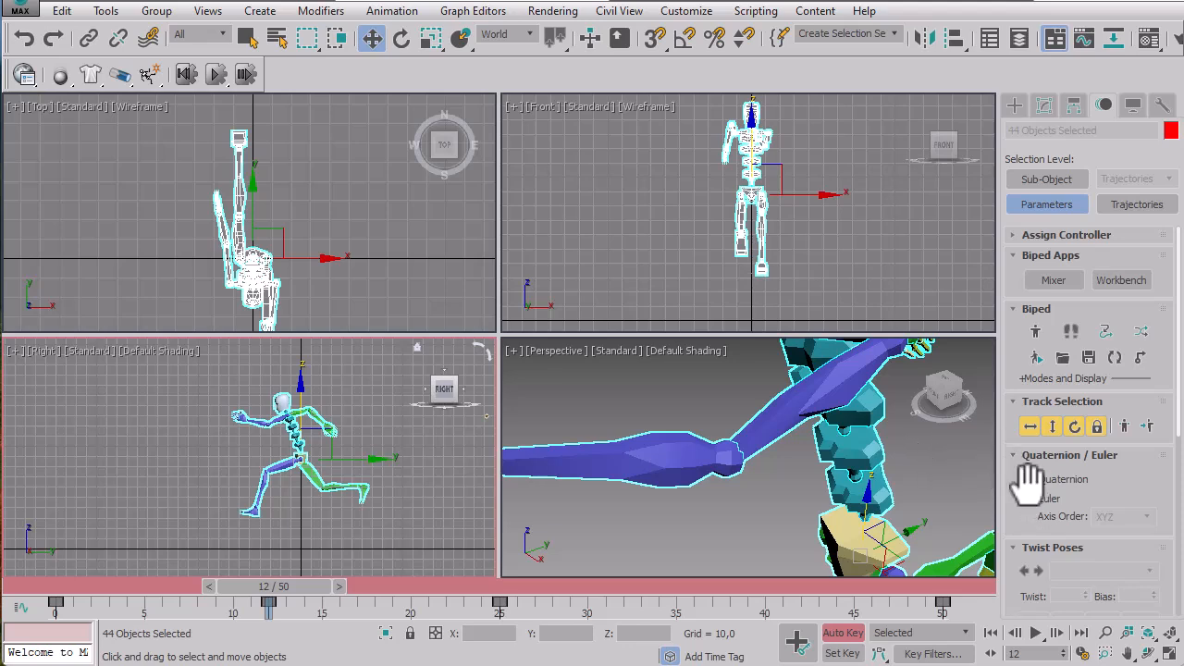
Create a new copy collection for the biped and copy the frame 12 pose into it
drag(1016, 499, 1016, 259)
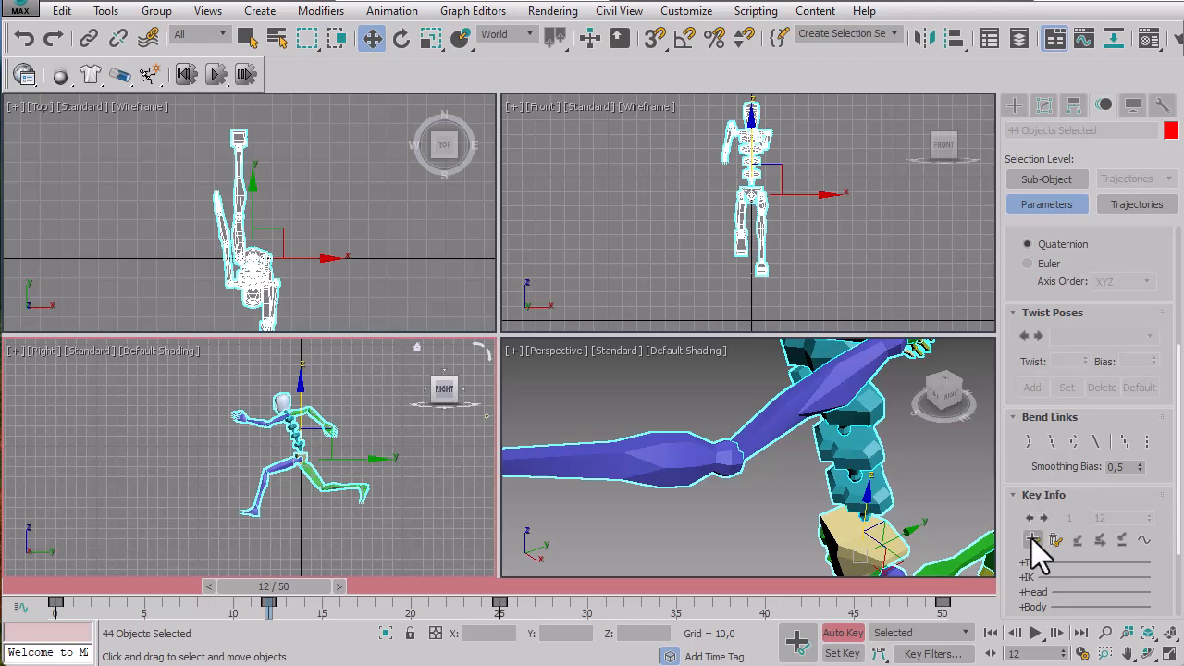
drag(1007, 441, 1030, 169)
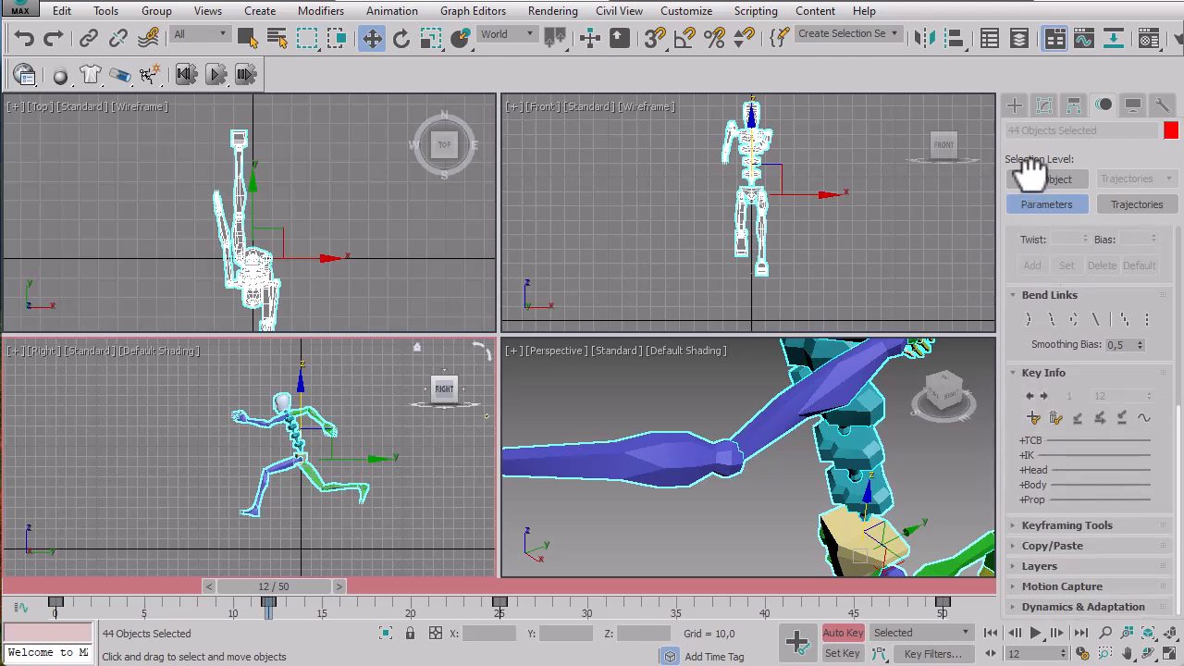
click(1012, 546)
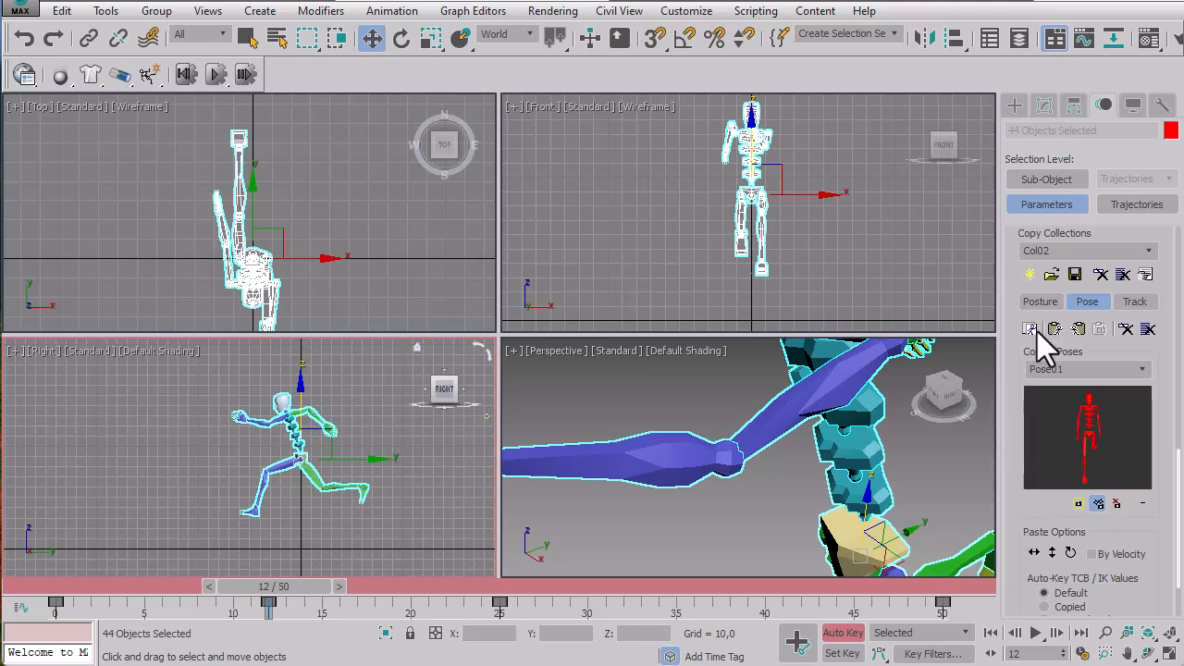
click(1031, 274)
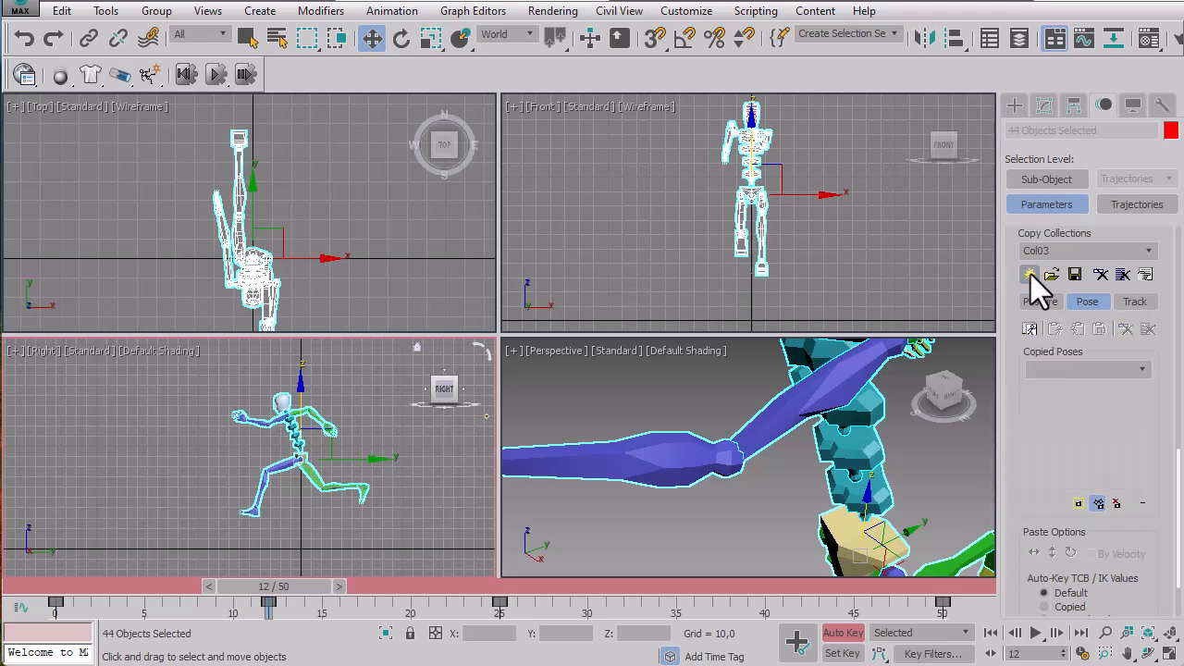
click(1024, 329)
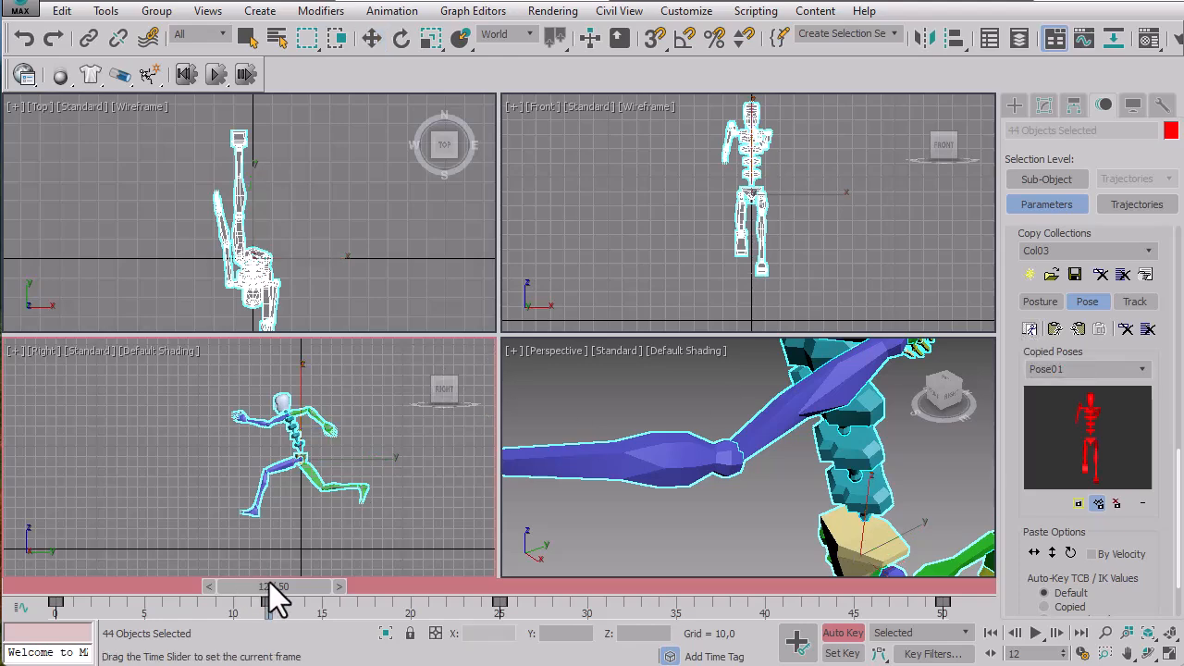
Paste the copied pose mirrored to the opposite side at frame 38 and set a key there
drag(269, 582, 722, 565)
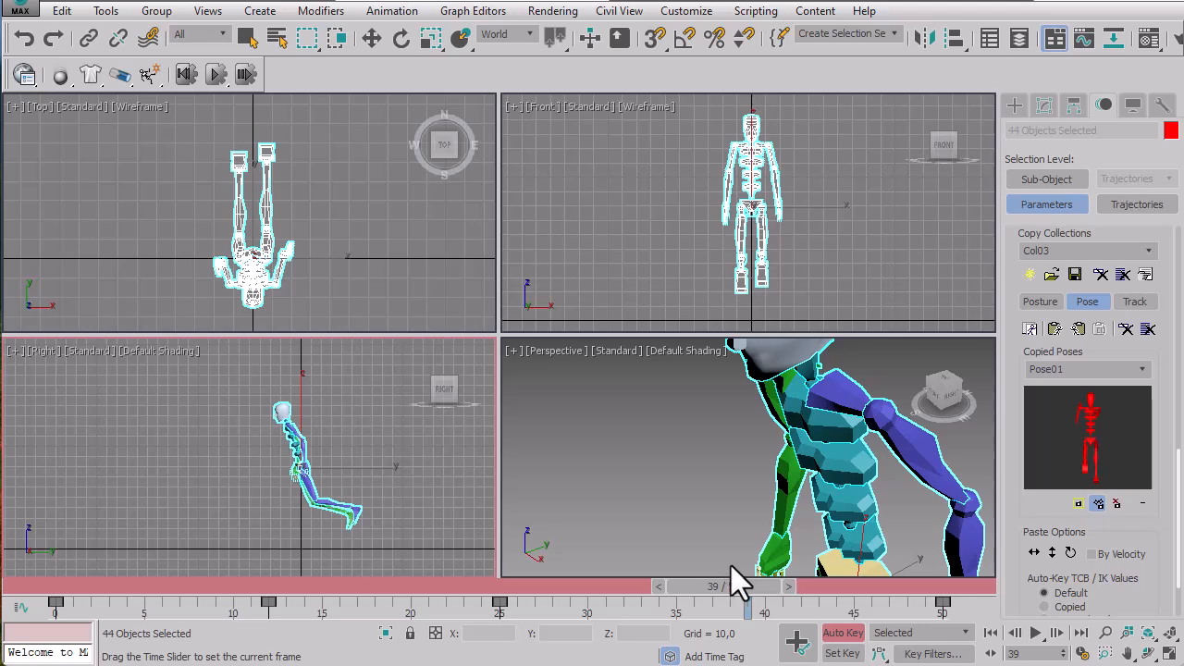
drag(731, 565, 717, 571)
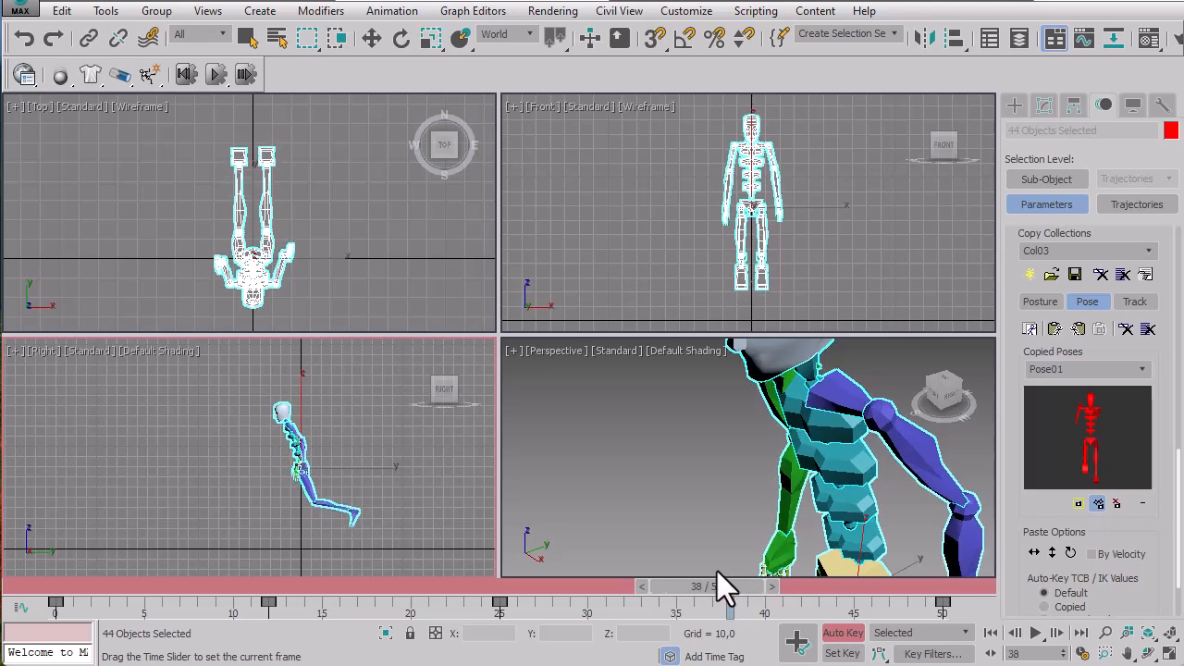
key(w)
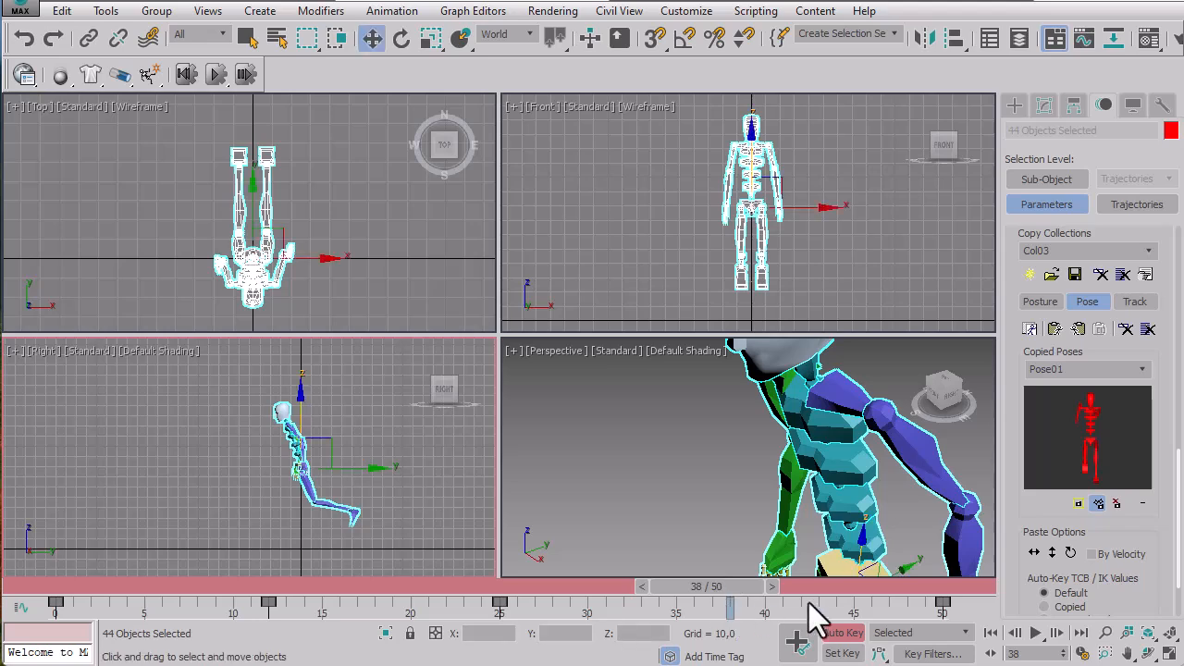
click(1077, 330)
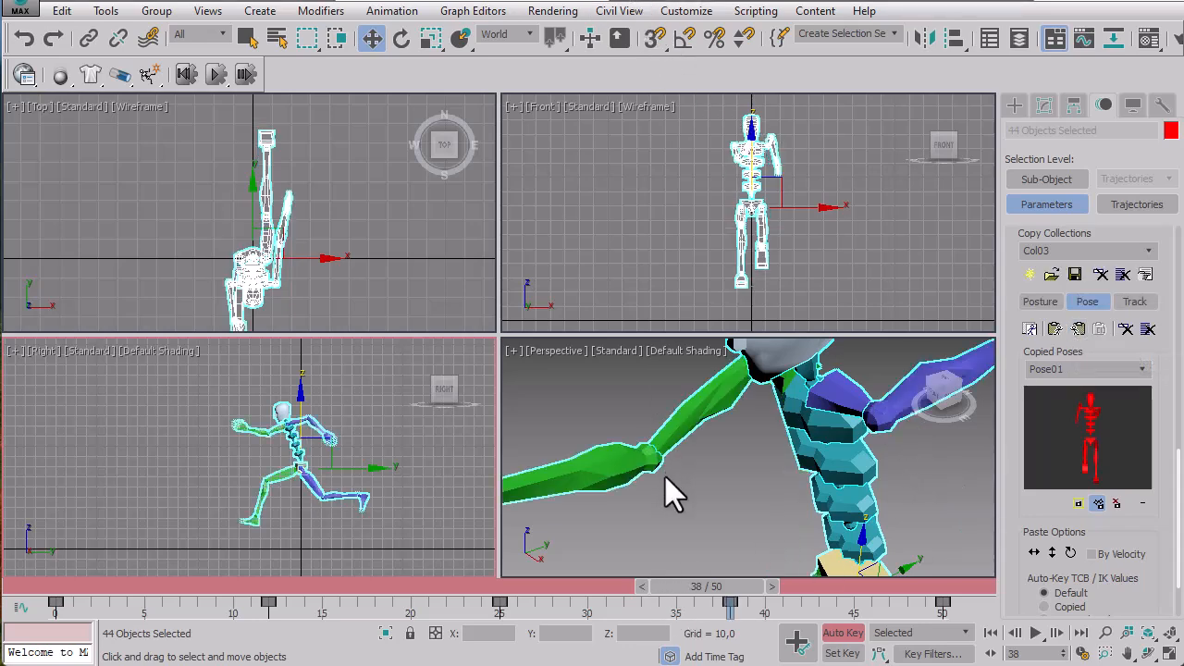
click(795, 640)
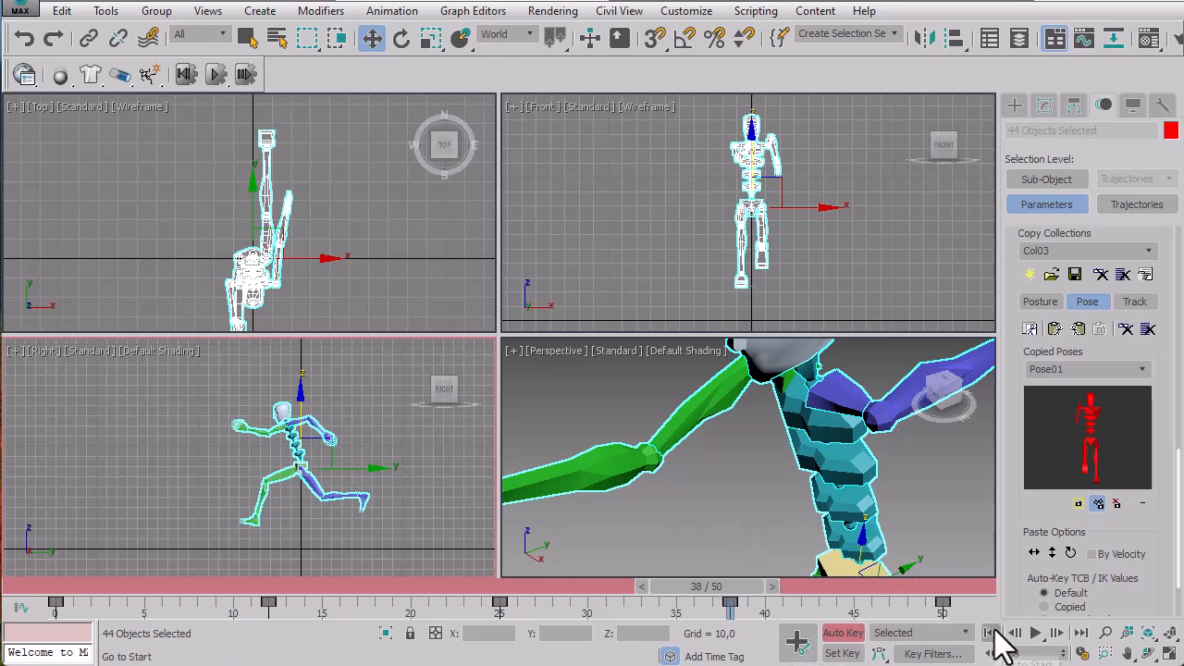
Fit the biped in all four viewports and play the run animation from the first frame, stopping it after review
click(992, 633)
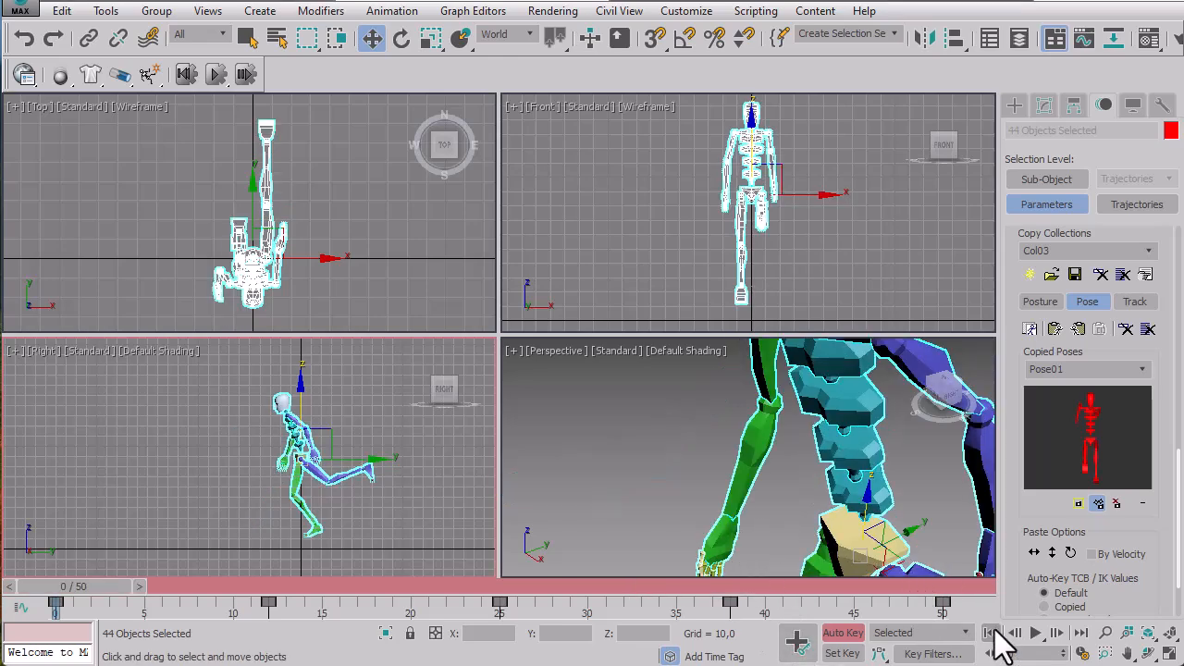
click(1171, 655)
click(1169, 634)
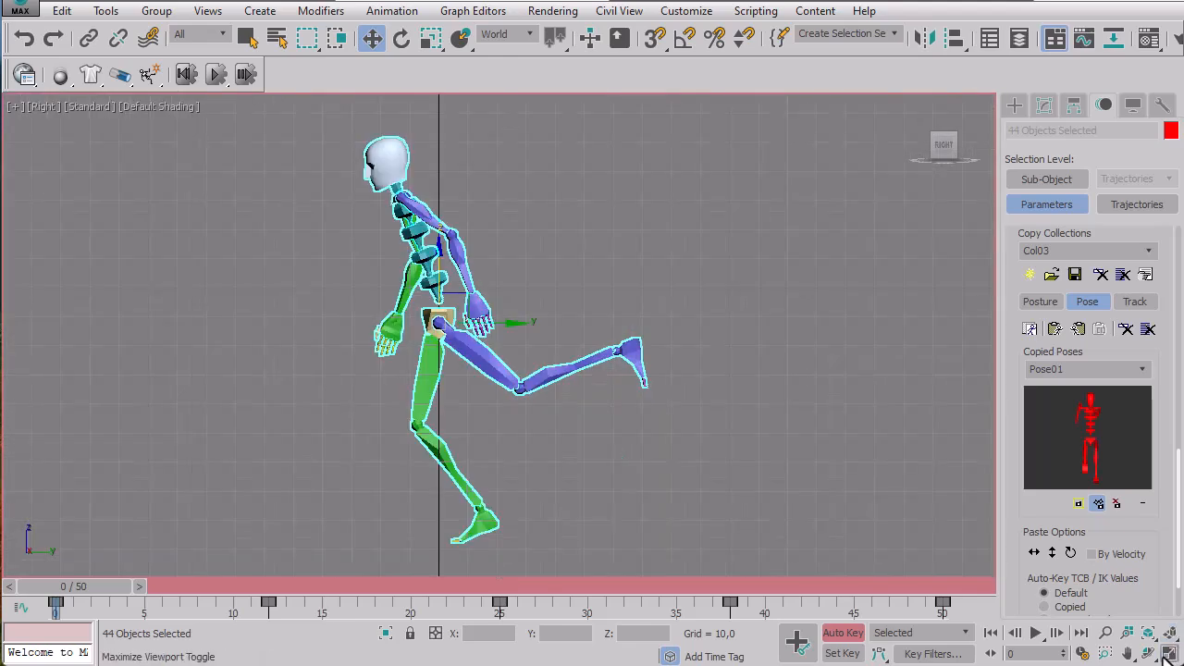
click(1171, 655)
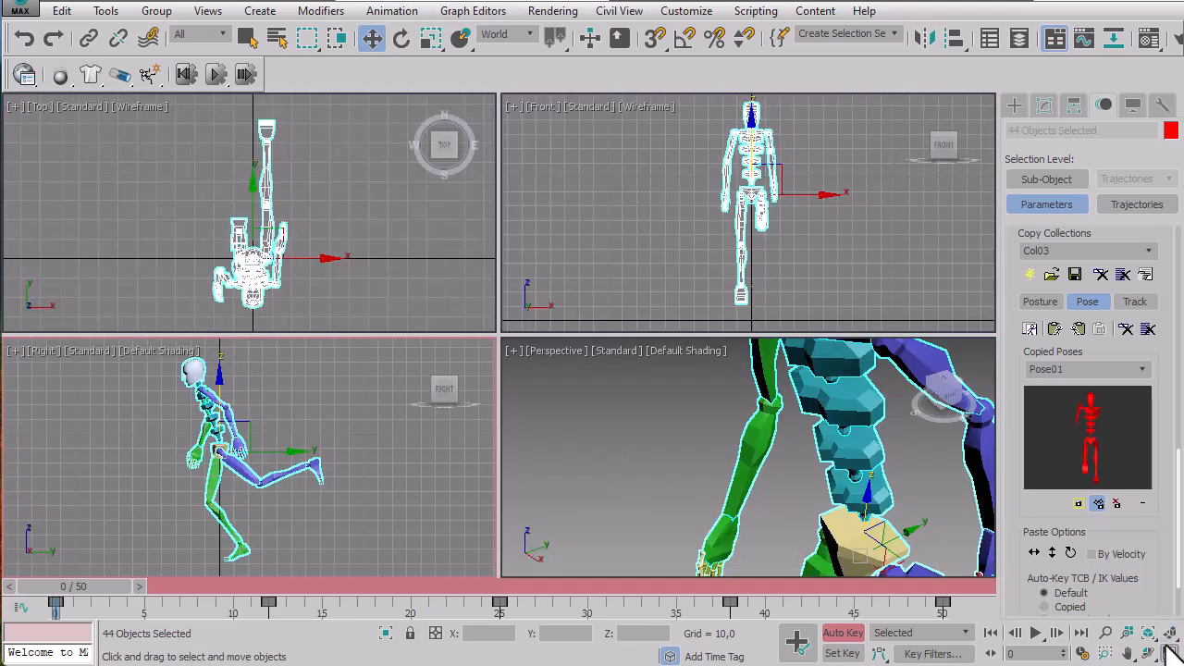
click(1169, 634)
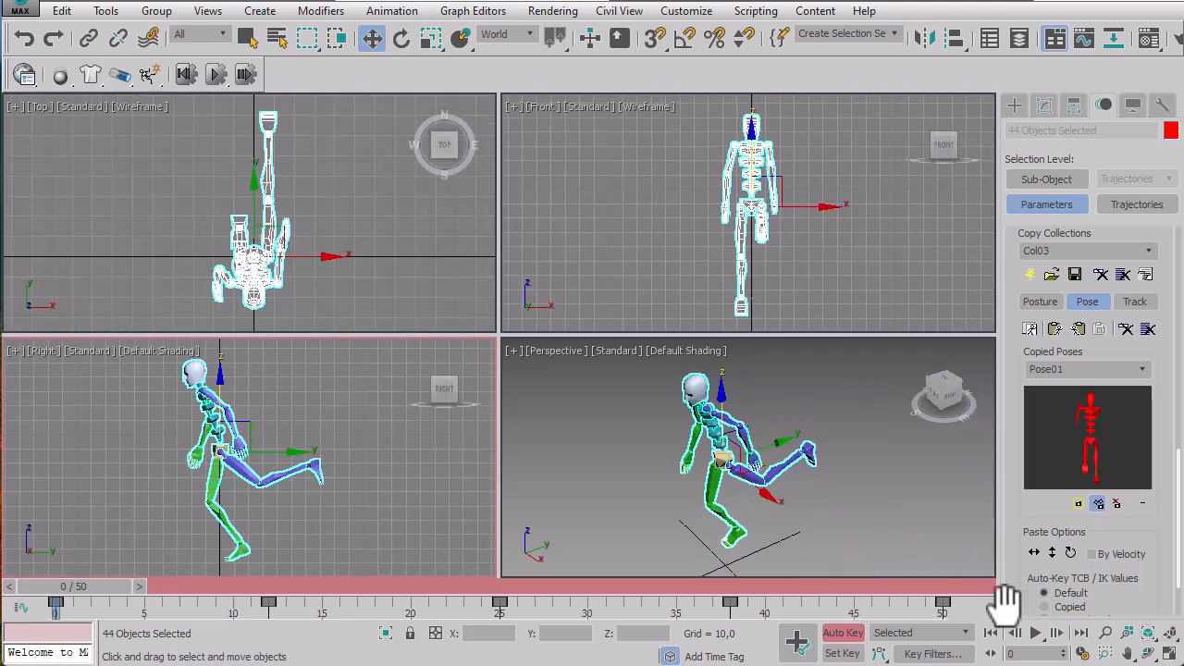
click(1035, 633)
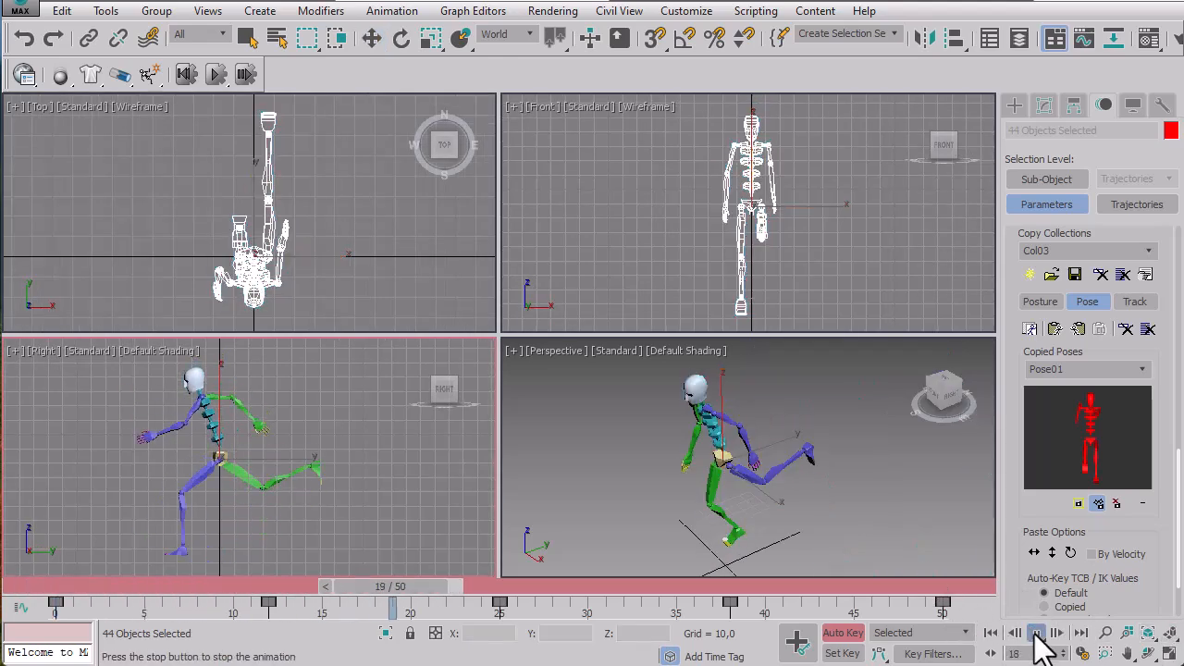
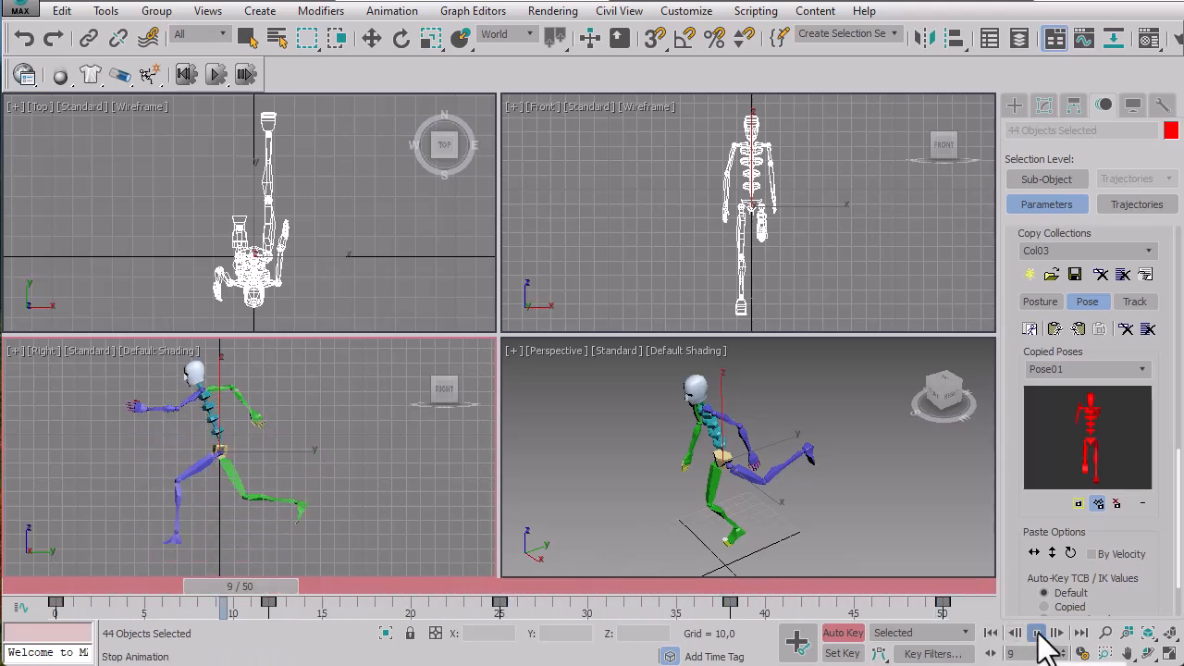
click(1037, 632)
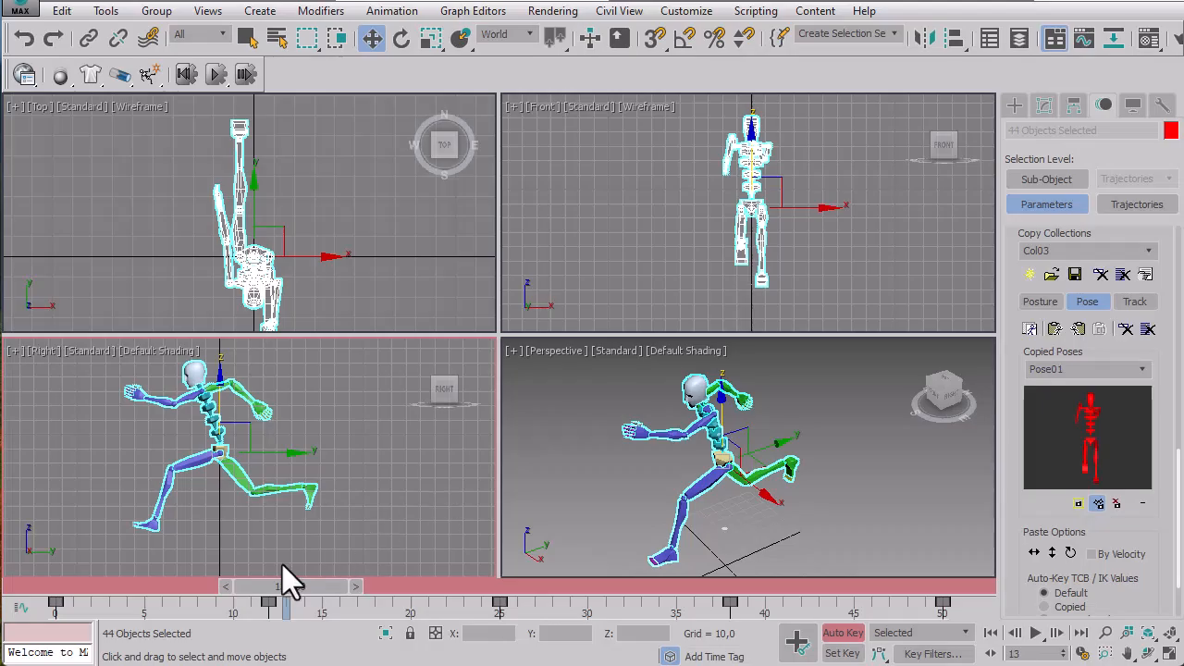
Return to frame 12 and reselect the whole biped with a selection window
drag(274, 585, 264, 630)
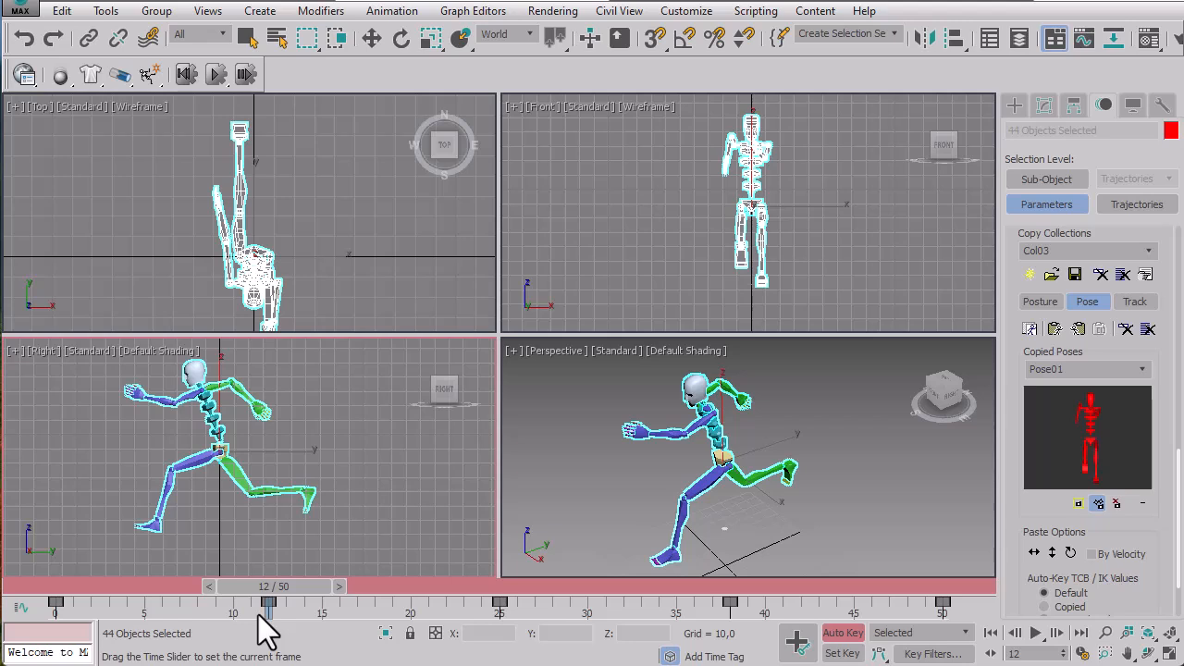
key(w)
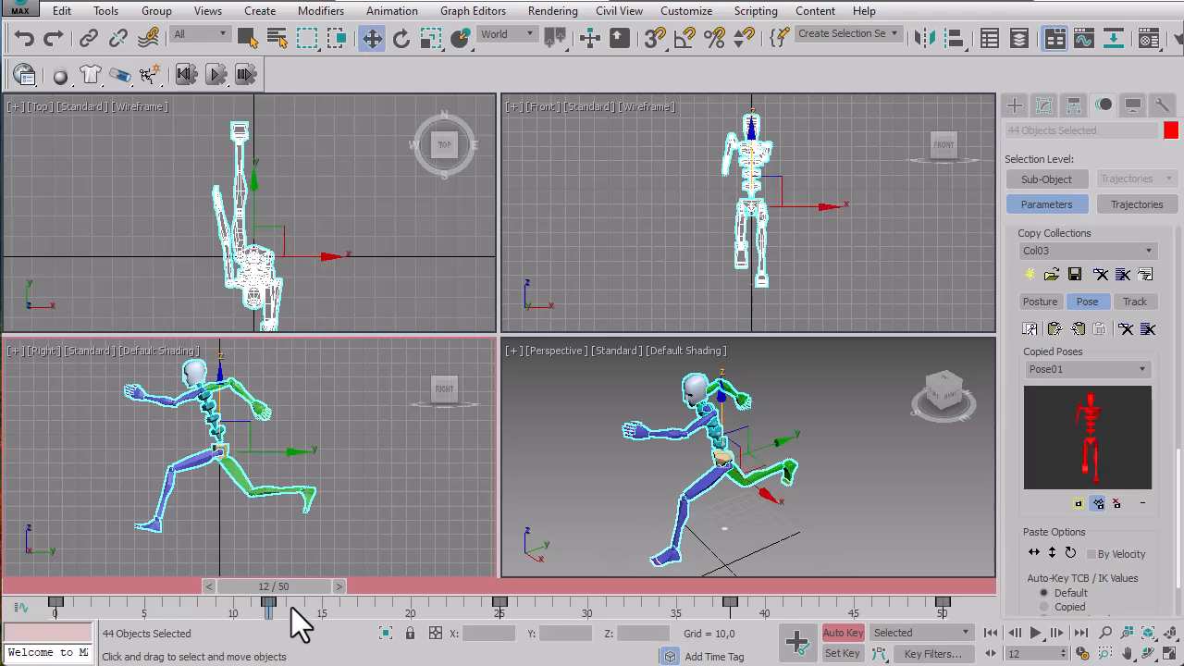
click(88, 352)
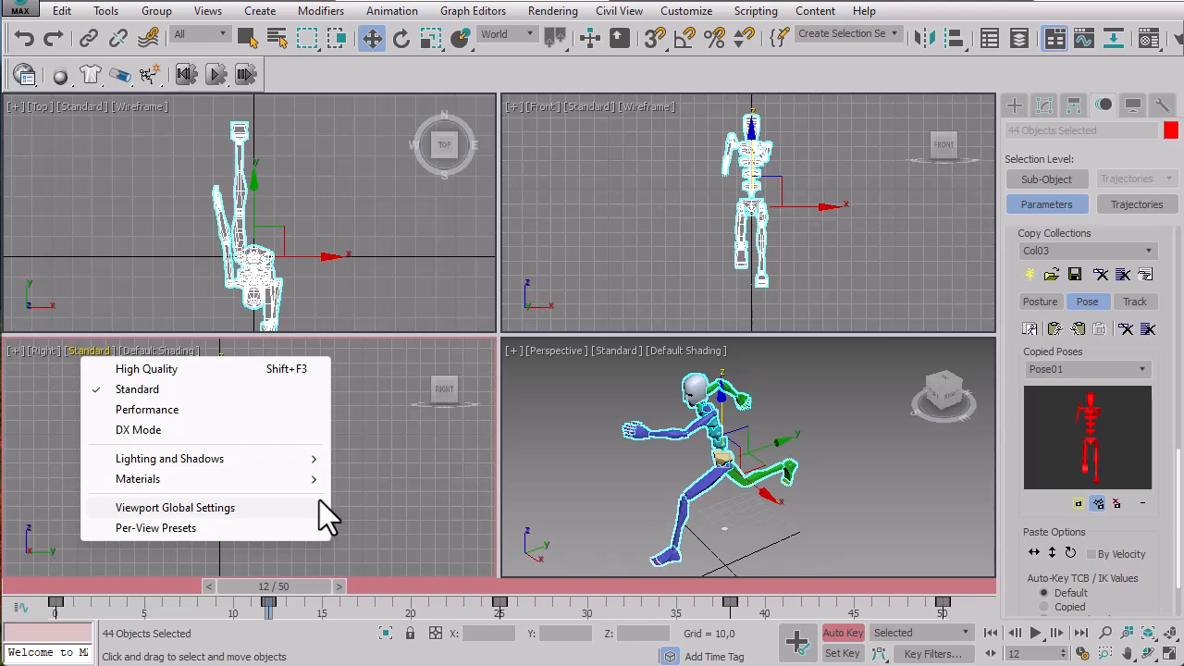
click(151, 204)
drag(102, 544, 184, 496)
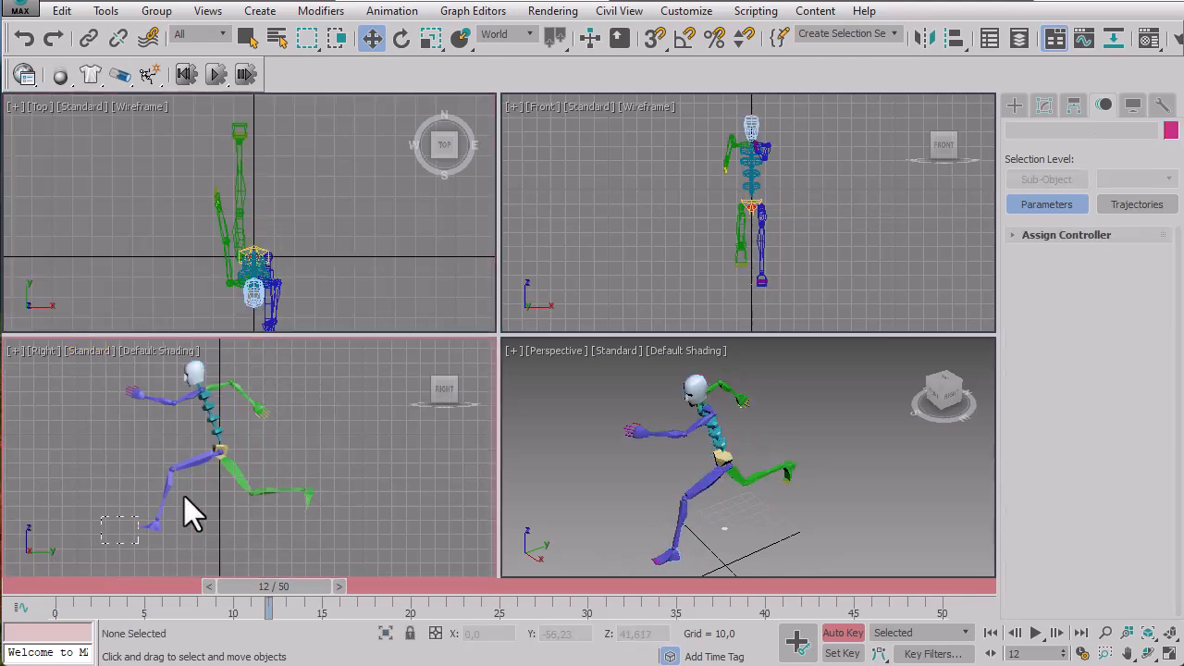
drag(348, 378, 404, 403)
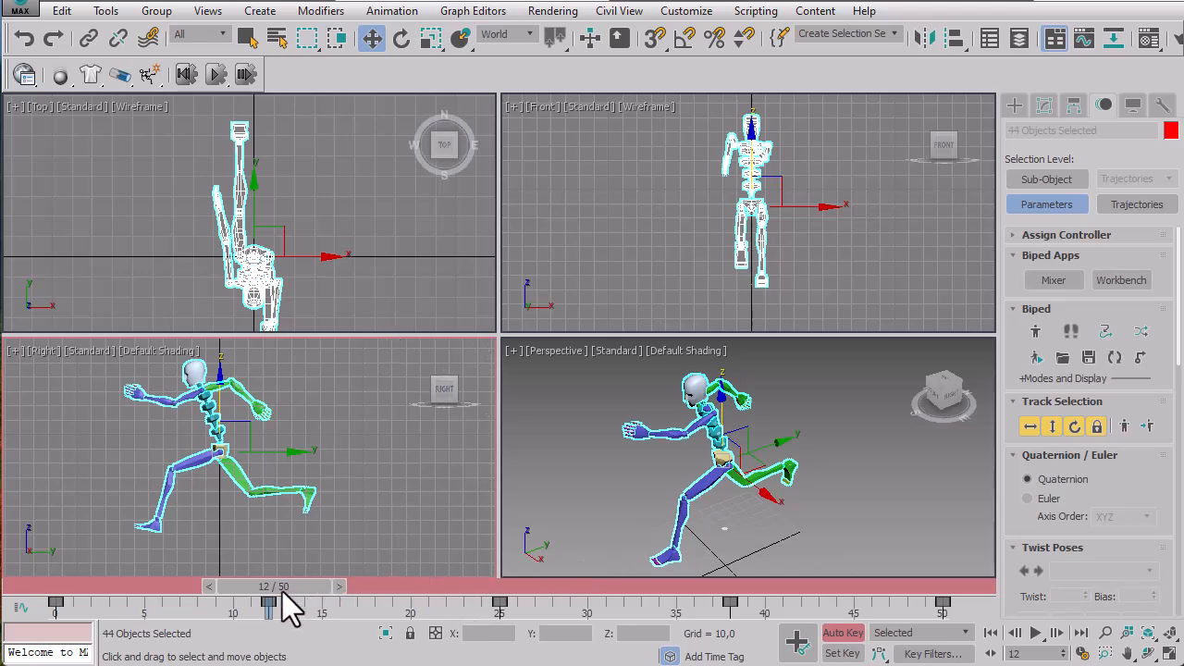
Compare the whole biped's pose at frames 0 and 25, and return to having only the pelvis selected
drag(276, 581, 55, 614)
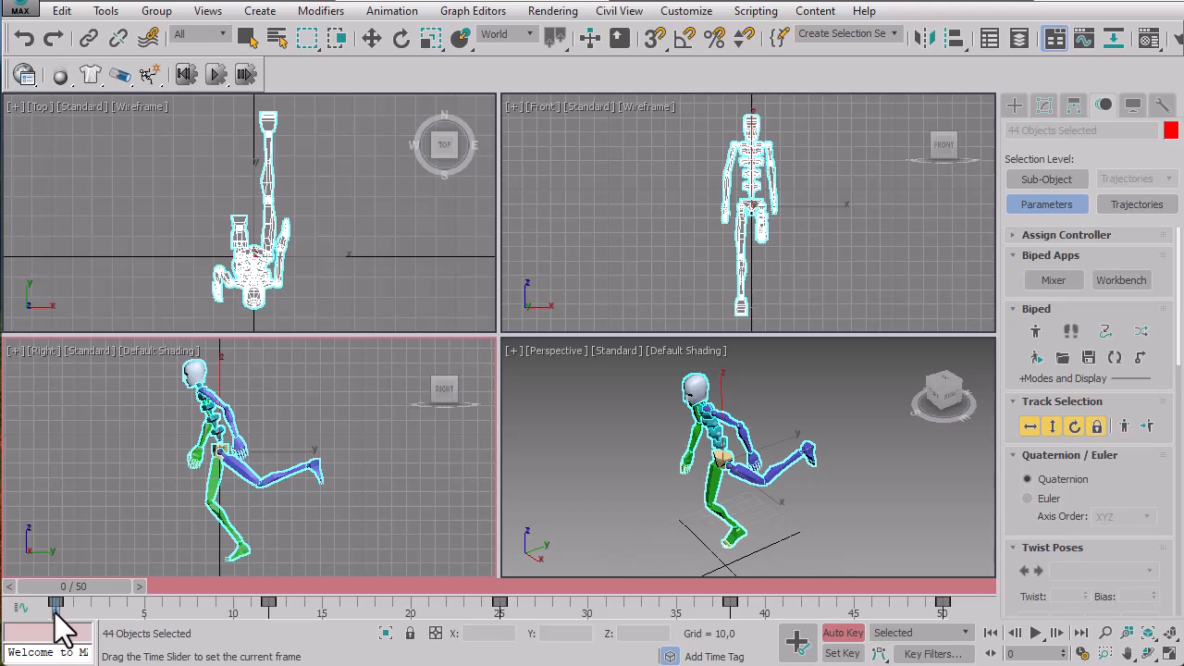
drag(55, 609, 494, 609)
key(w)
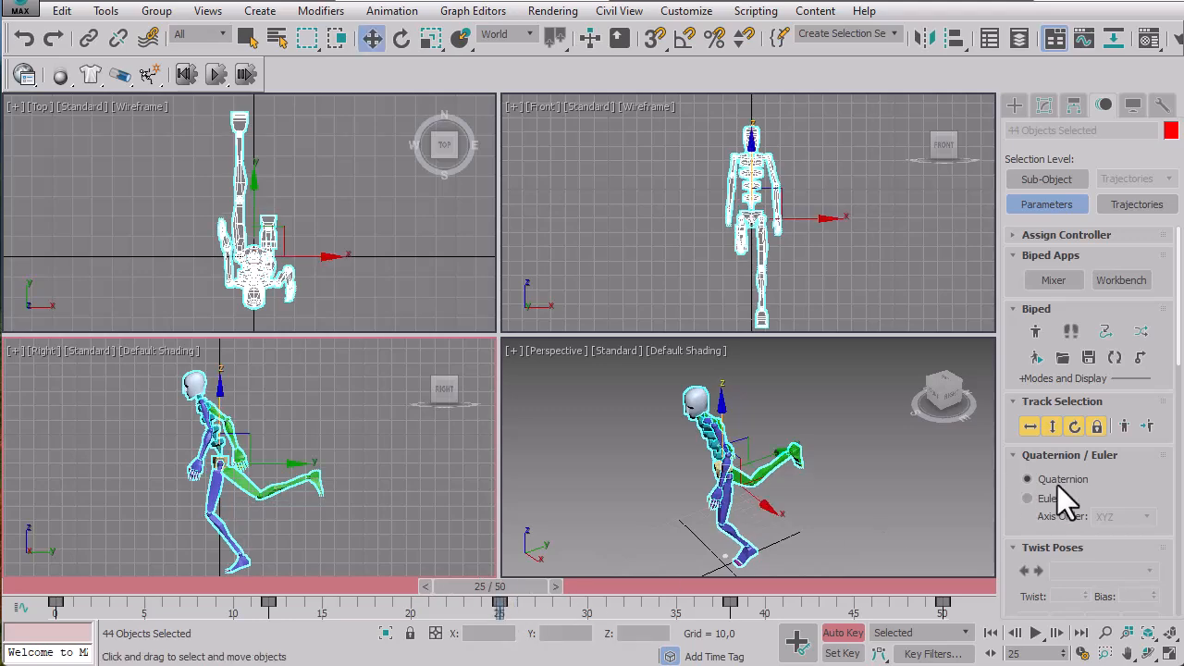
key(ctrl+z)
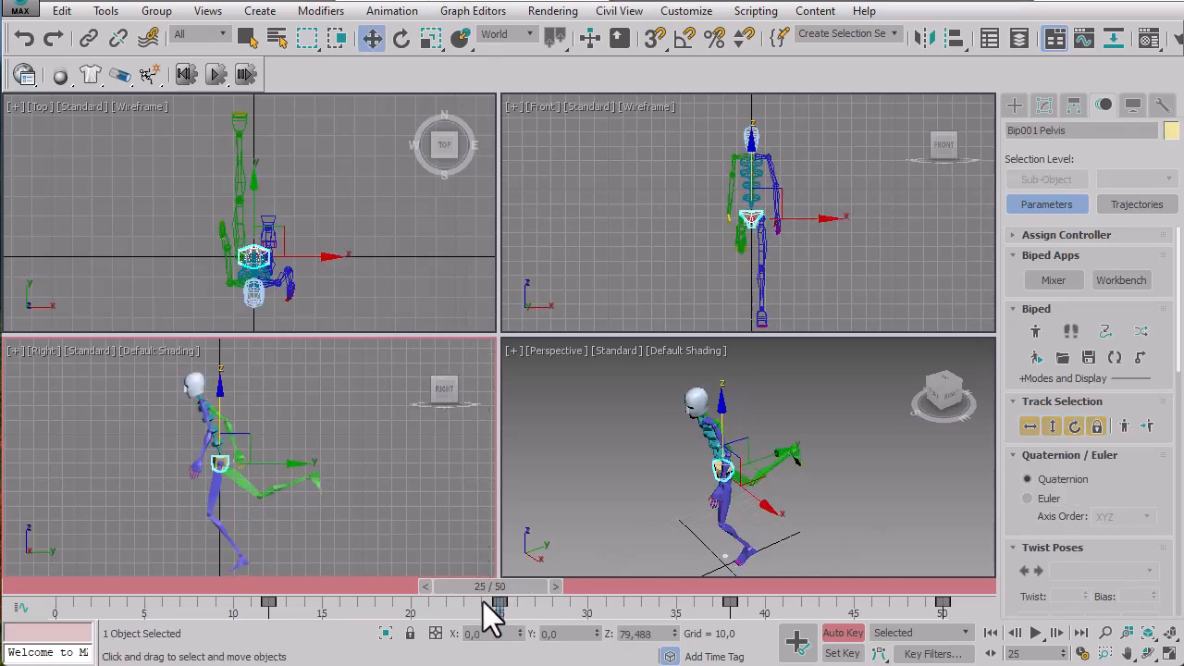
Compare the pelvis's Z height at frames 0, 12 and 25, finishing on frame 12
drag(493, 586, 284, 595)
key(w)
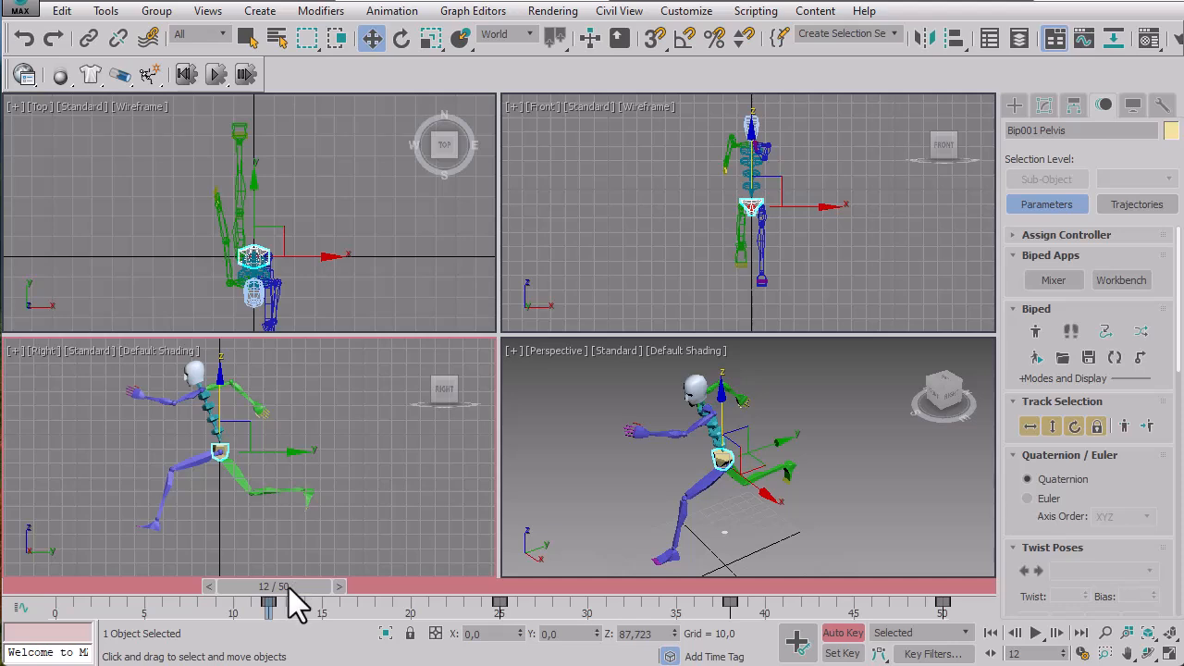
drag(285, 590, 513, 598)
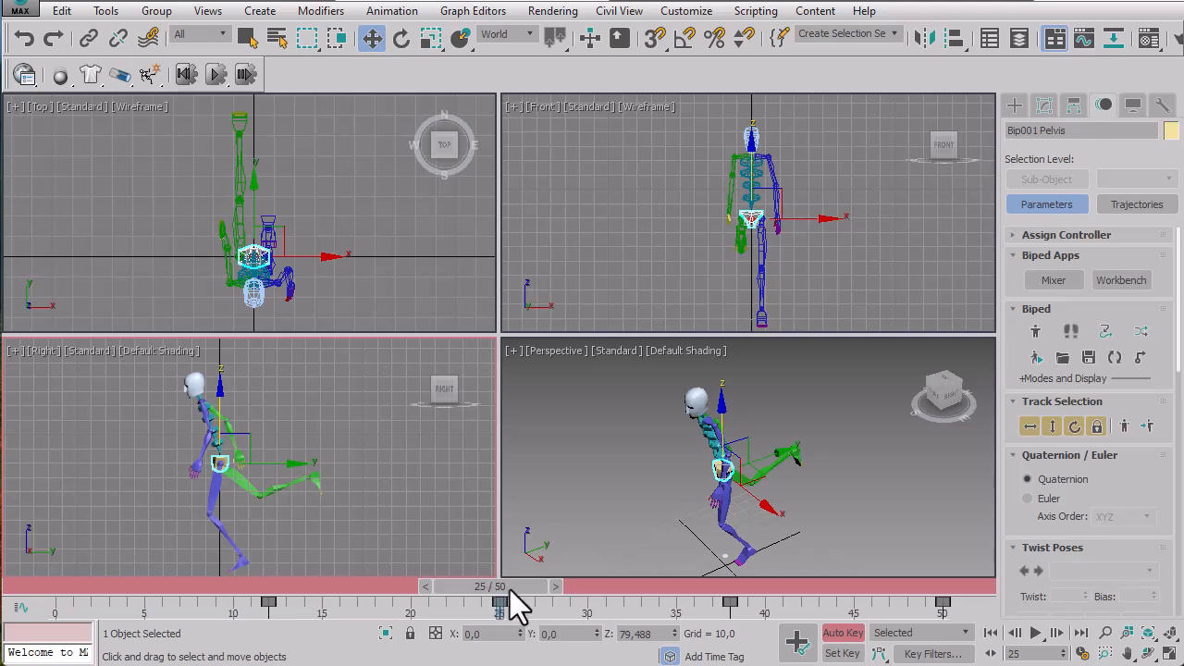
drag(507, 591, 13, 593)
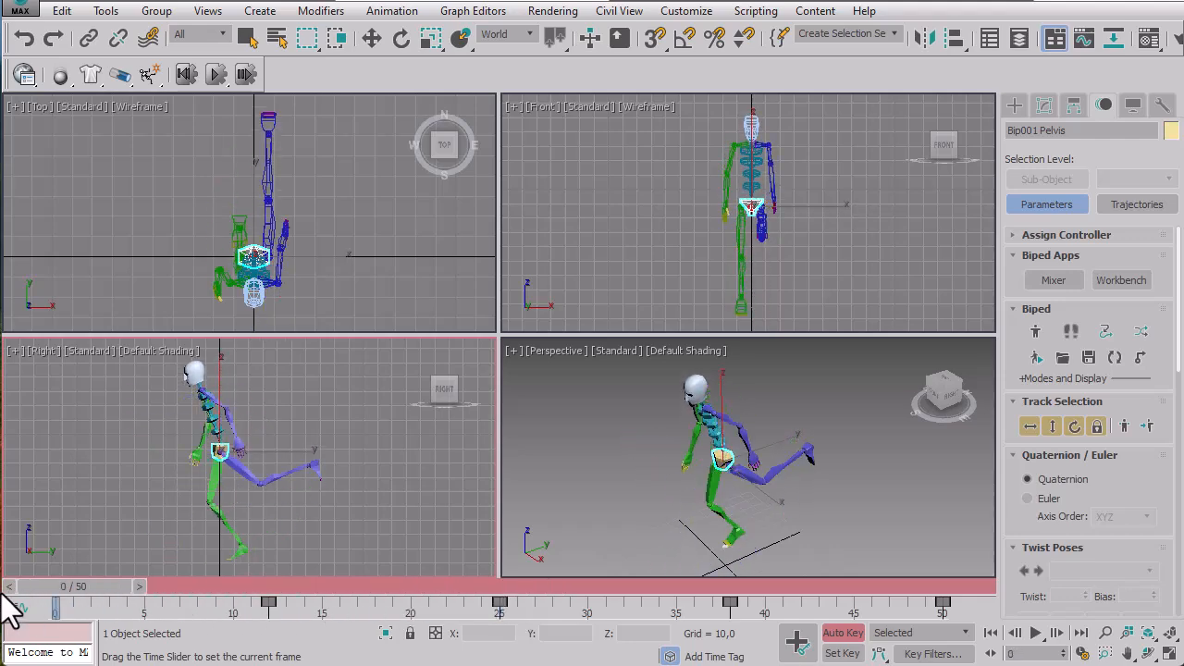
key(w)
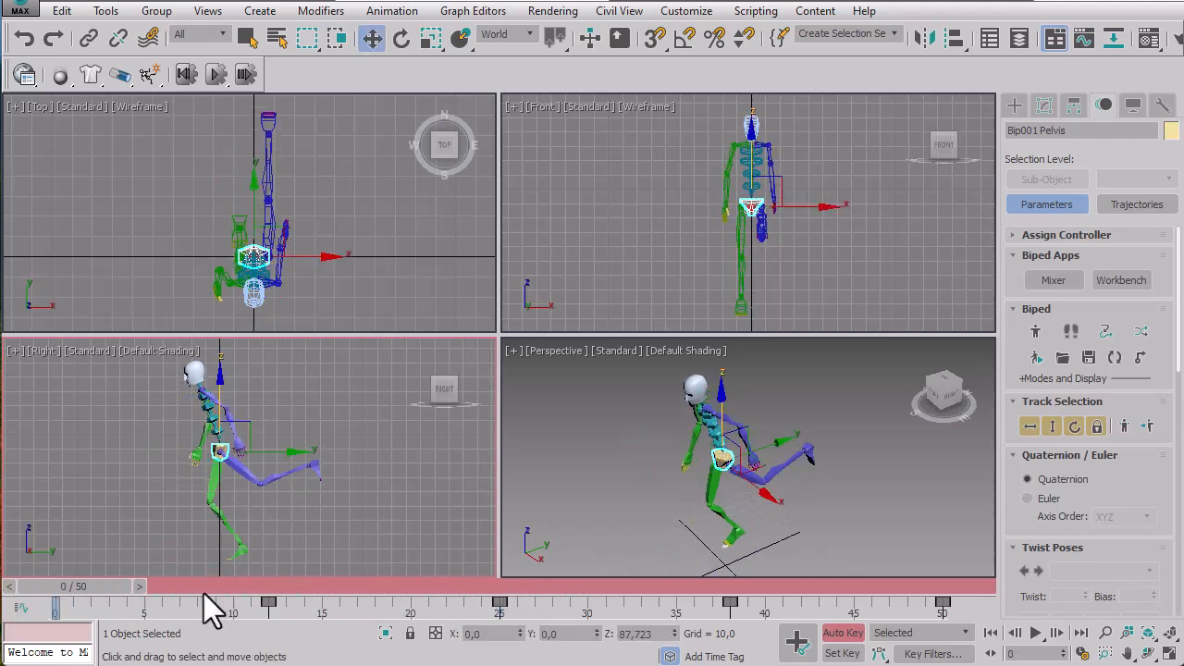
drag(122, 583, 529, 586)
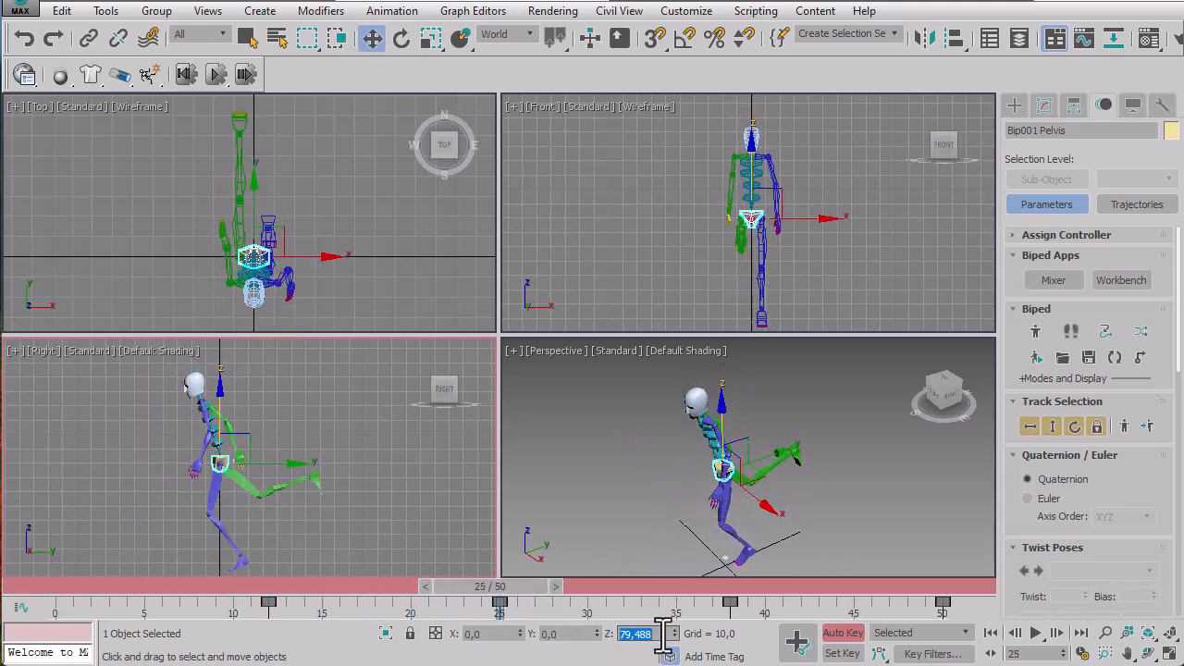
drag(469, 587, 74, 594)
key(w)
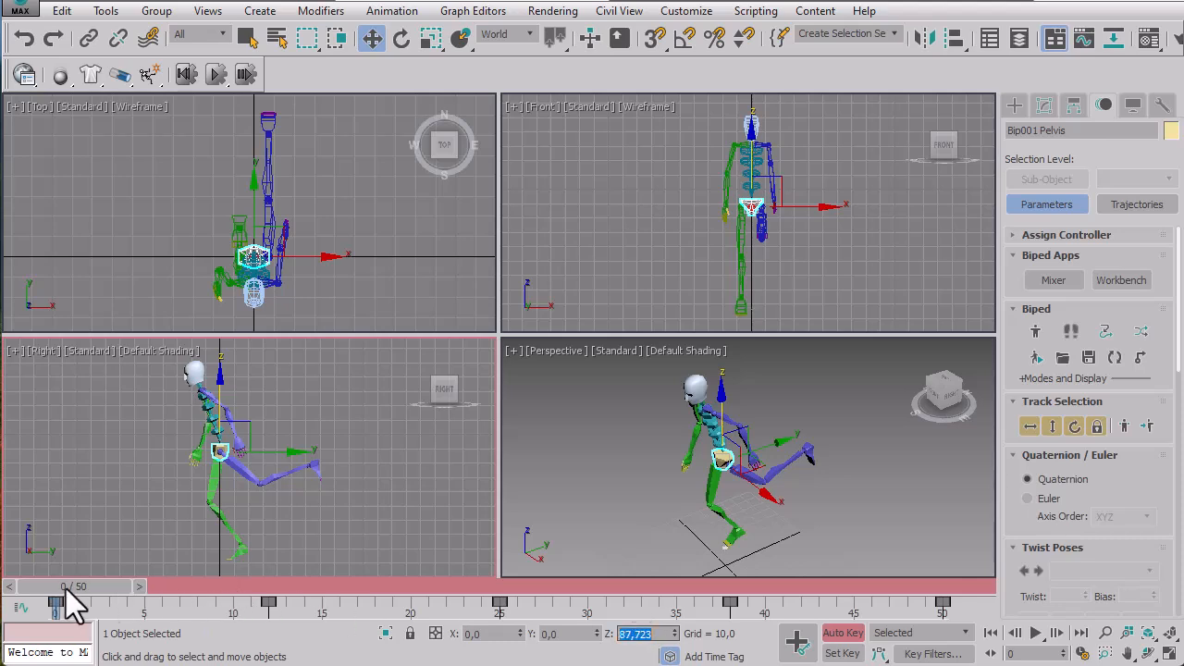
drag(66, 594, 277, 564)
key(w)
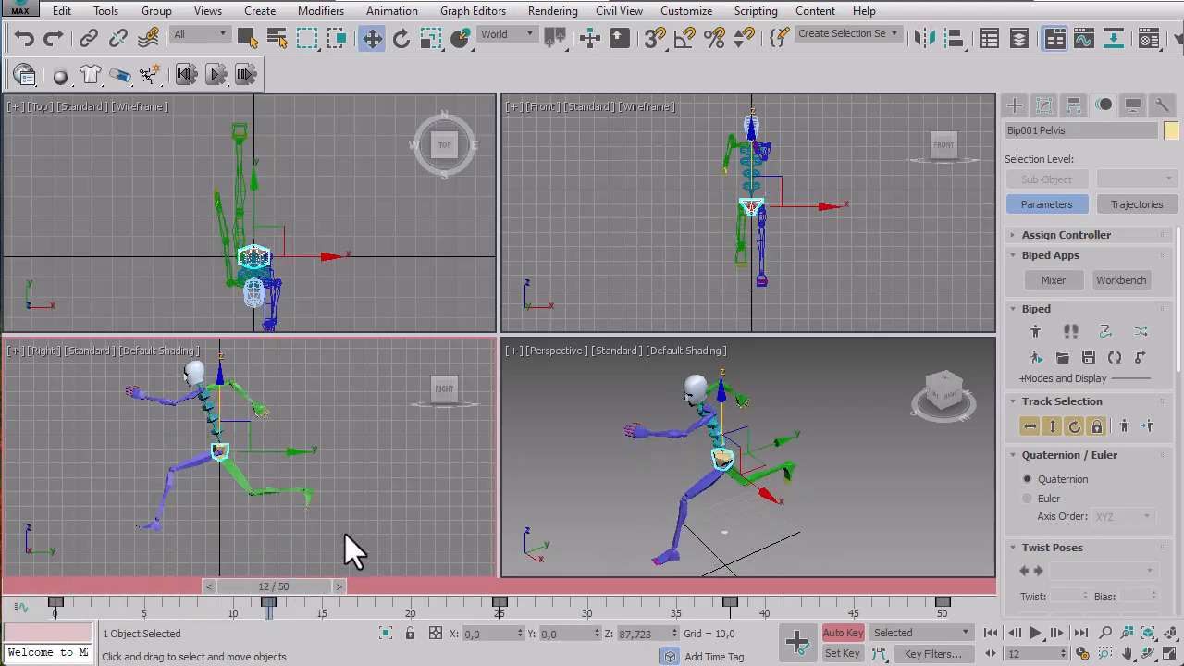
Select the whole biped, check its height at frame 25, and lower it about 7.8 units along Z at frame 0
key(ctrl+a)
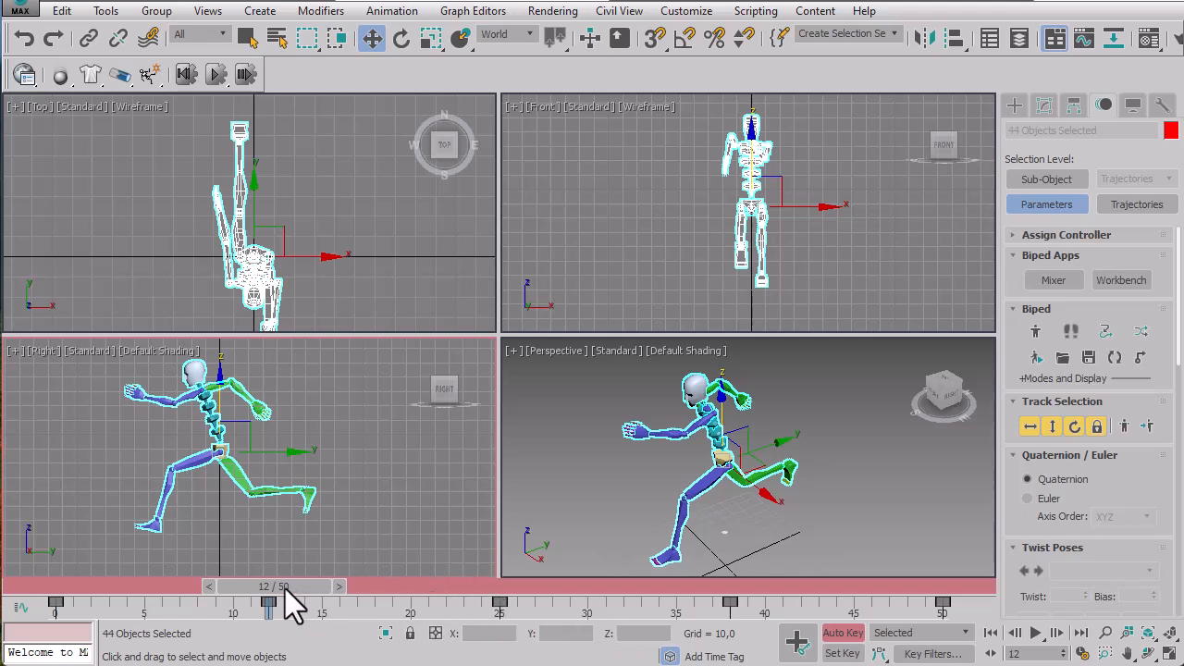
drag(284, 586, 511, 586)
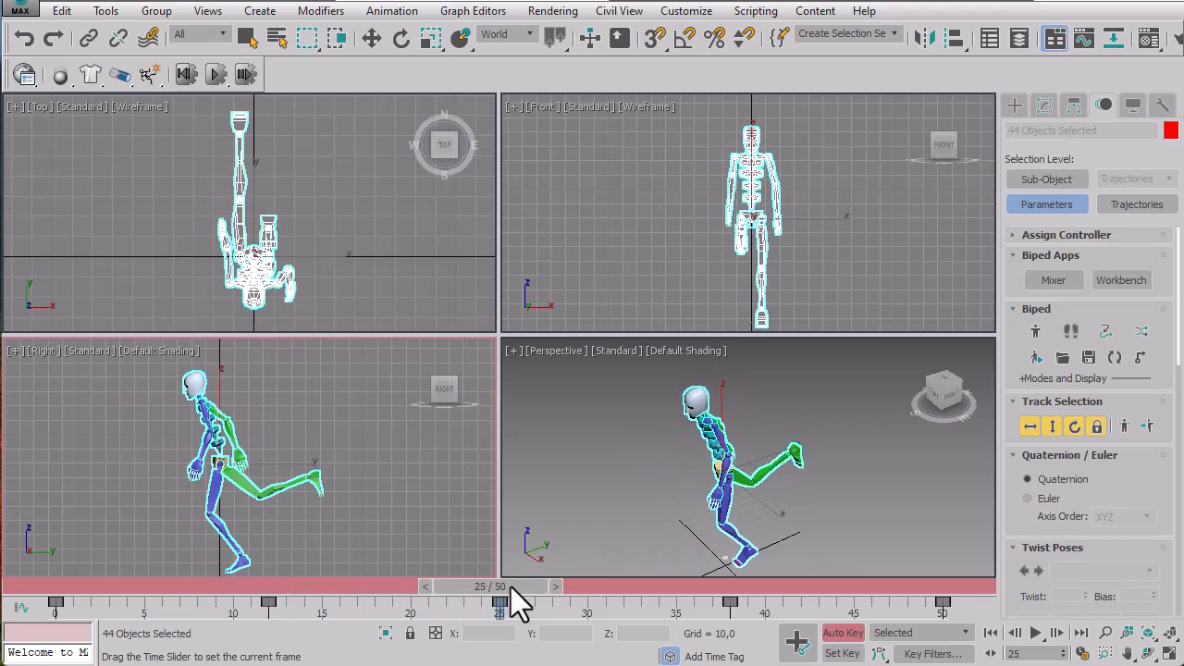
key(w)
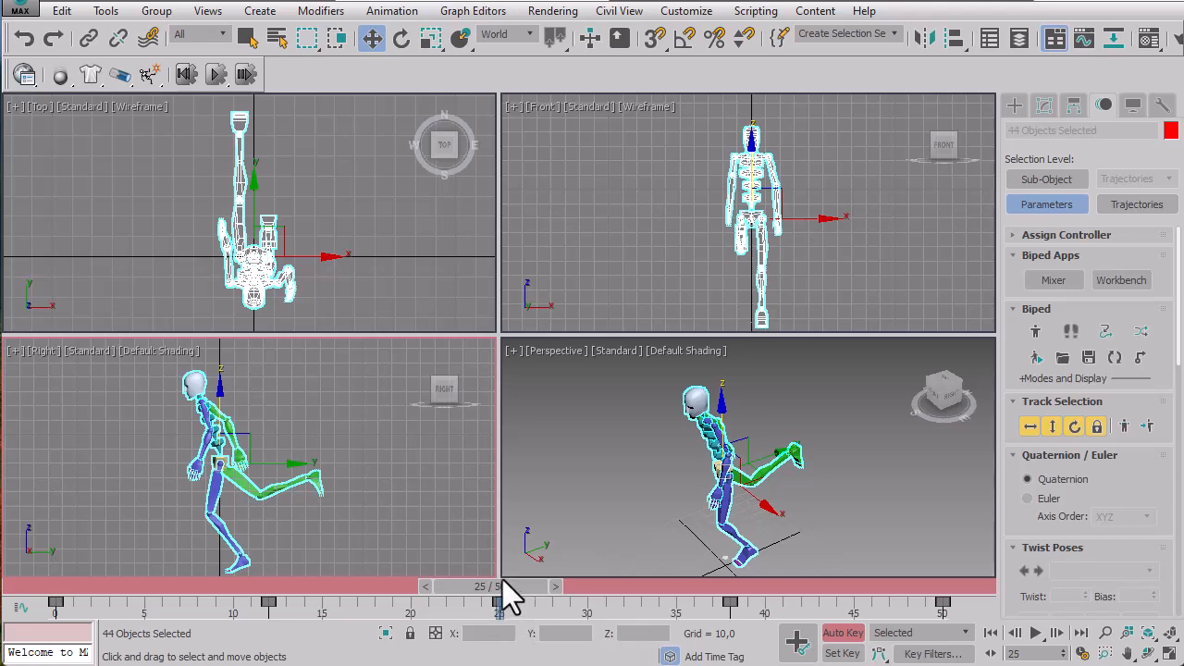
drag(501, 585, 72, 569)
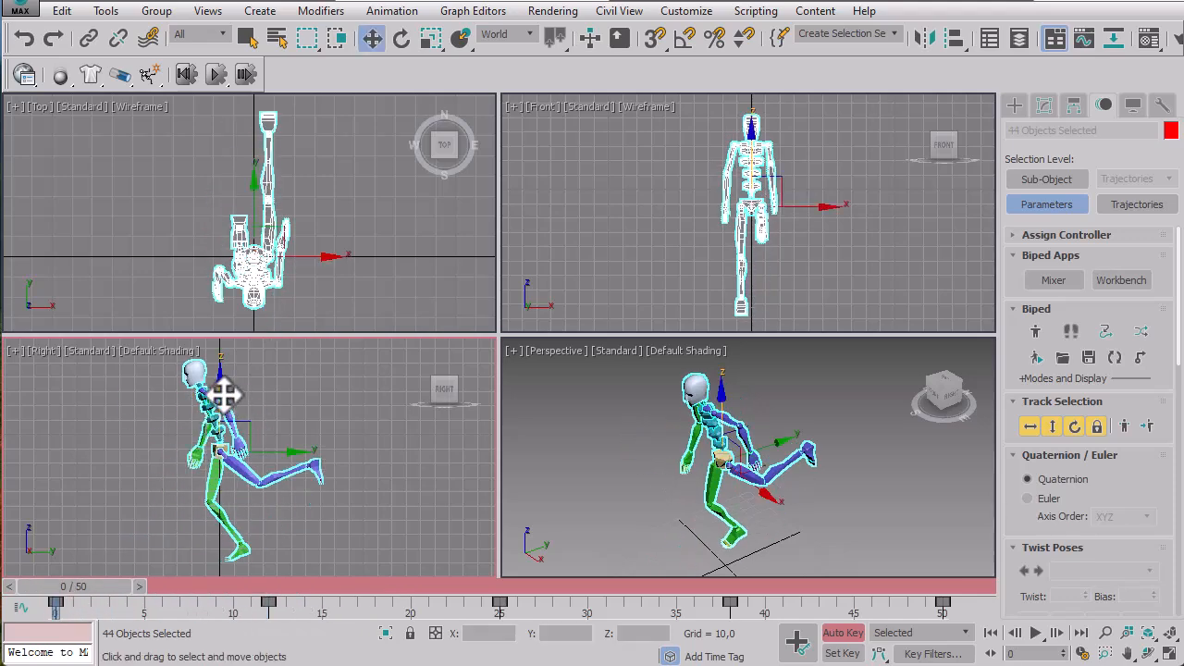
drag(224, 395, 224, 404)
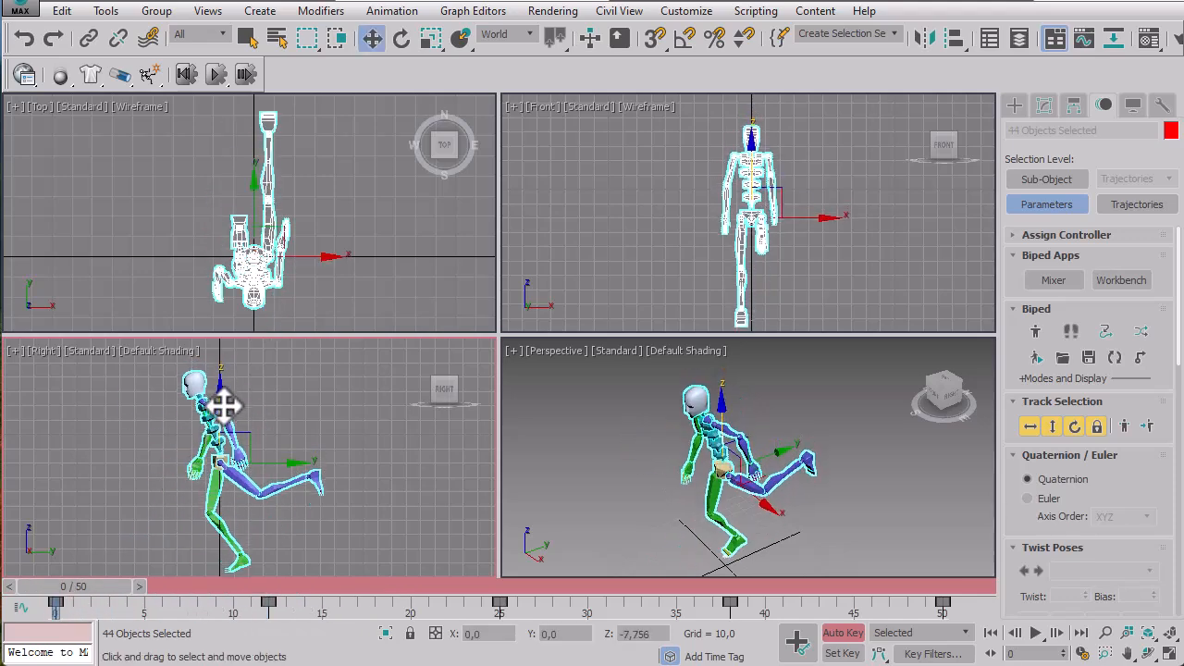
Go to frame 38, reselect the whole biped and raise it vertically along Z
drag(95, 584, 736, 585)
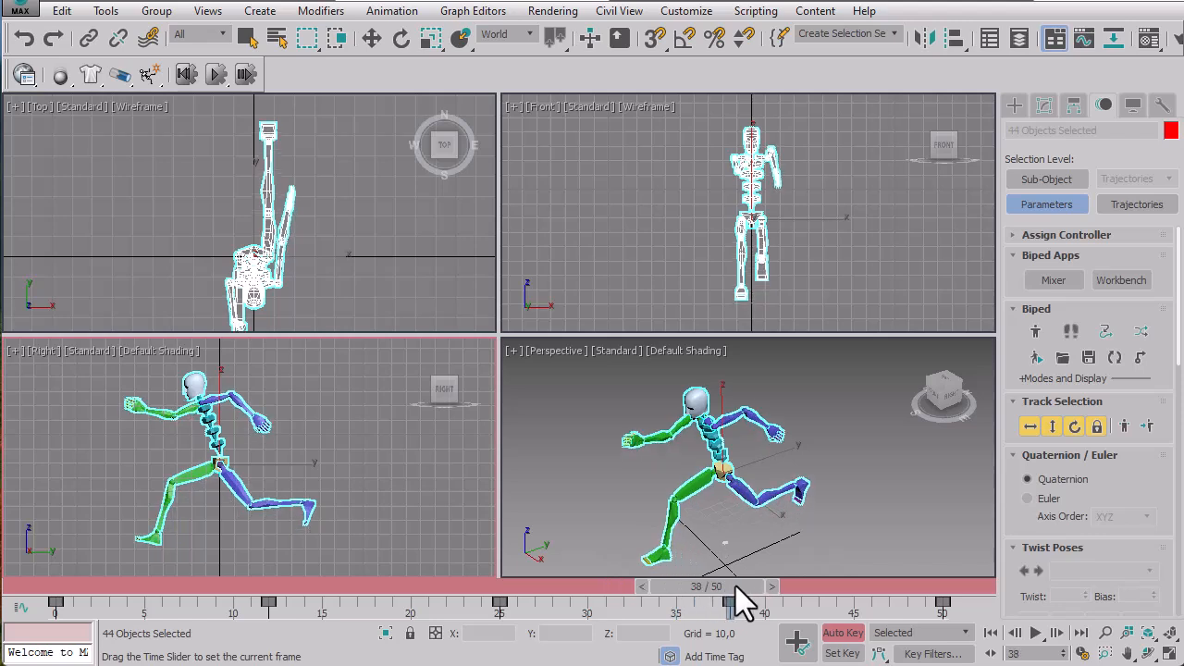
key(w)
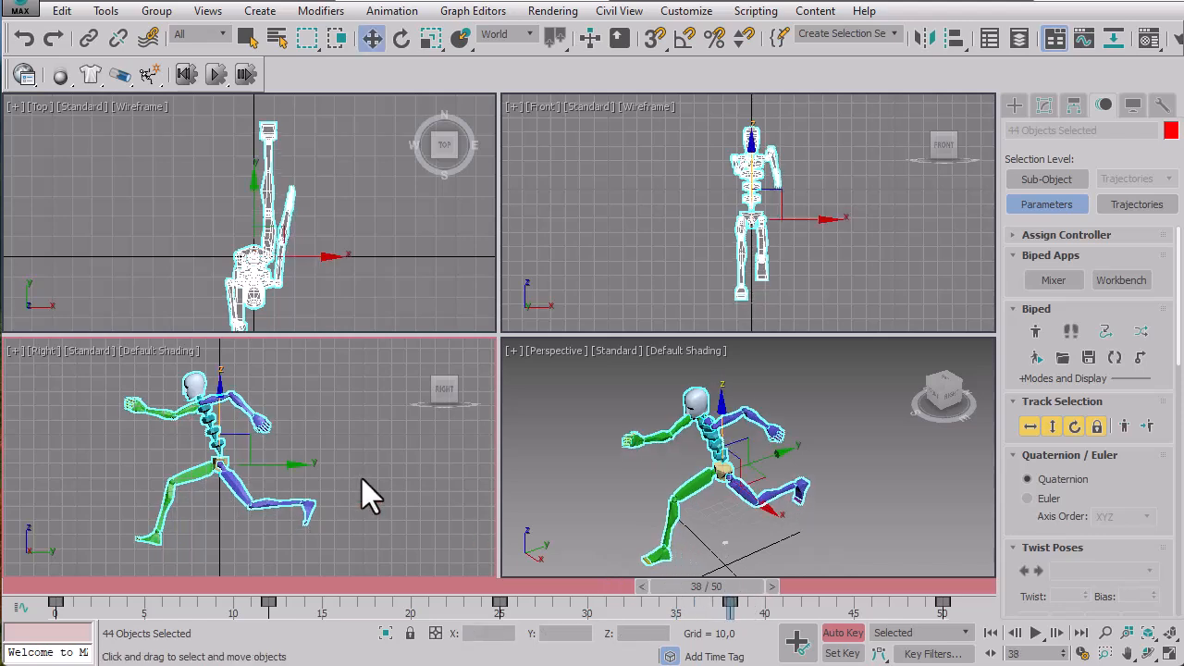
click(224, 412)
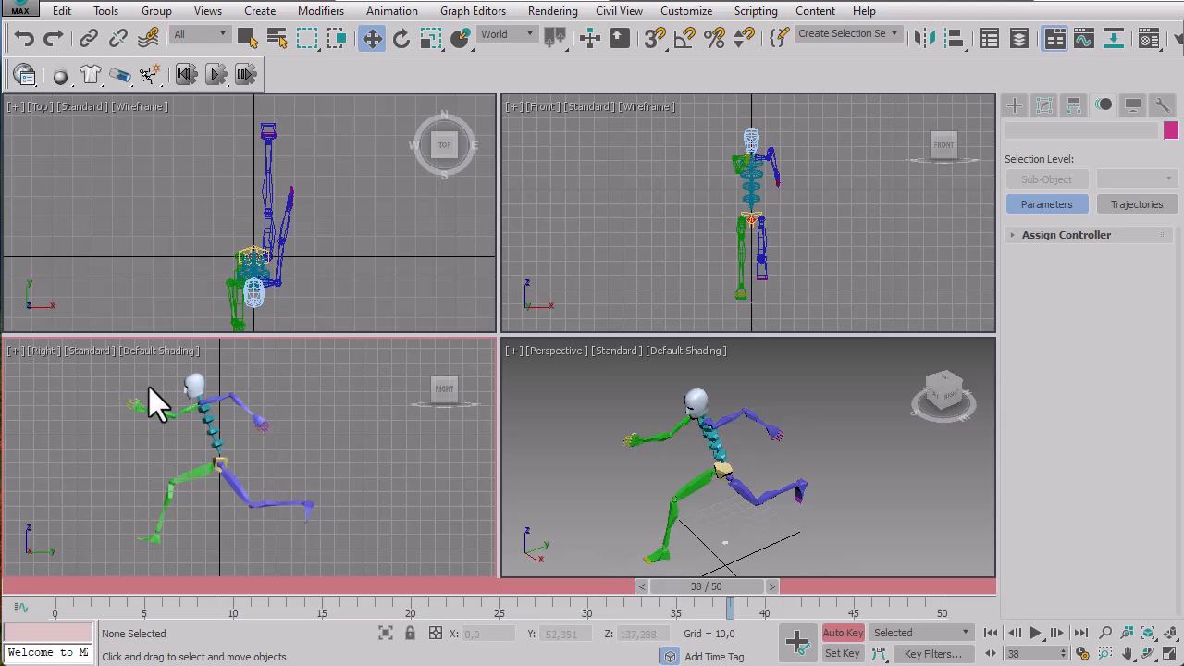
key(ctrl+a)
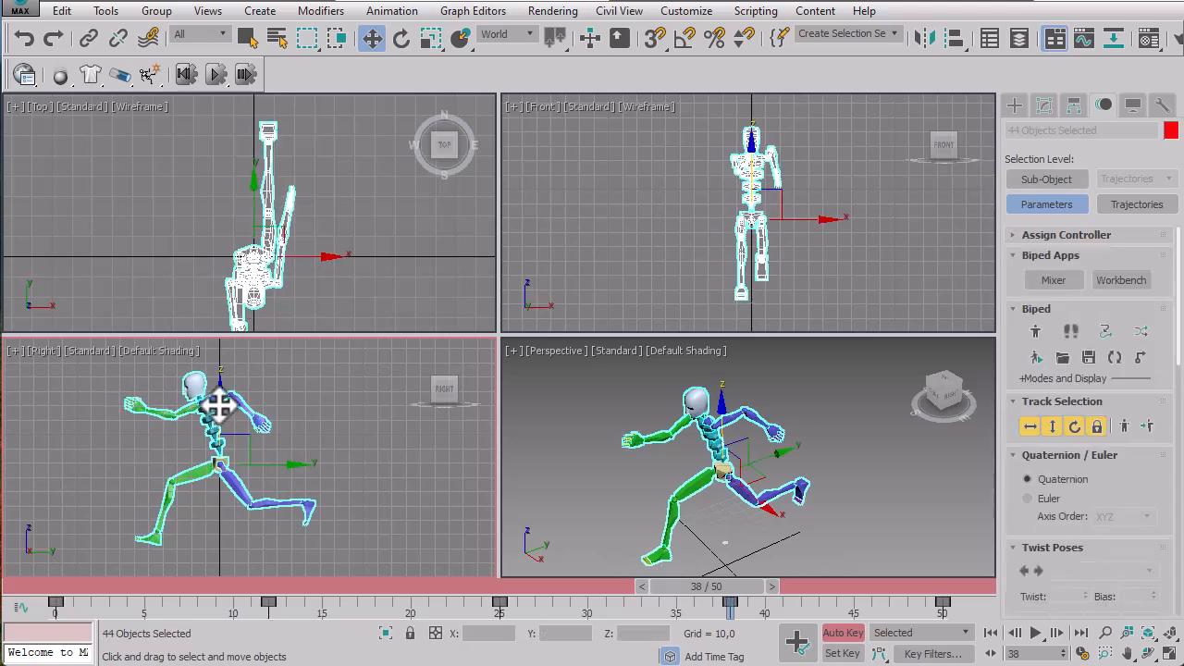
drag(220, 405, 220, 389)
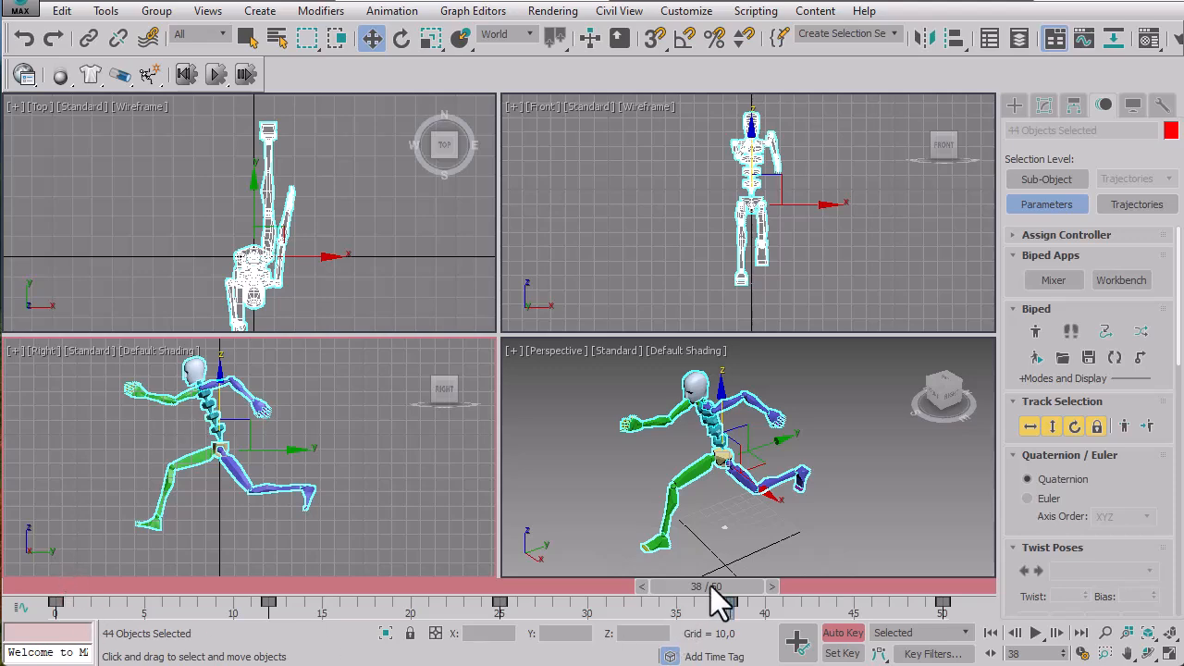
Review the motion through frame 50, play the run animation from frame 0, and return to the first frame
drag(711, 586, 936, 575)
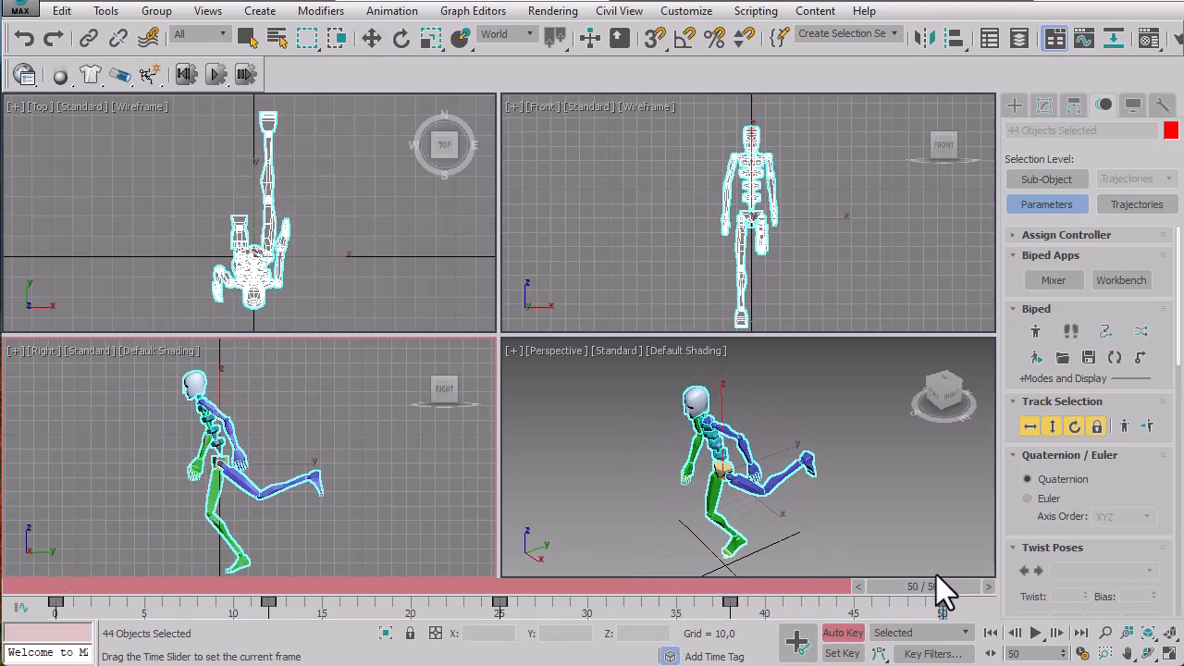
drag(863, 582, 42, 648)
key(w)
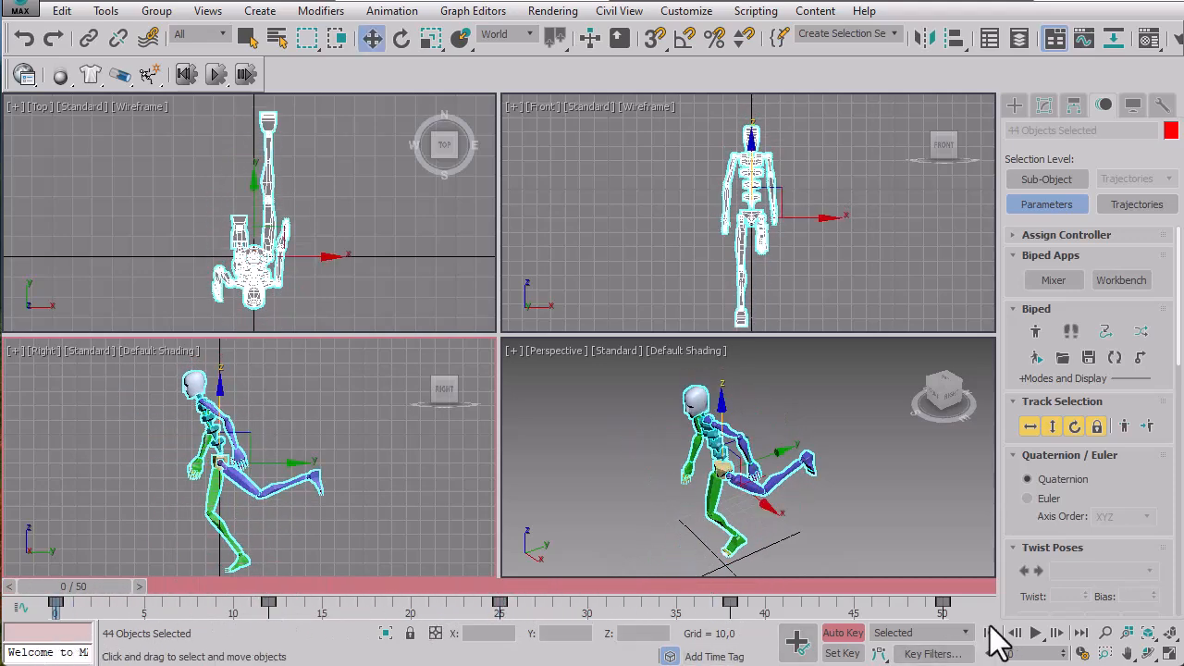
click(1035, 633)
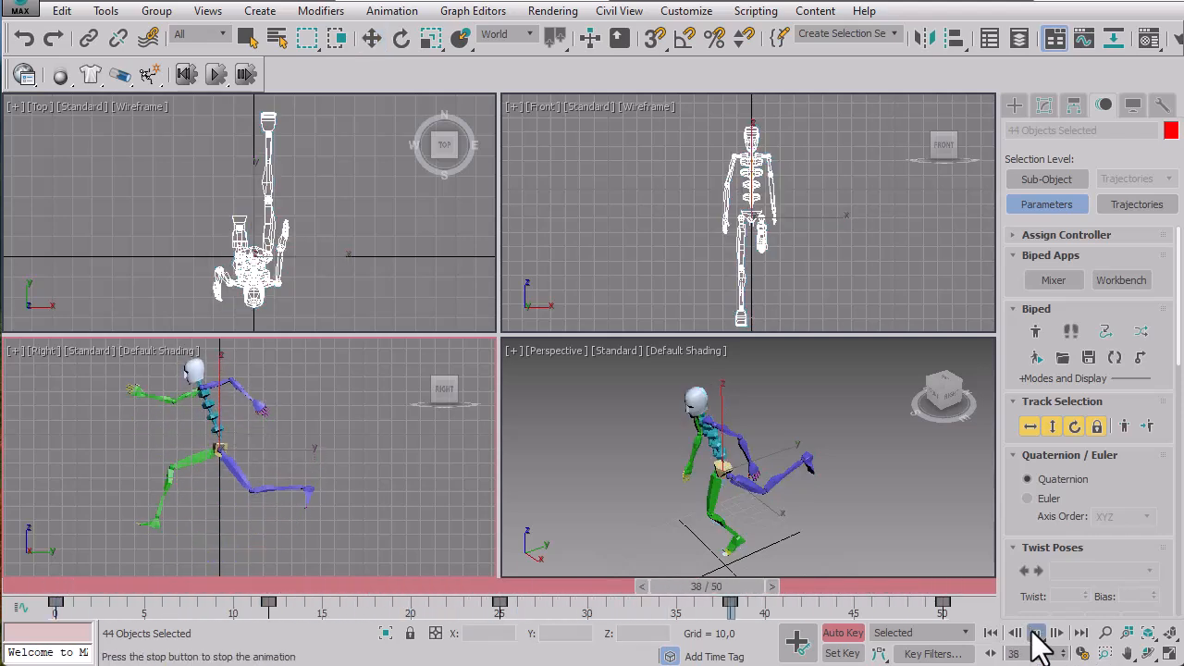
click(990, 634)
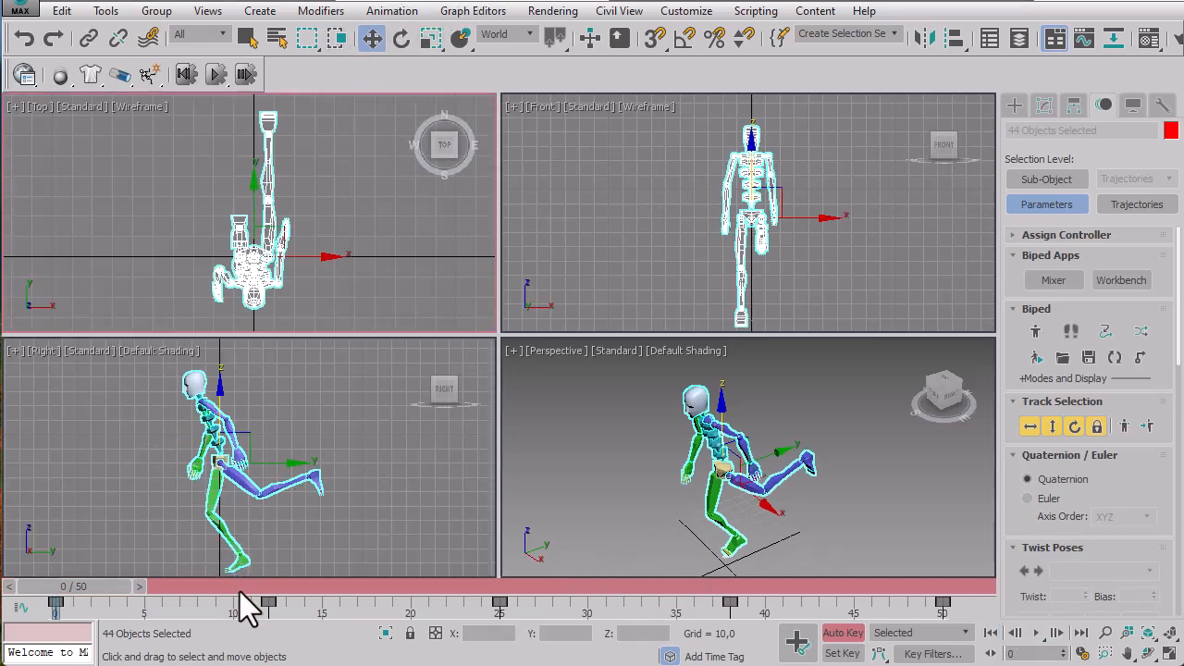
Go to frame 12, clear the selection, and select the pelvis with the Rotate tool in the Perspective view
drag(105, 583, 303, 582)
click(839, 425)
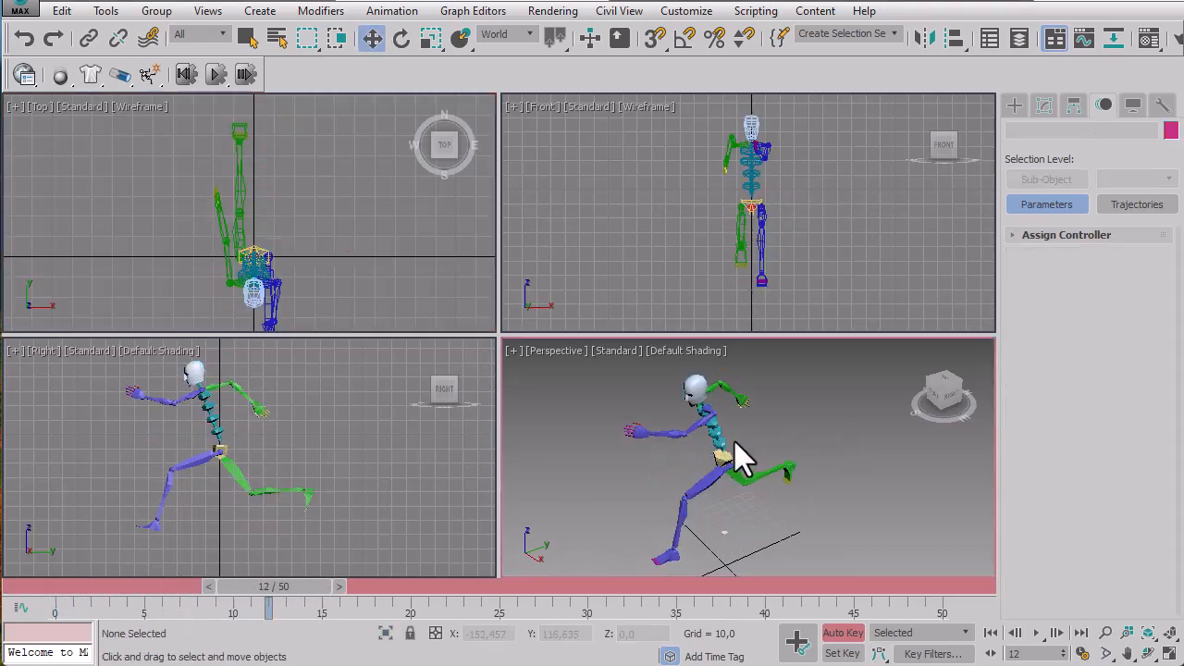
scroll(734, 441, up, 5)
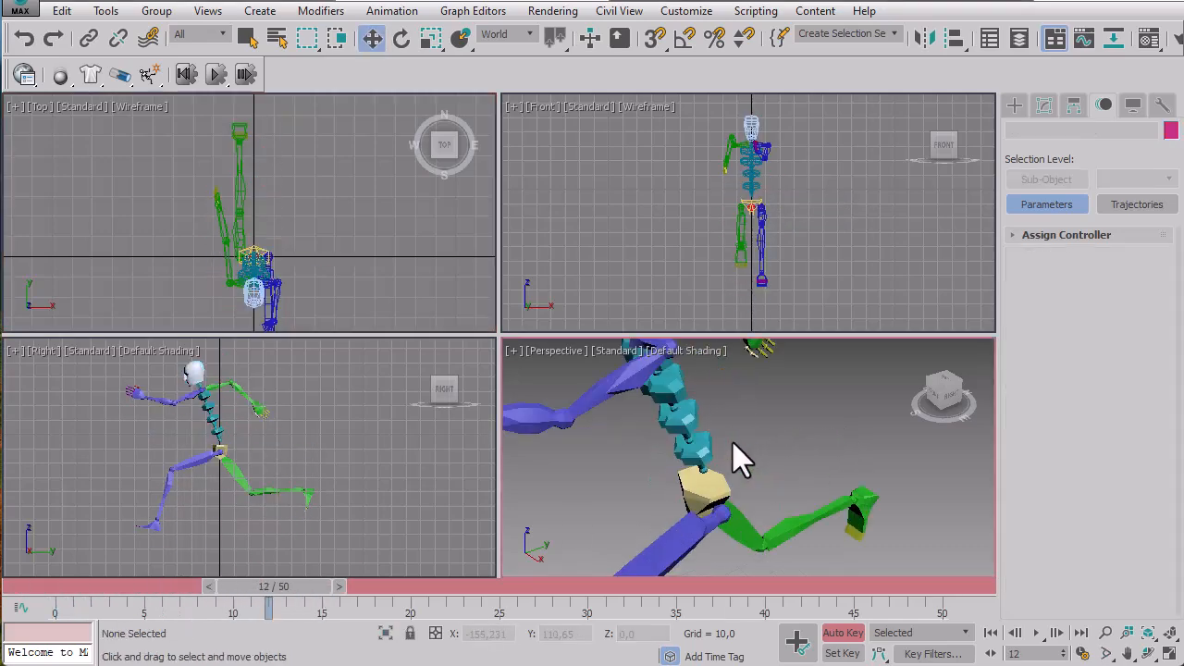
click(708, 485)
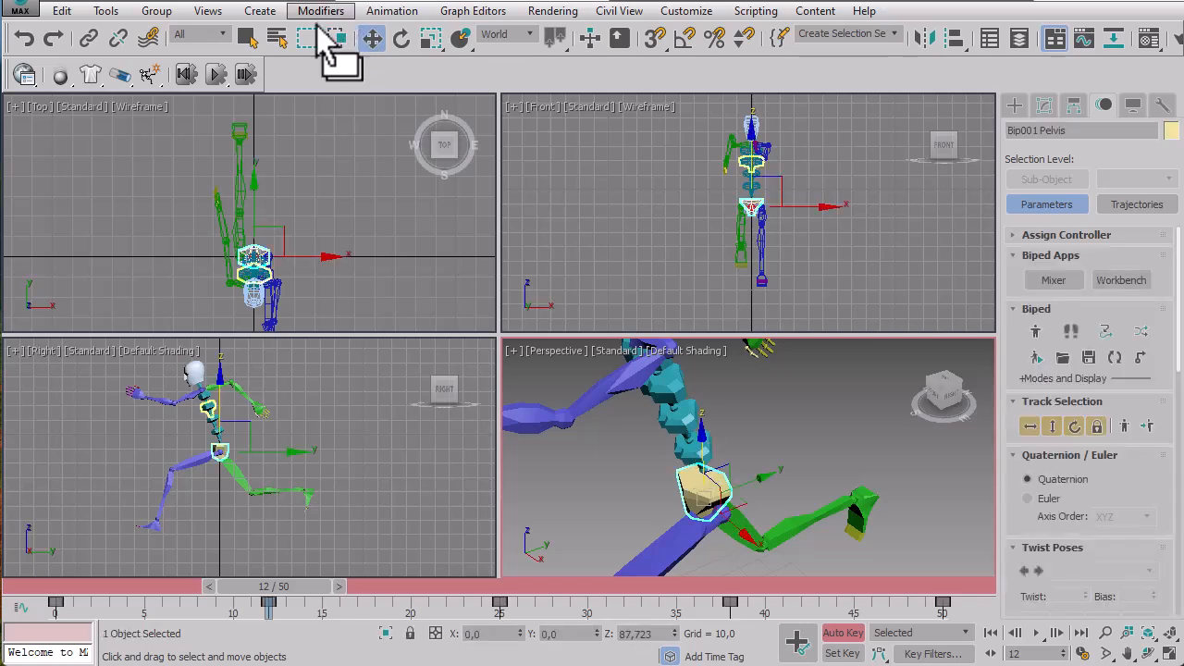
click(400, 38)
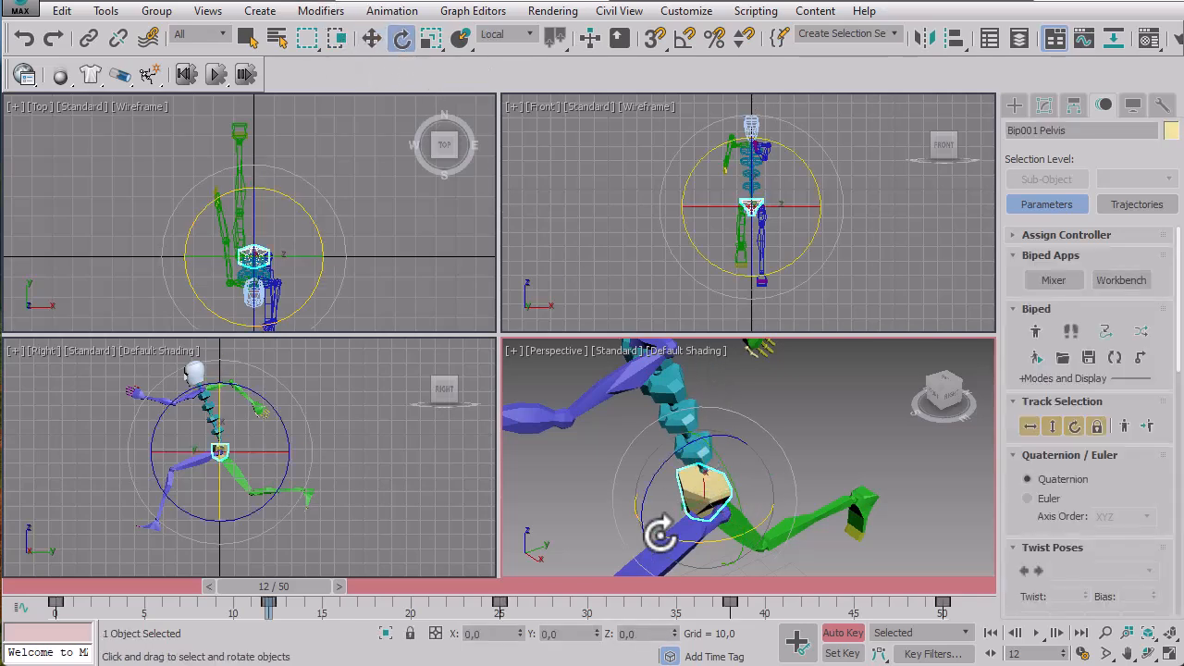
drag(659, 537, 662, 536)
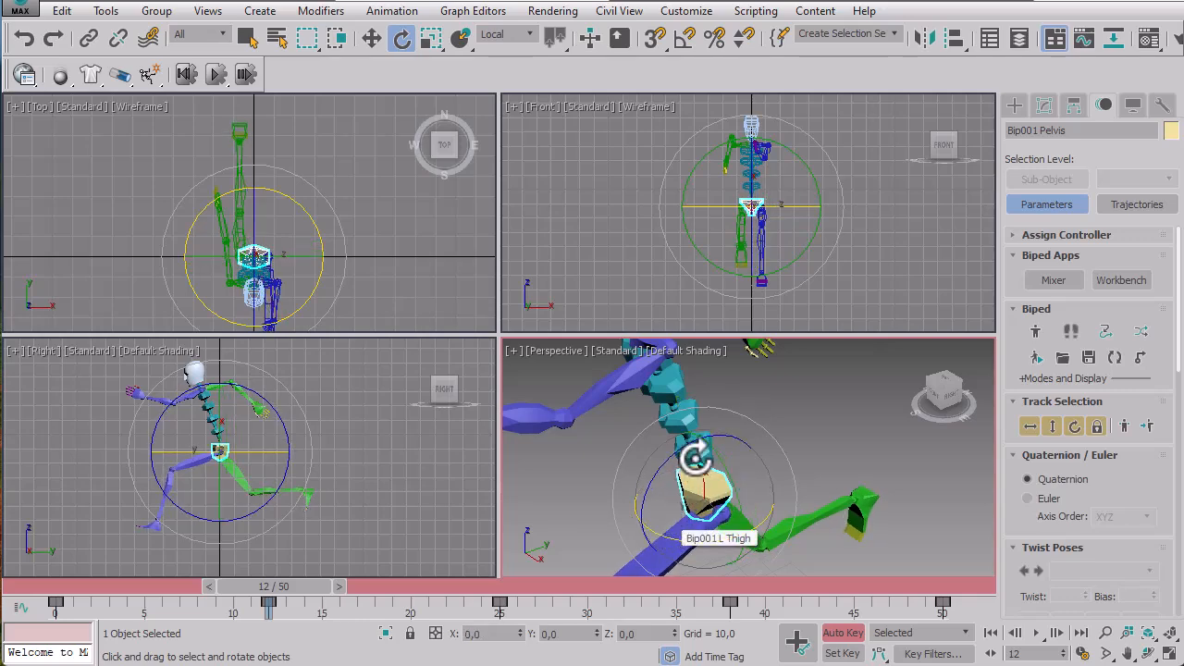
middle_drag(697, 454, 789, 430)
right_click(820, 426)
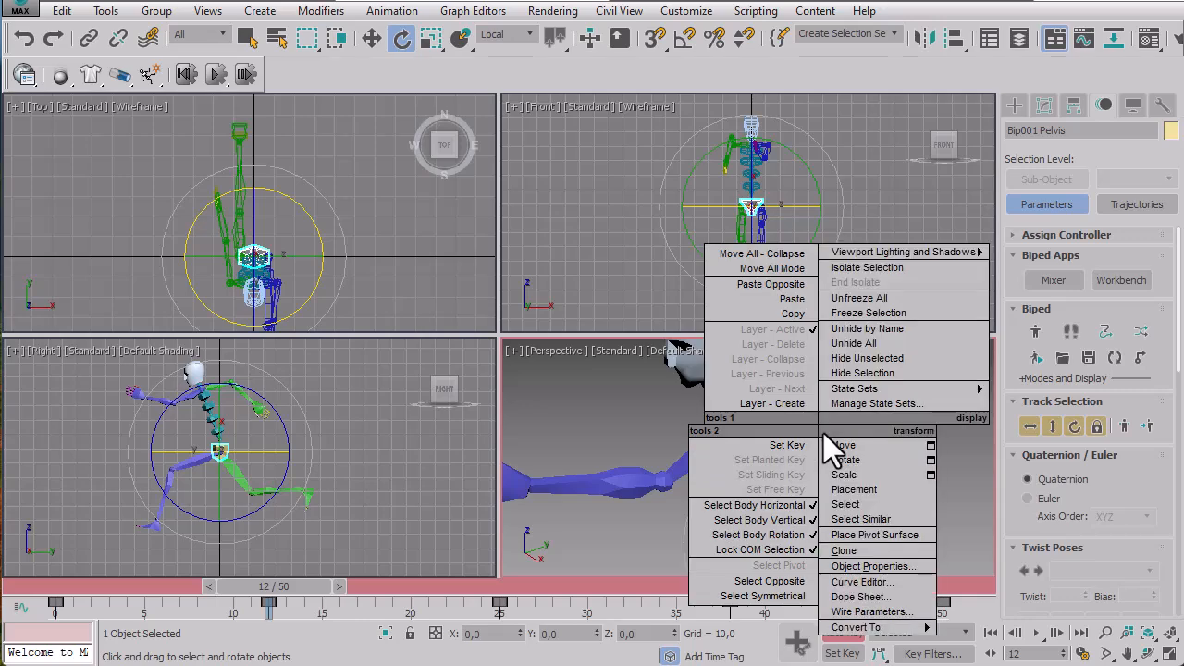
click(732, 461)
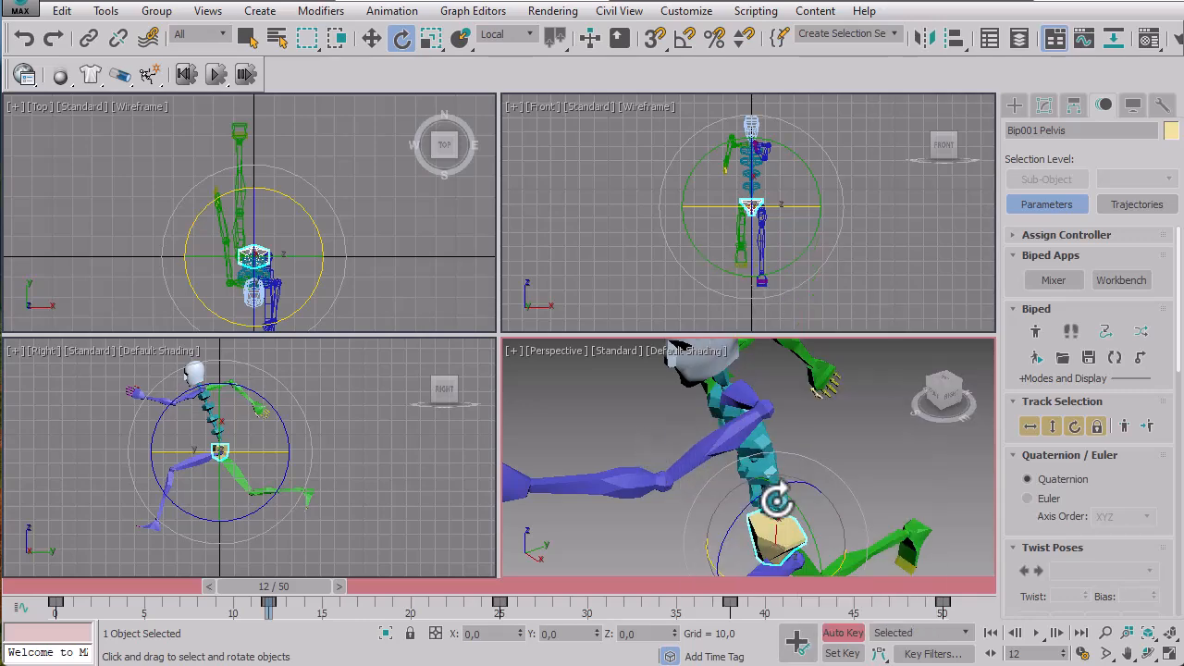
Clear the pelvis selection and select all four spine links of the biped in the Perspective view
click(246, 37)
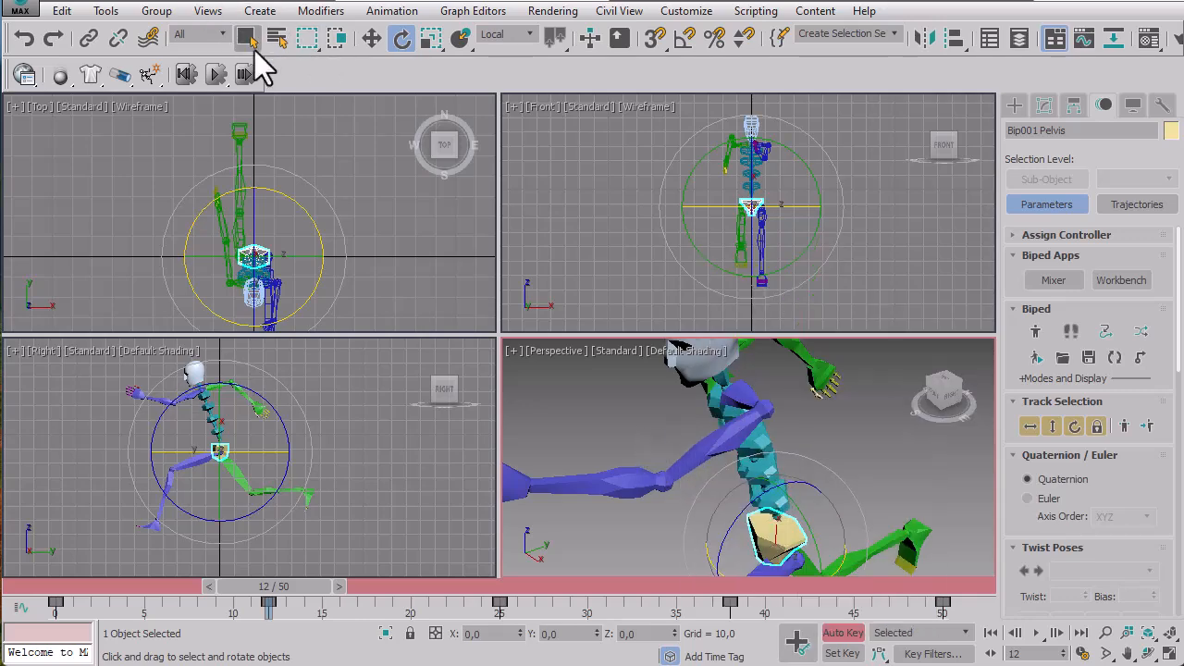
click(827, 478)
click(774, 483)
ctrl+click(766, 467)
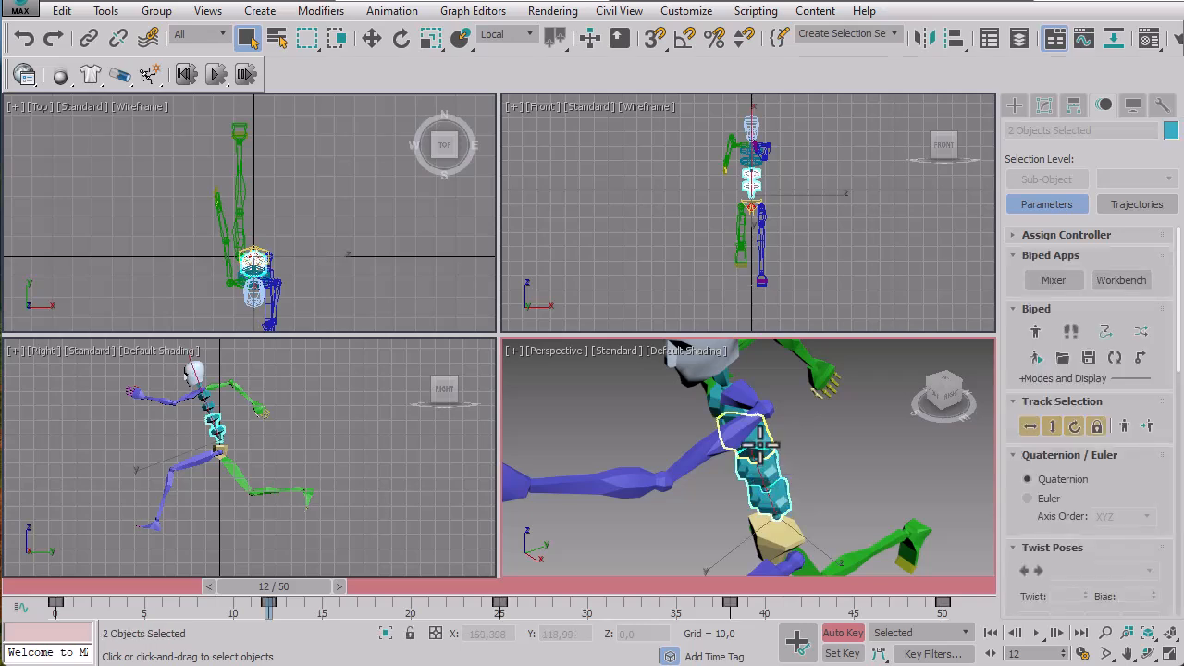
ctrl+click(756, 447)
ctrl+click(746, 423)
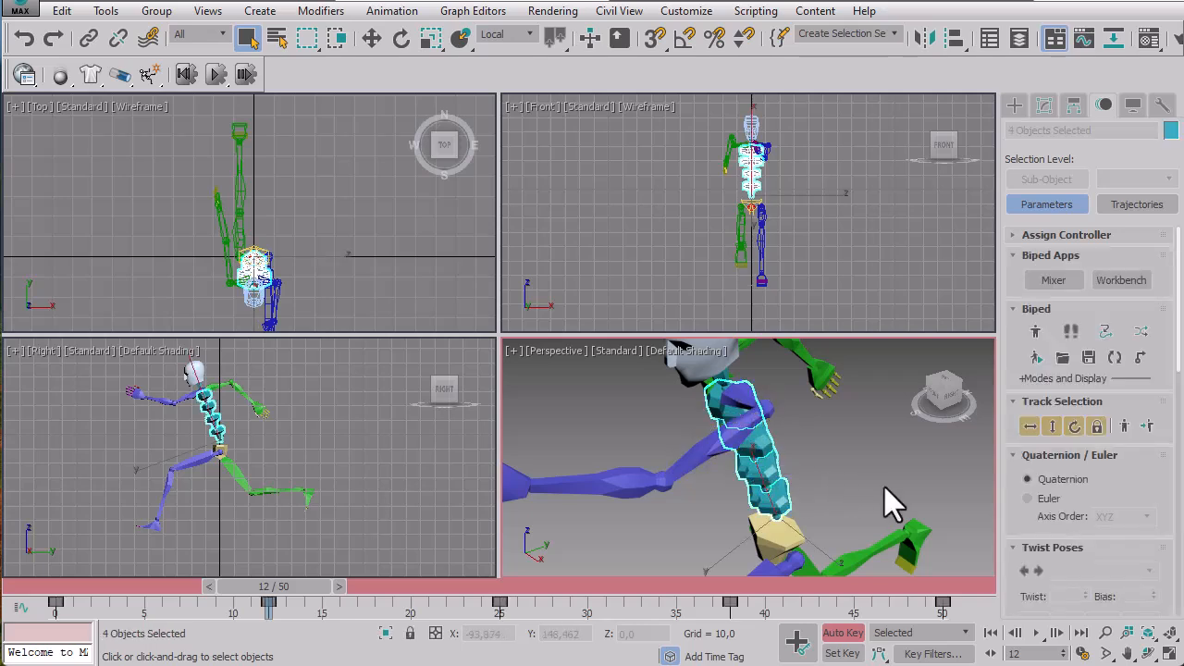
Twist the four selected spine links about the body's vertical axis at frame 12, working from a front-facing Perspective view
click(400, 39)
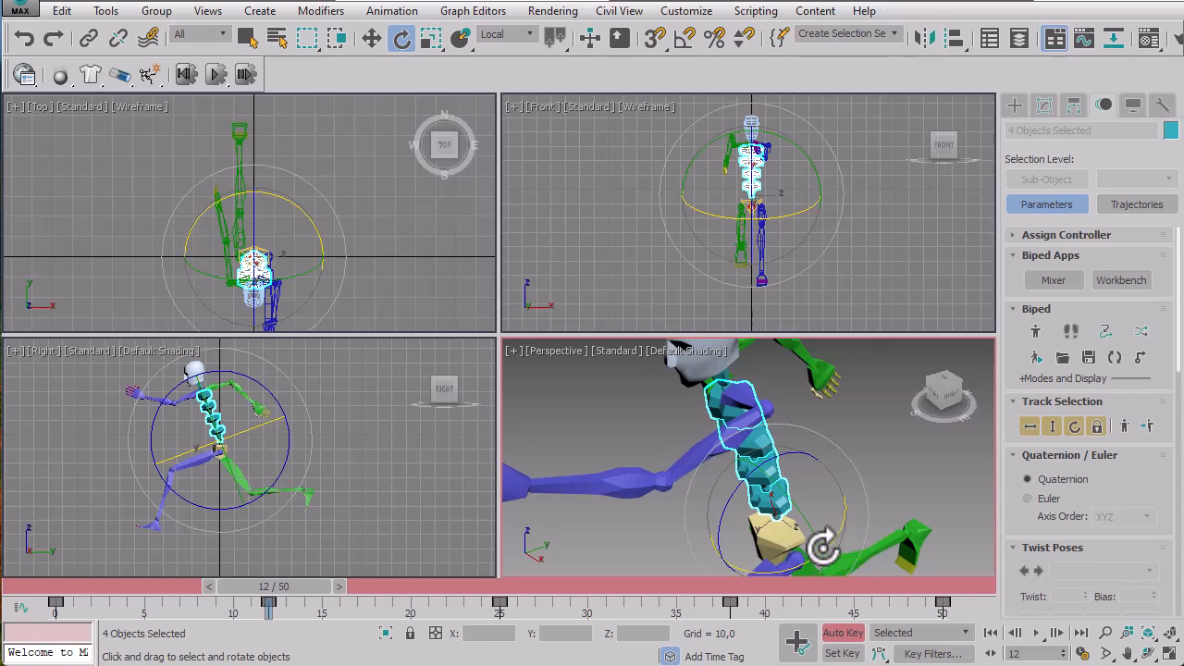
drag(826, 546, 566, 480)
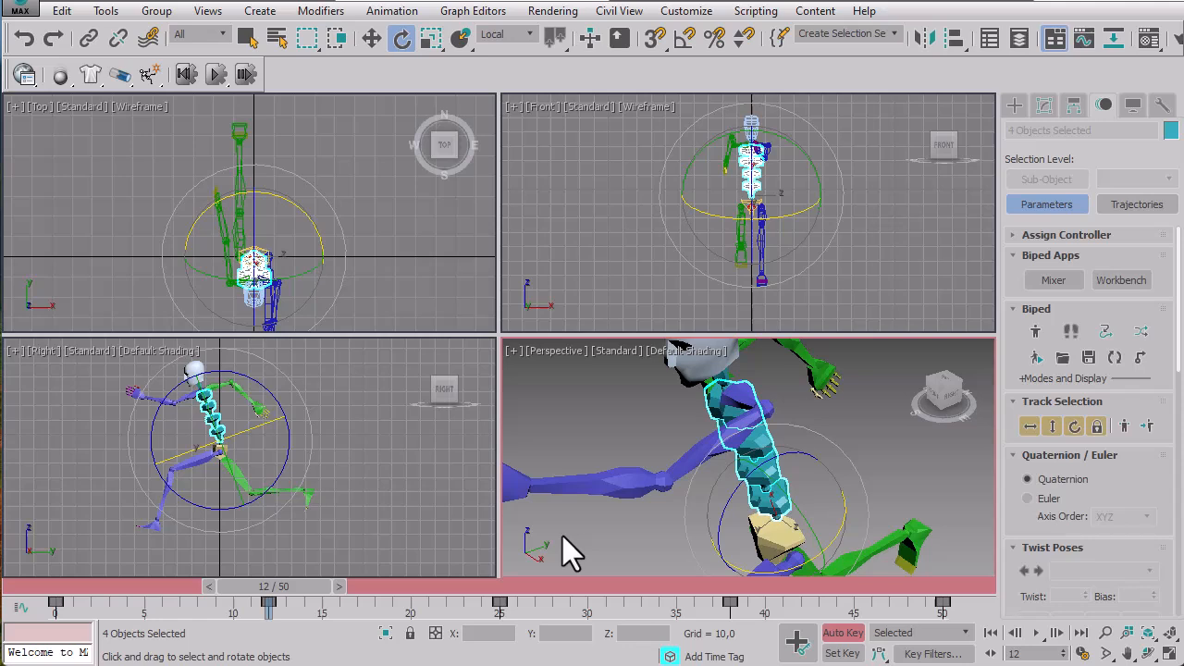
click(1147, 653)
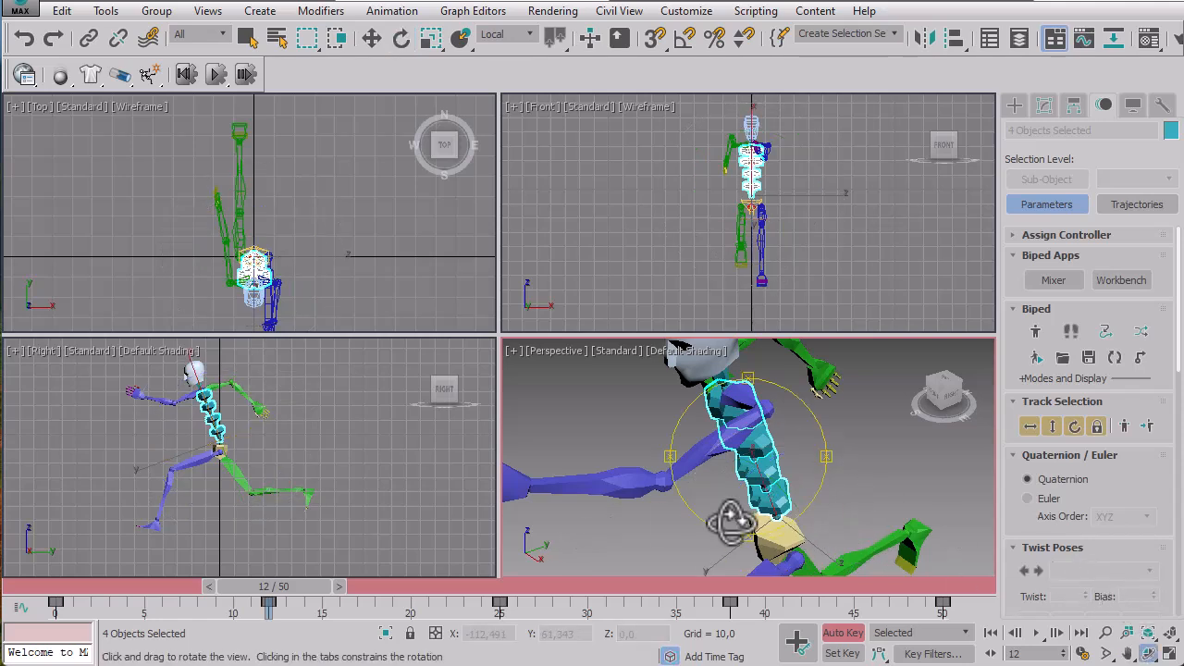
drag(664, 455, 749, 461)
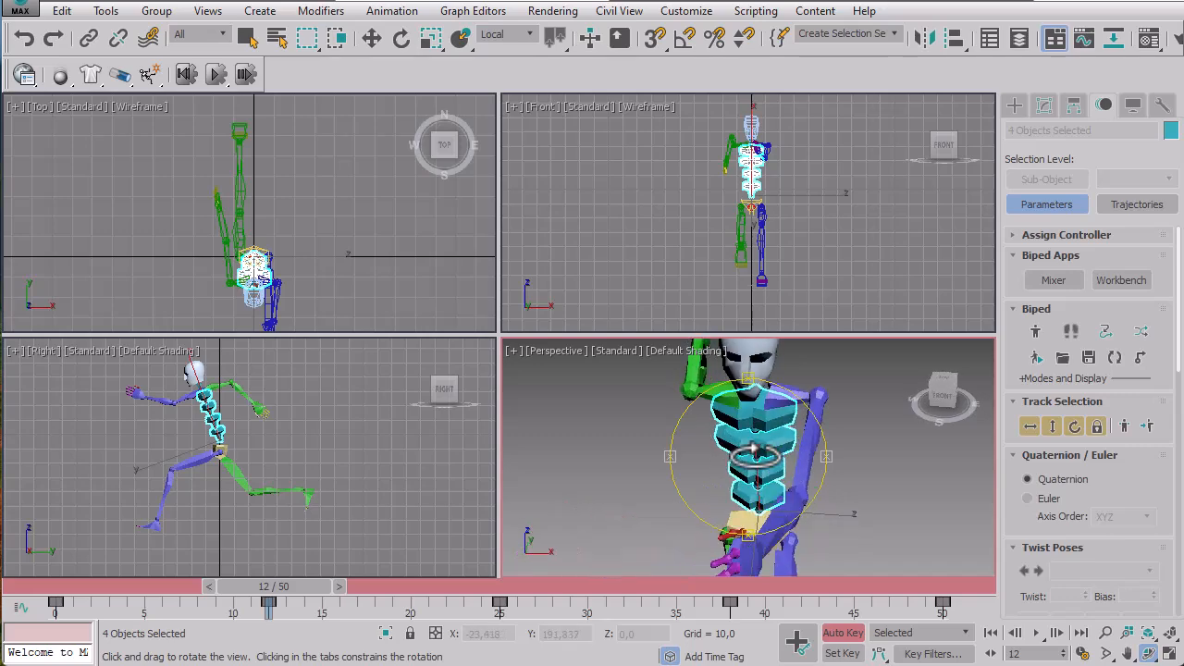
key(e)
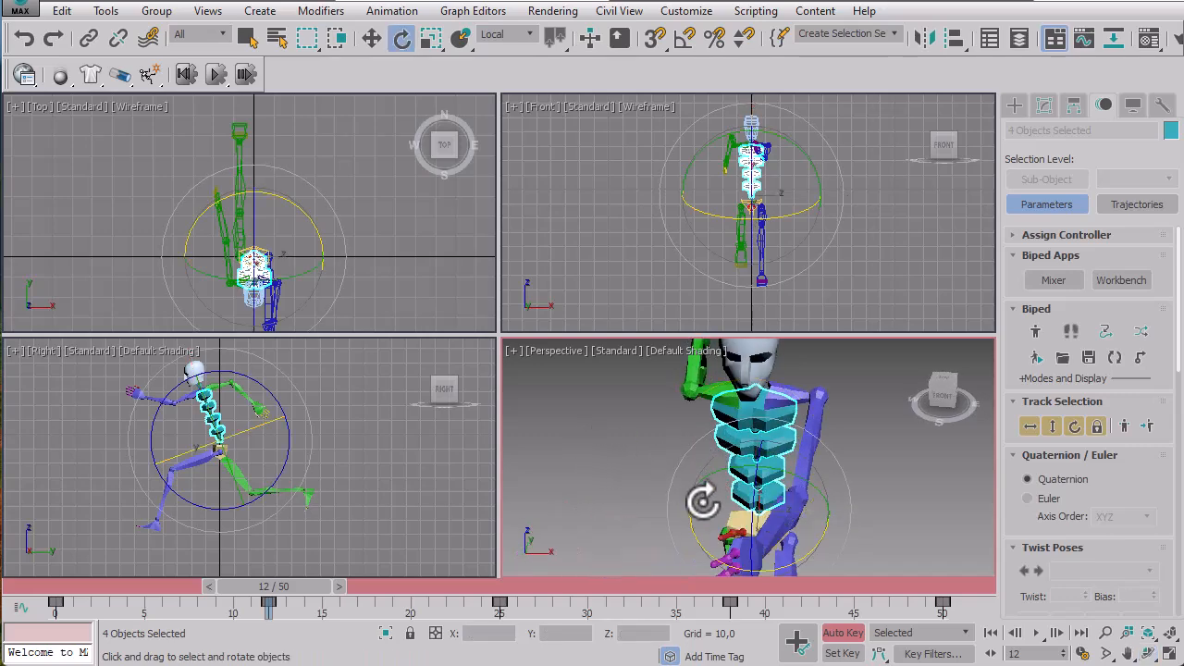
mouse_move(700, 503)
mouse_down()
mouse_move(700, 518)
mouse_move(693, 493)
mouse_up()
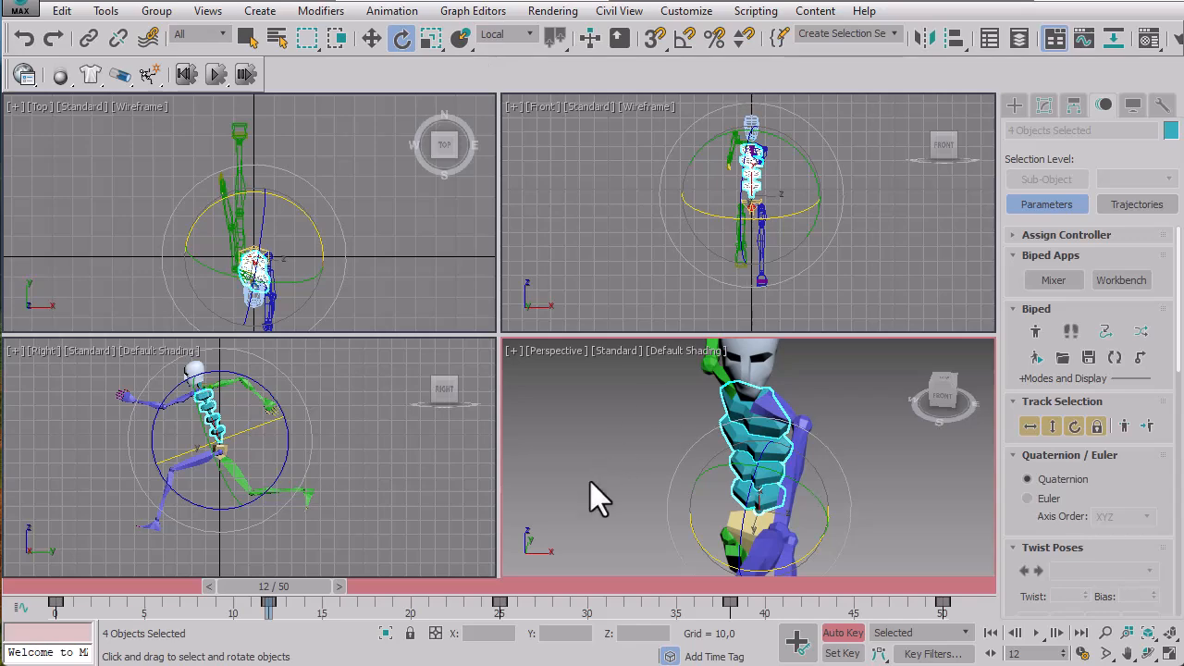
Deselect the spine, select the pelvis, and rotate it about its vertical axis at frame 12
middle_drag(590, 481, 609, 418)
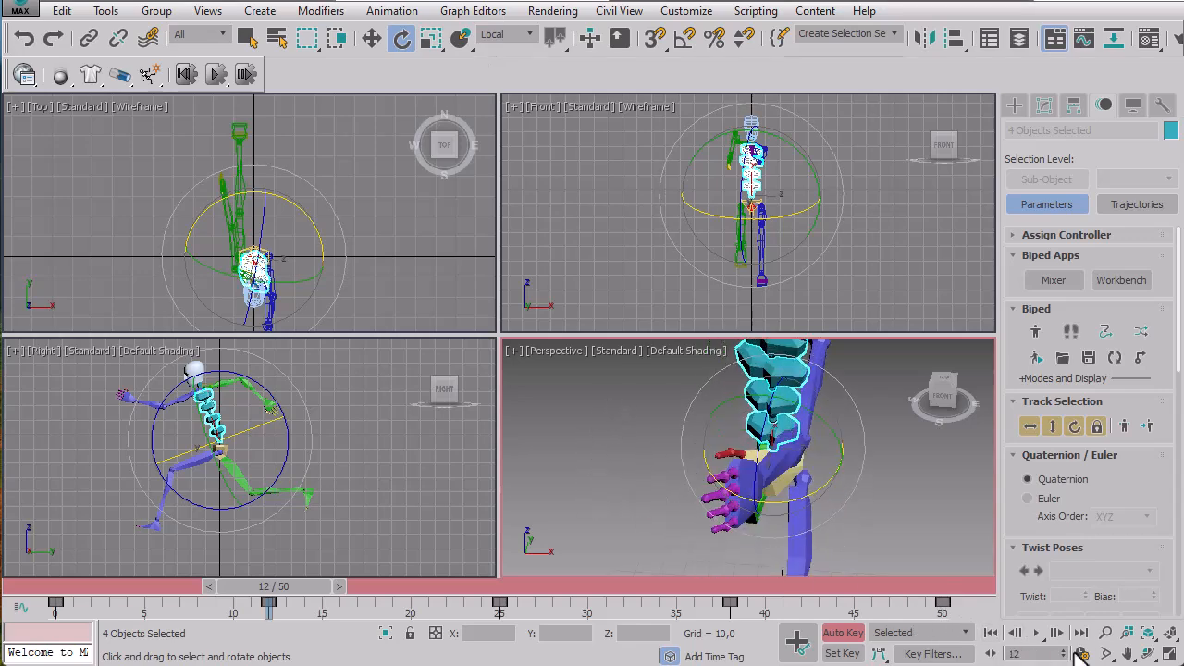
click(1147, 655)
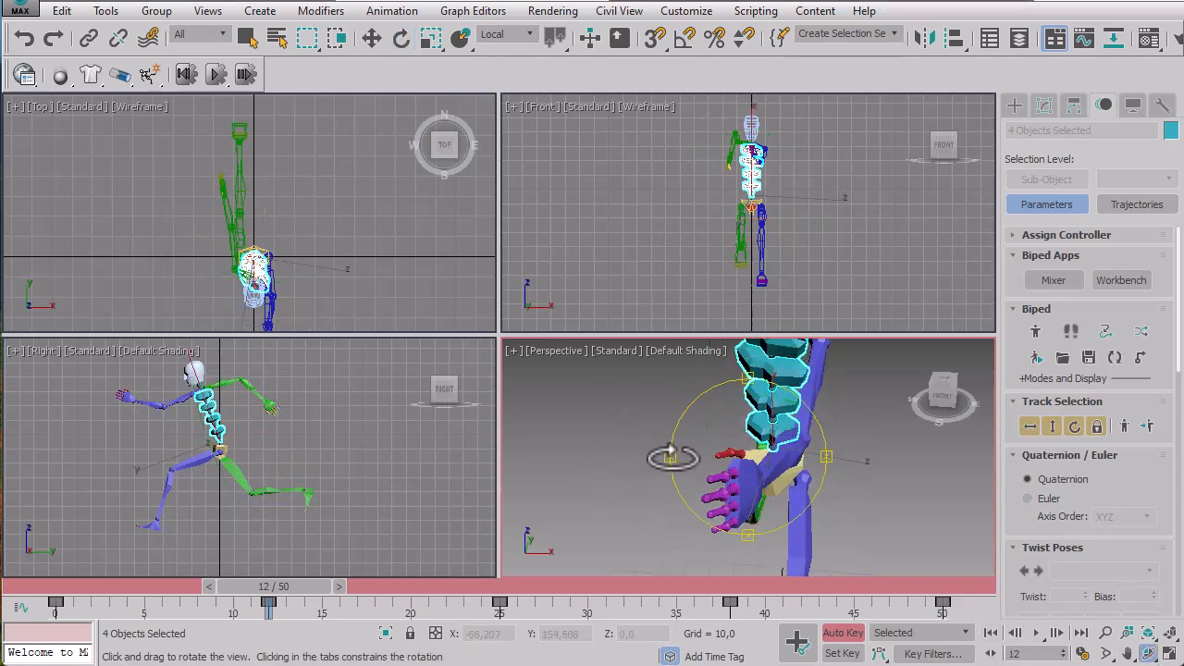
drag(719, 457, 733, 495)
key(e)
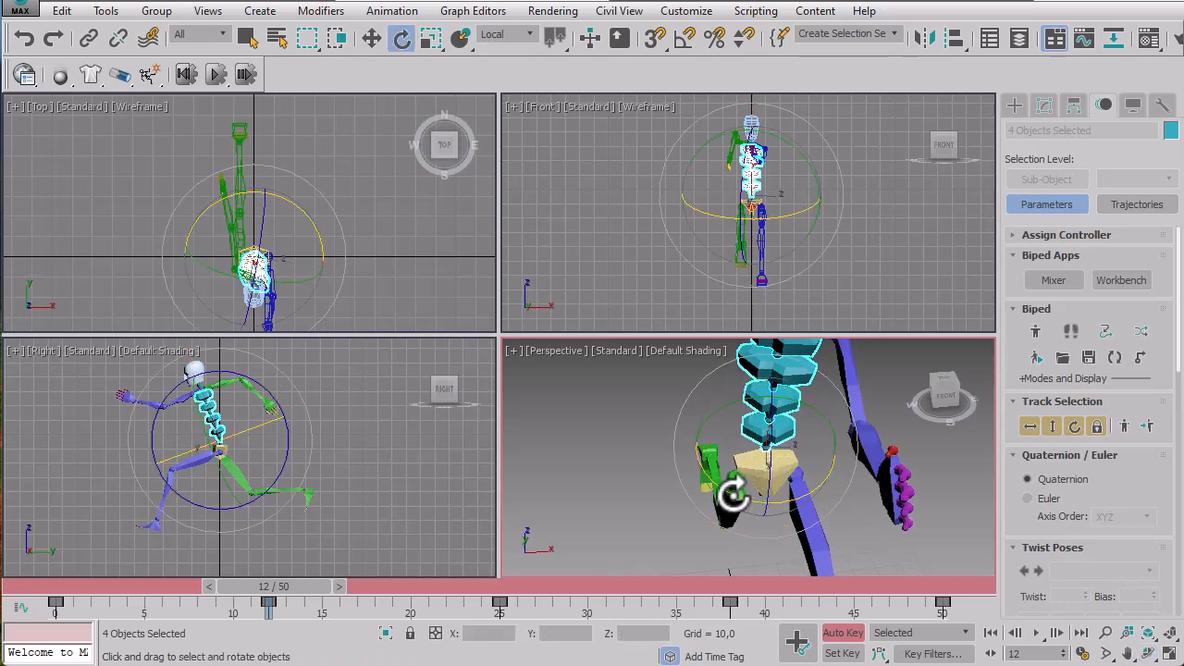
click(879, 546)
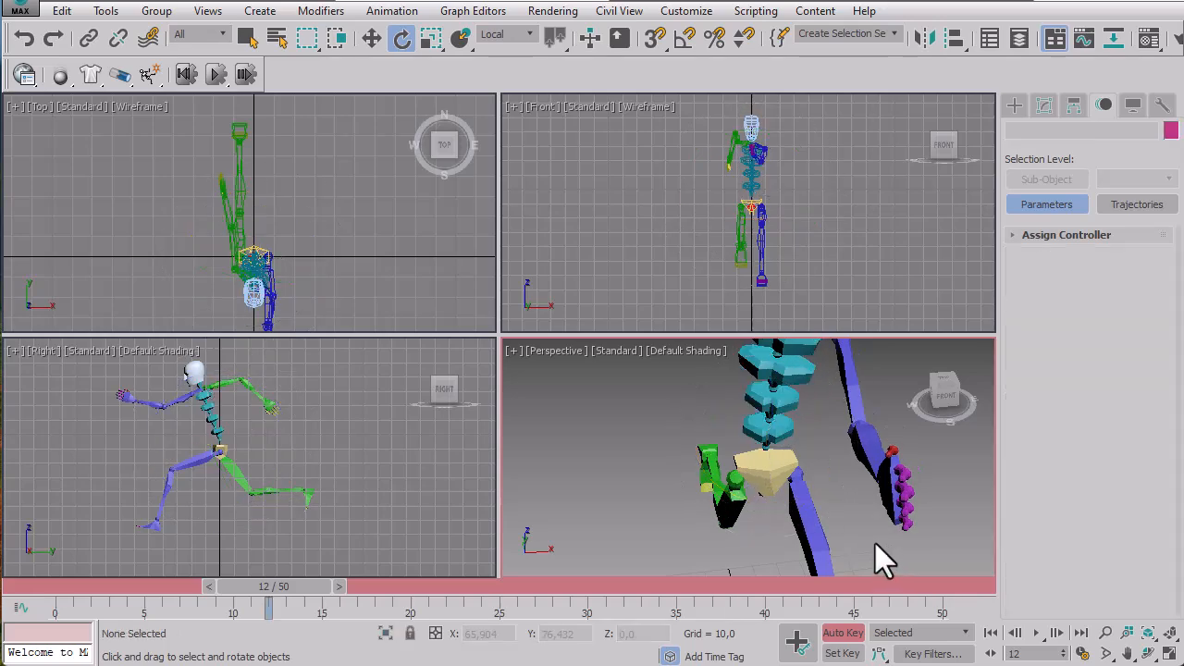
click(775, 477)
drag(811, 497, 752, 518)
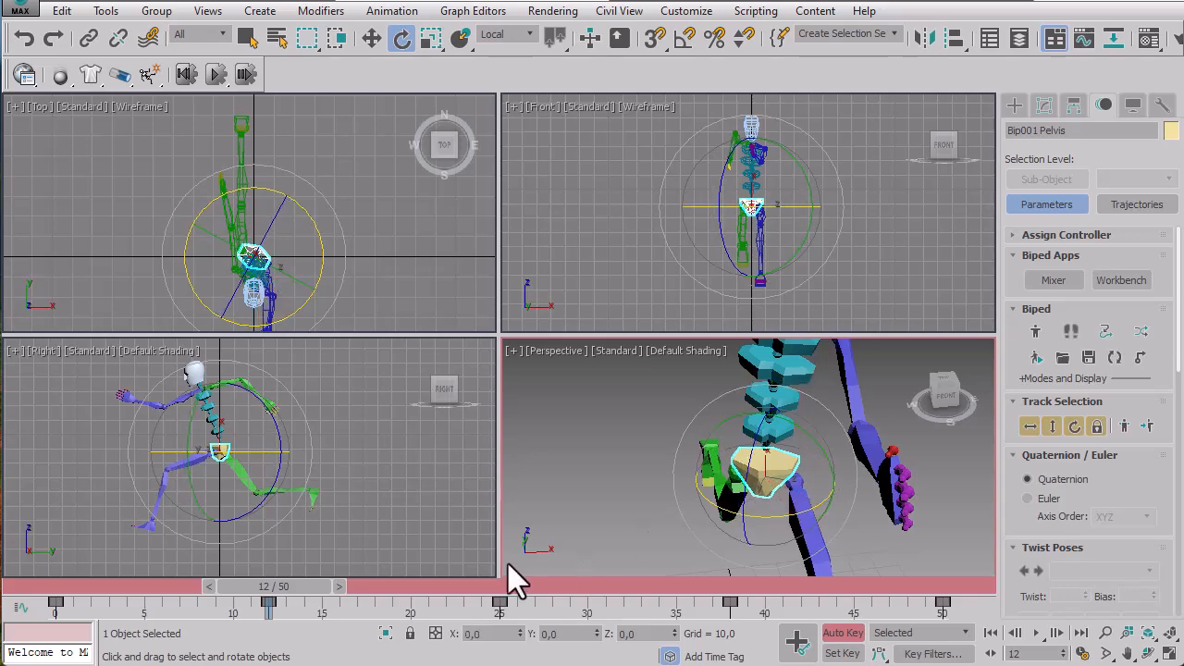
Create a new copy collection and copy the biped's full pose at frame 12 into it
click(1170, 634)
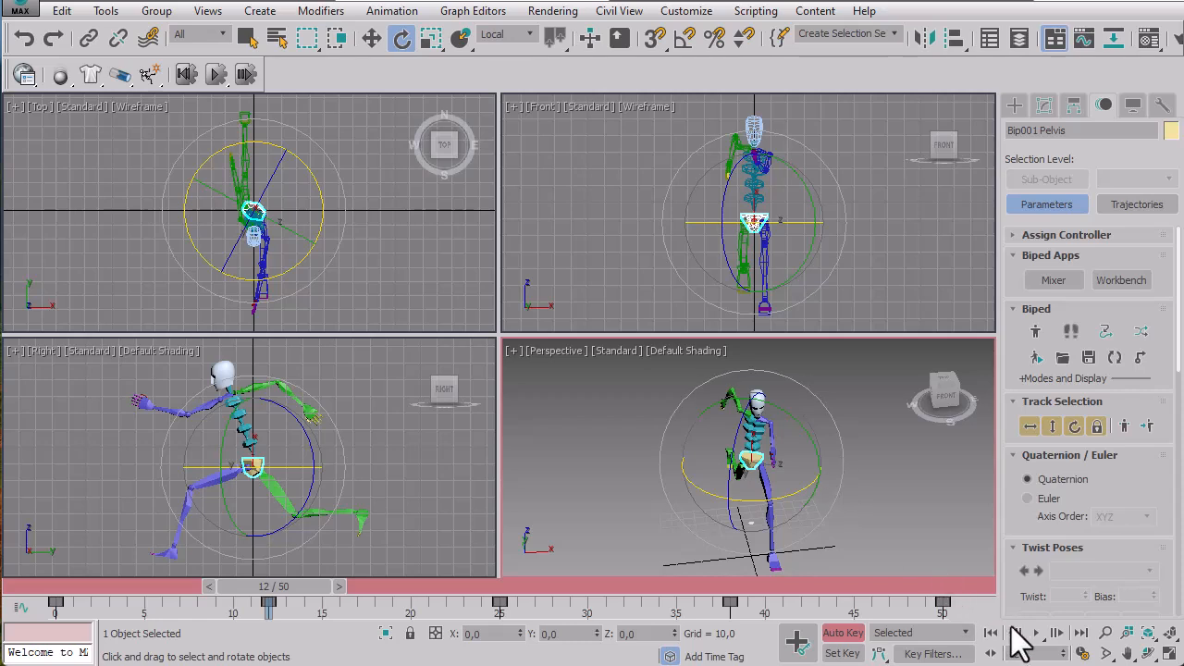
click(1148, 654)
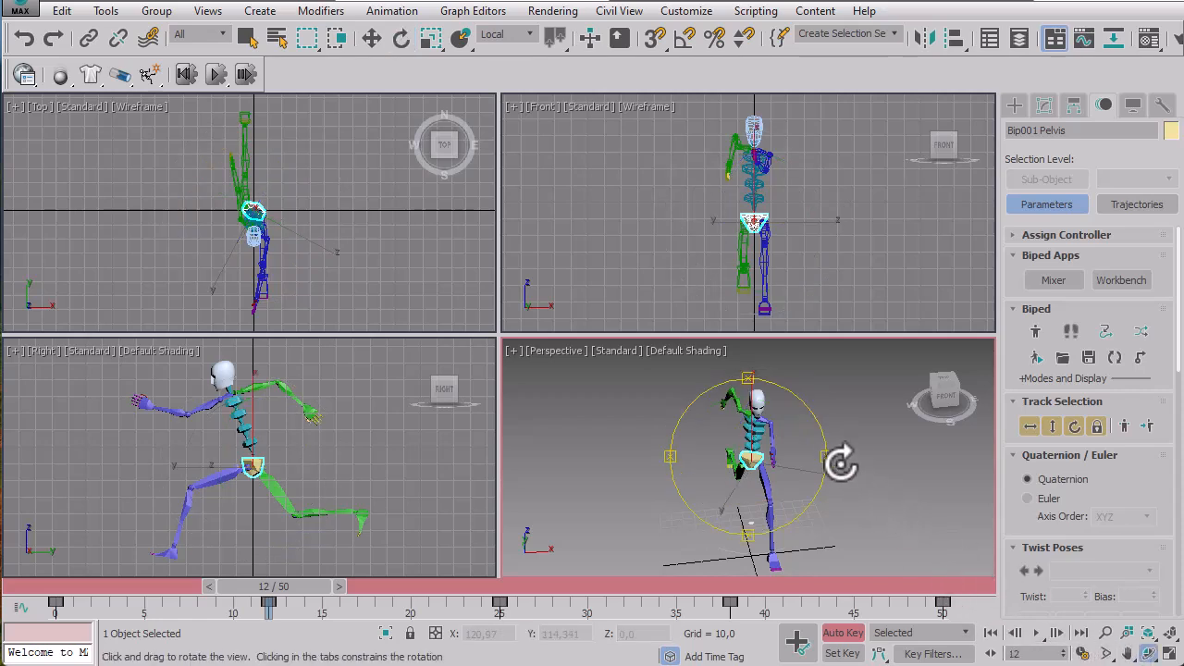
drag(826, 454, 769, 510)
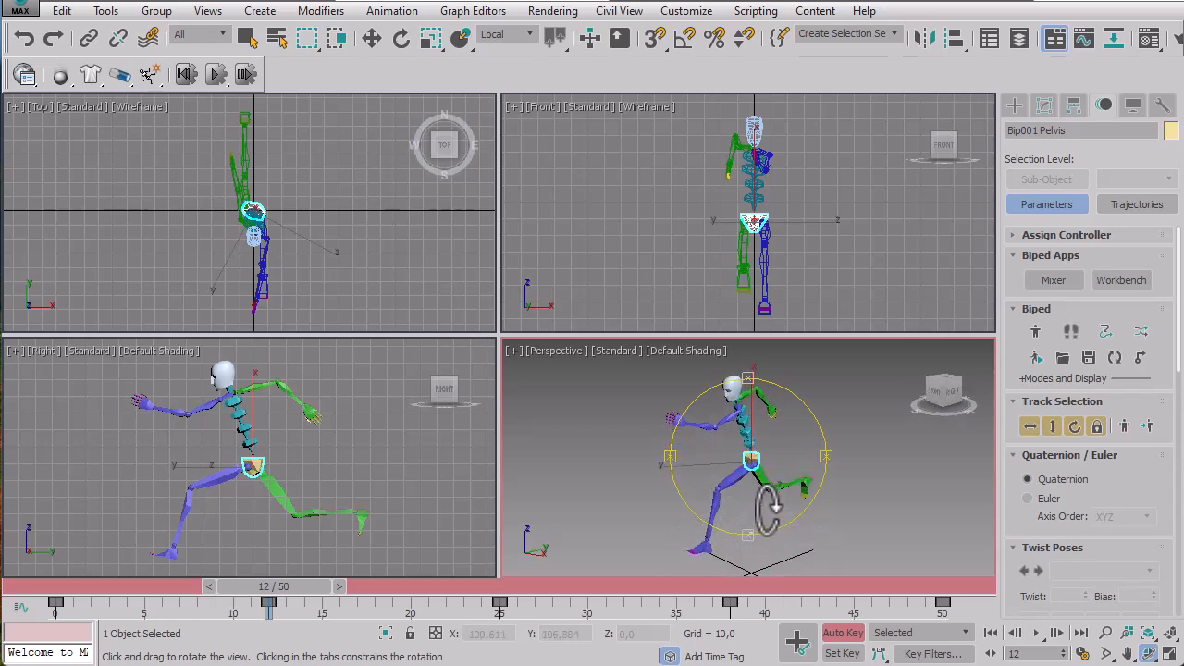
key(e)
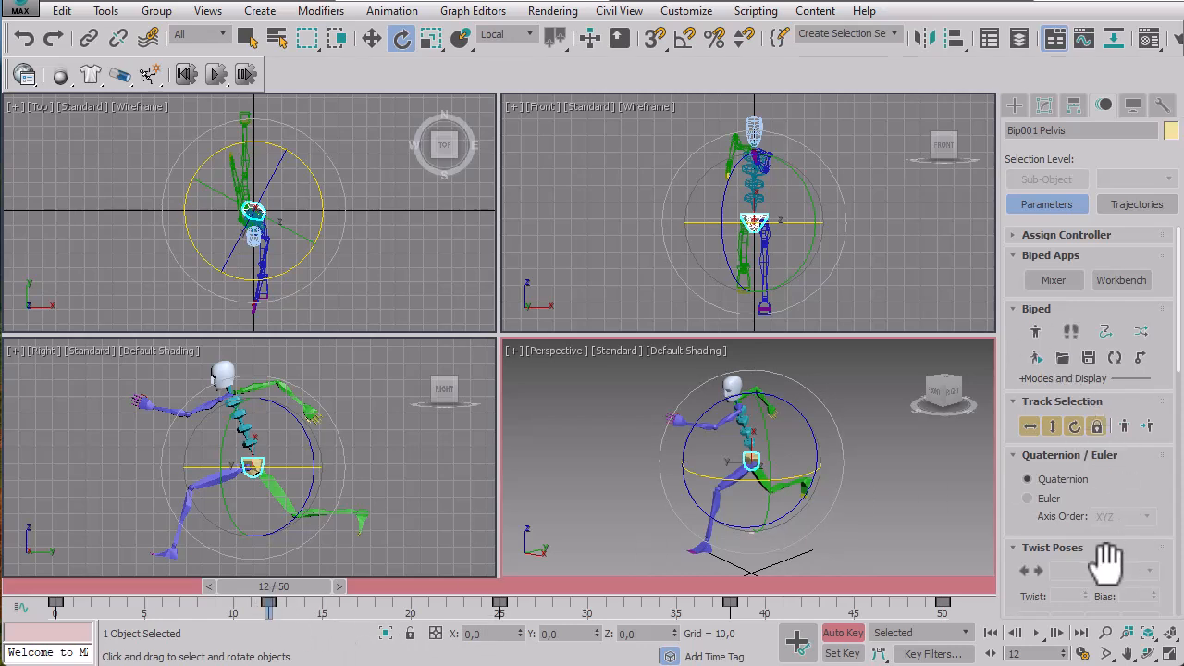
drag(1161, 504, 1158, 283)
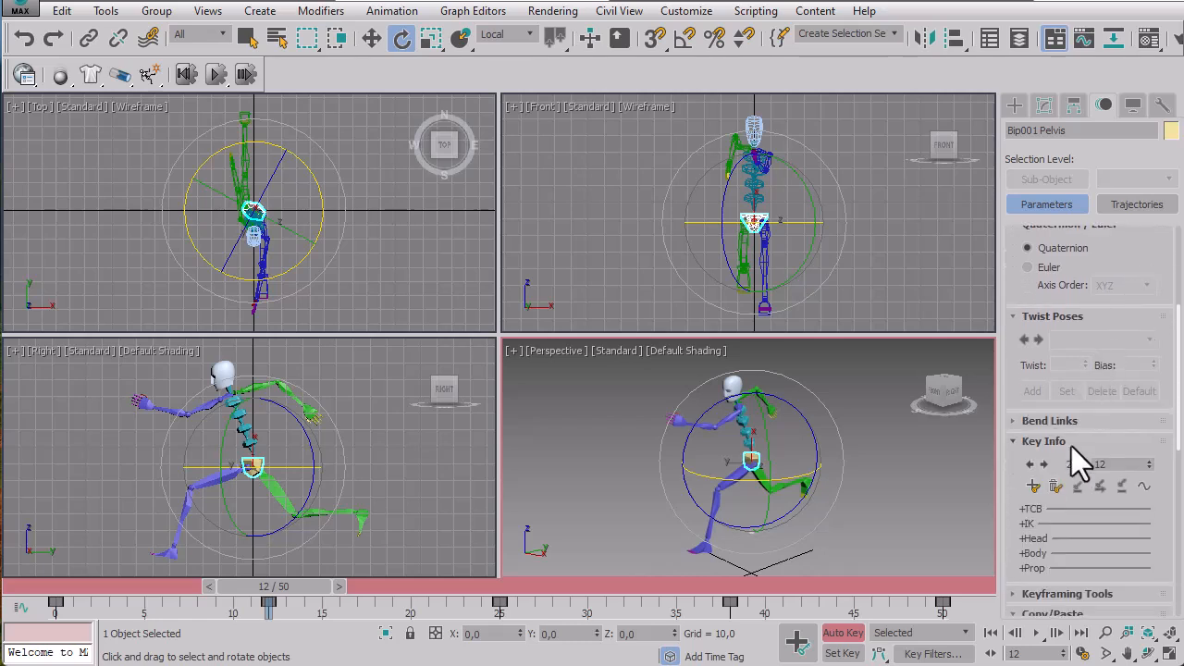
scroll(1168, 552, down, 3)
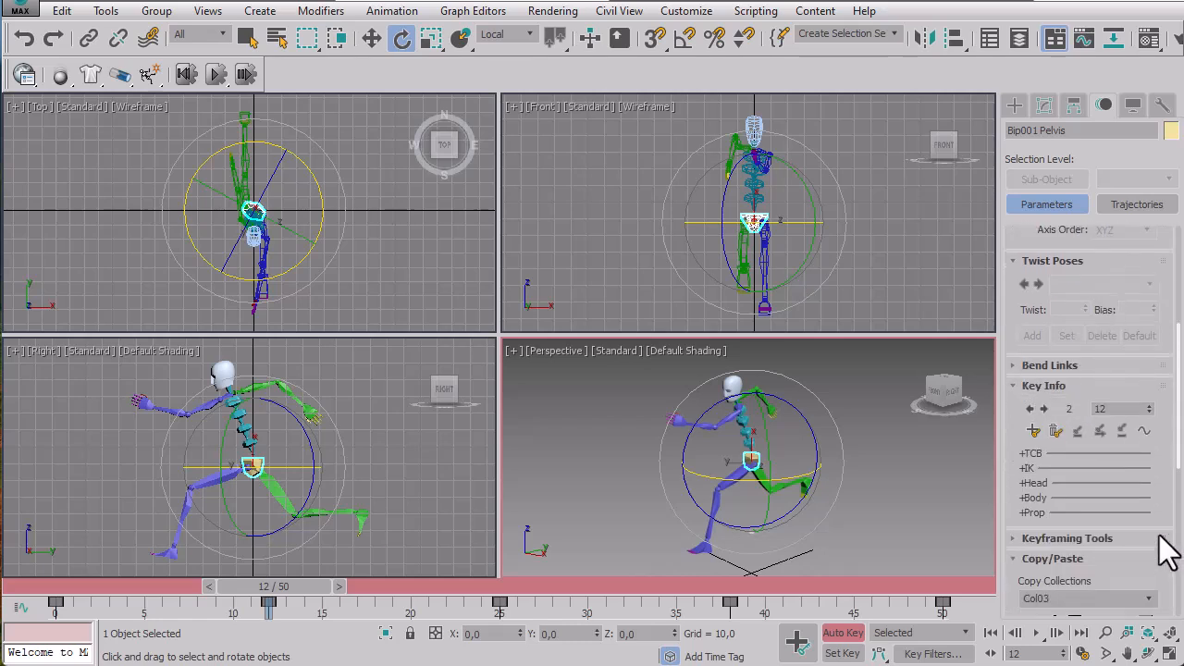
click(1057, 521)
scroll(1027, 555, down, 2)
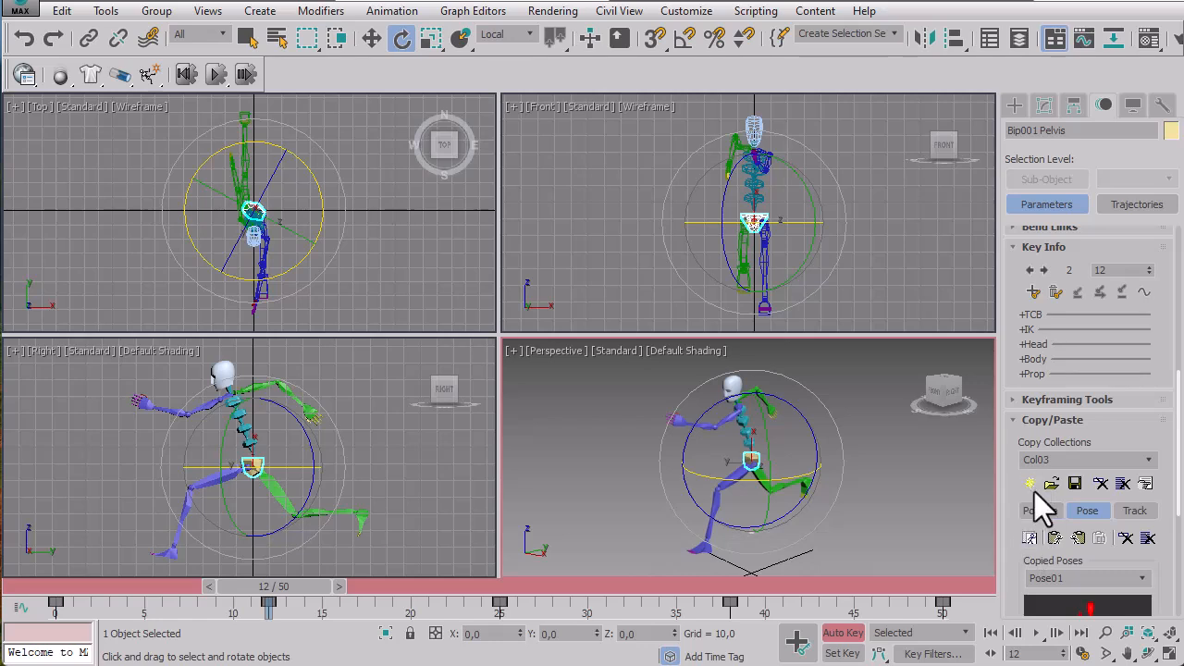
click(1032, 488)
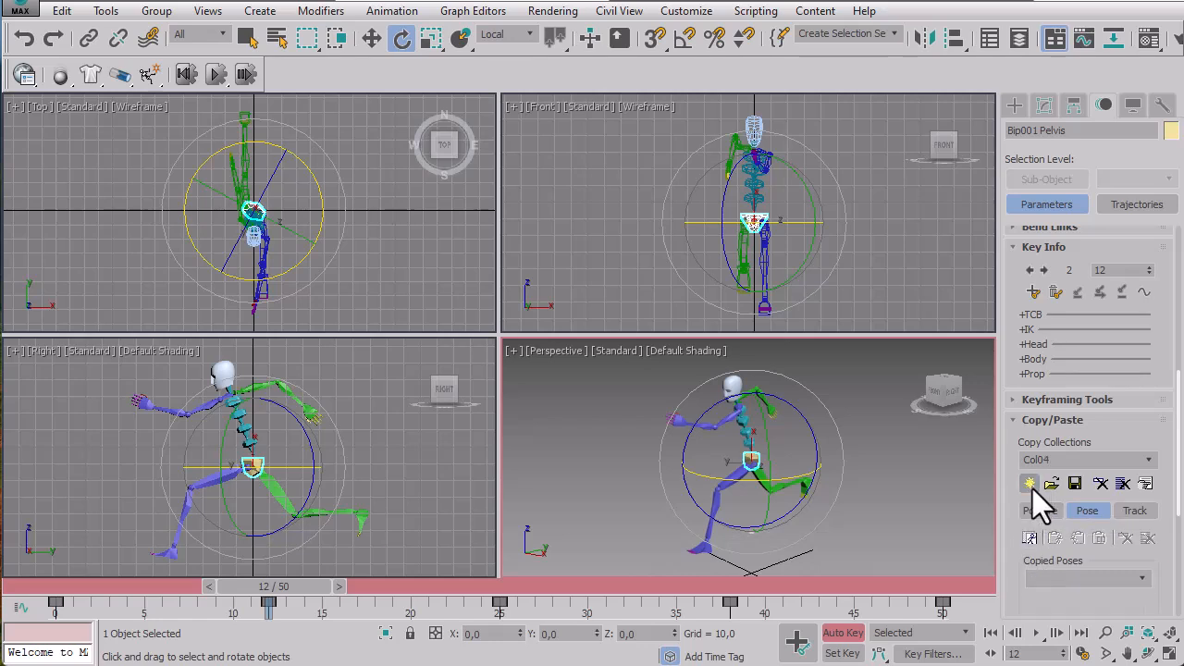
click(1033, 538)
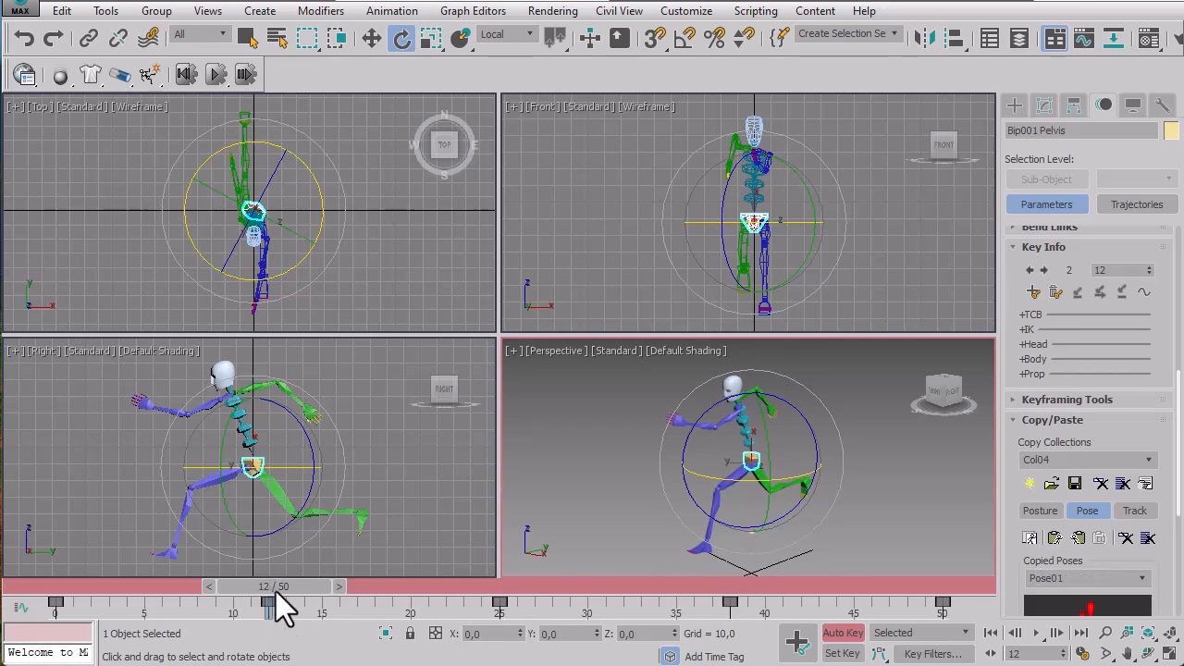
Go to frame 38 and paste the copied pose onto the opposite side of the biped
drag(282, 606, 731, 606)
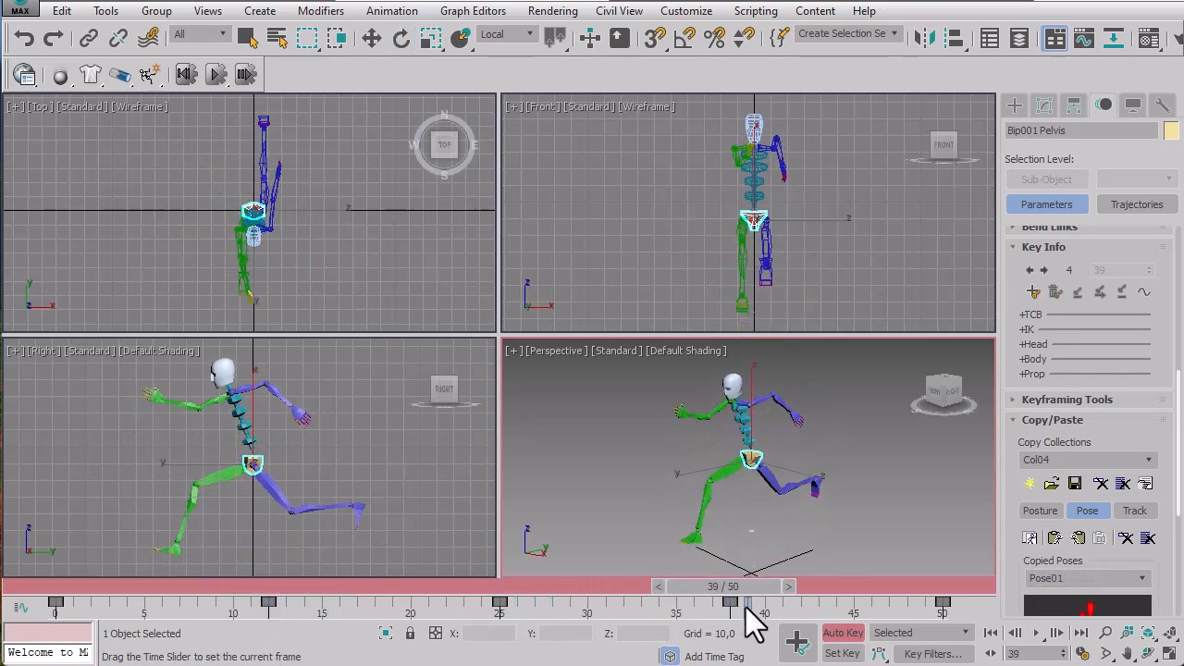
key(e)
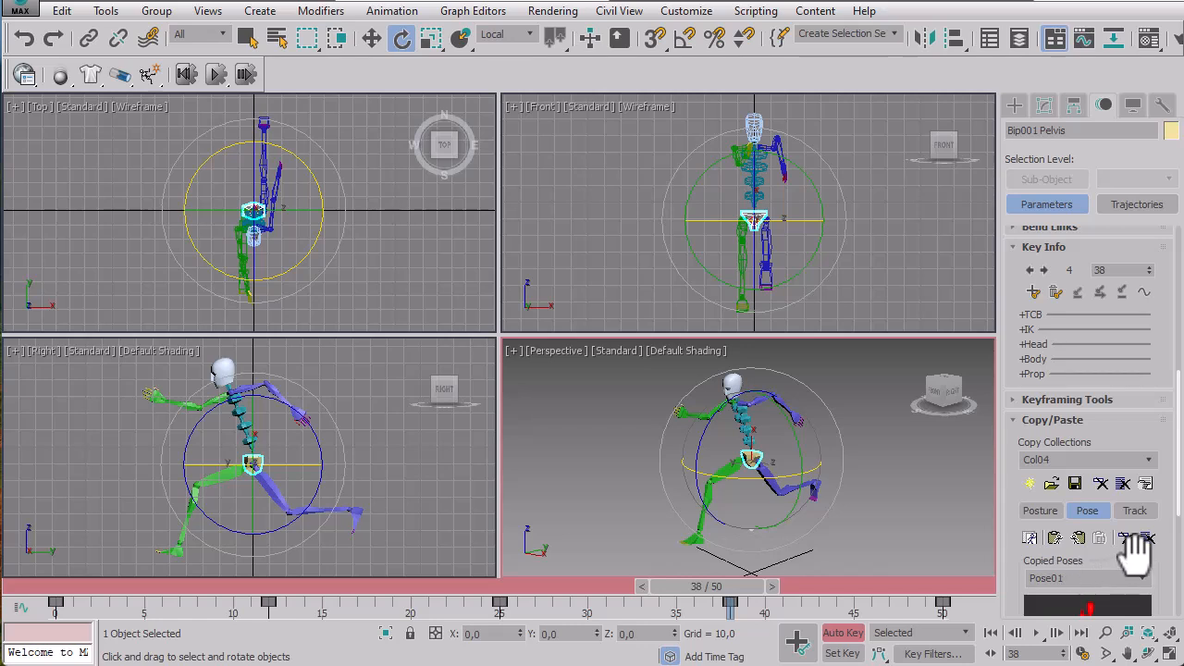
click(1077, 540)
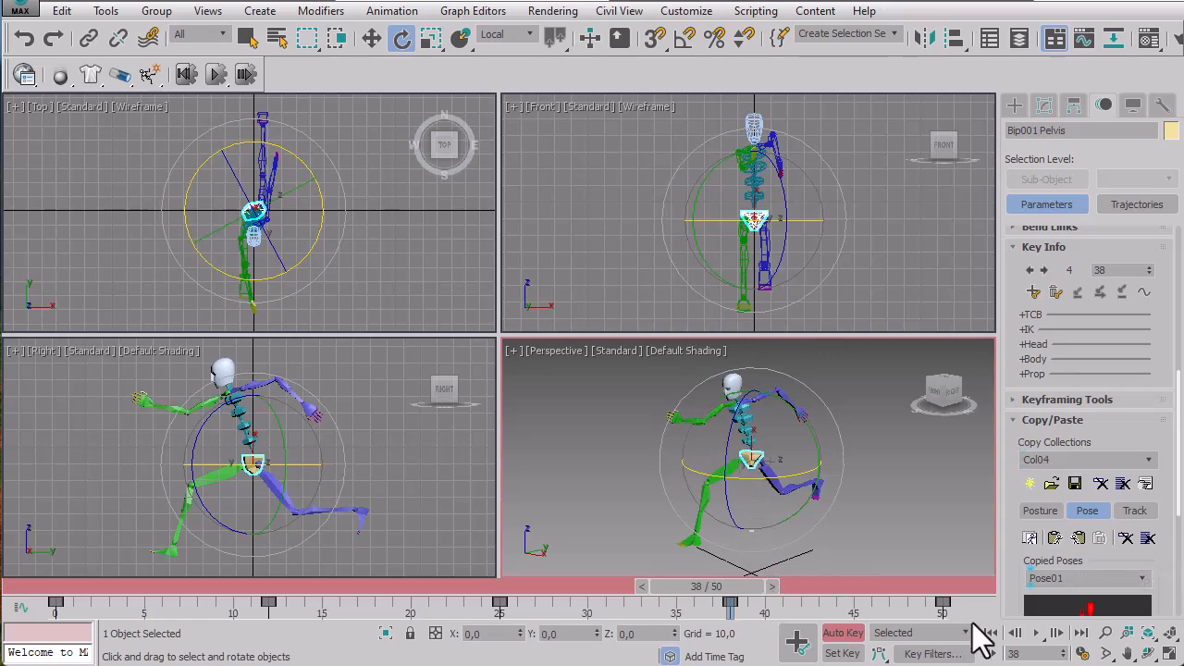
Play the run animation to check the spine and pelvis rotation, and return to frame 0
click(1037, 633)
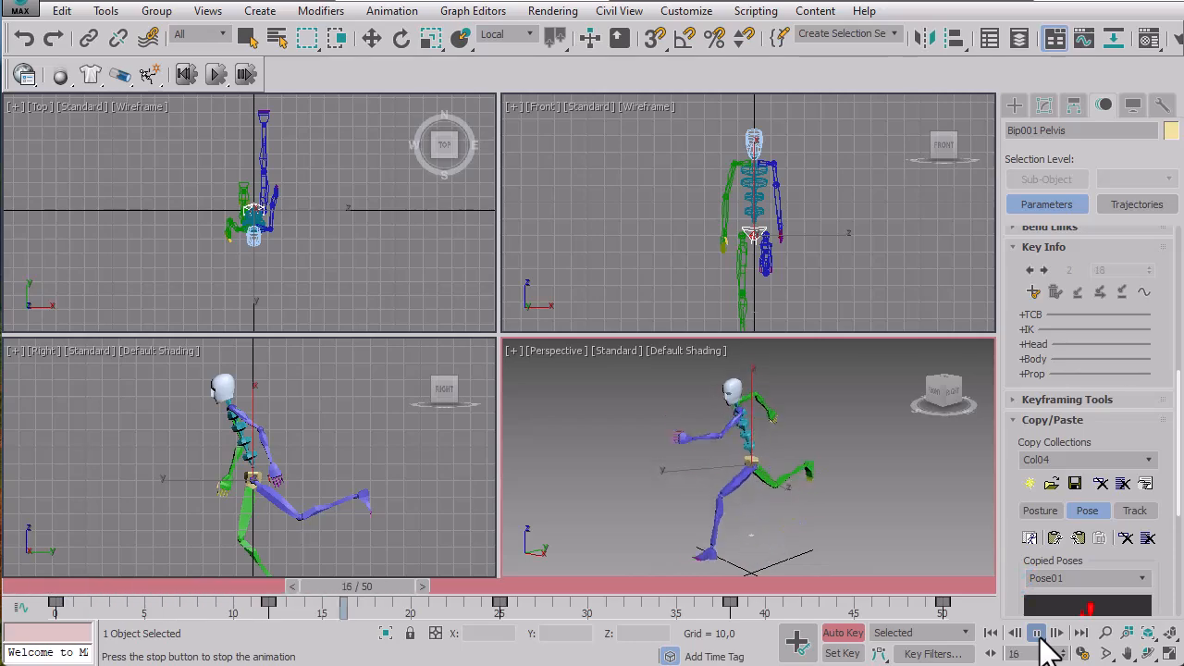
click(992, 634)
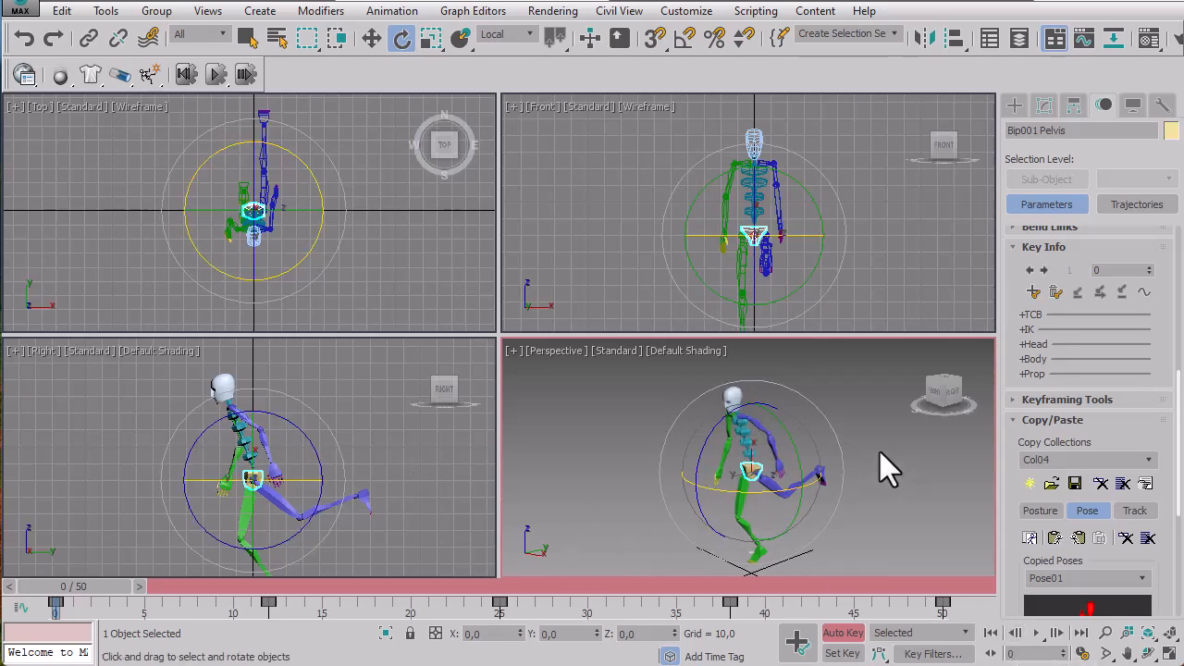
middle_drag(879, 452, 877, 424)
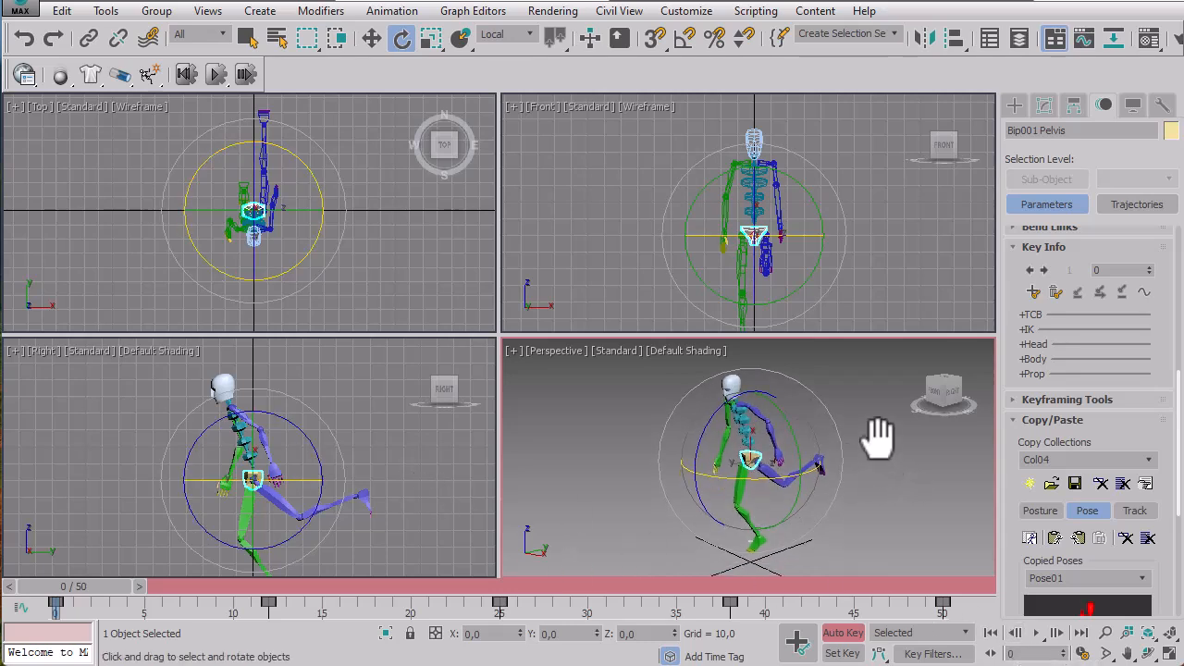
Select the whole biped at frame 0, play the run cycle, and return to the first frame
click(902, 469)
click(249, 38)
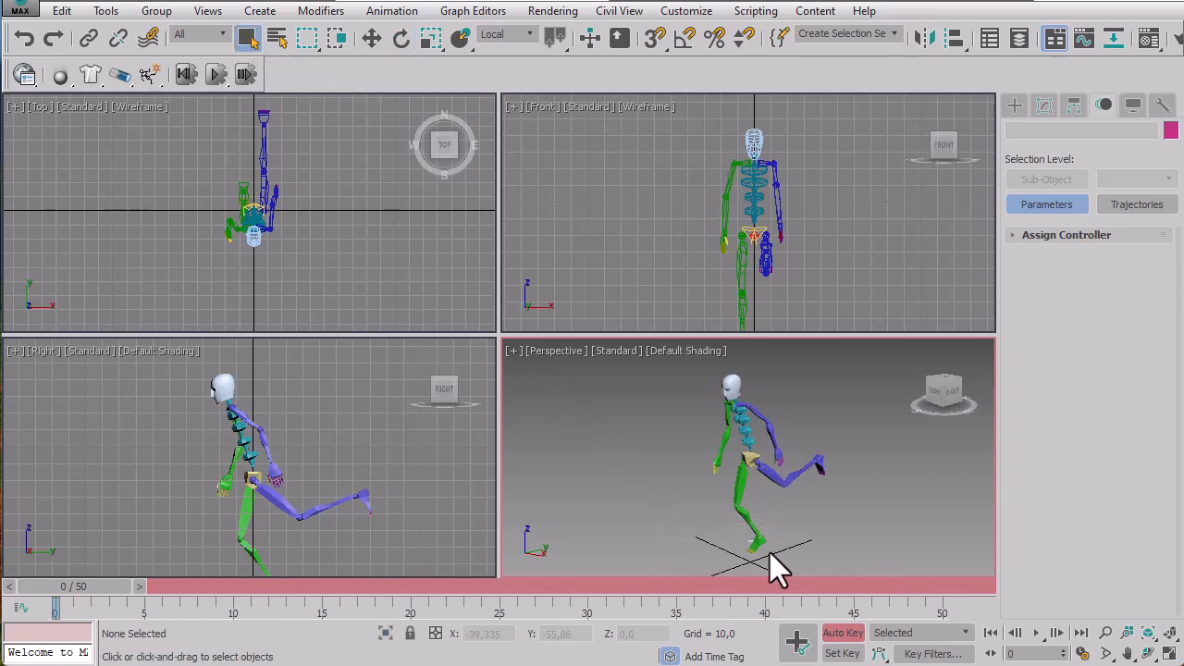
drag(668, 365, 848, 507)
drag(885, 561, 884, 561)
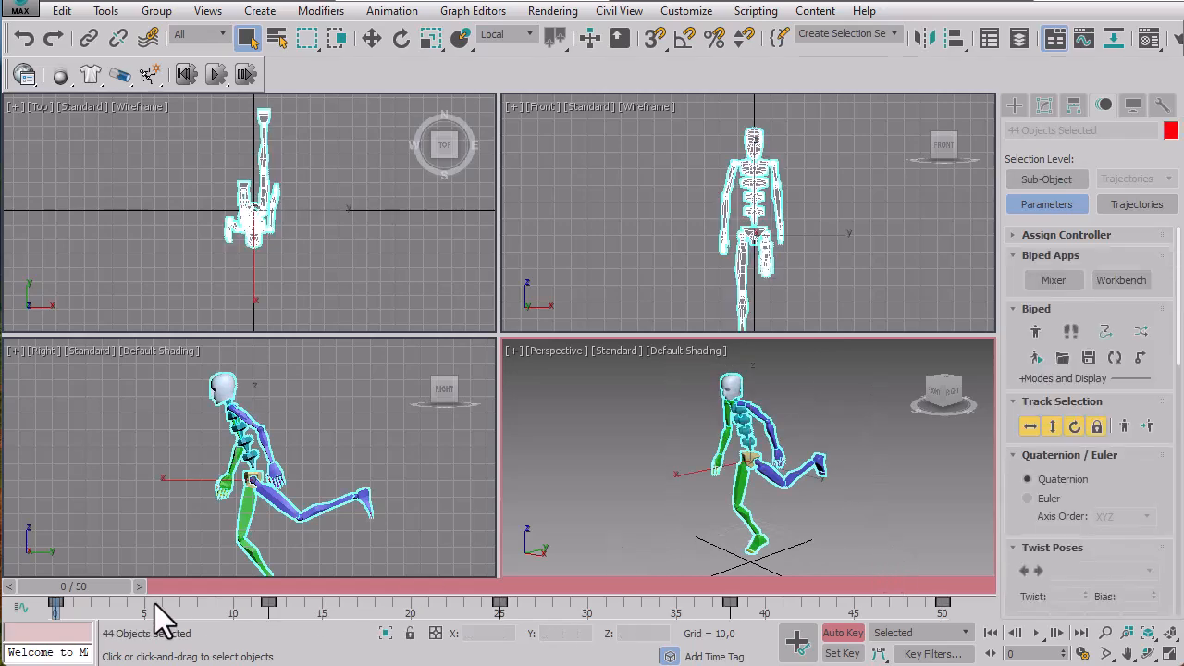
drag(79, 588, 17, 595)
click(1037, 635)
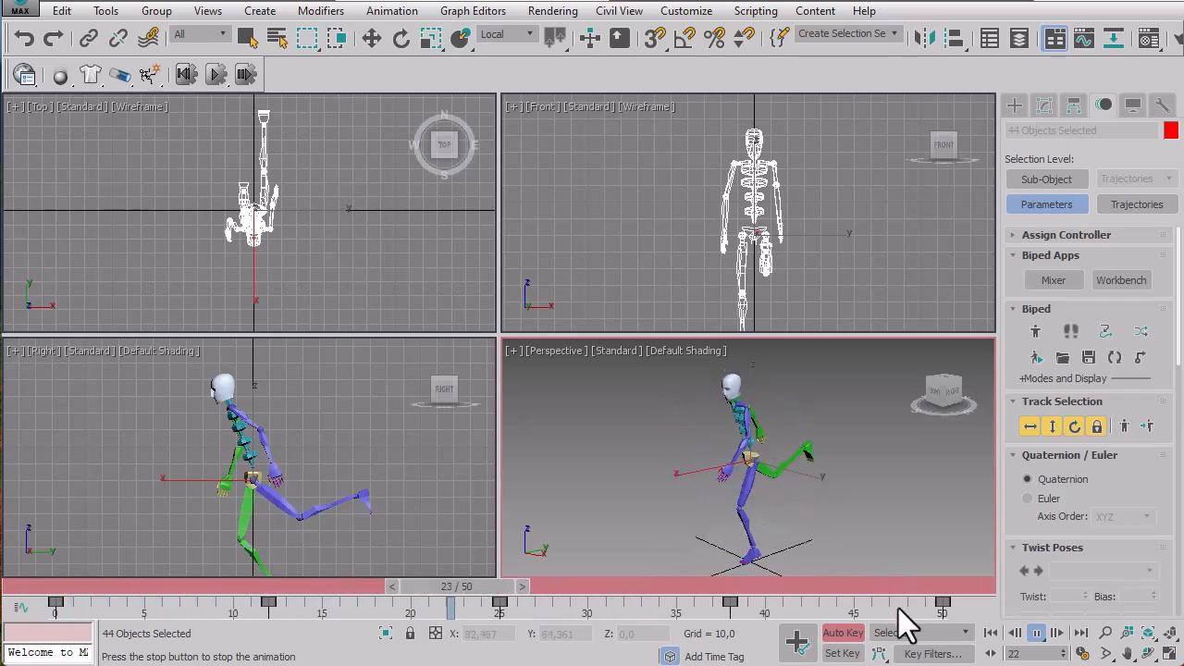
click(991, 633)
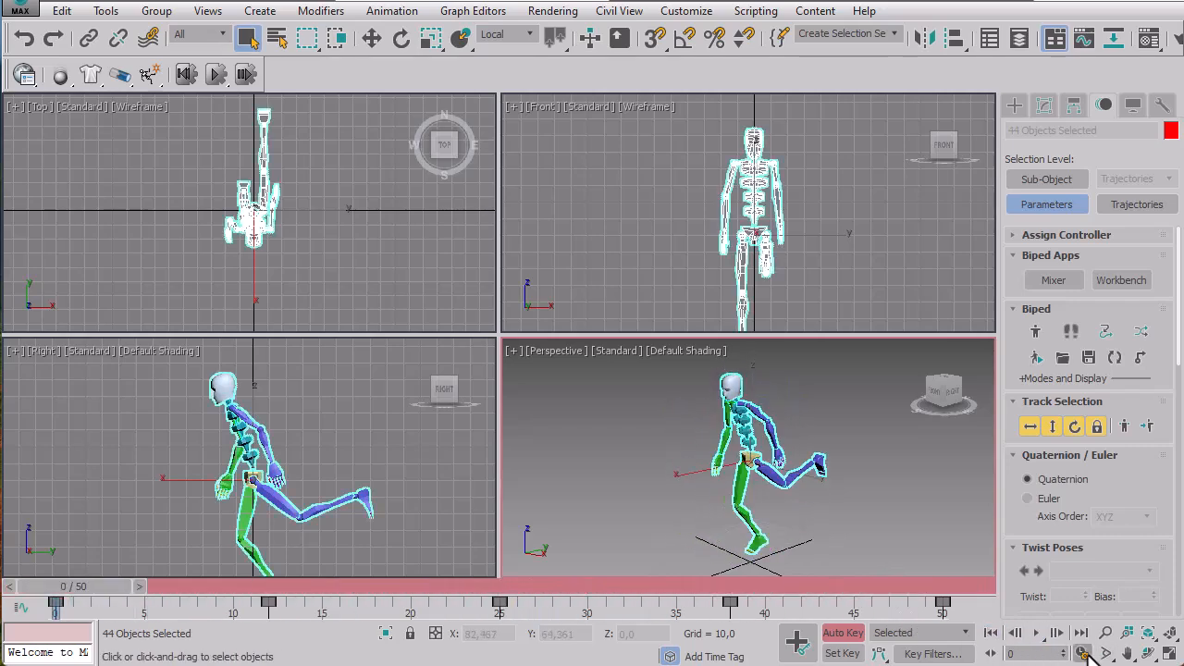
Set the playback speed to 1x in the Time Configuration and accept the settings
click(1082, 653)
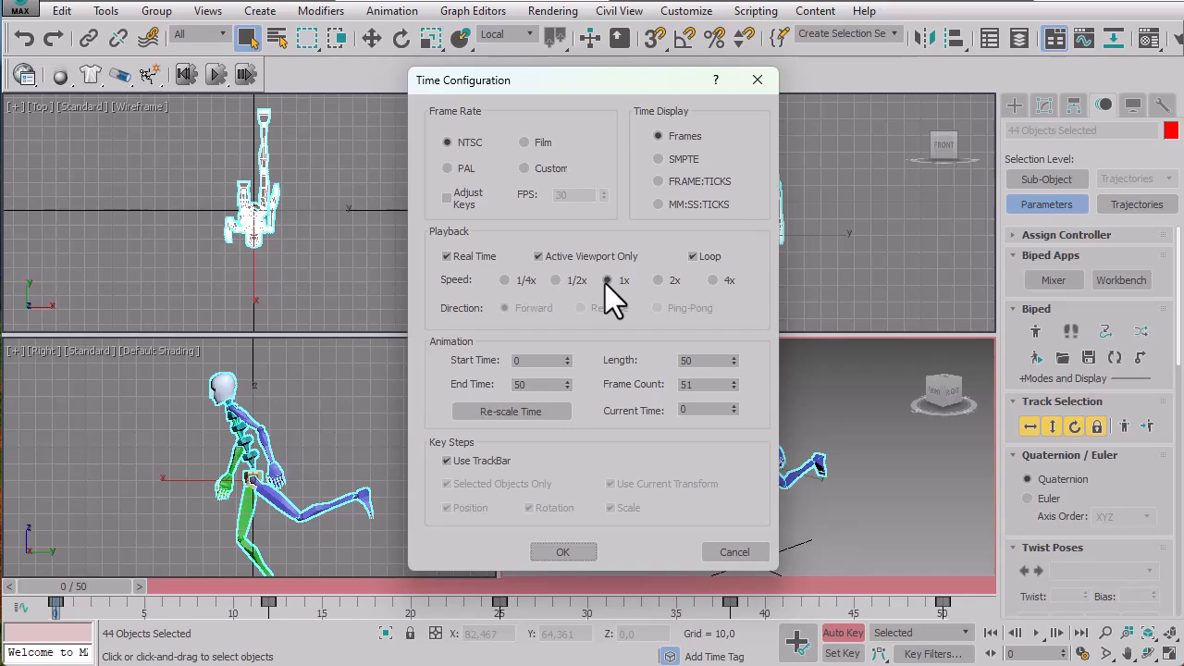
click(606, 282)
click(571, 553)
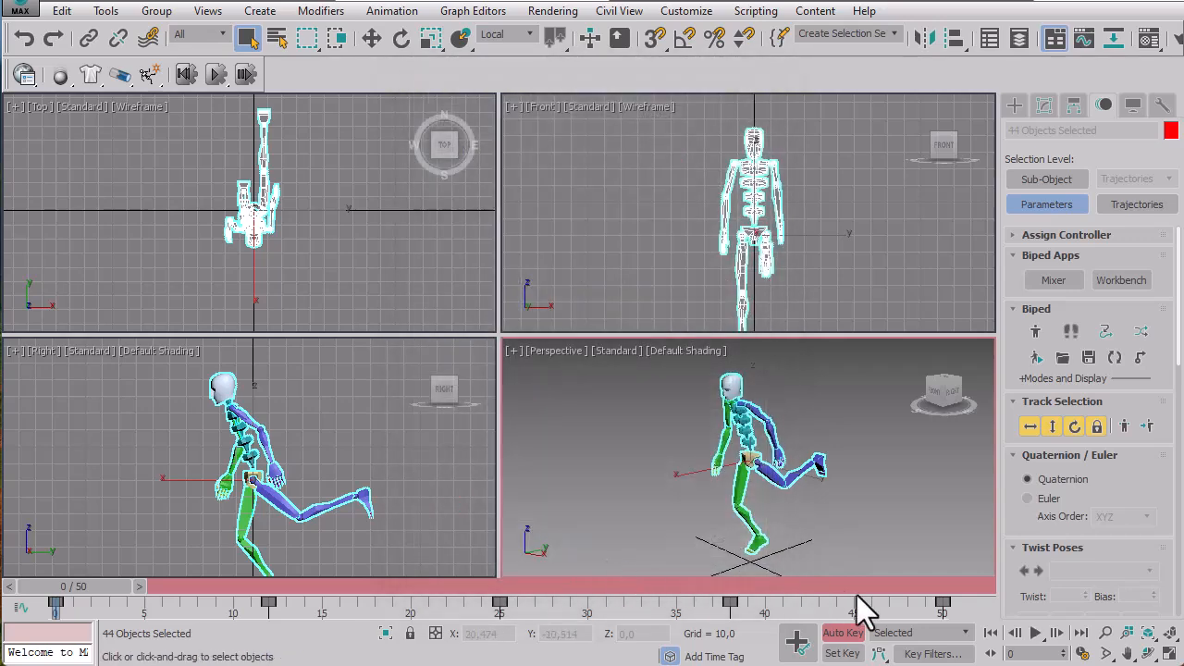
Play the run cycle in the Perspective view at 1x speed and return to frame 0
click(1033, 633)
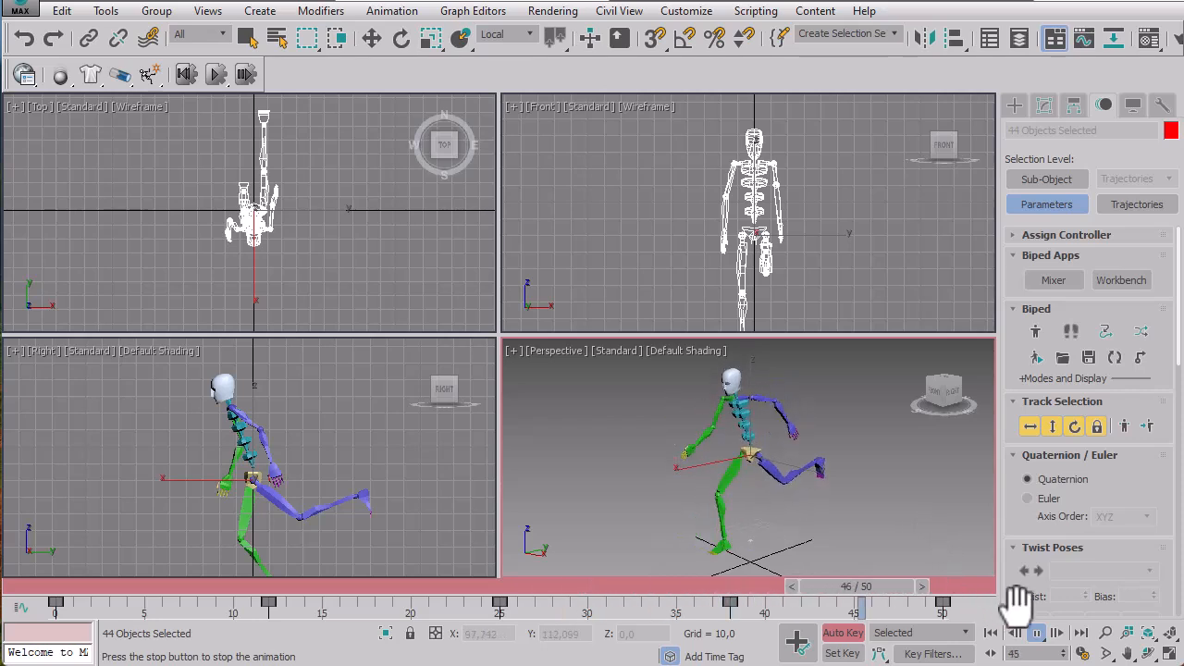
click(991, 632)
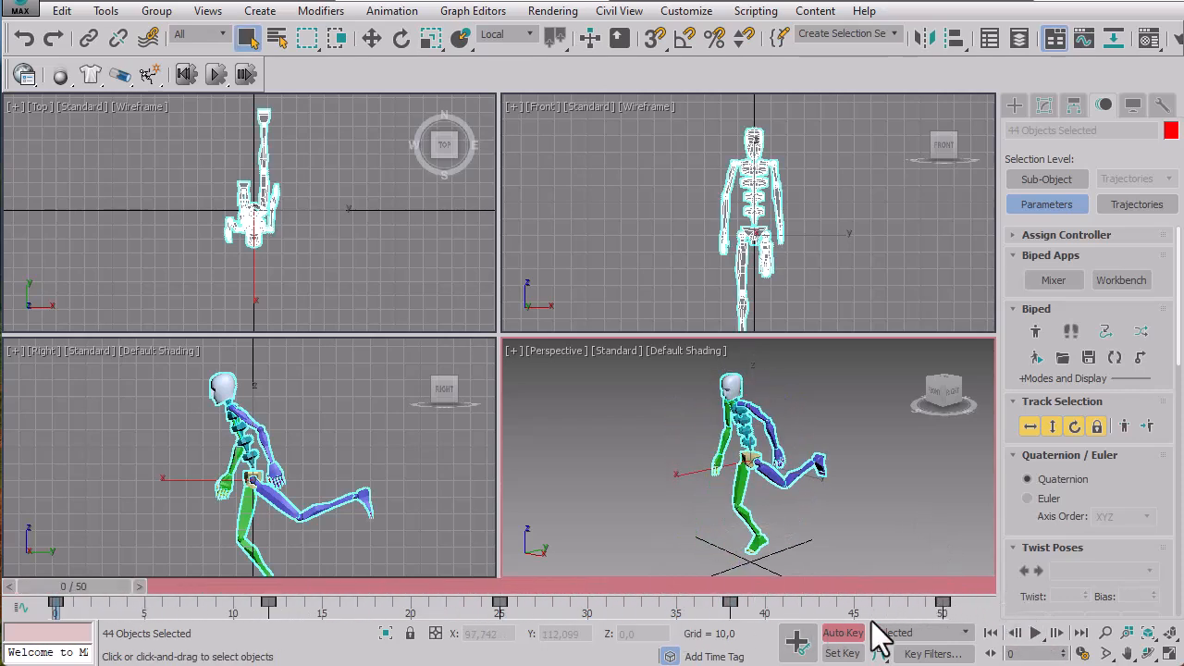
Try an animation end time of 48 and play the run cycle in the maximized Perspective view
click(1083, 655)
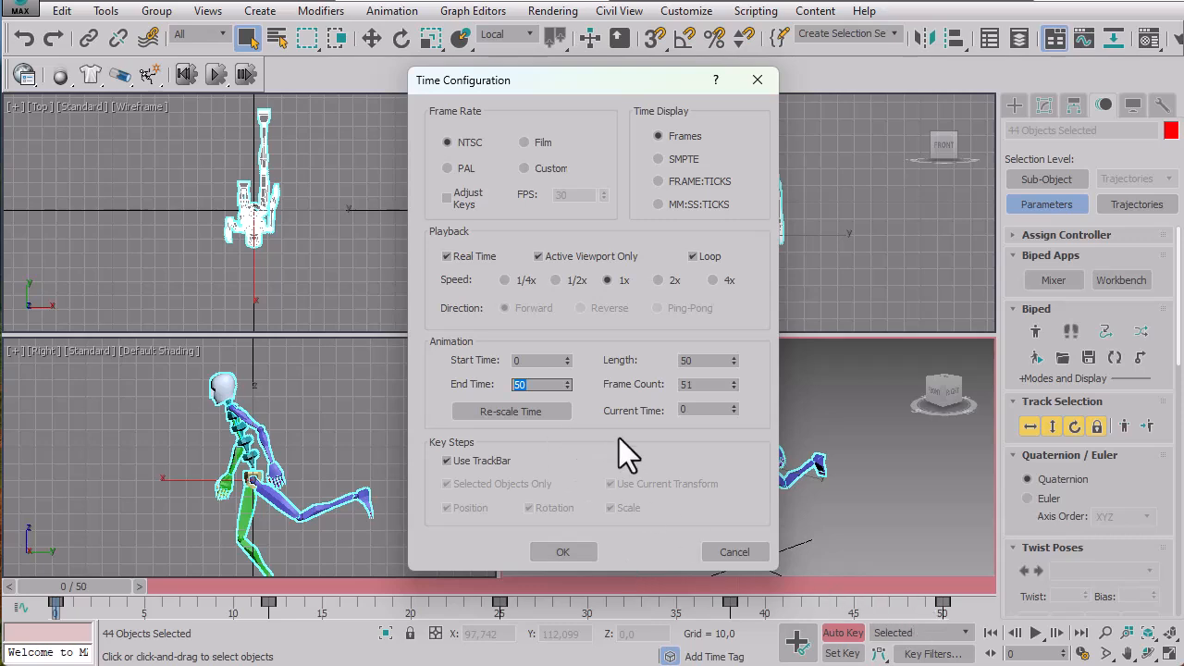
text(48)
click(570, 551)
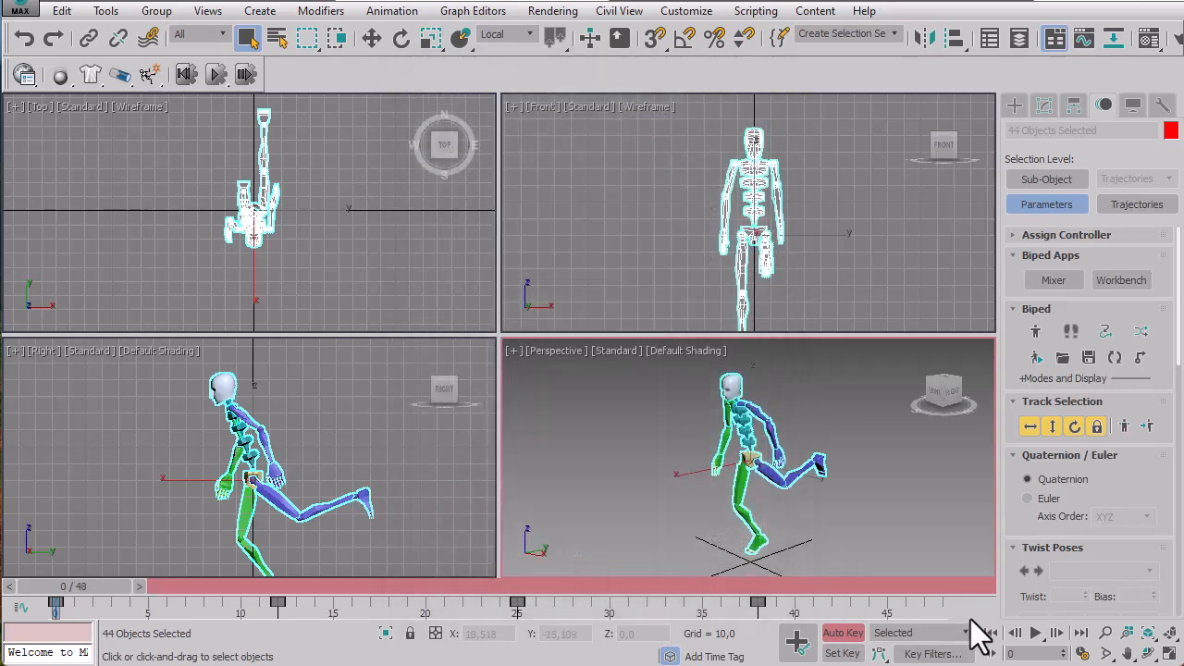
click(1036, 633)
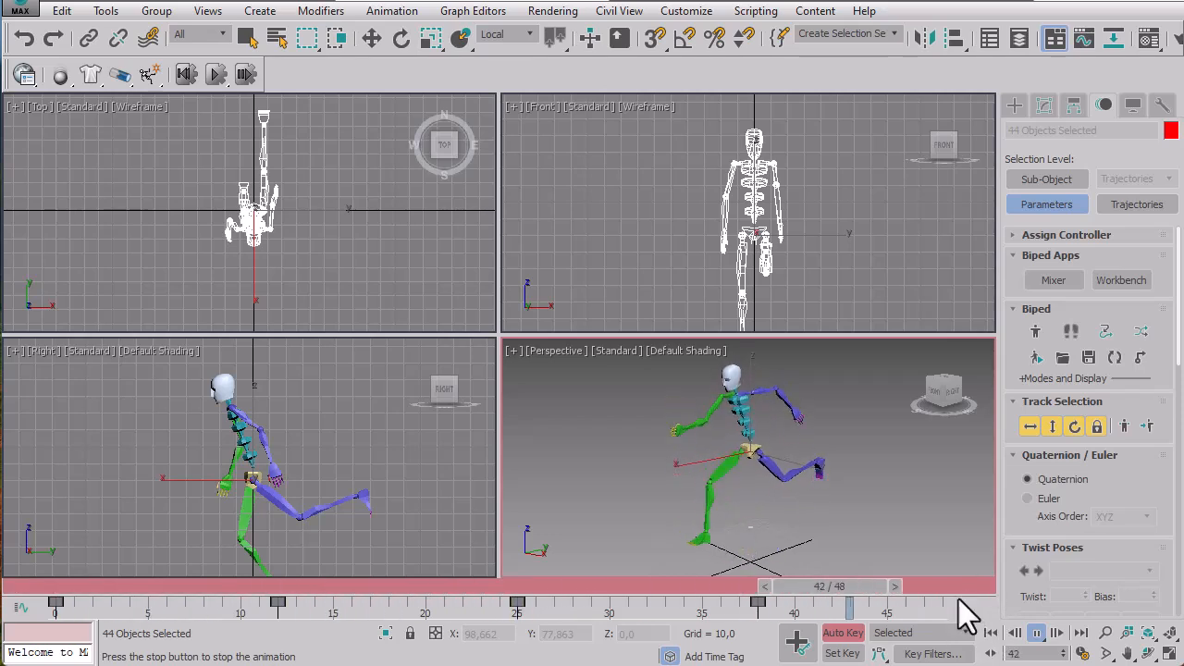
click(1169, 654)
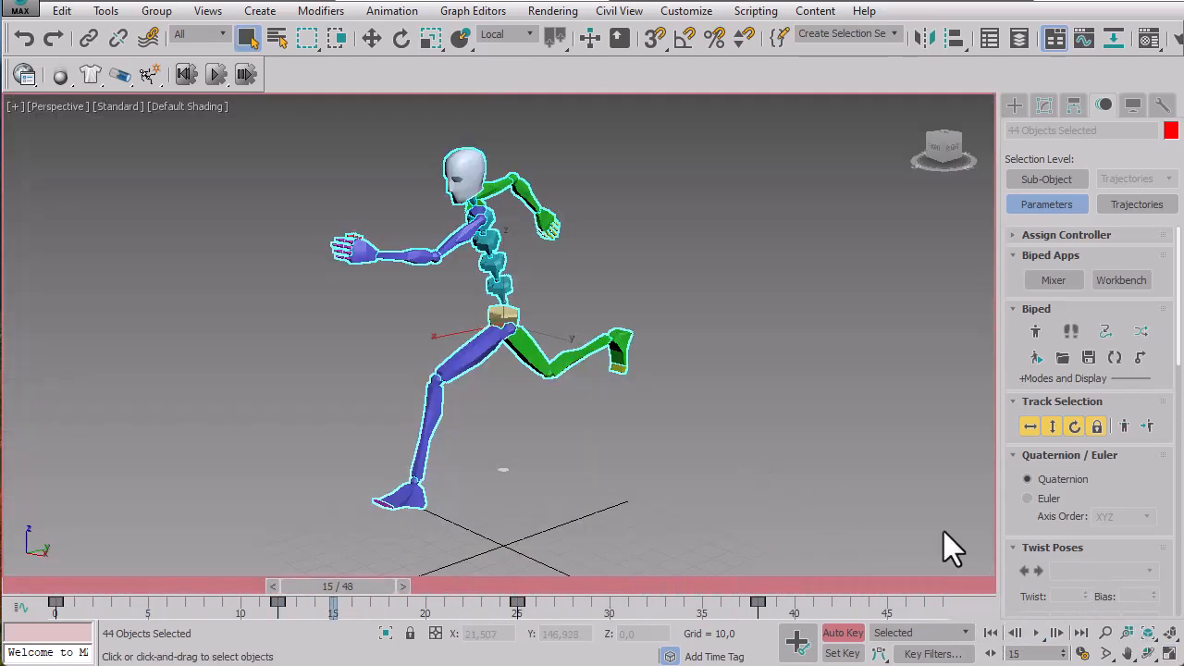
click(990, 633)
click(1035, 634)
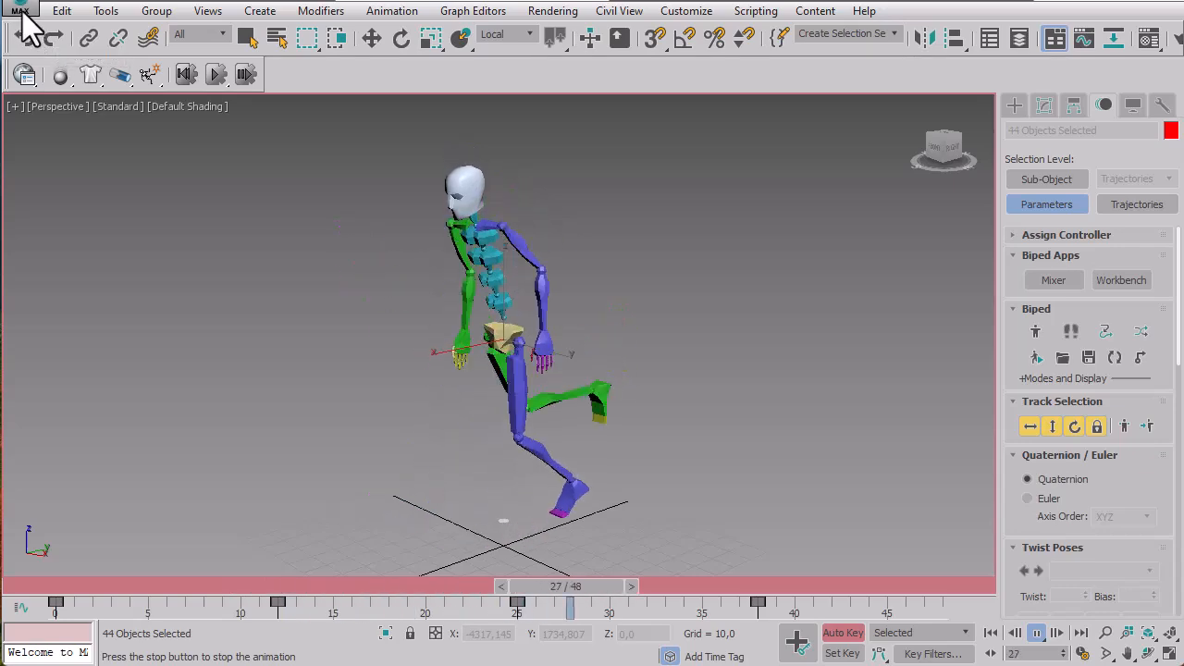
Undo the end time change of the run cycle and go back to the first frame
click(26, 43)
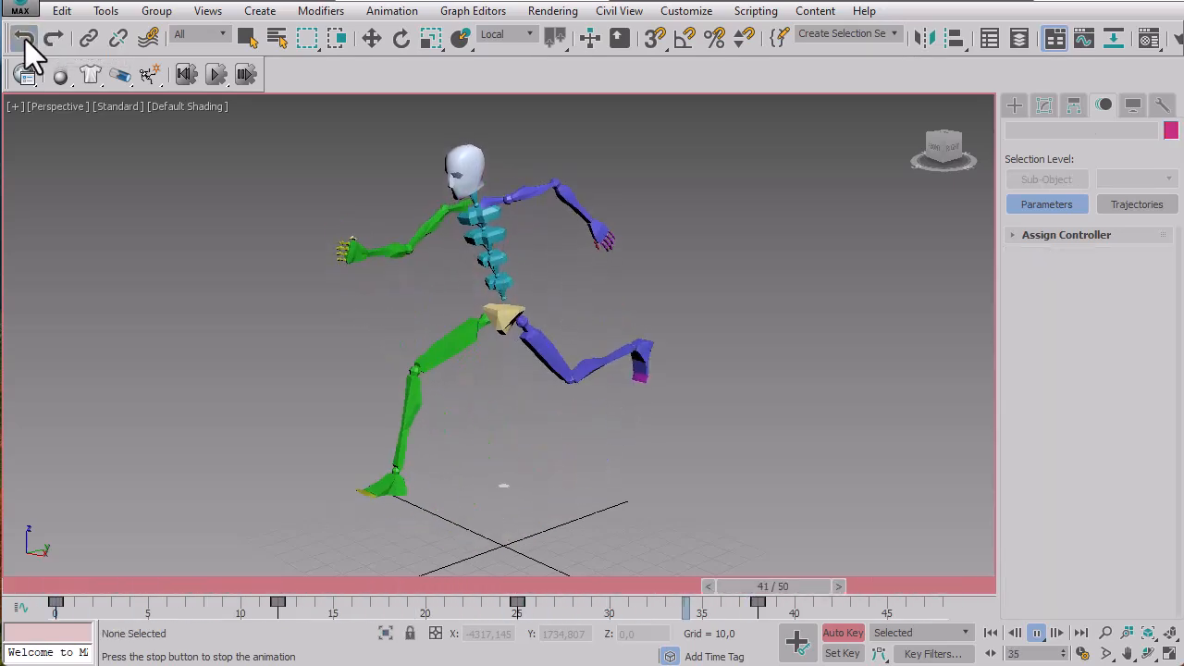
click(26, 43)
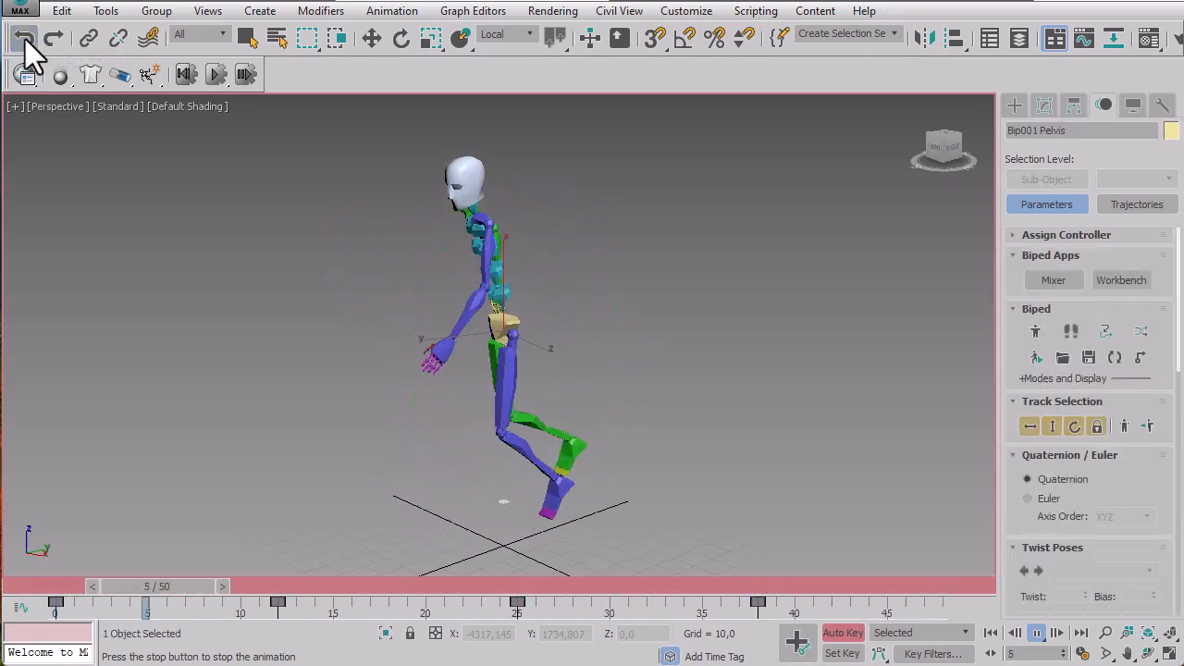
click(992, 632)
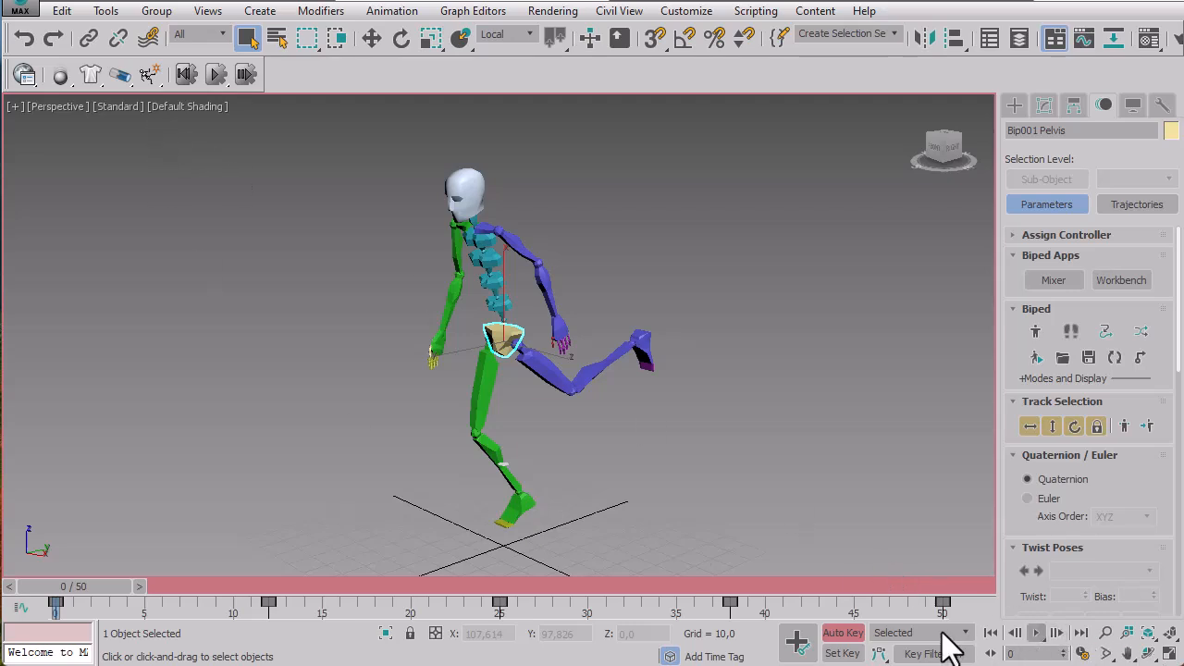
Replay the 50-frame run cycle, restore the four-viewport layout, and turn off Auto Key mode
key(/)
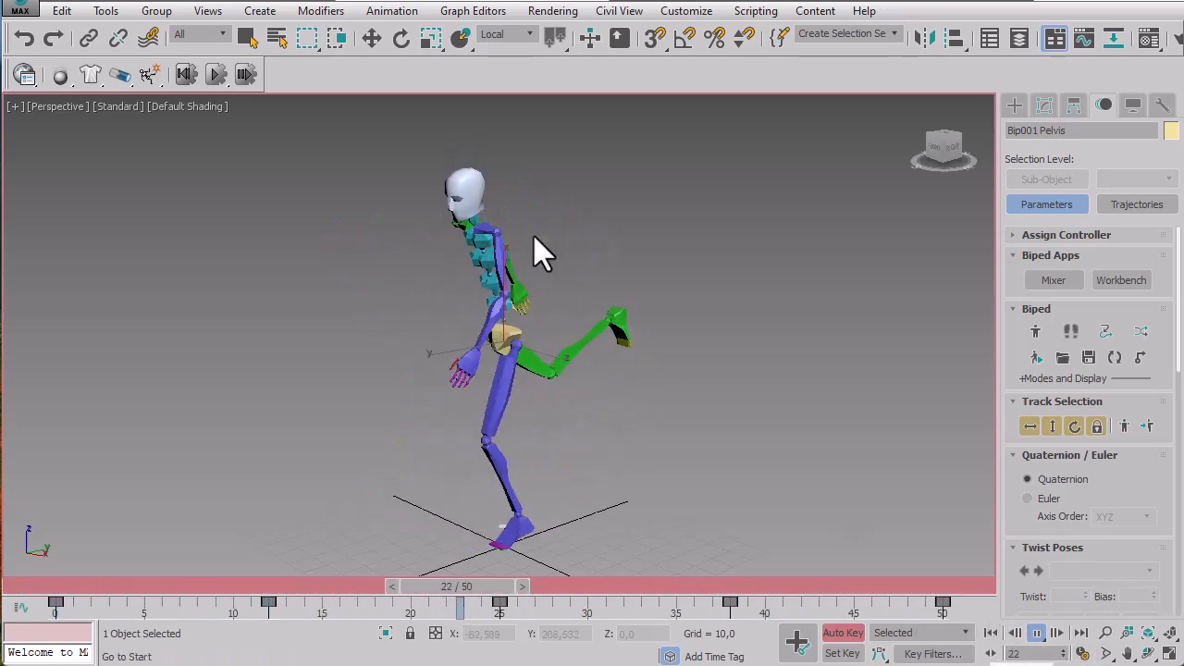
click(1170, 654)
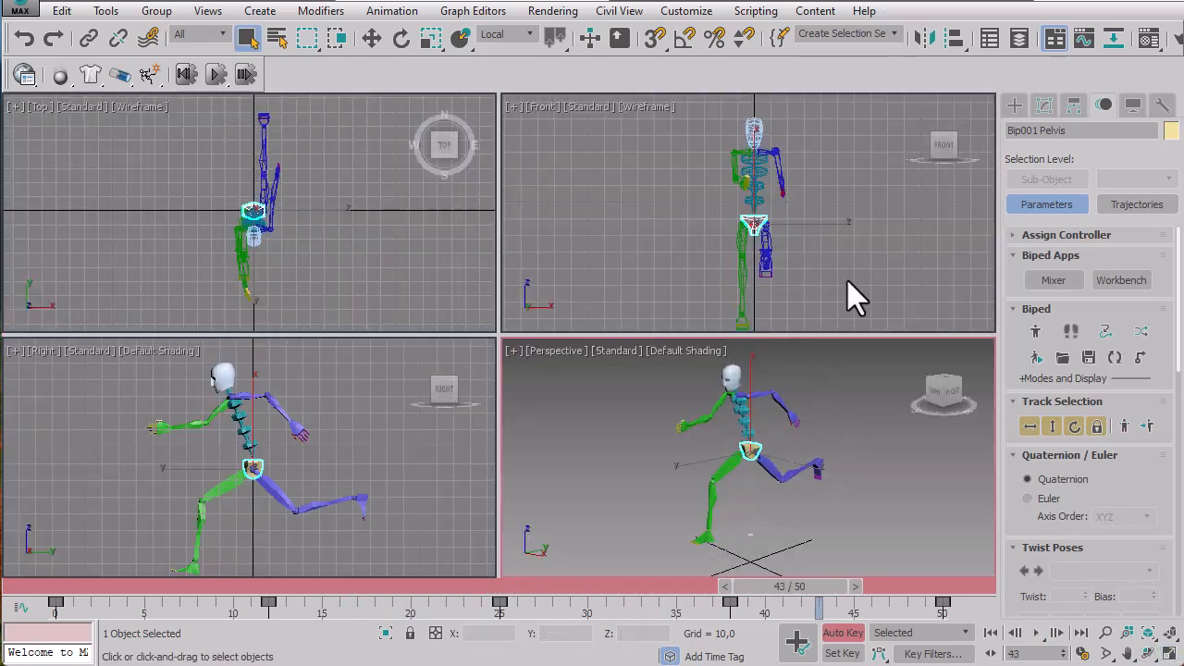
click(859, 632)
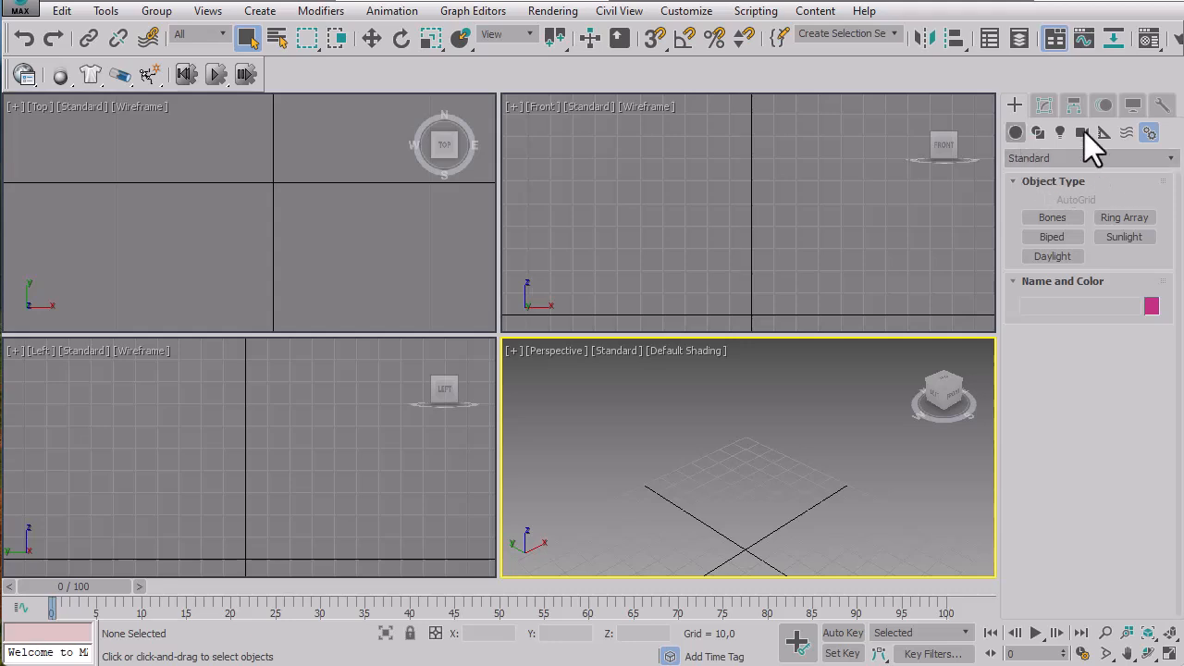
Create a standing biped at the grid origin in the Perspective view and fit it in all viewports
click(1052, 236)
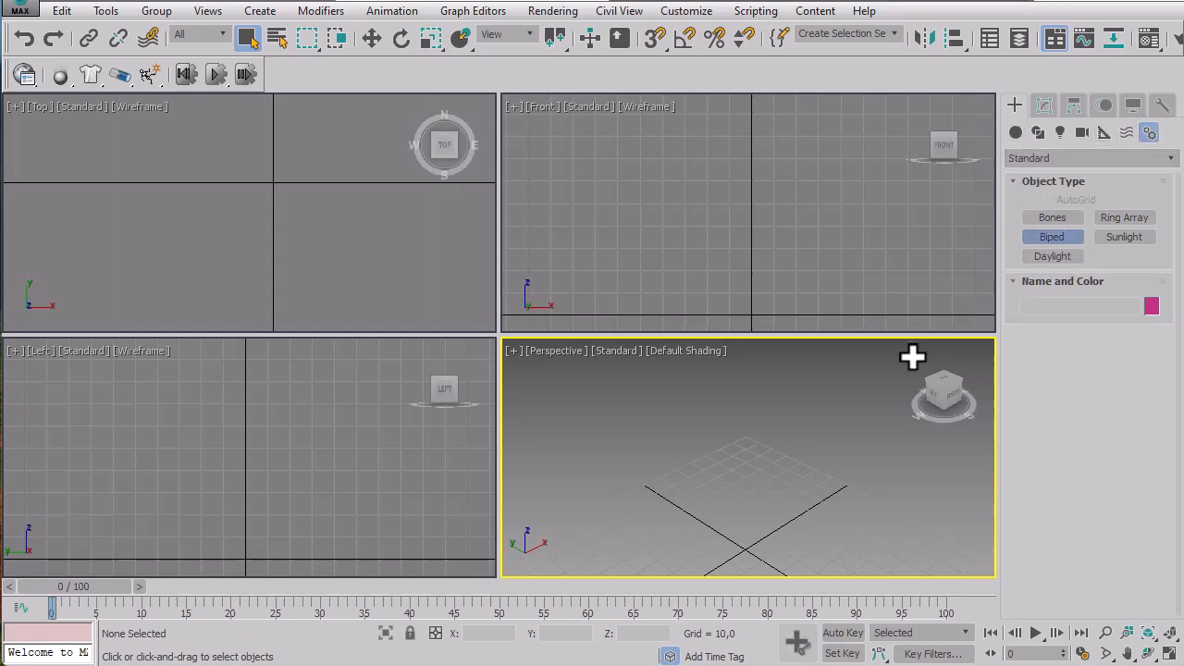
drag(742, 553, 809, 300)
click(1169, 633)
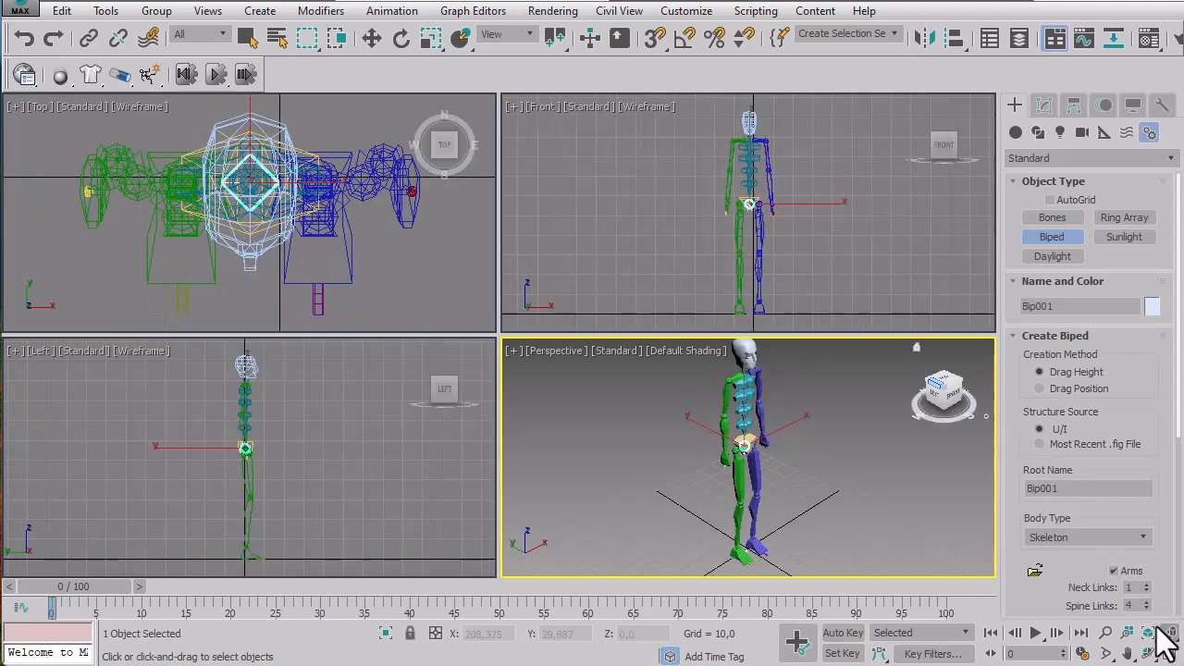
right_click(851, 463)
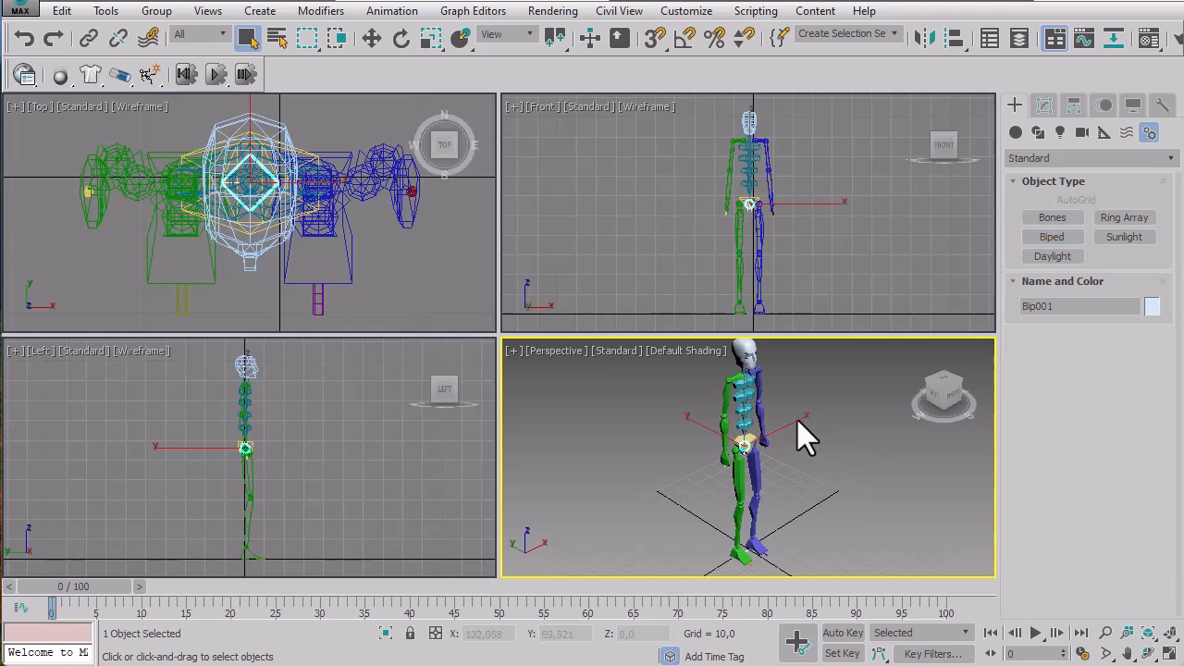
Select the biped's pelvis and turn on Footstep Mode in its motion parameters, leaving single footstep creation
click(747, 442)
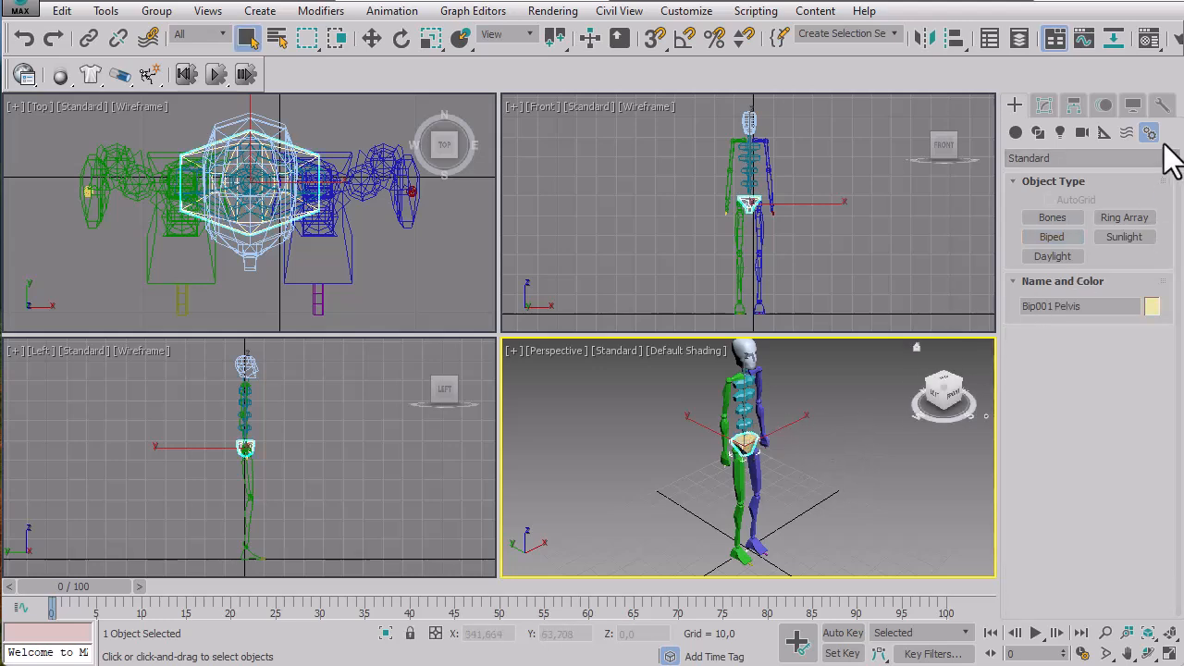
click(1105, 104)
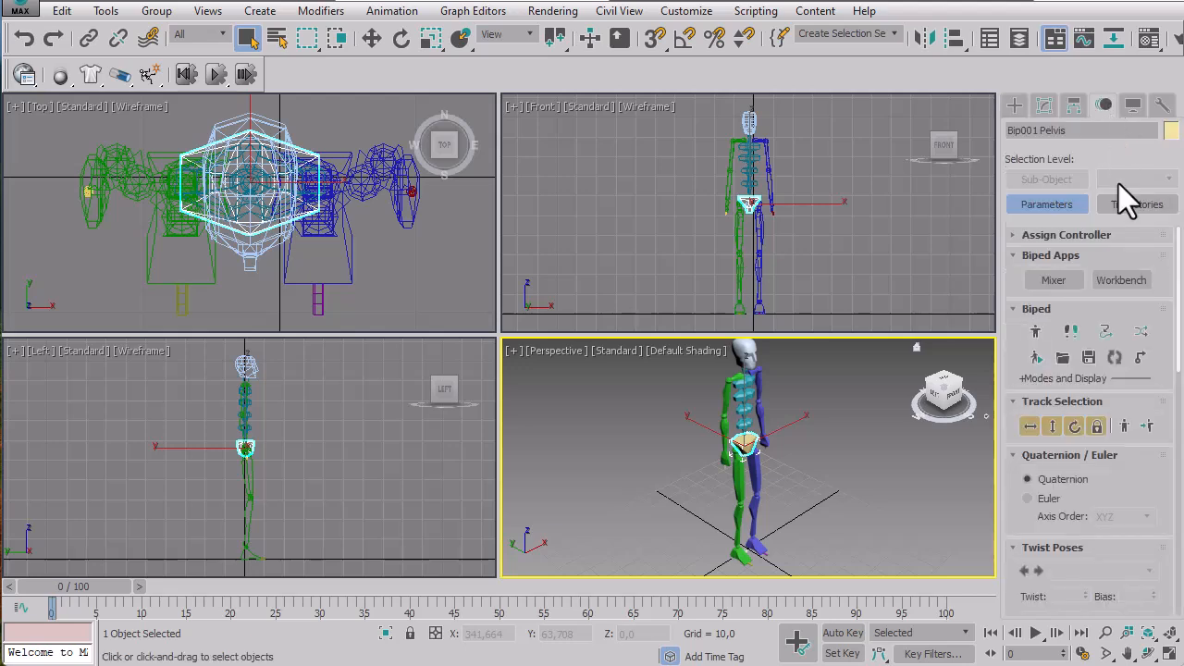
click(1070, 330)
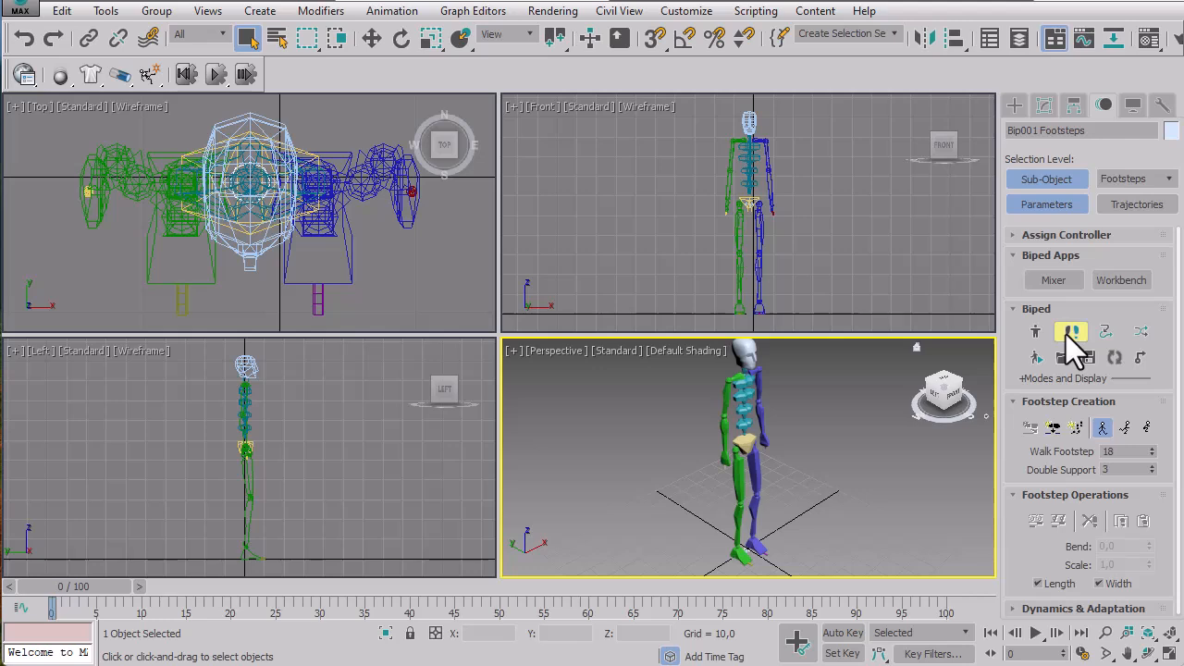
click(1068, 333)
click(1068, 335)
click(1055, 428)
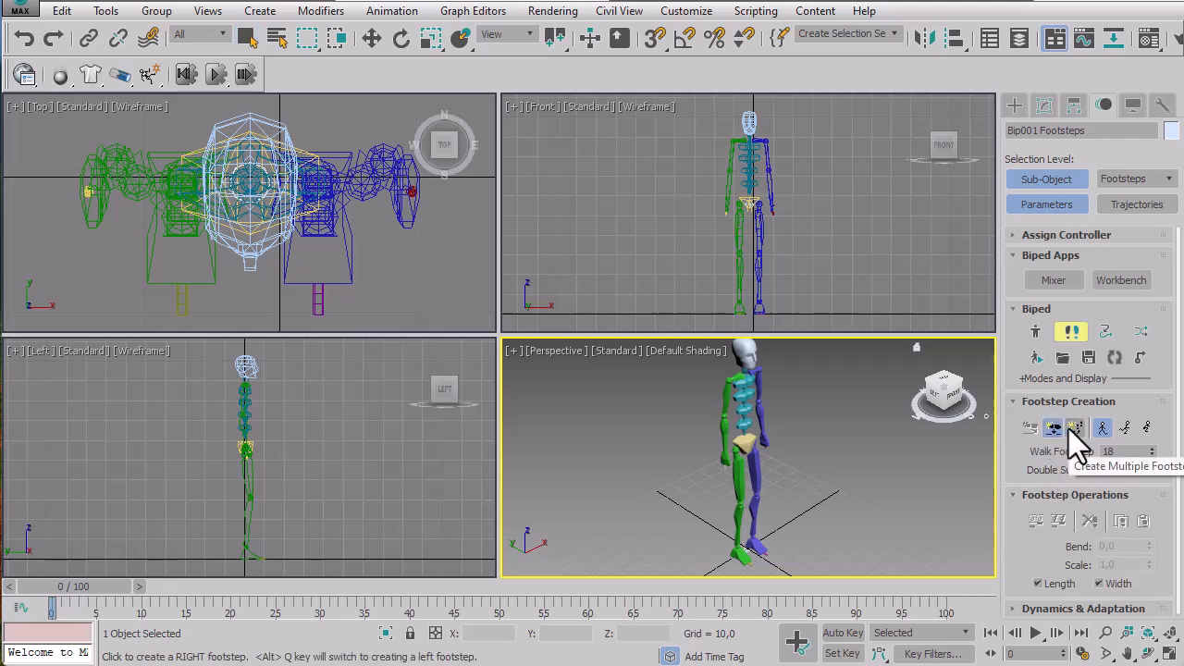
key(w)
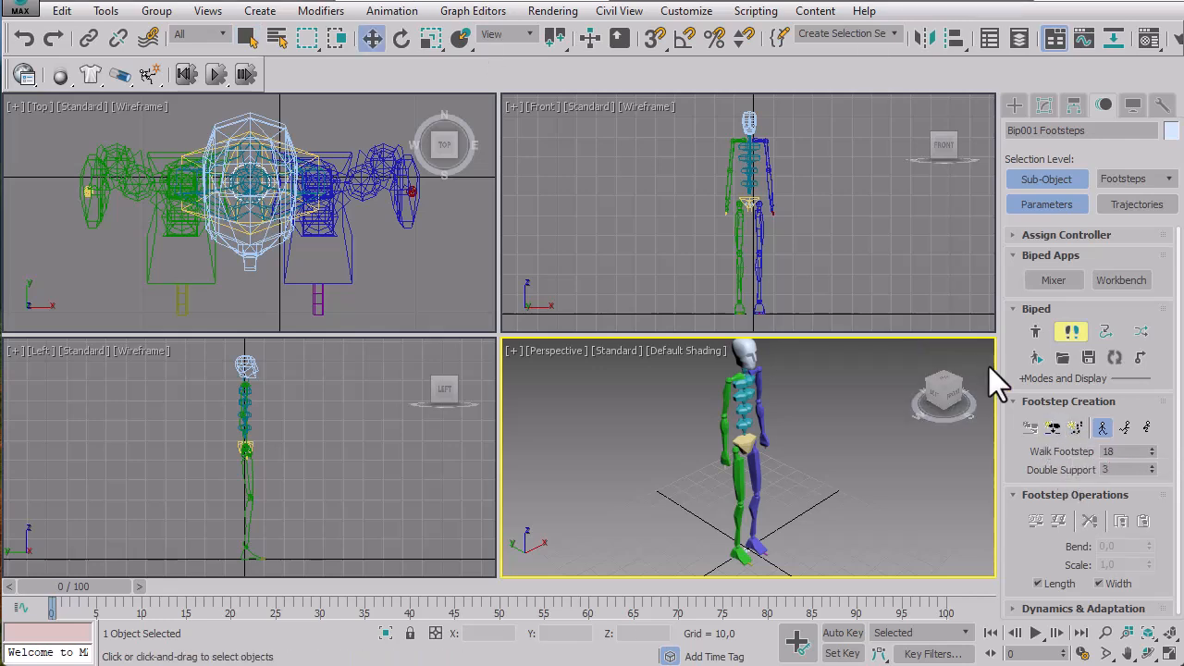
Create 19 walk footsteps for the biped and inspect the path as far as footstep 18
click(1074, 428)
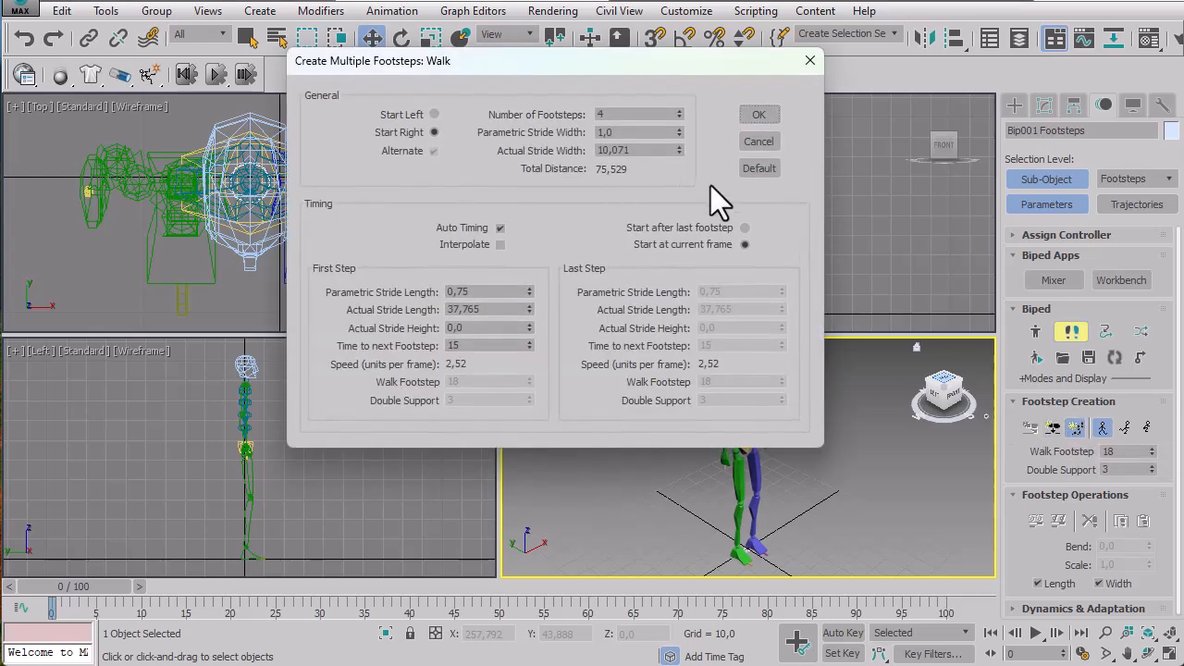
double_click(646, 113)
click(755, 114)
scroll(749, 357, down, 5)
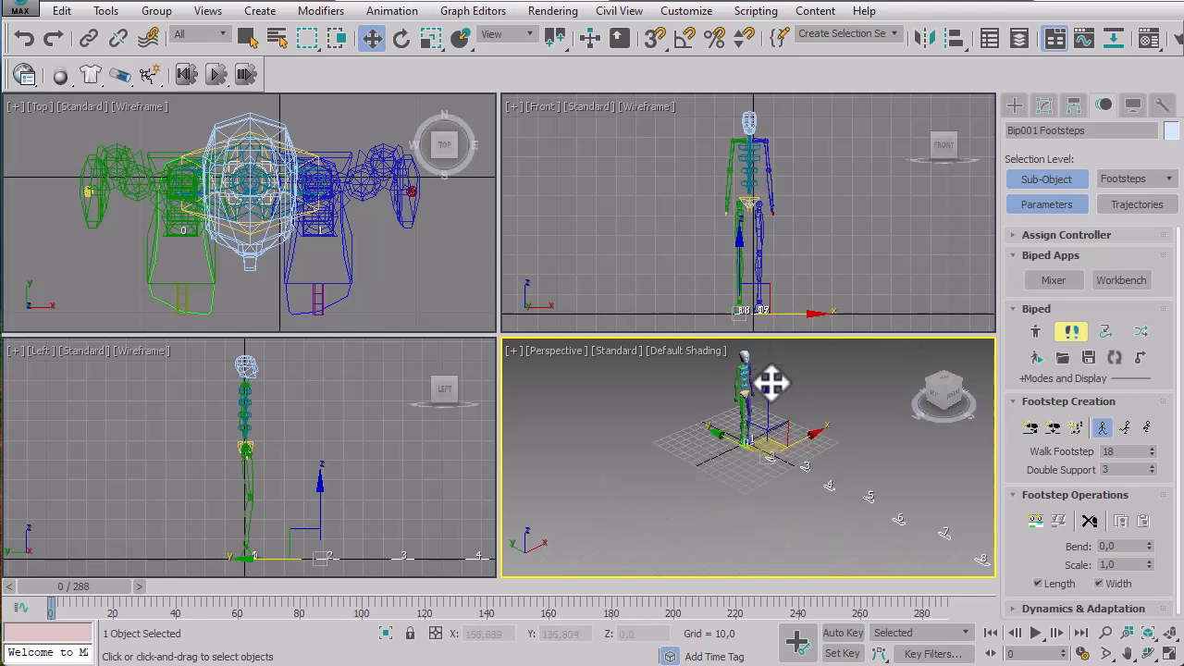
middle_drag(769, 383, 708, 434)
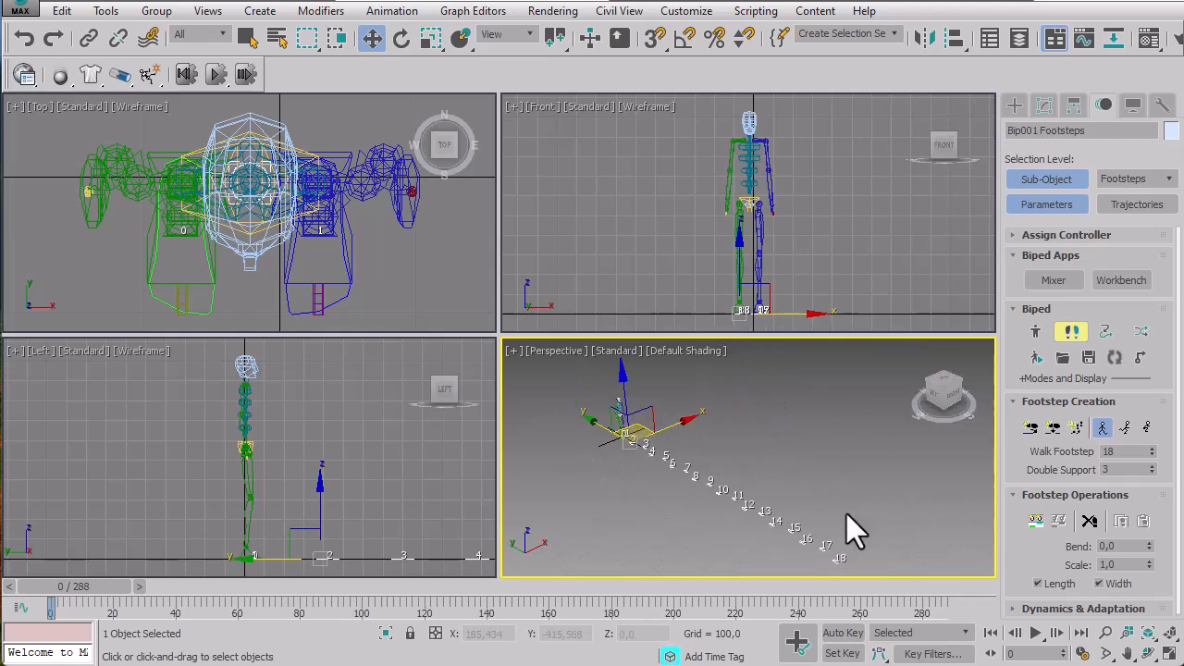
click(833, 547)
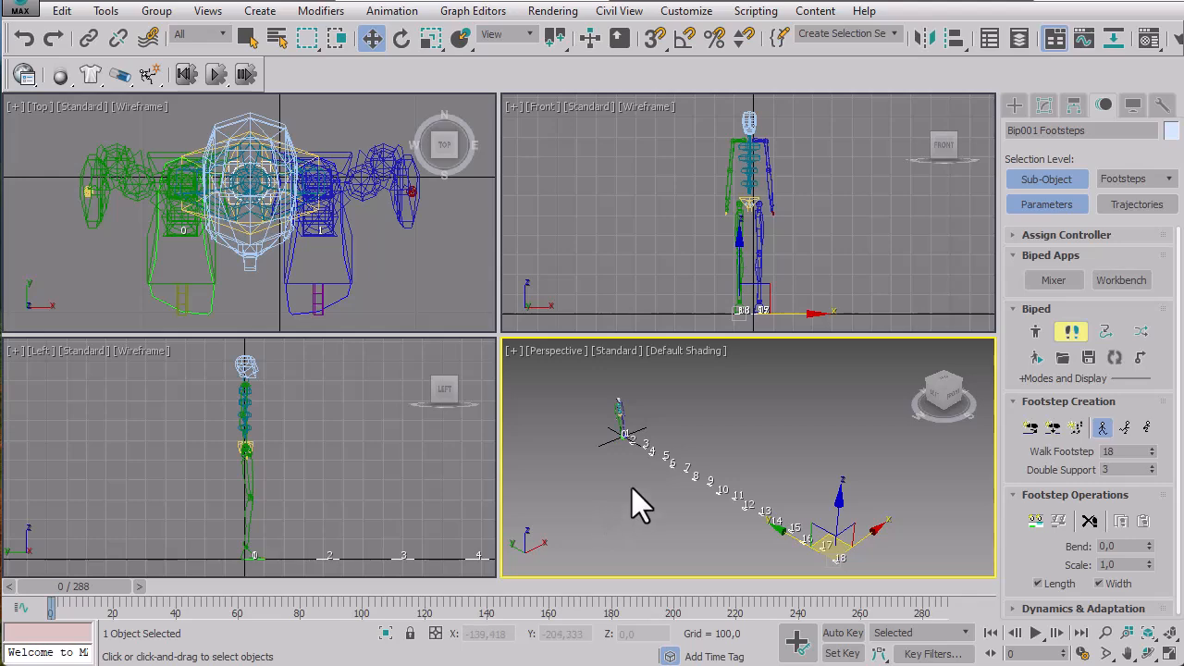
Try adding 10 more walk footsteps after the last one, and undo the footstep creation
click(1078, 428)
double_click(602, 113)
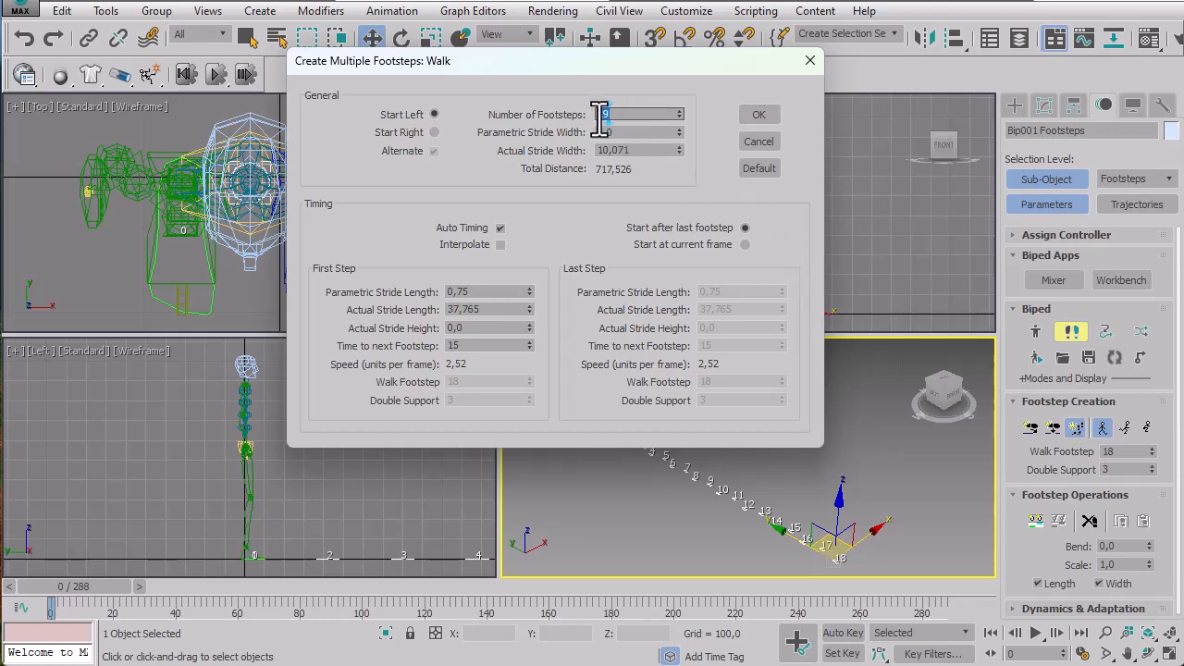
text(1,0)
click(759, 115)
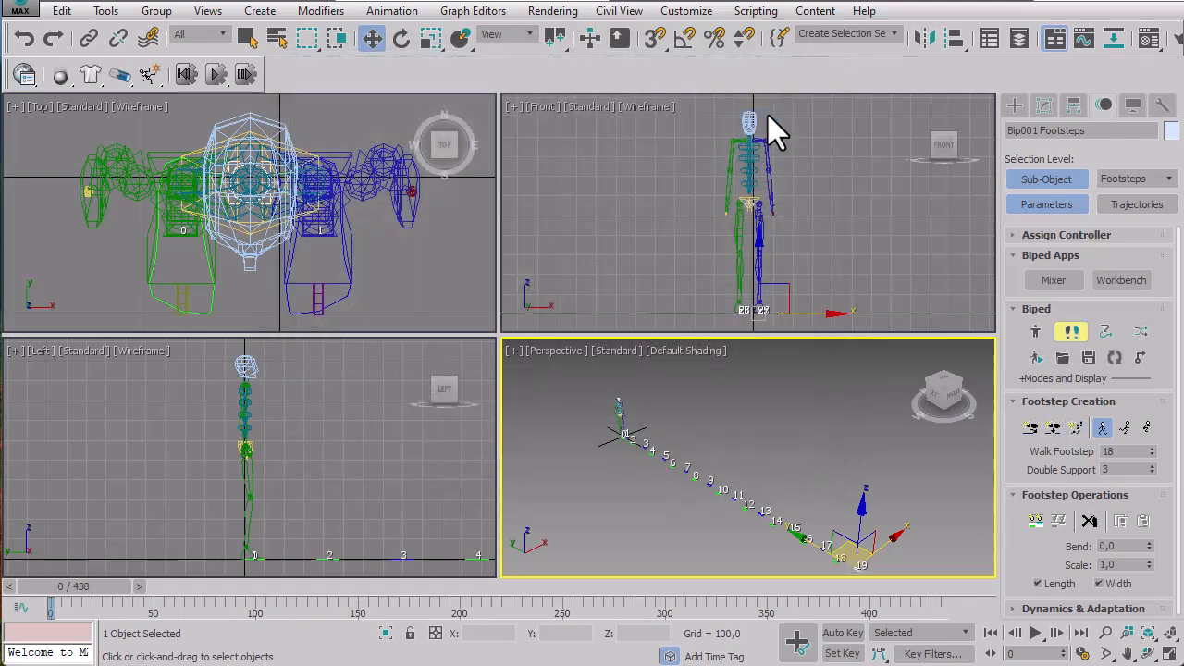
click(766, 118)
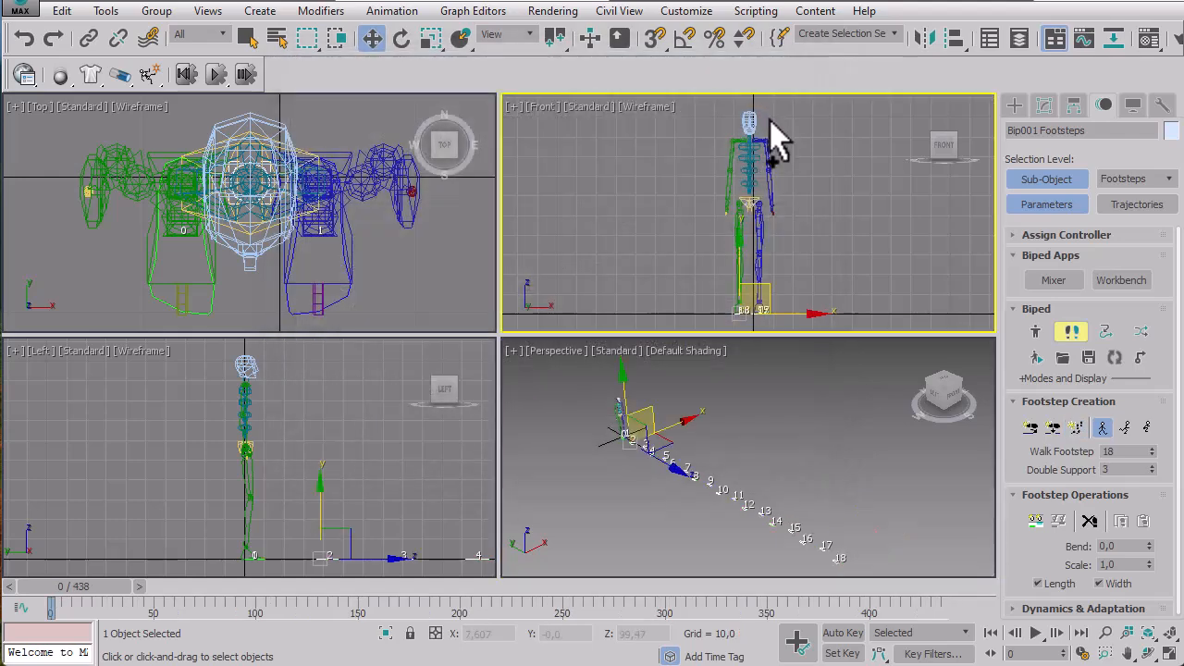
Create 10 walk footsteps starting with the right foot at the current frame, and inspect them in the Perspective view
click(1077, 428)
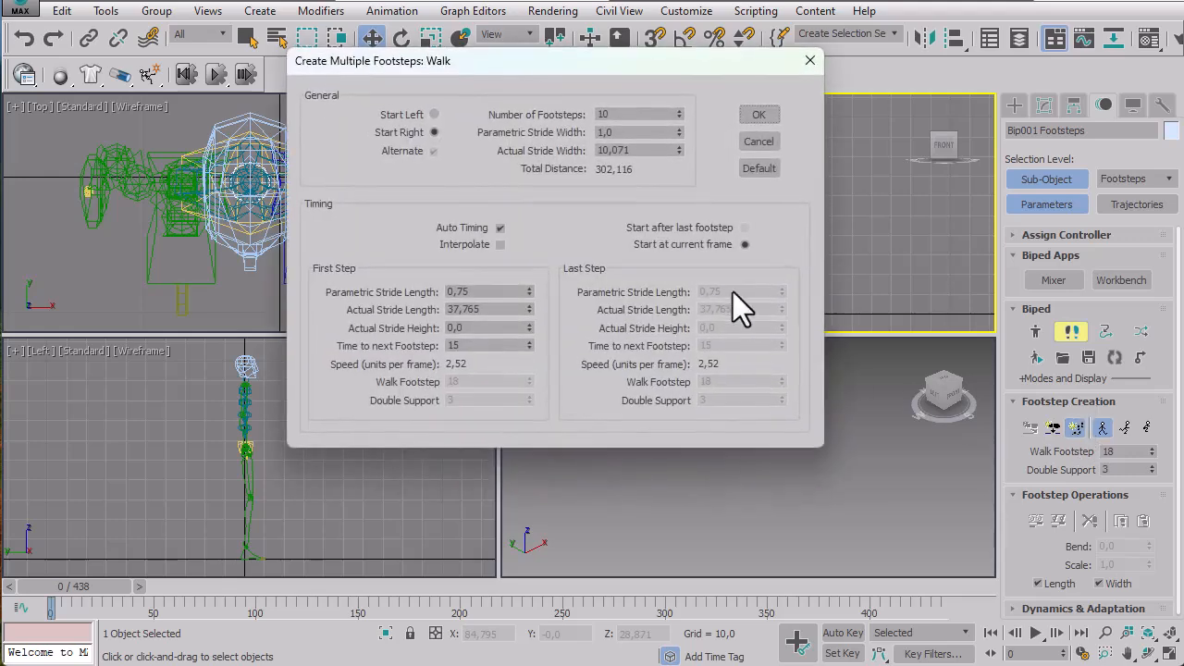
click(759, 117)
middle_drag(845, 494, 896, 463)
scroll(807, 496, up, 3)
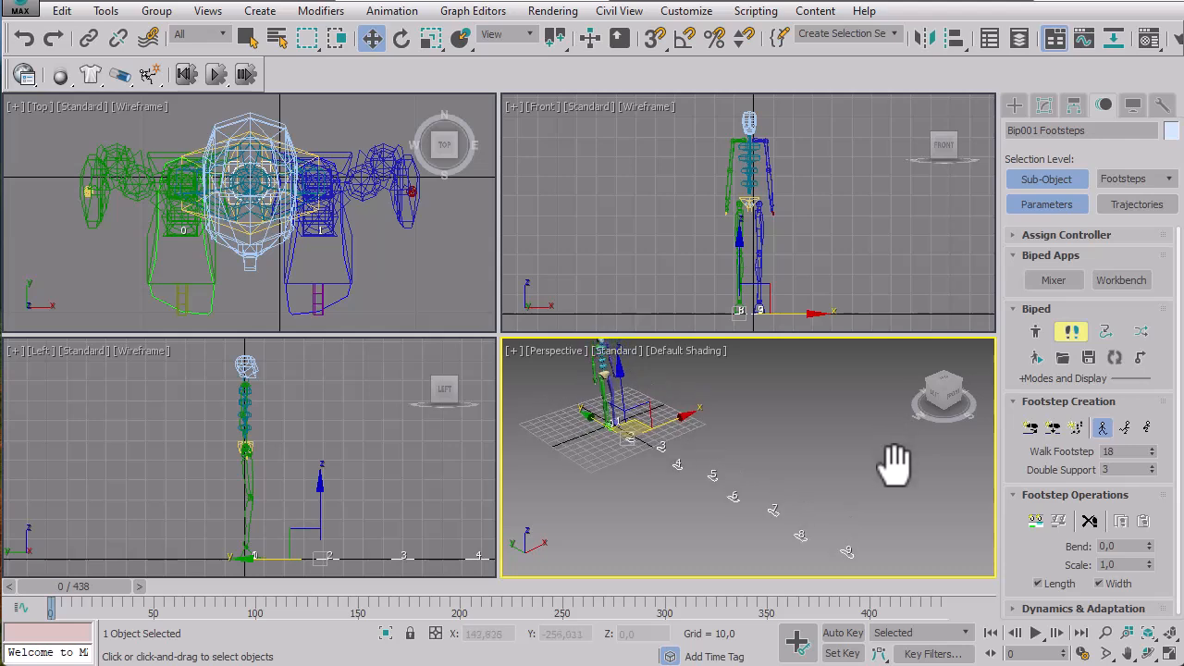
click(681, 465)
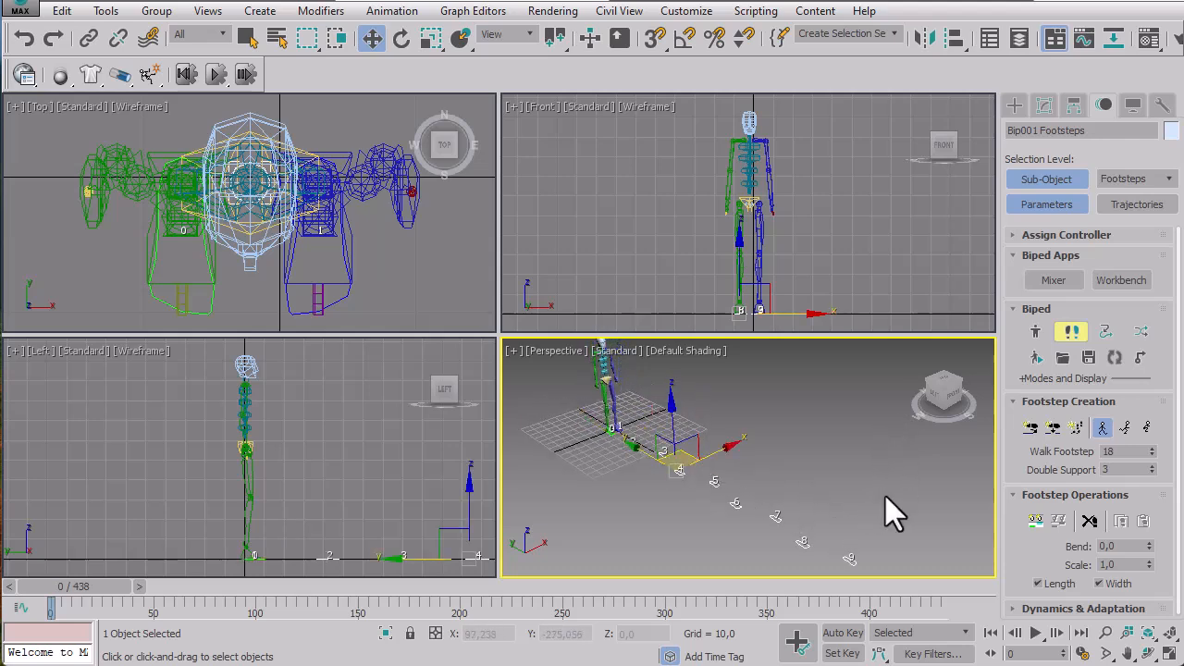
Play the timeline, return to frame 0, and create keys for the inactive footsteps
click(1037, 633)
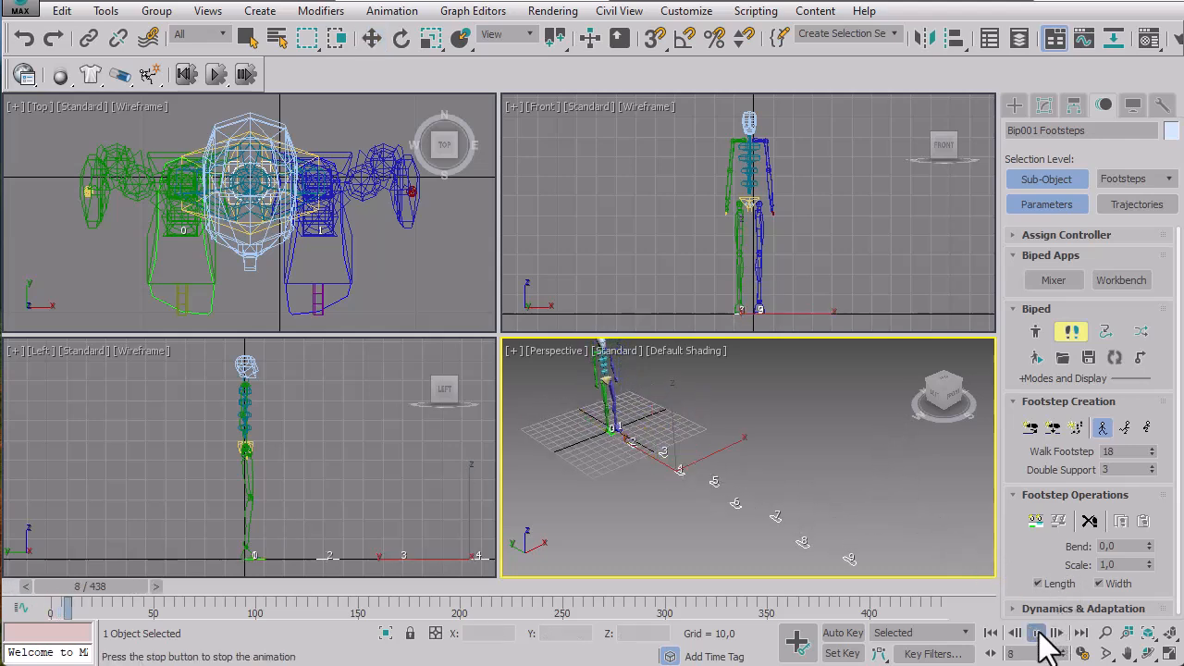
drag(195, 583, 54, 592)
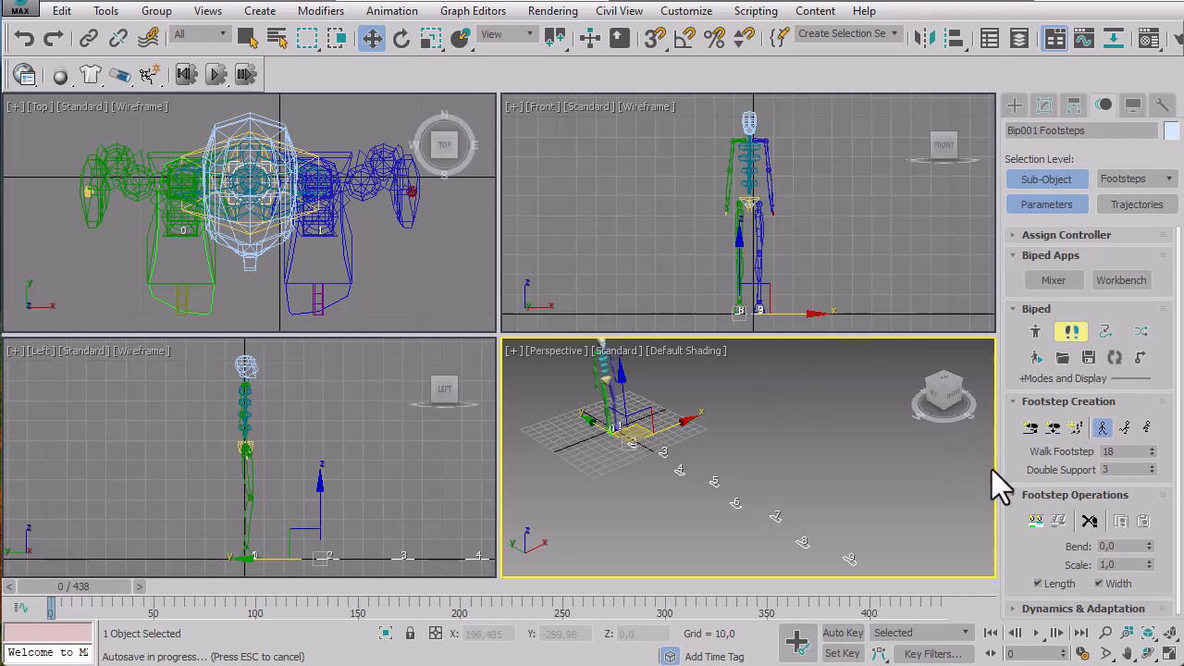
drag(1008, 524, 1012, 466)
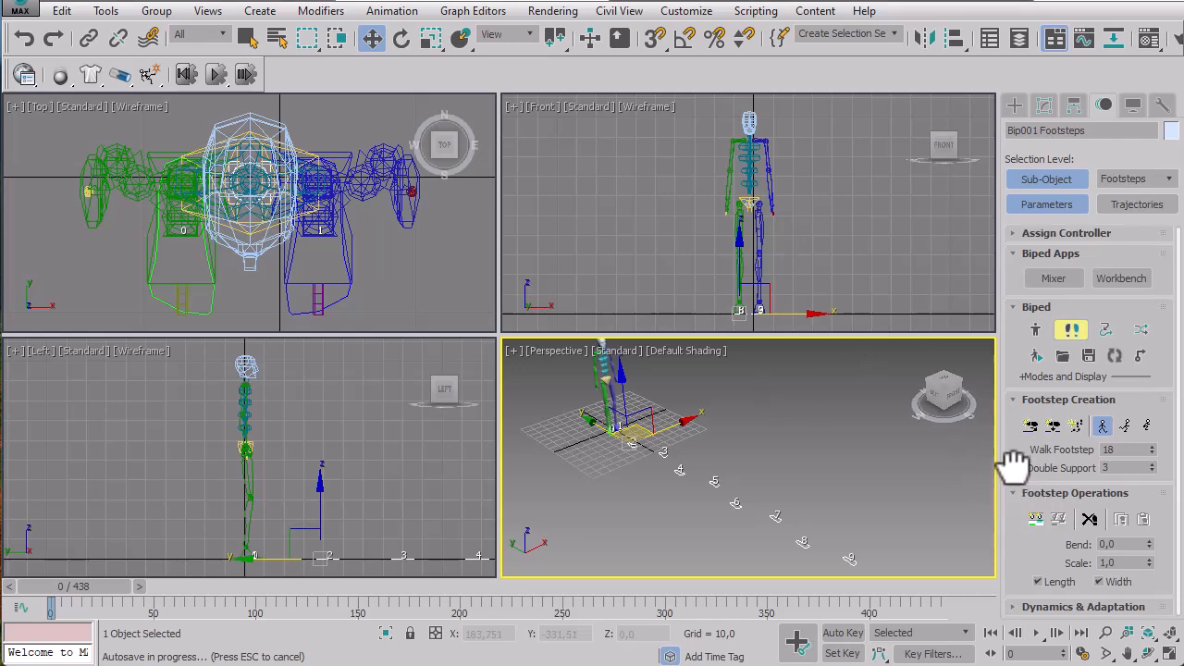
click(1035, 521)
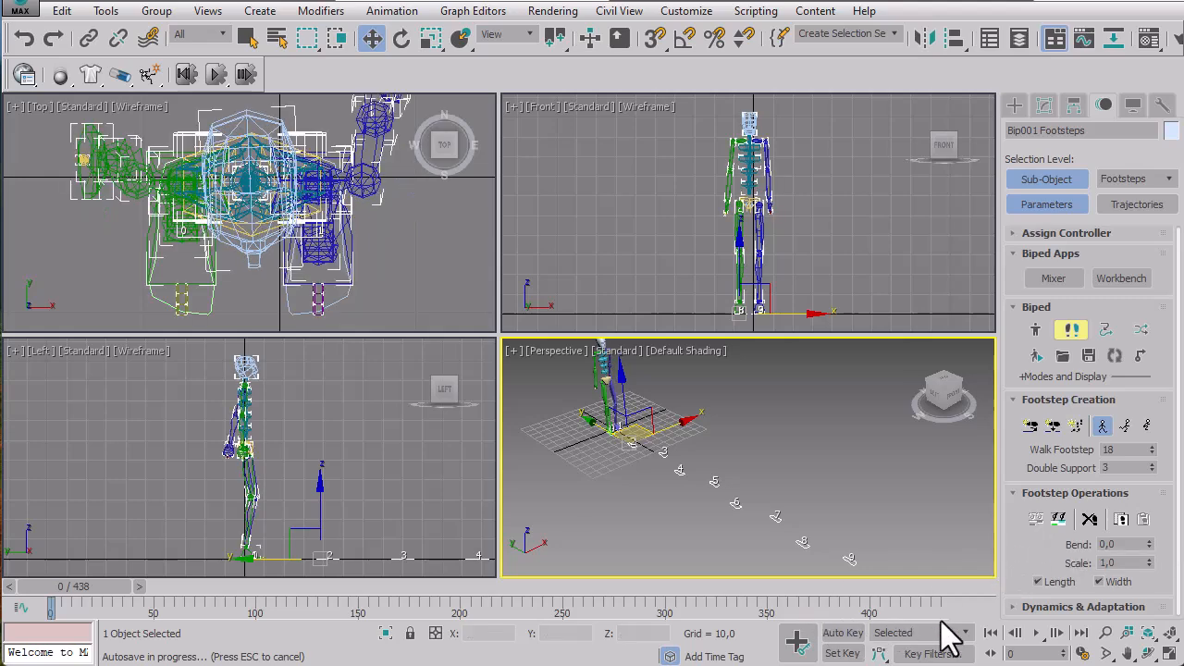
Play the biped's walk, return to the first frame, and scrub to frame 150 to check where the walk ends
click(1036, 632)
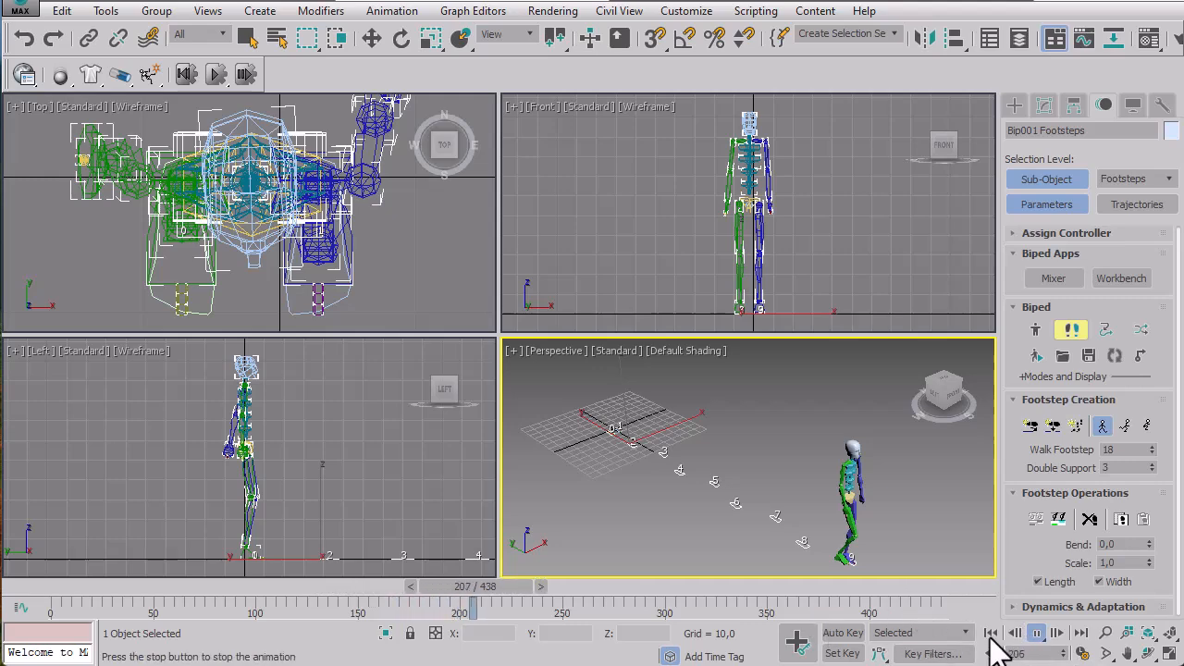
click(991, 634)
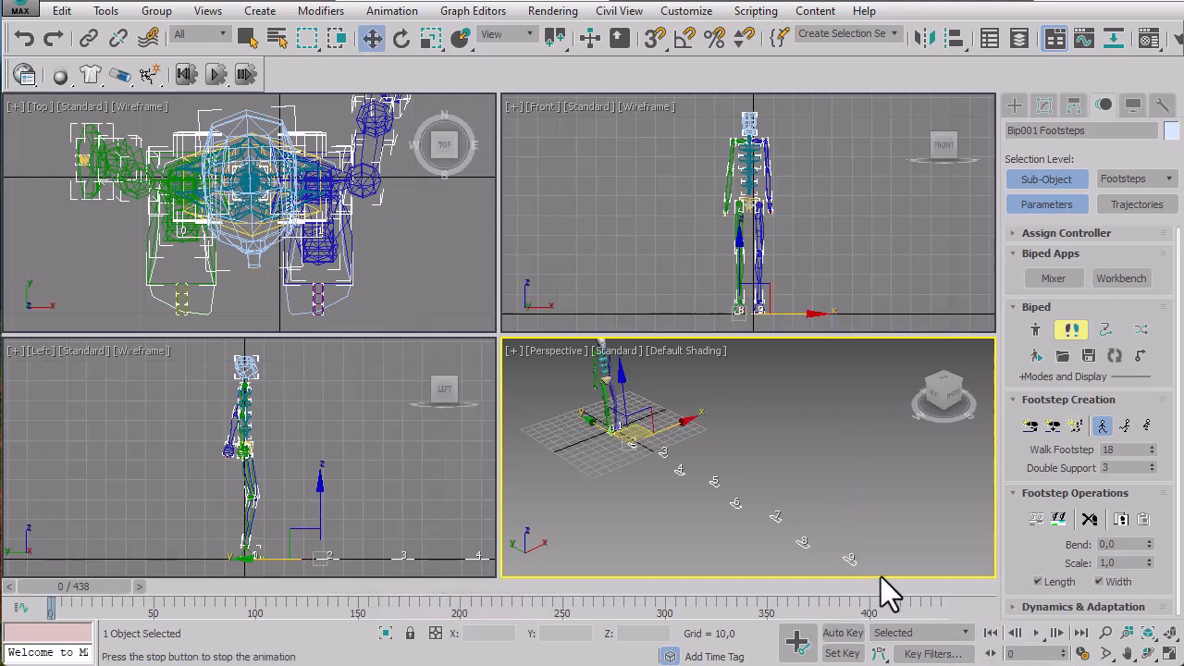
drag(86, 585, 376, 593)
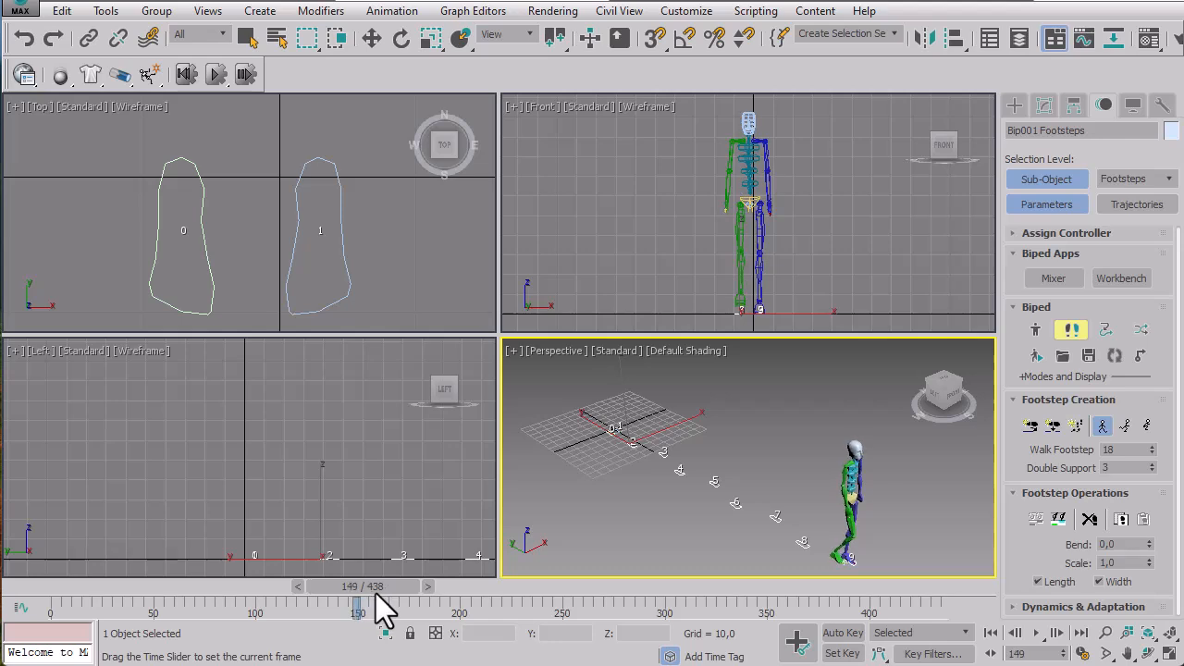
key(w)
click(426, 588)
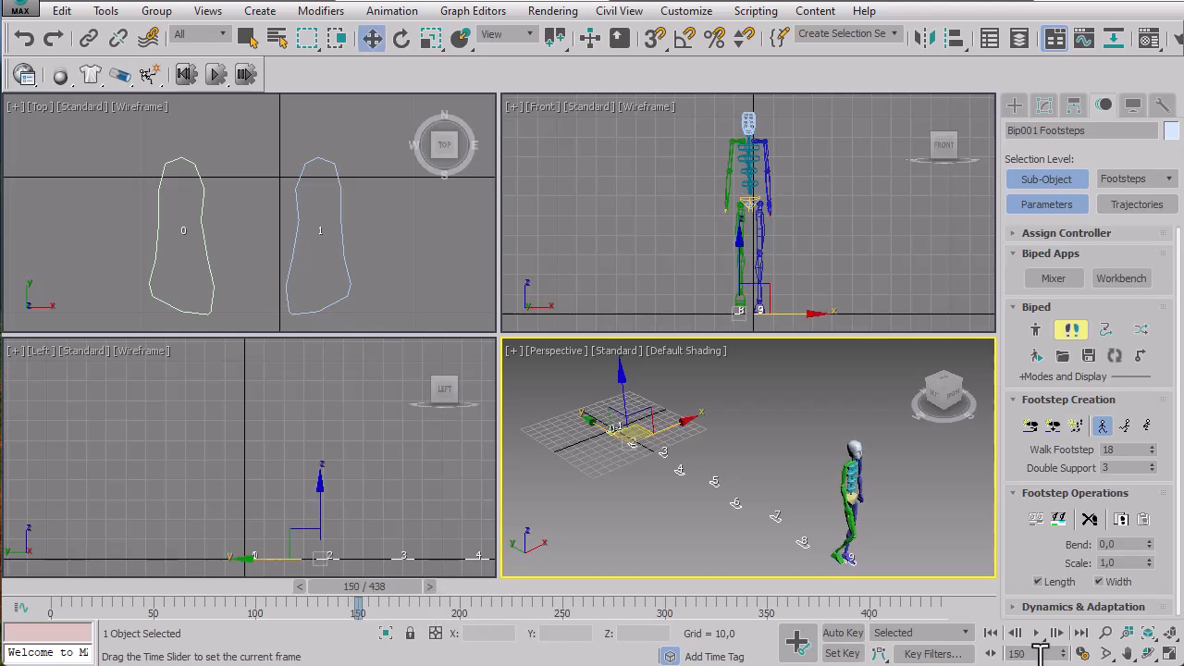
Set the animation's end time to frame 150, play the shortened walk, and return to frame 0
click(1081, 653)
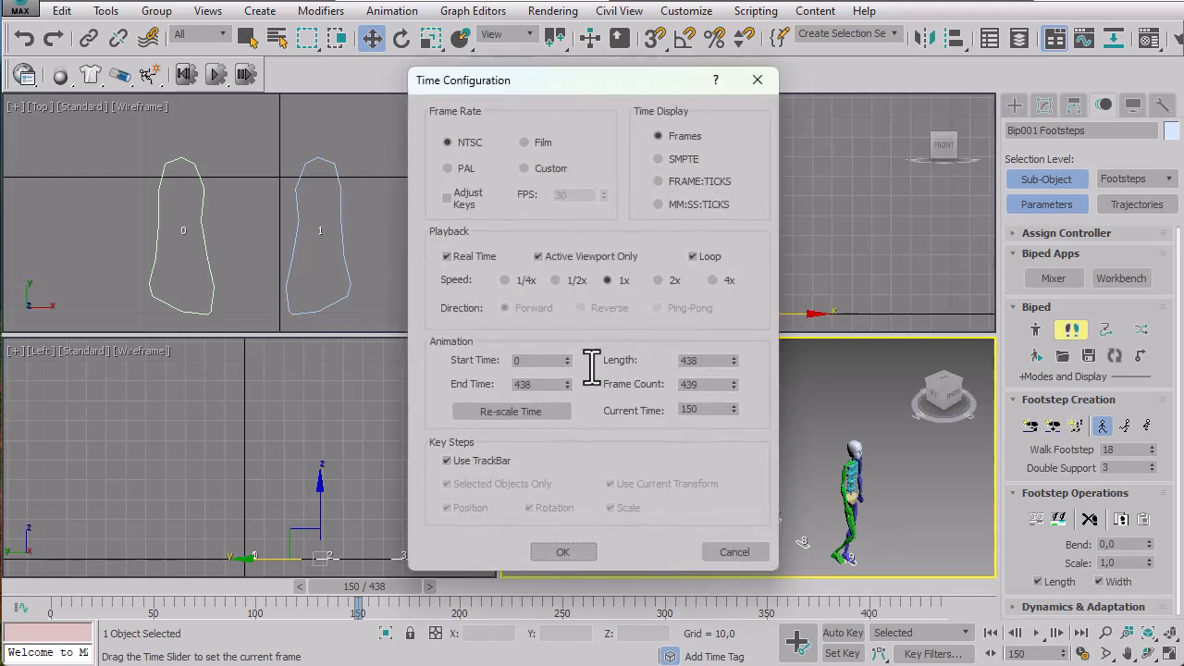
drag(540, 387, 490, 384)
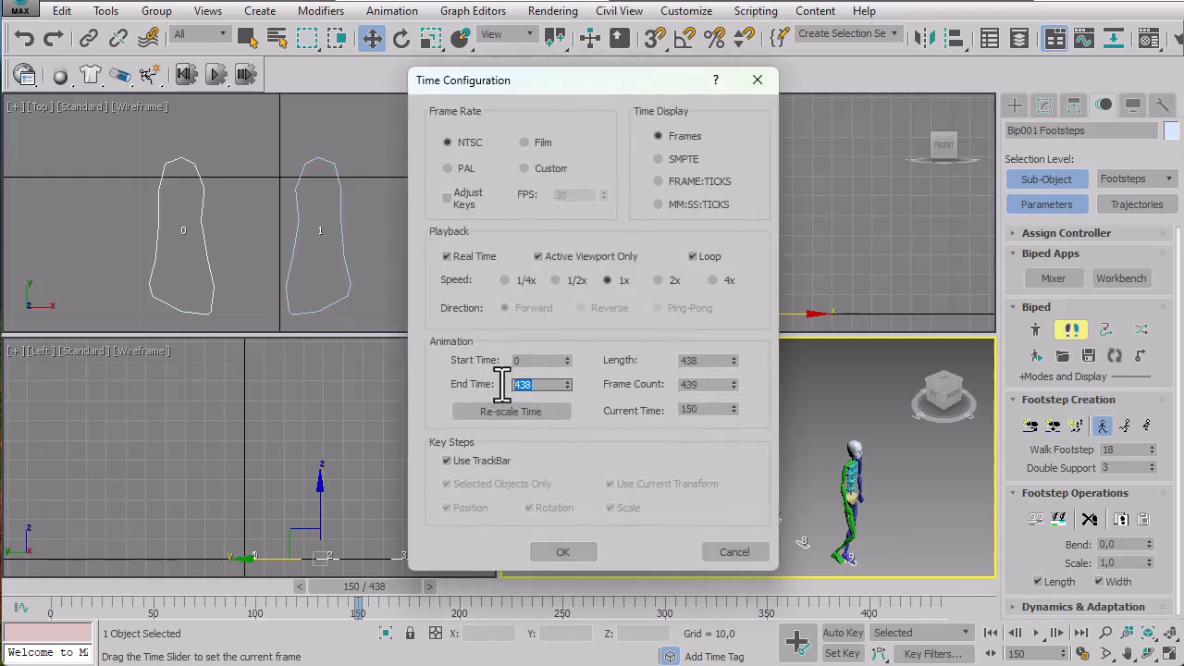
click(568, 552)
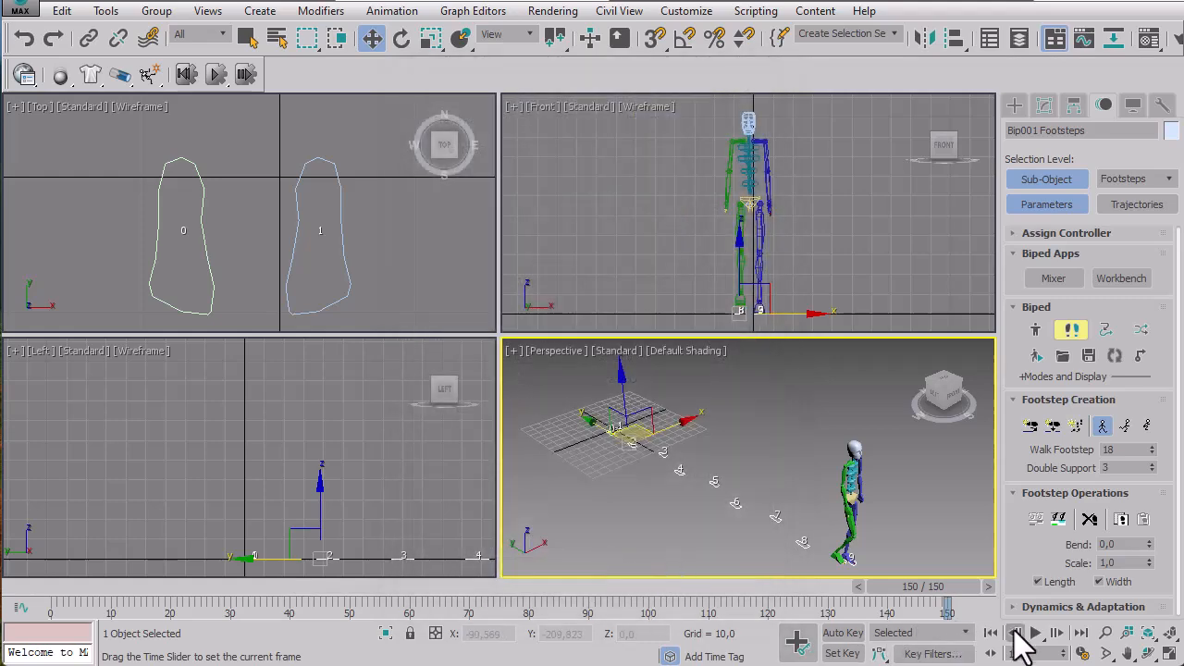
click(1034, 633)
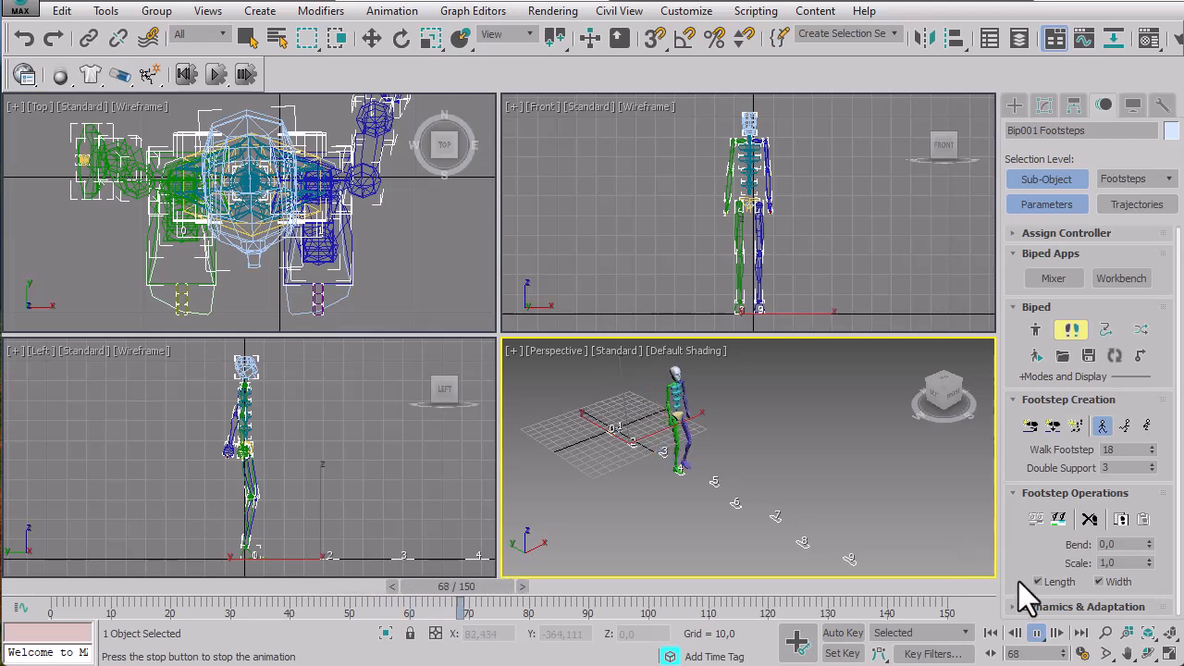
click(990, 634)
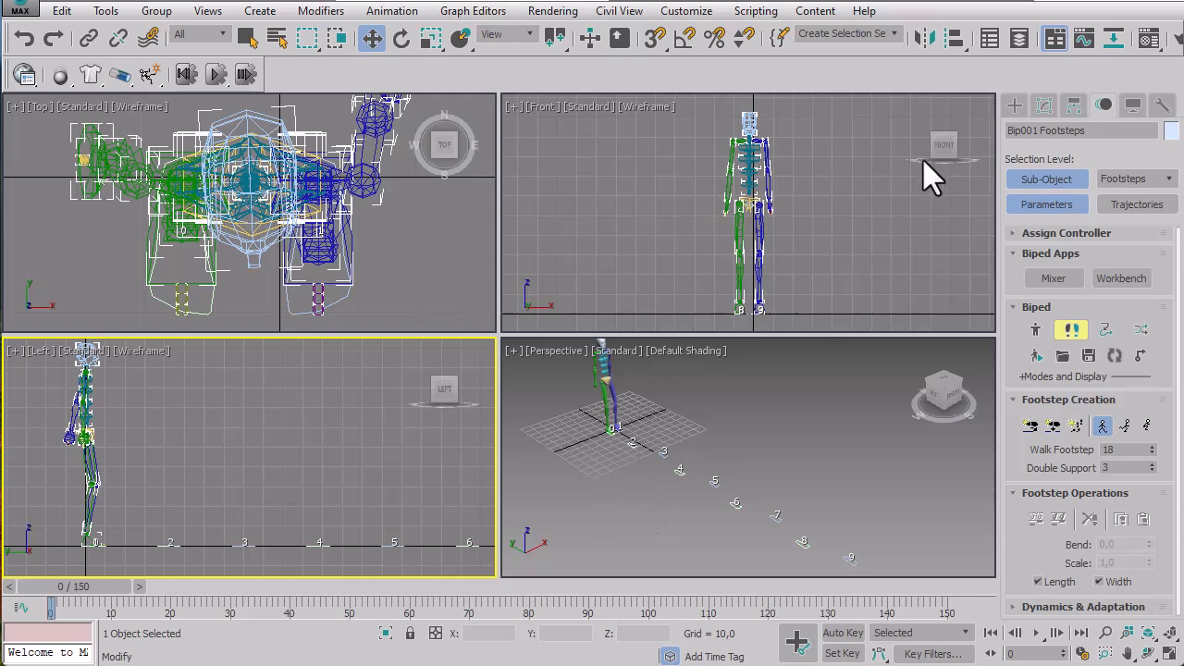
Create a box about 80 long, 84 wide and 28 high around footsteps 4 and 5 in the Top view
click(1020, 107)
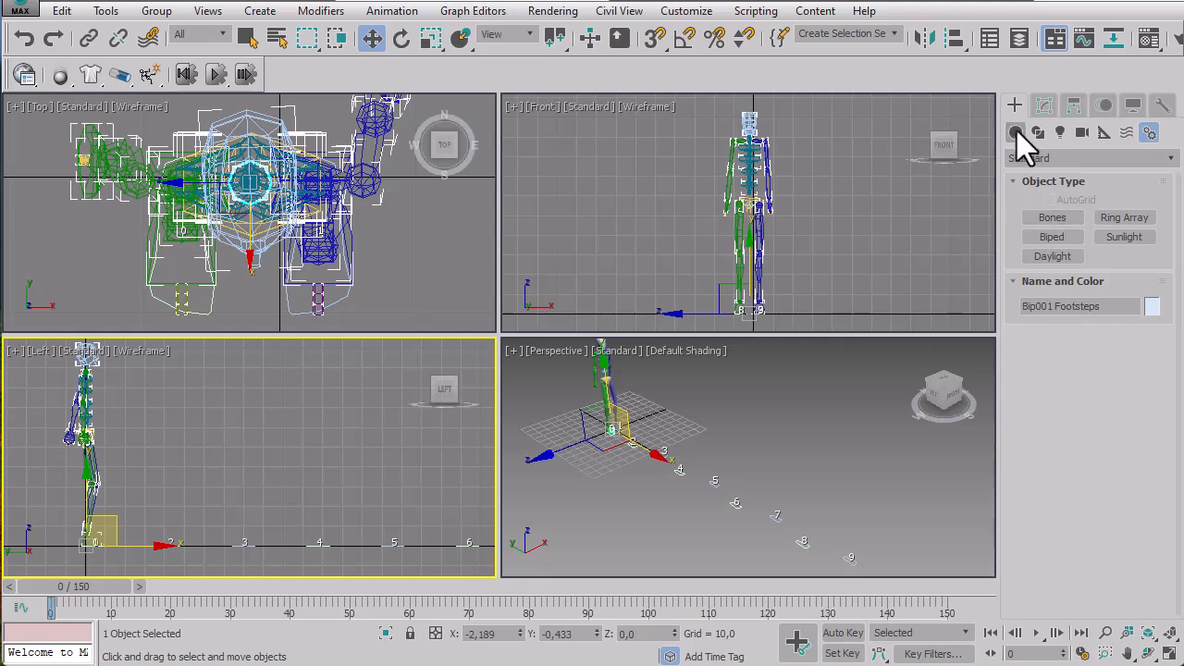
click(1016, 132)
click(1051, 218)
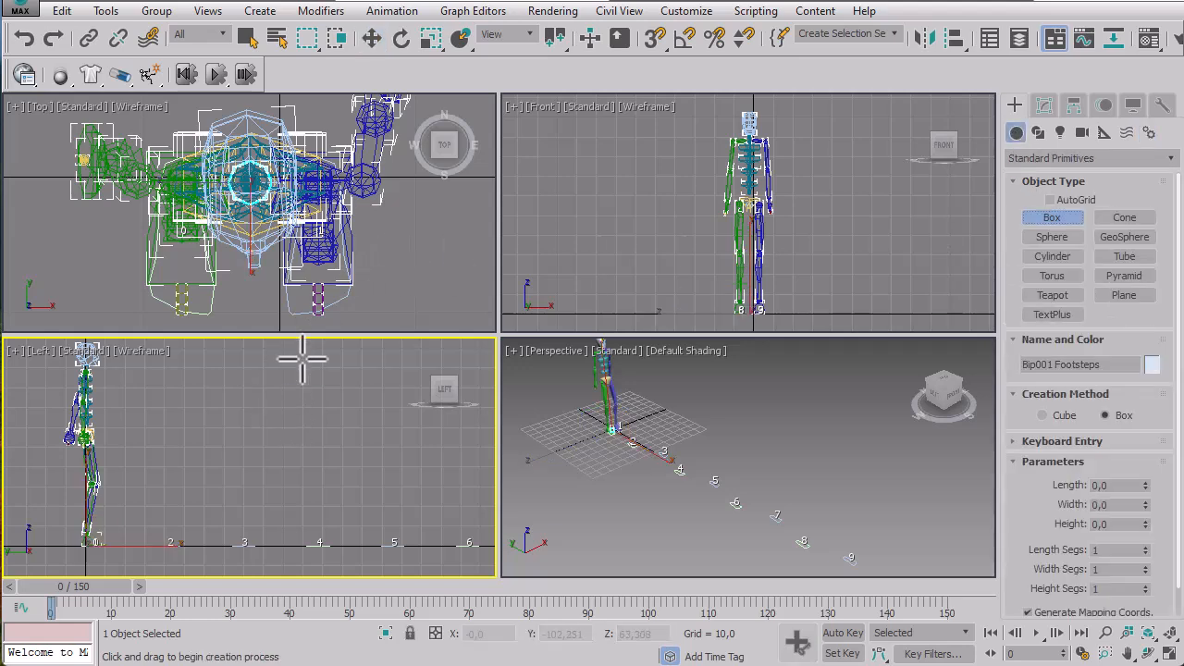
middle_click(368, 242)
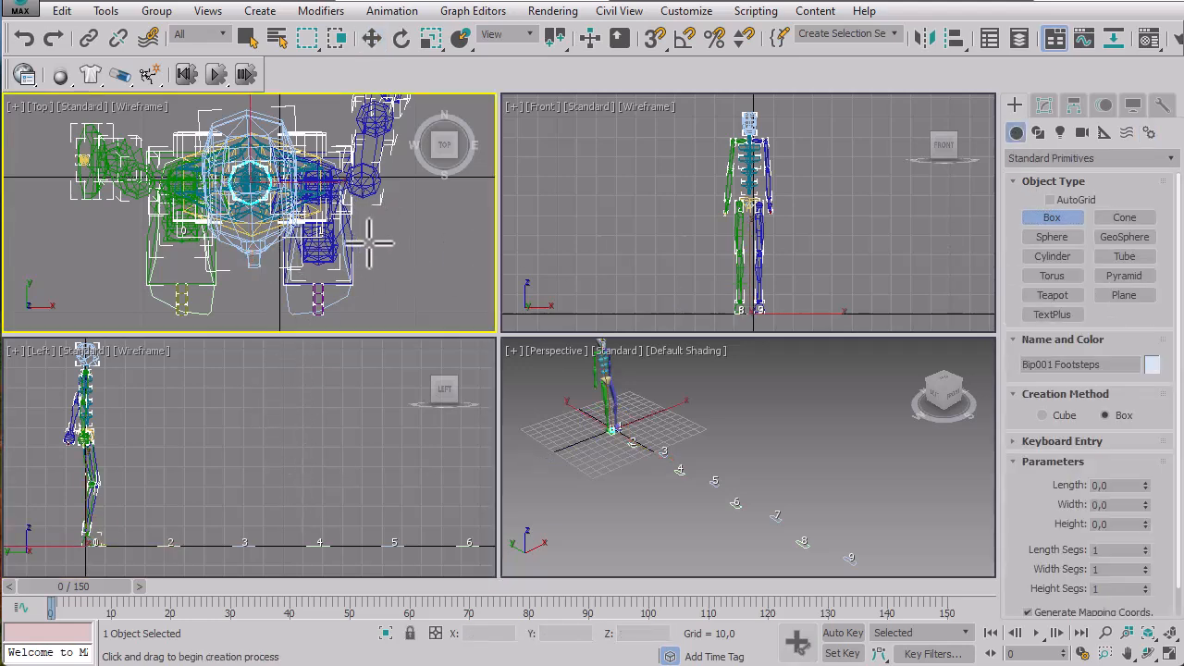
scroll(368, 242, down, 6)
middle_drag(367, 152, 311, 92)
scroll(333, 294, down, 5)
middle_drag(331, 268, 338, 185)
mouse_move(281, 211)
mouse_down()
mouse_move(353, 252)
mouse_move(353, 279)
mouse_up()
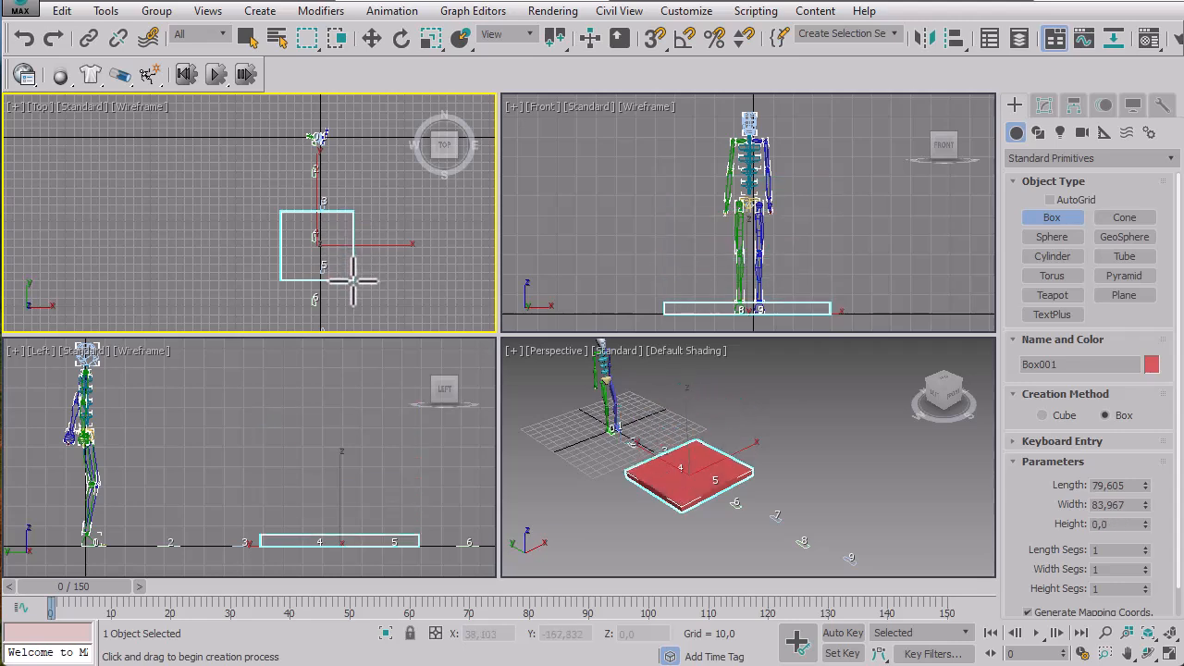
click(357, 256)
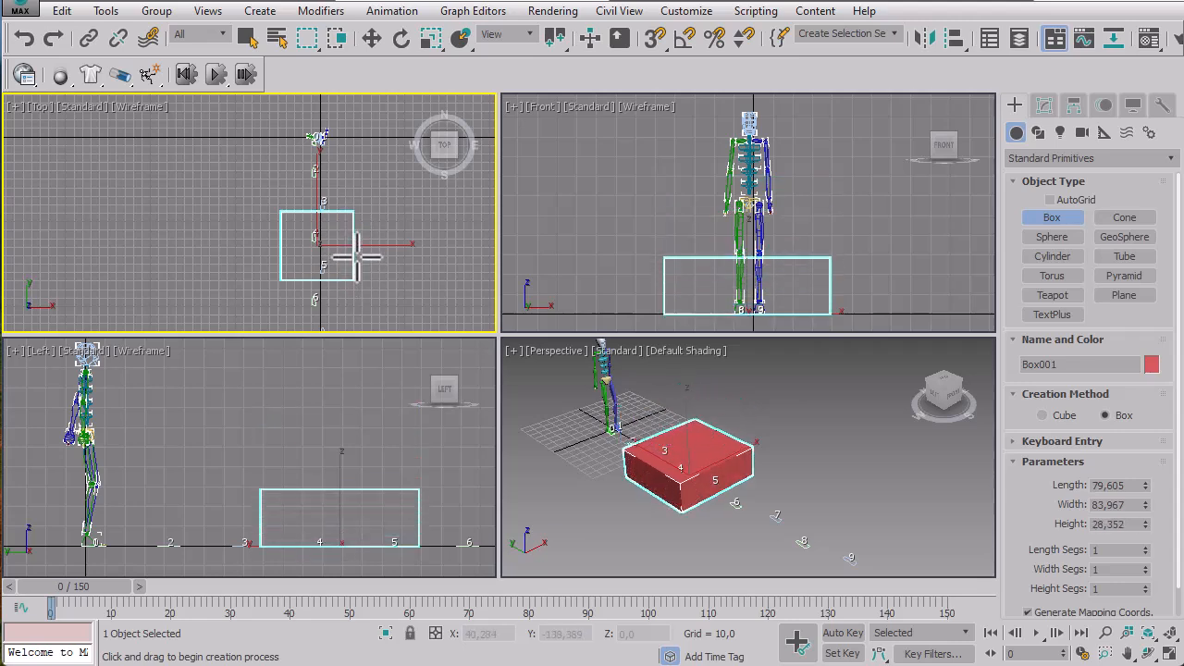
Move the box about 6 units further along the walking path, around footsteps 4 and 5, and deselect it
click(370, 39)
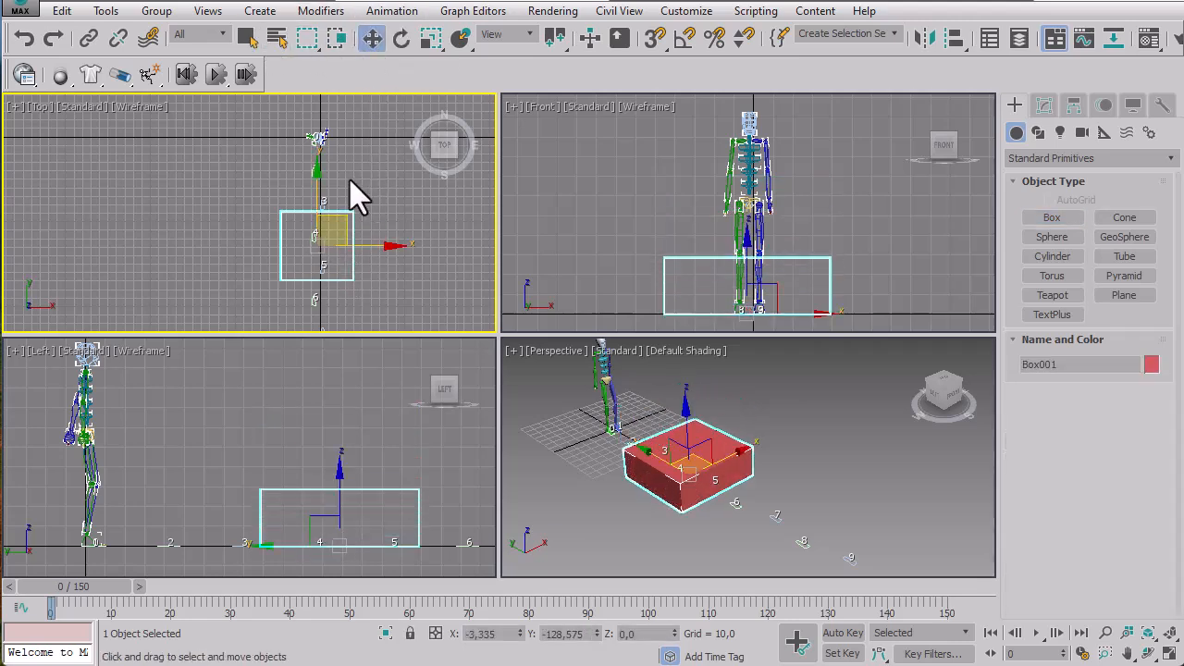
drag(336, 217, 339, 230)
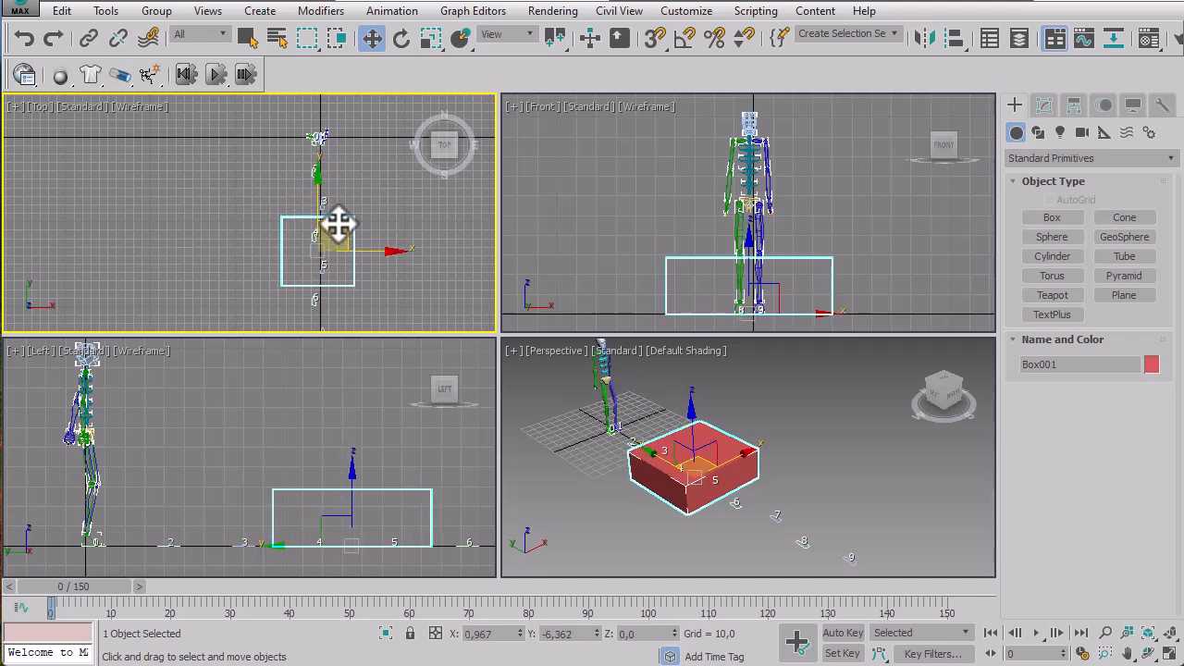
click(435, 482)
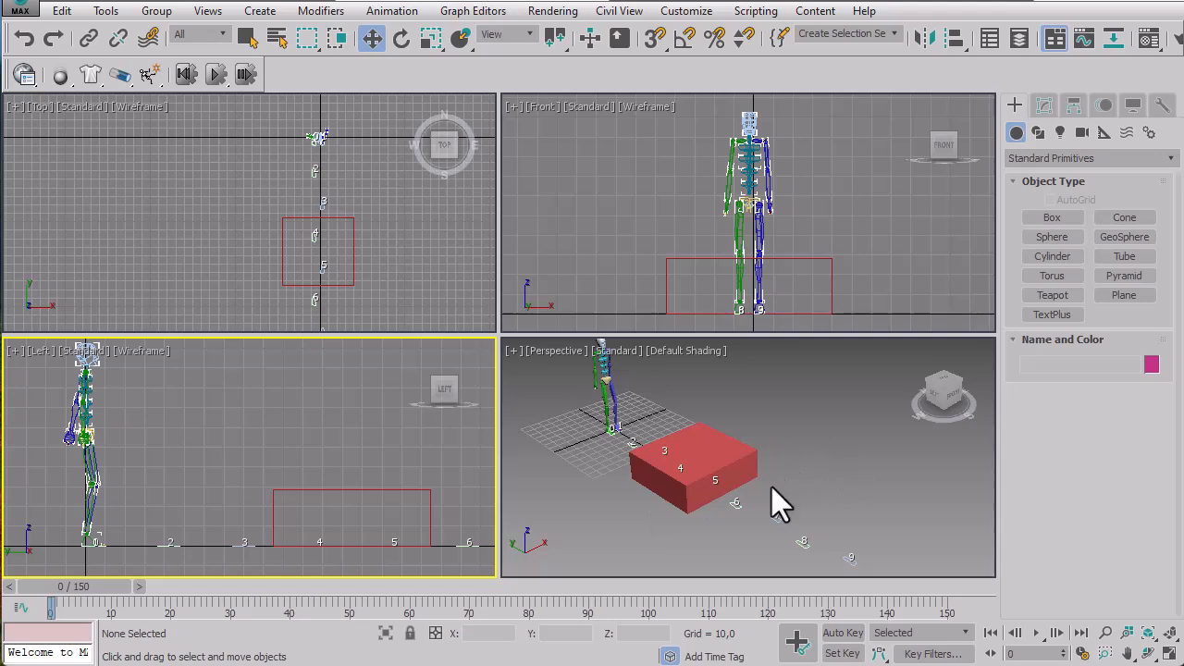
Switch the Perspective view's shading to Bounding Box so the footsteps inside the box can be seen
click(703, 359)
click(705, 351)
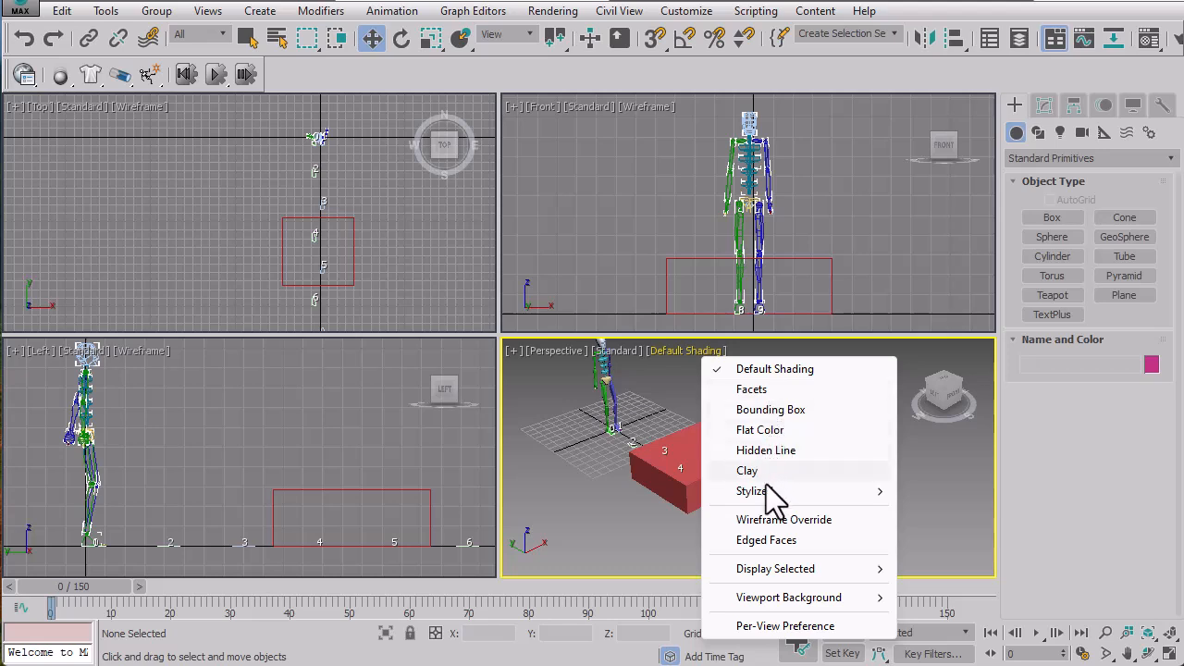
mouse_move(764, 490)
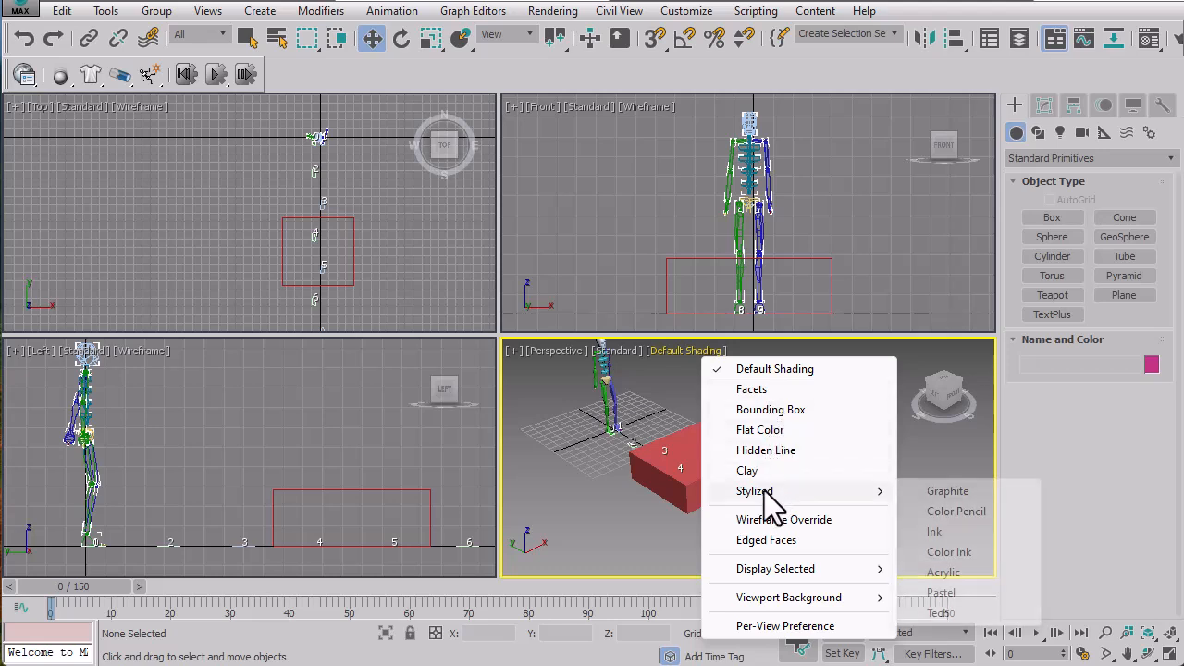
click(768, 410)
scroll(689, 481, up, 5)
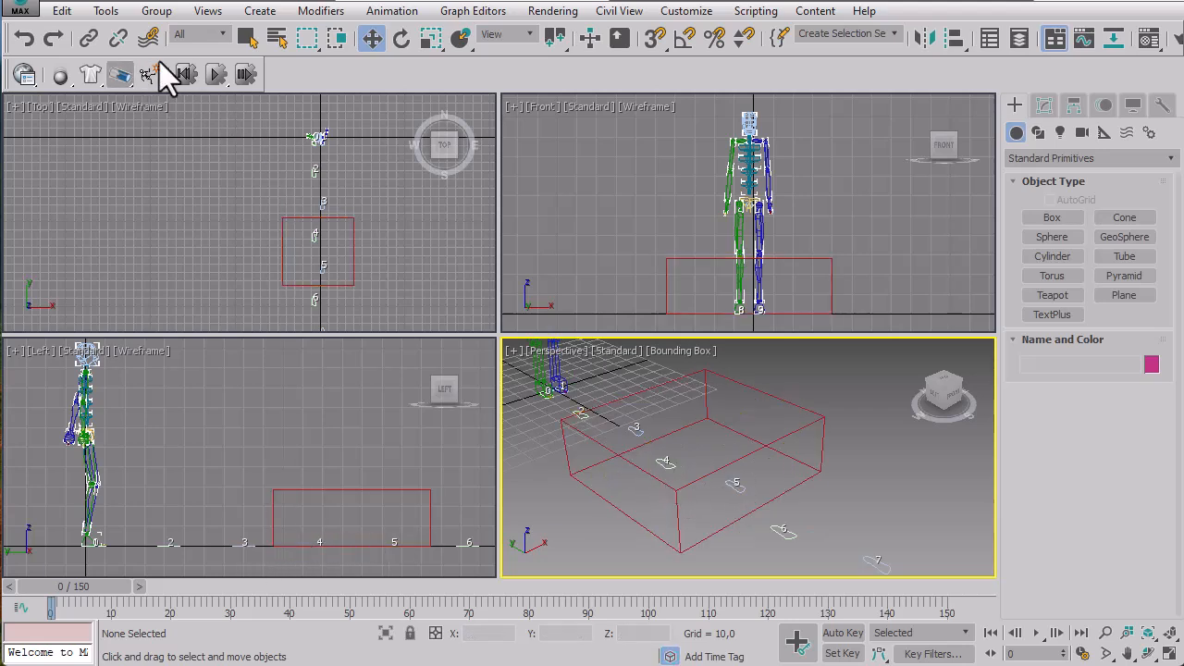
Select Bip001 Footsteps by name from the scene's object list
click(247, 37)
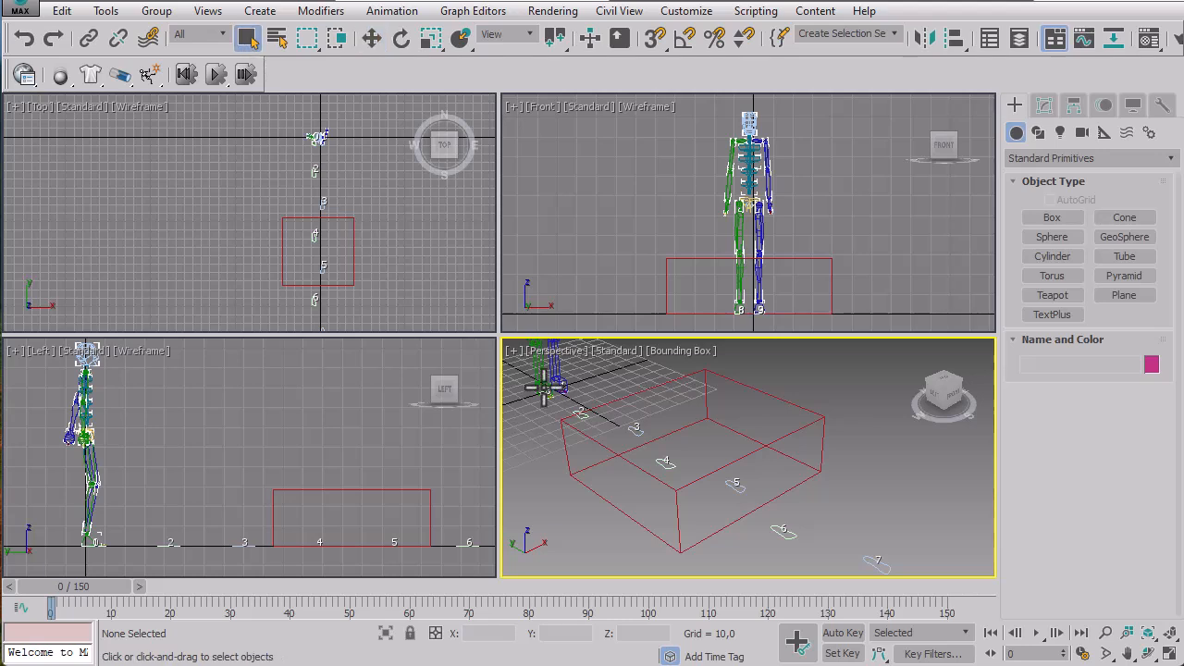
click(247, 542)
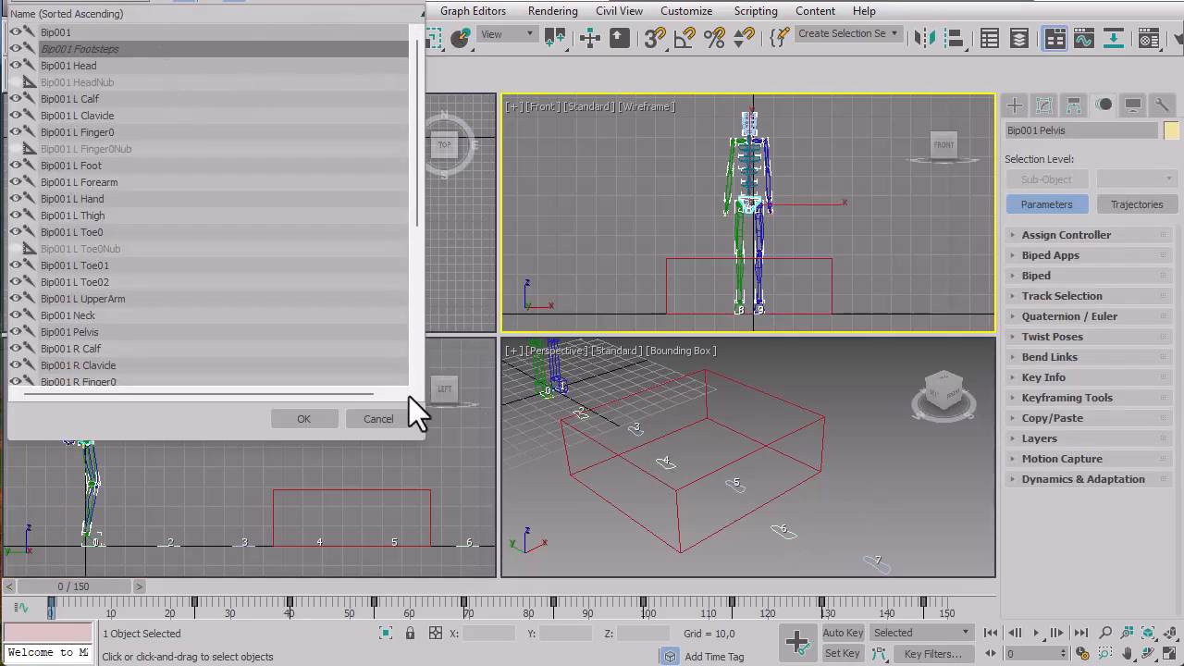
click(379, 418)
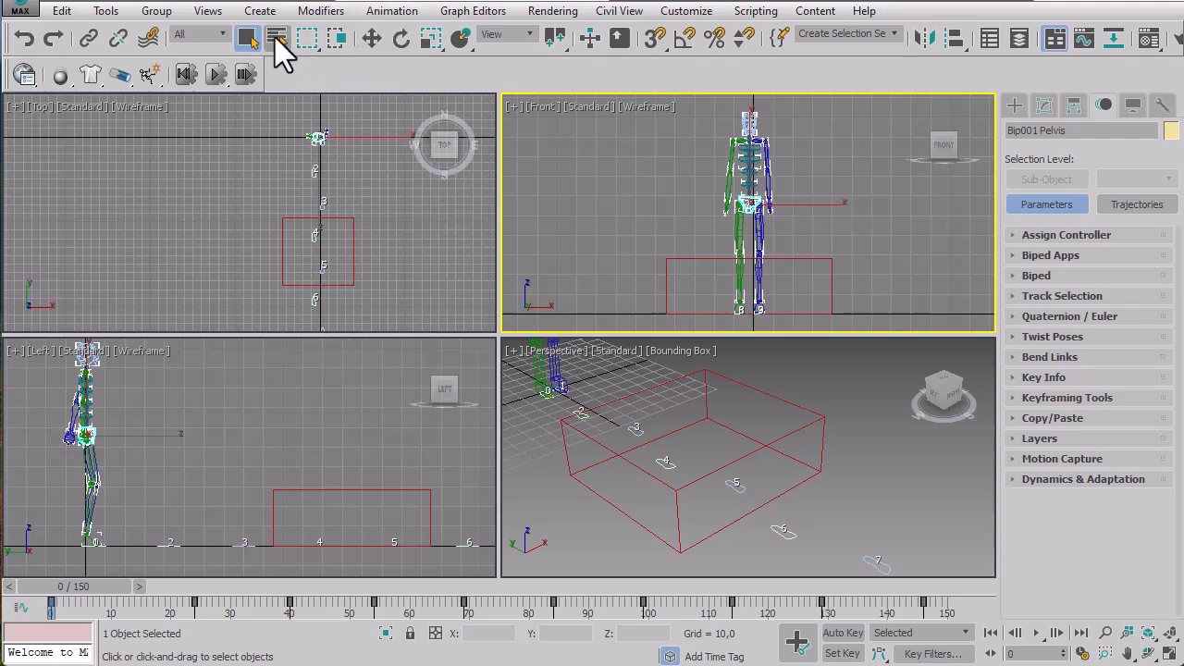
click(275, 37)
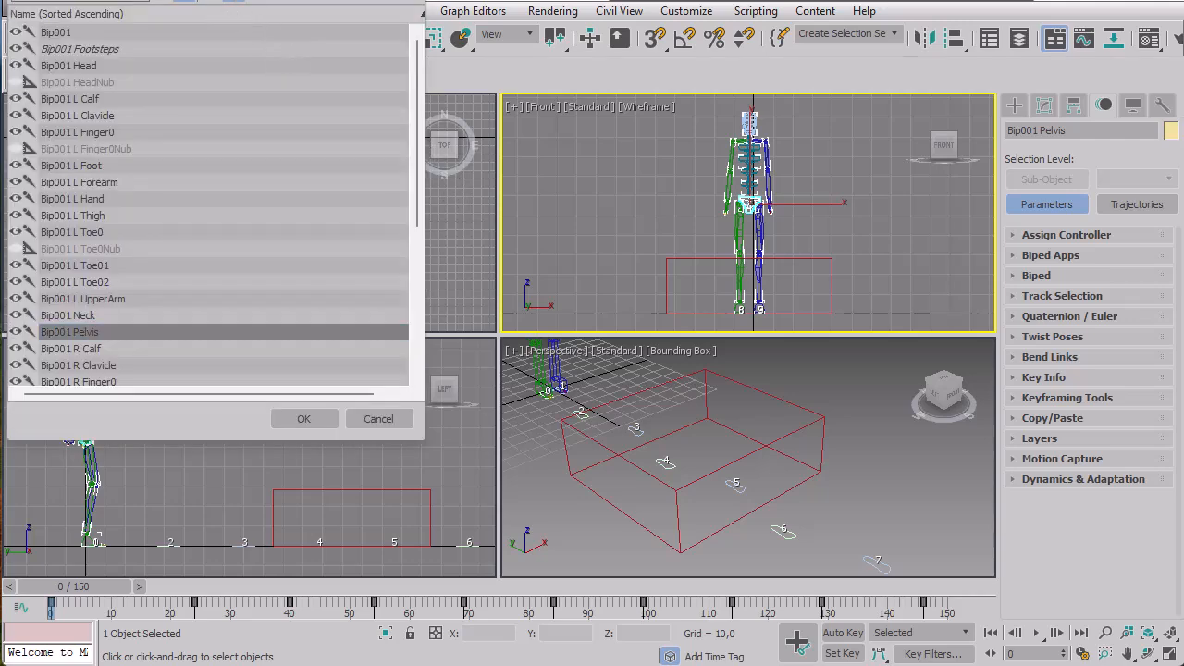
drag(205, 0, 321, 72)
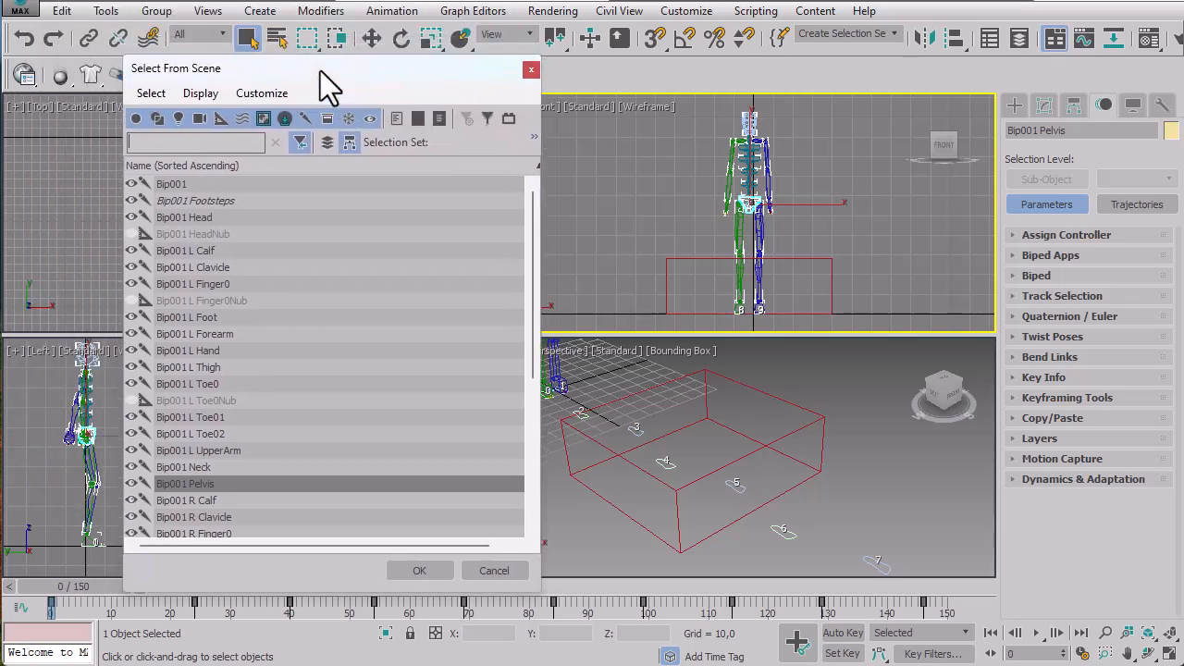
click(231, 196)
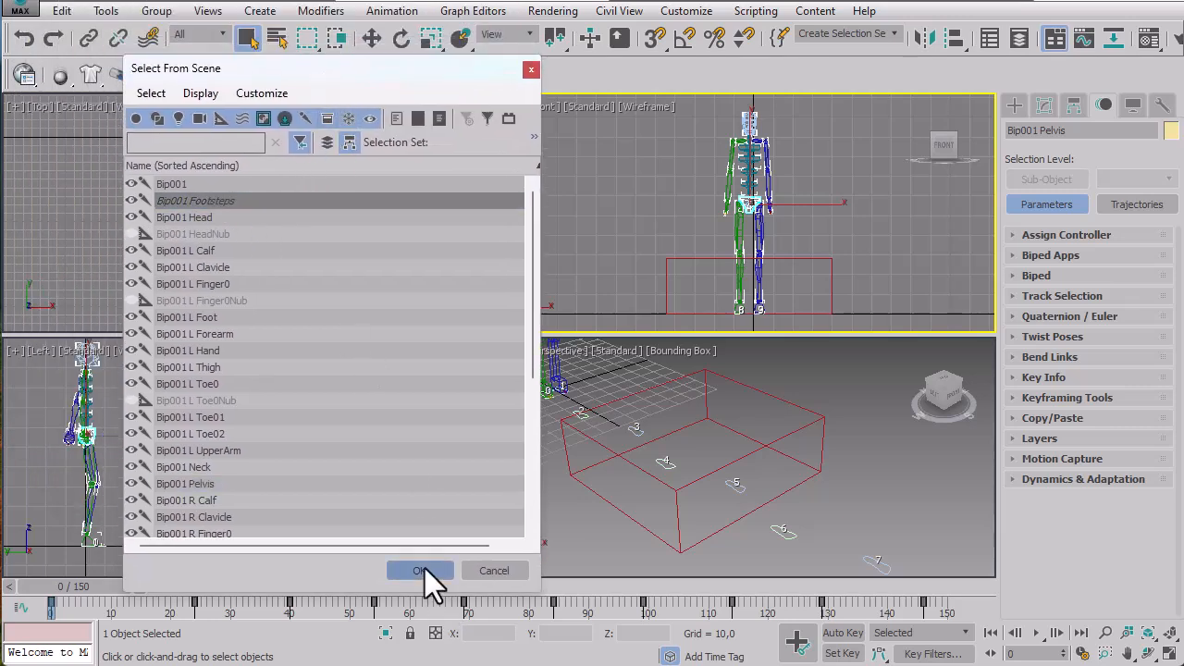
click(424, 569)
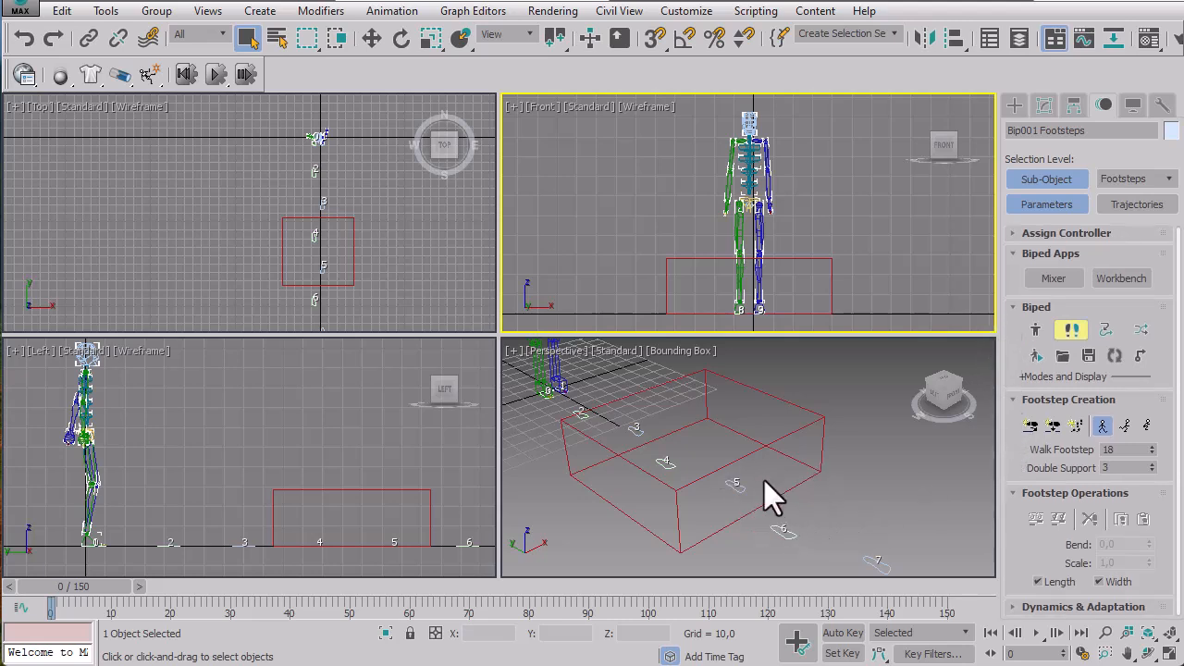
Raise footstep 4 to a height of about 29.3 and align it with the top of the box in the Left view
click(667, 466)
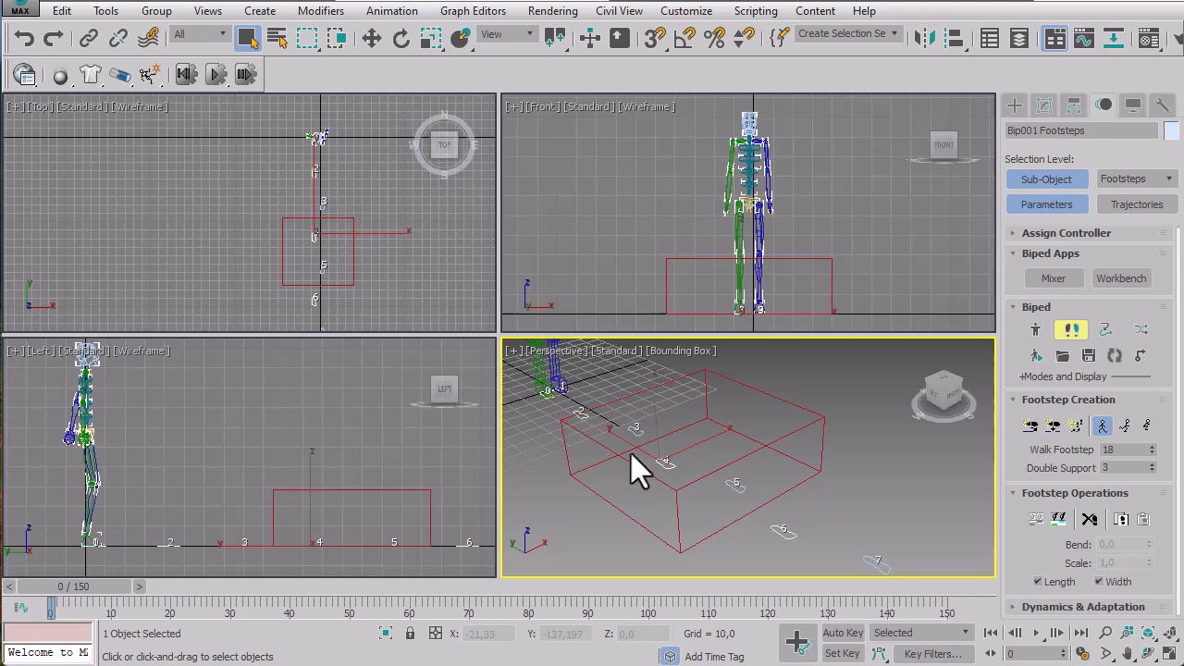
click(369, 39)
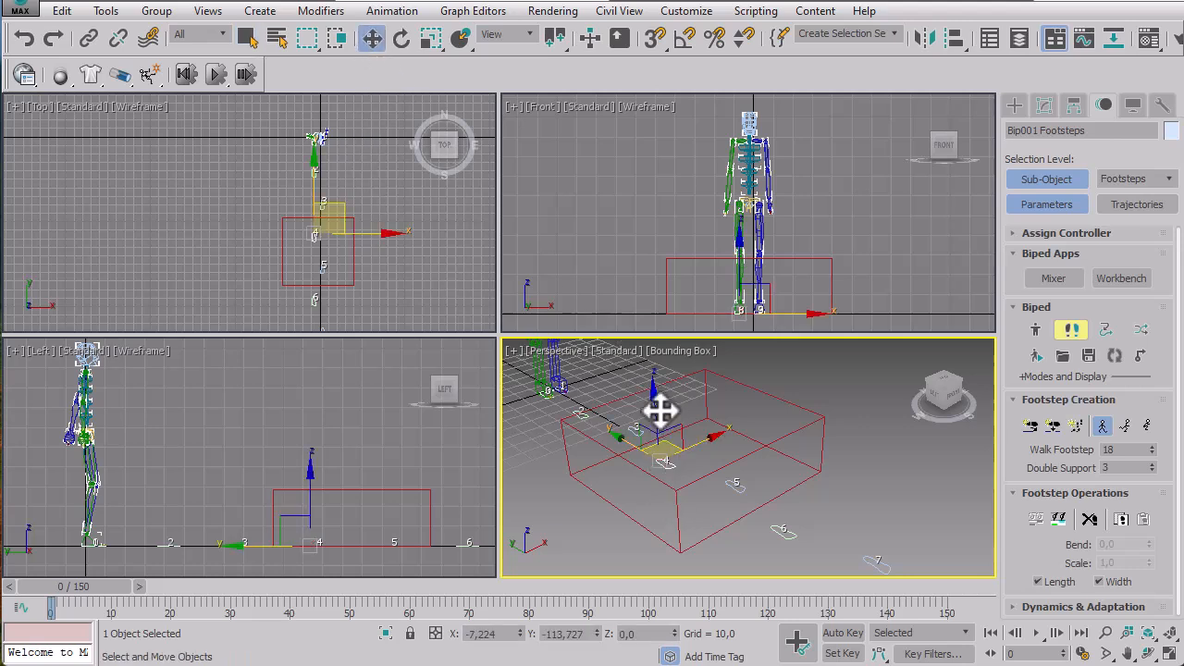
drag(653, 410, 657, 351)
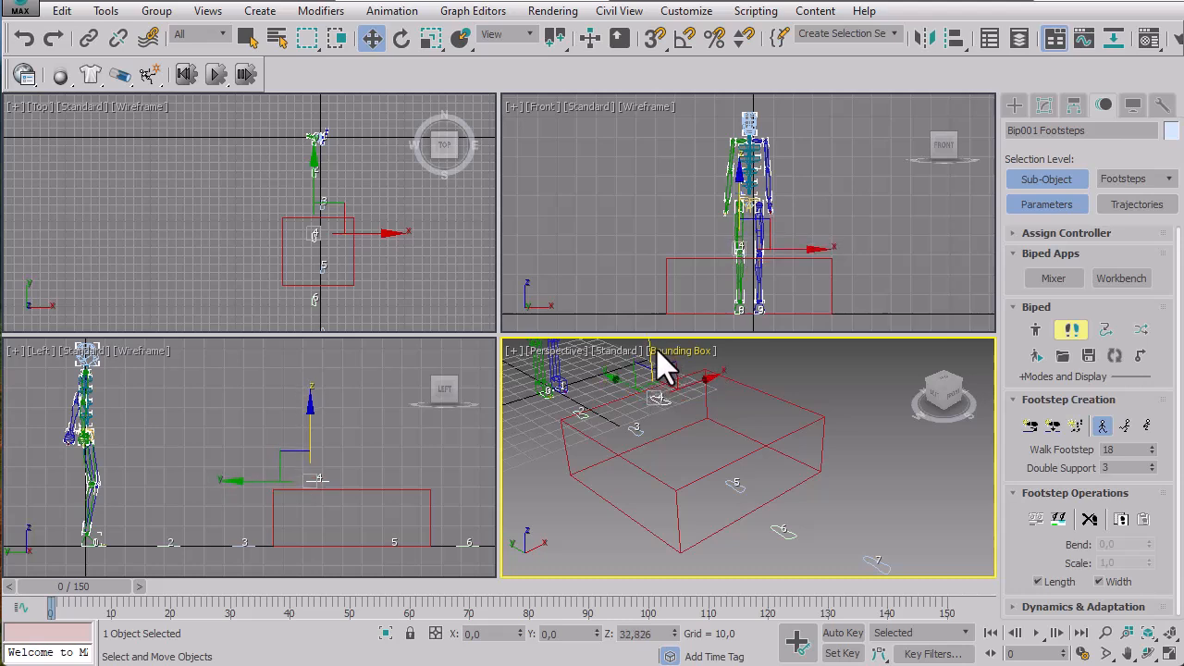
click(326, 477)
scroll(269, 484, up, 3)
middle_drag(276, 497, 225, 497)
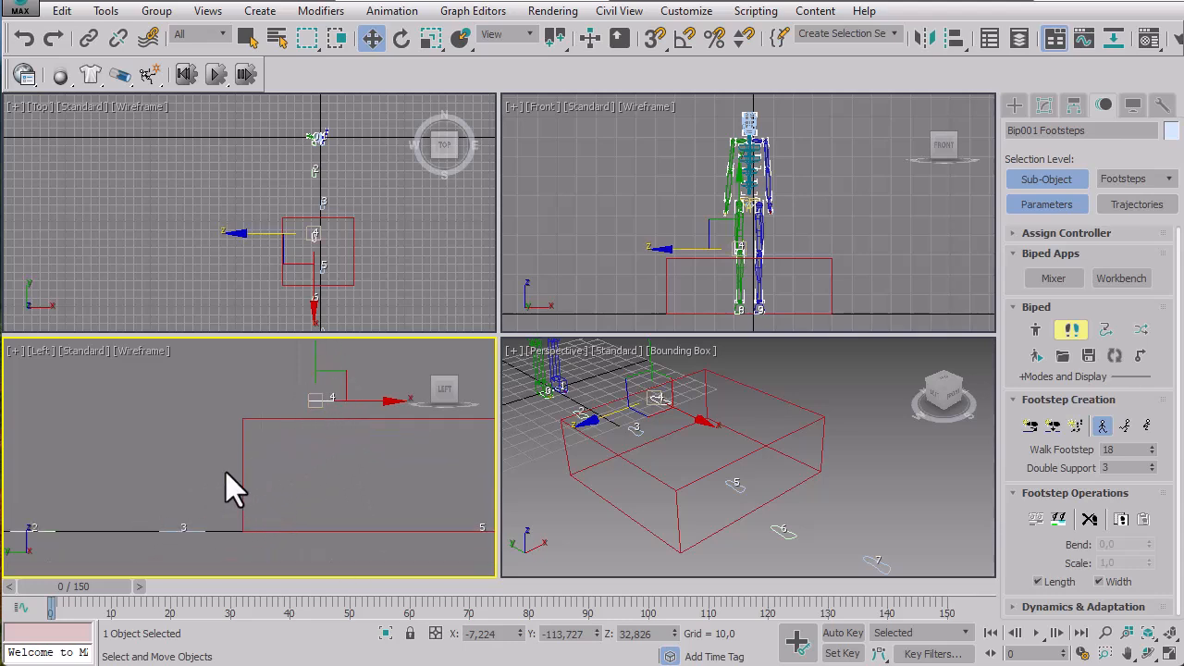
middle_drag(295, 453, 343, 476)
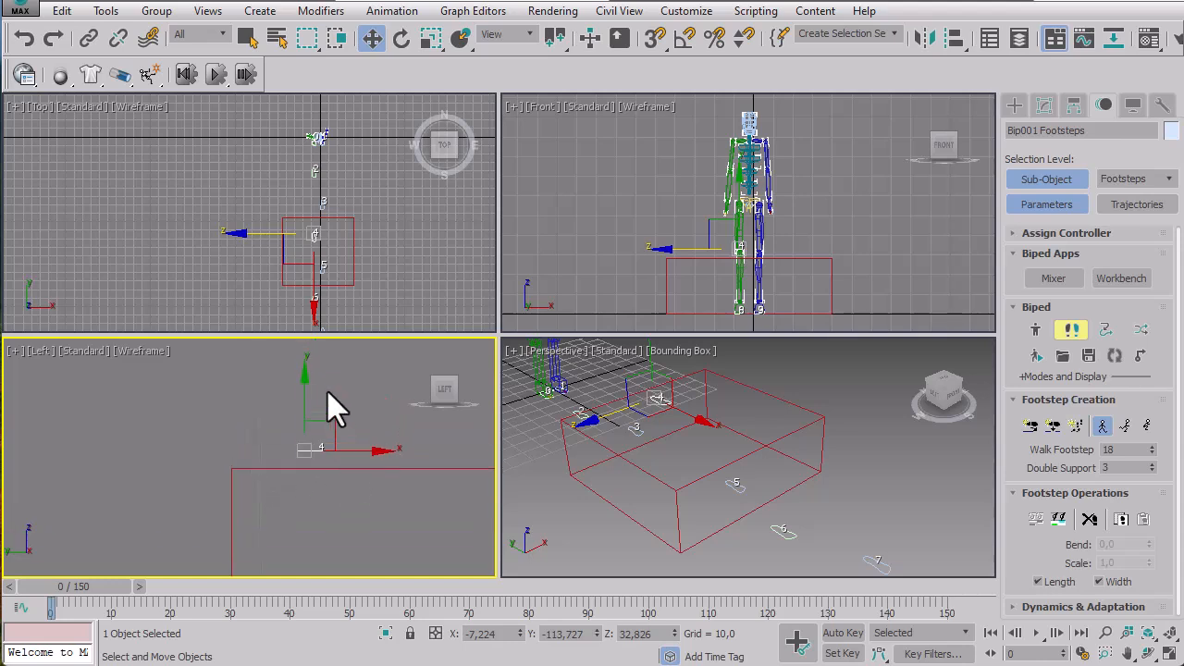
drag(304, 382, 309, 396)
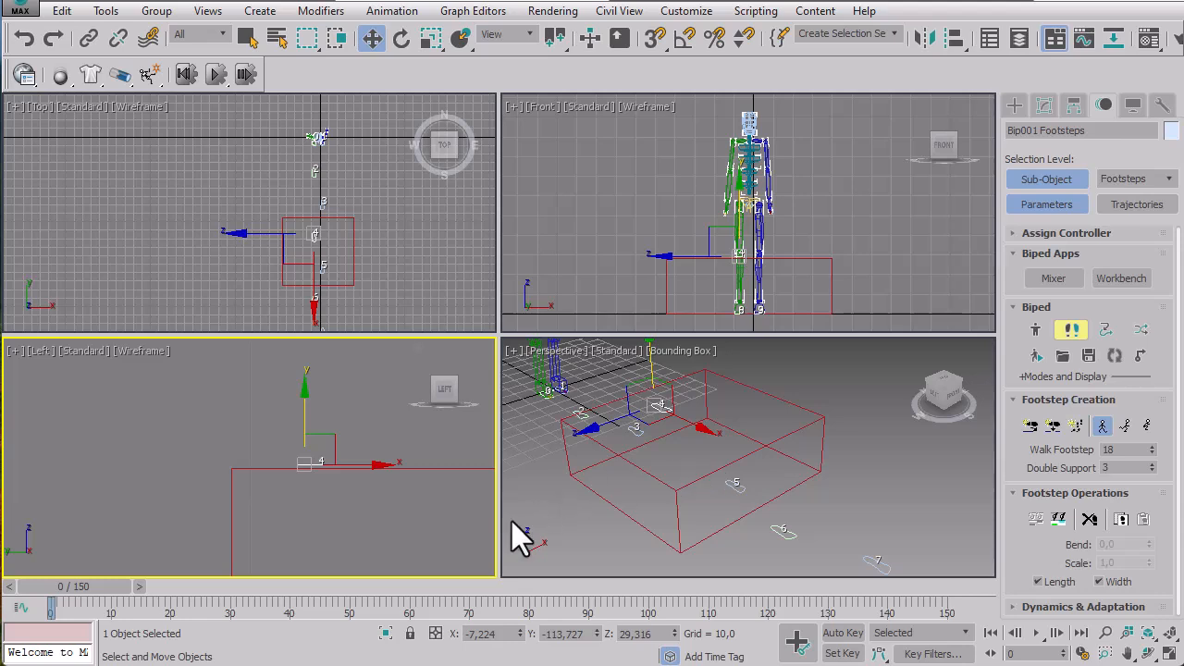
Raise footstep 5 to a height of about 28.6 so that it rests on the top of the box
middle_drag(402, 511, 314, 455)
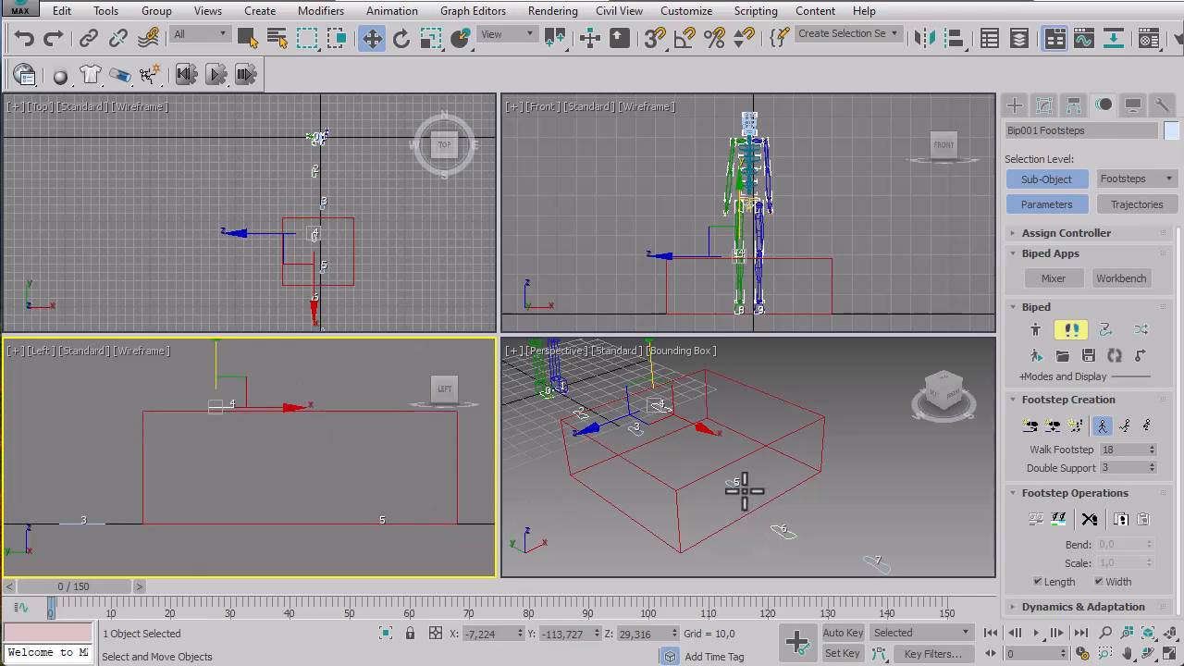
click(745, 490)
drag(373, 480, 377, 361)
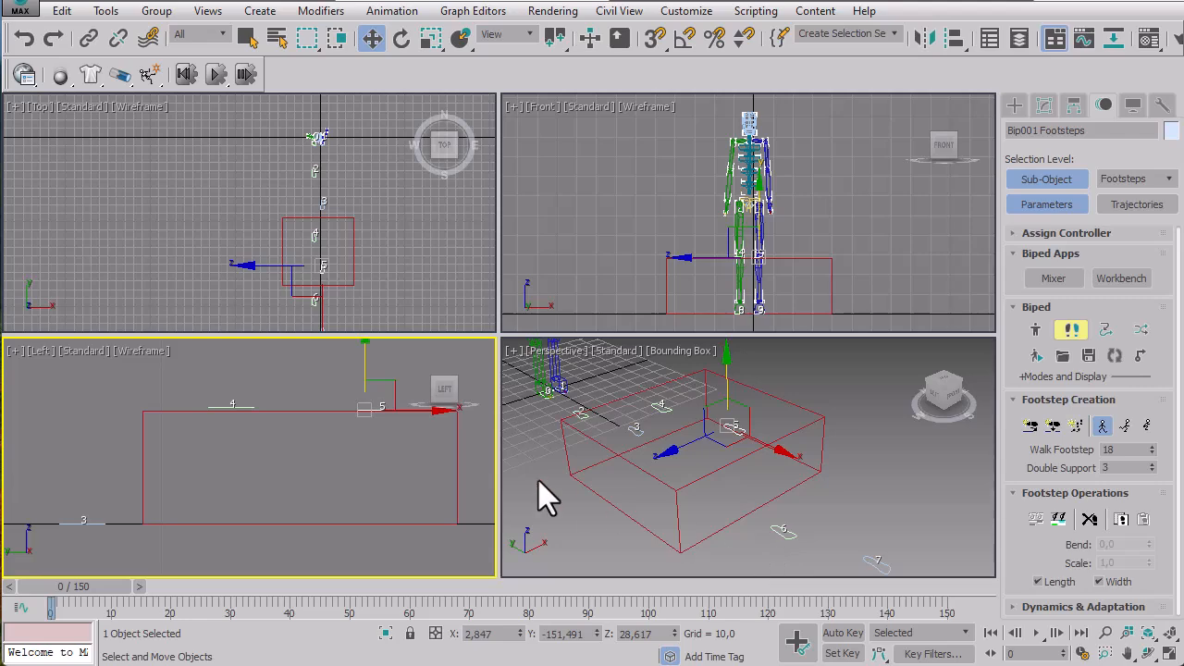
Switch the Perspective view's shading back to Default Shading so the box appears solid beneath footsteps 4 and 5
middle_drag(539, 480, 584, 517)
scroll(358, 491, down, 5)
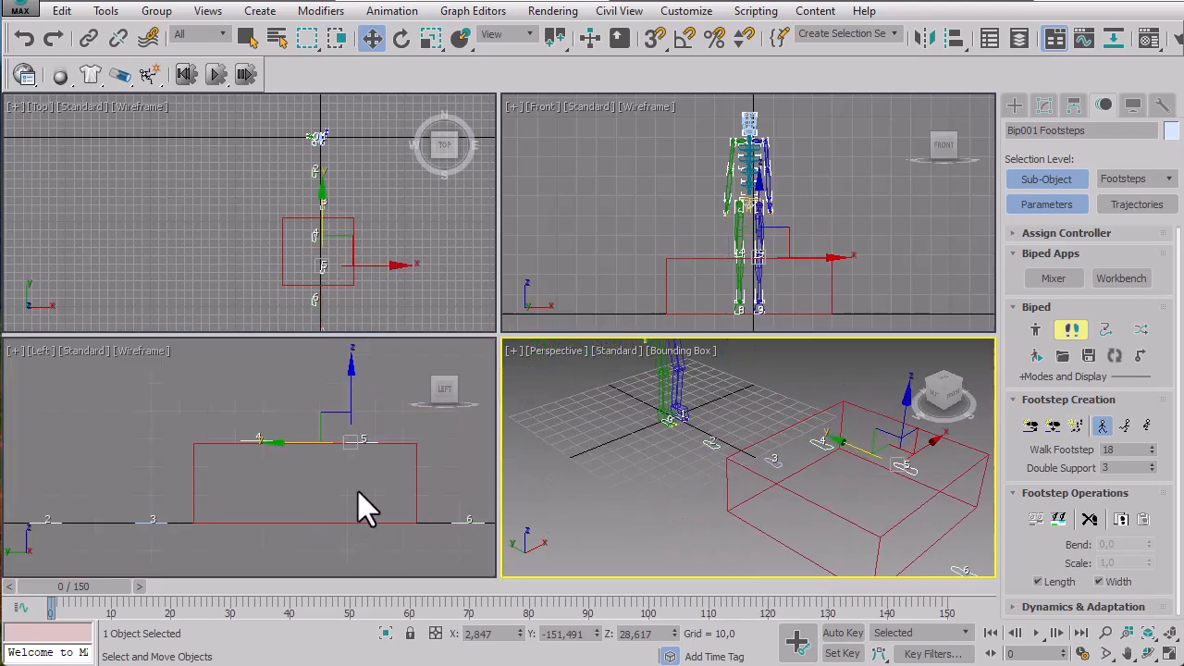
middle_drag(403, 449, 315, 481)
right_click(703, 452)
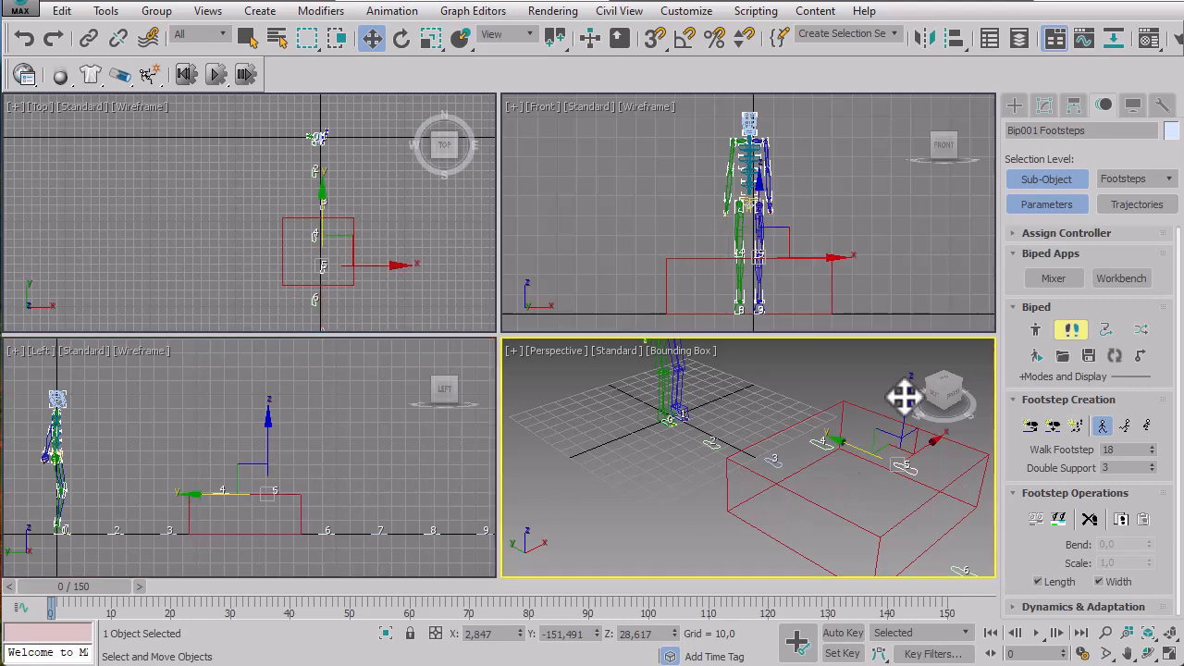
key(/)
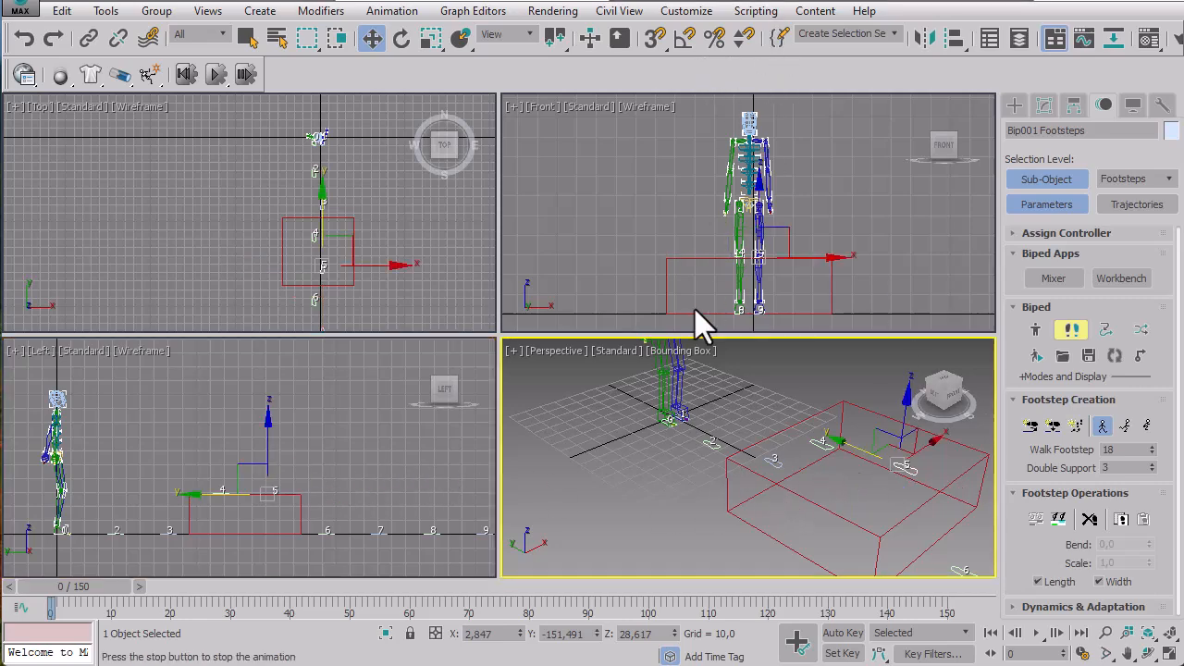
click(670, 354)
click(717, 370)
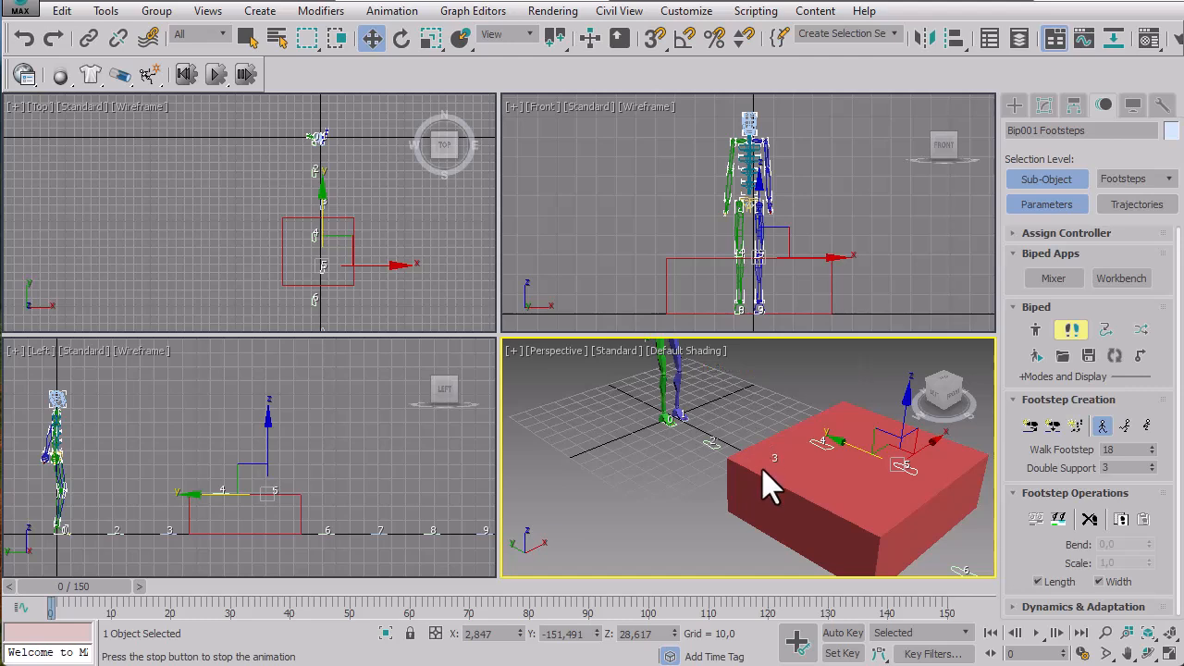
Play the walk over the box, rewind it, and examine the right foot against the box at frame 85
click(1036, 635)
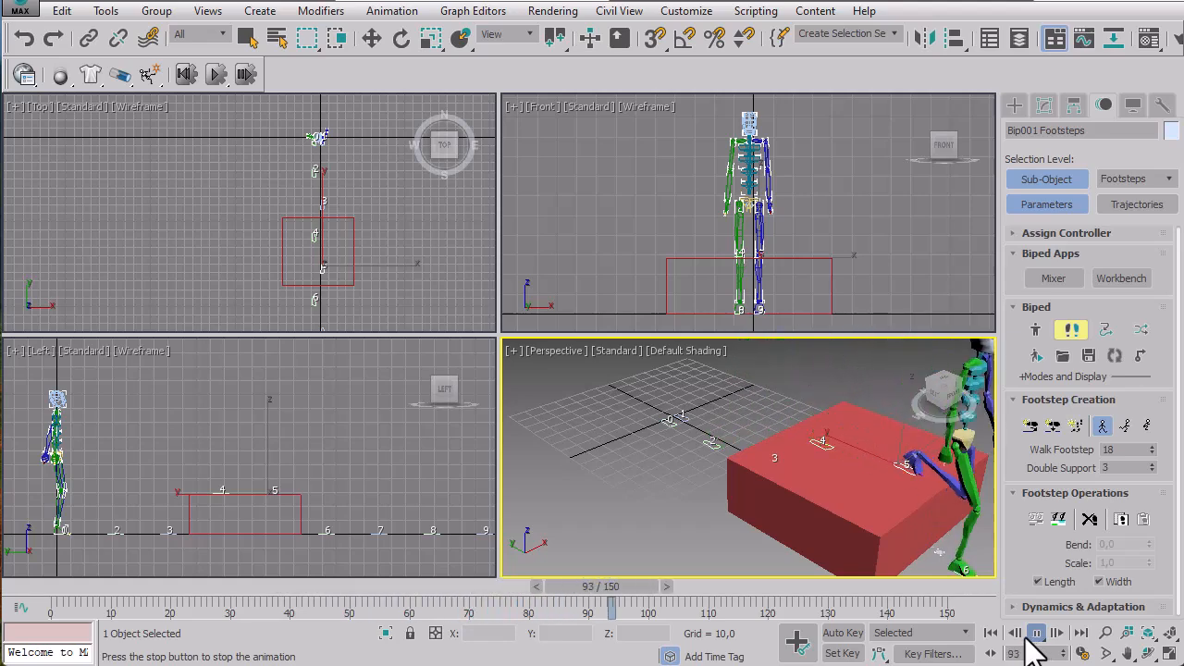
middle_drag(916, 467, 827, 462)
scroll(768, 447, down, 4)
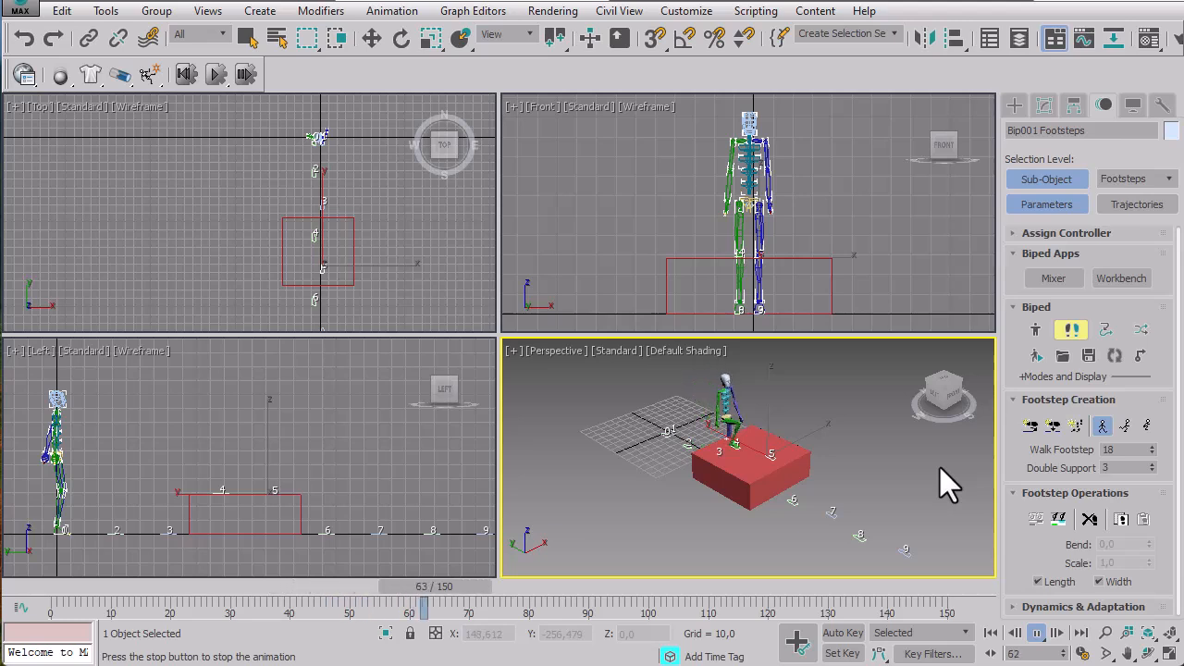
click(989, 633)
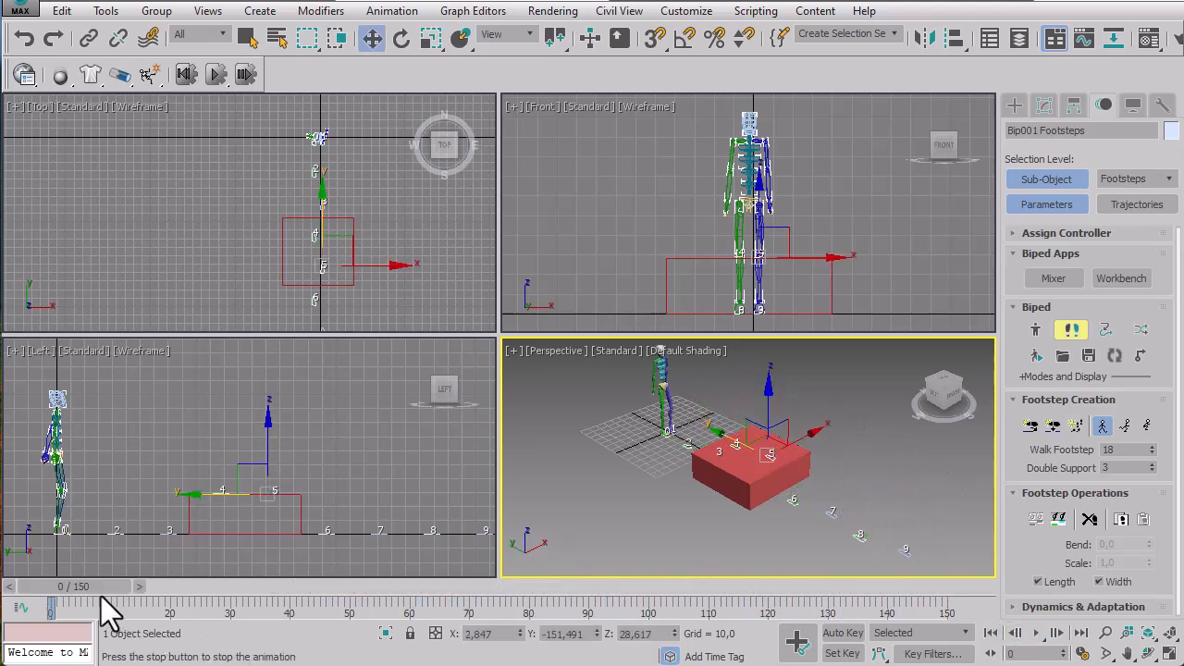
drag(101, 596, 579, 545)
key(w)
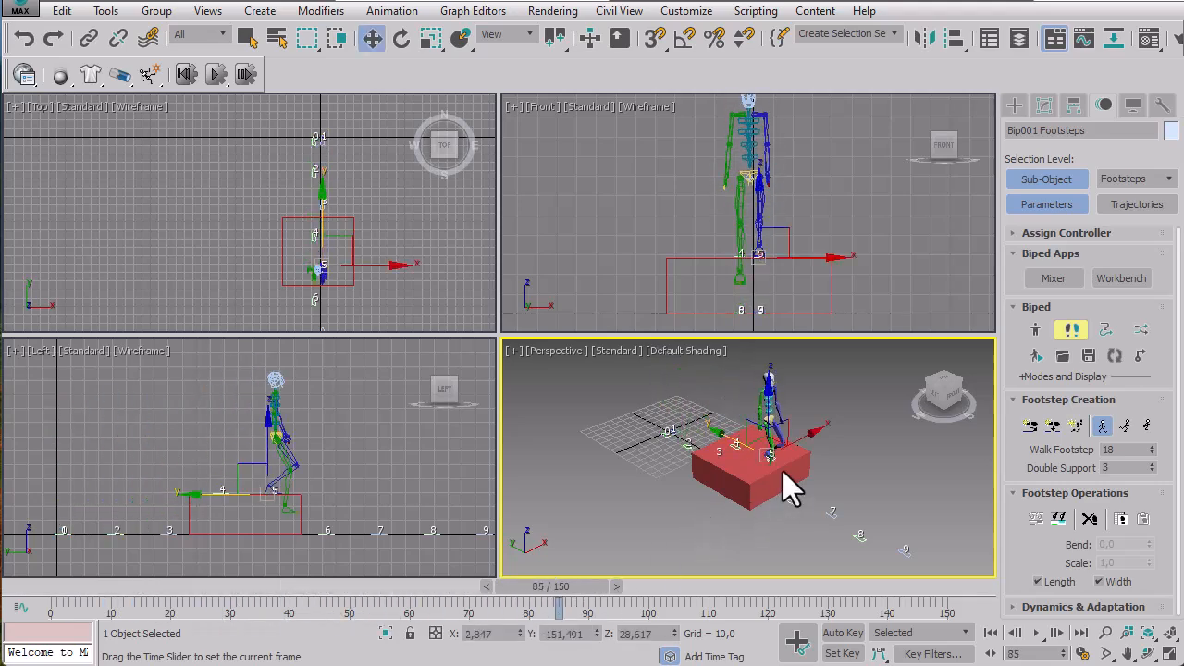
scroll(785, 466, up, 4)
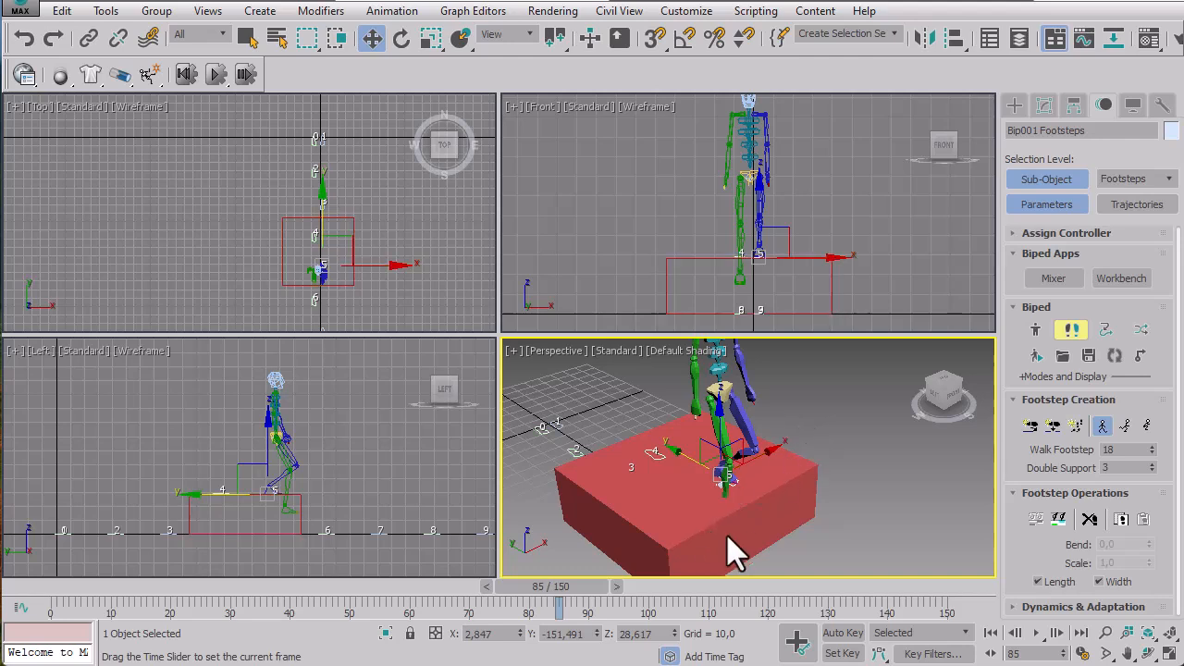
middle_drag(819, 510, 840, 397)
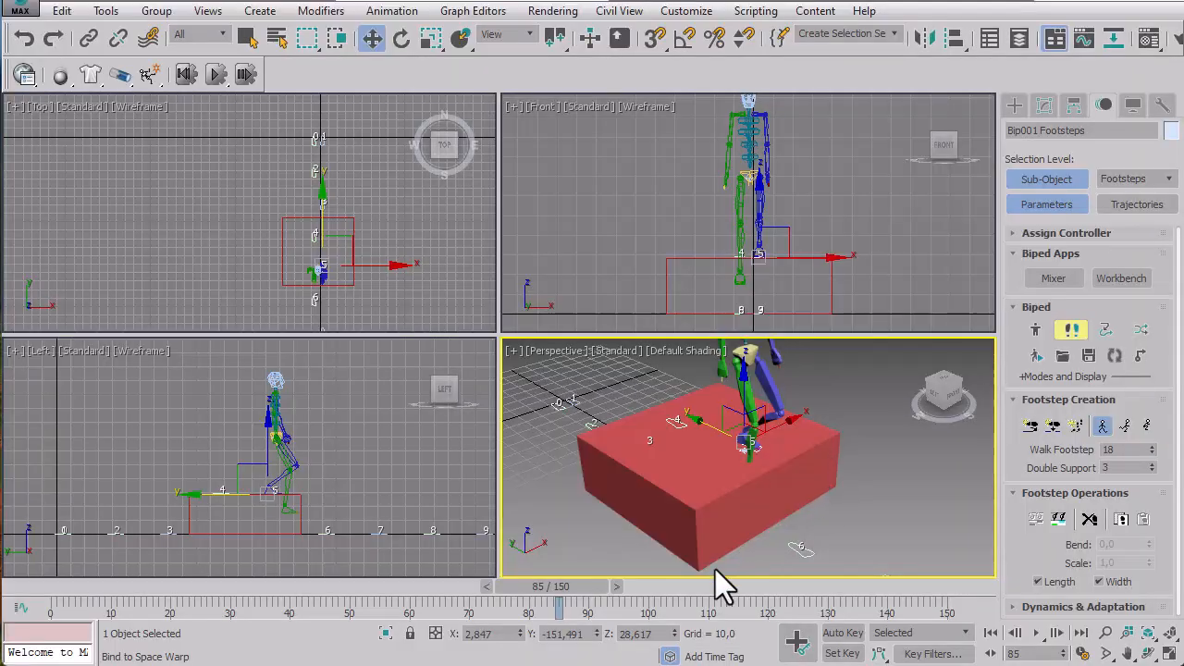
Turn on Auto Key at frame 85 and leave footstep sub-object editing so the biped's body parts can be selected
click(843, 633)
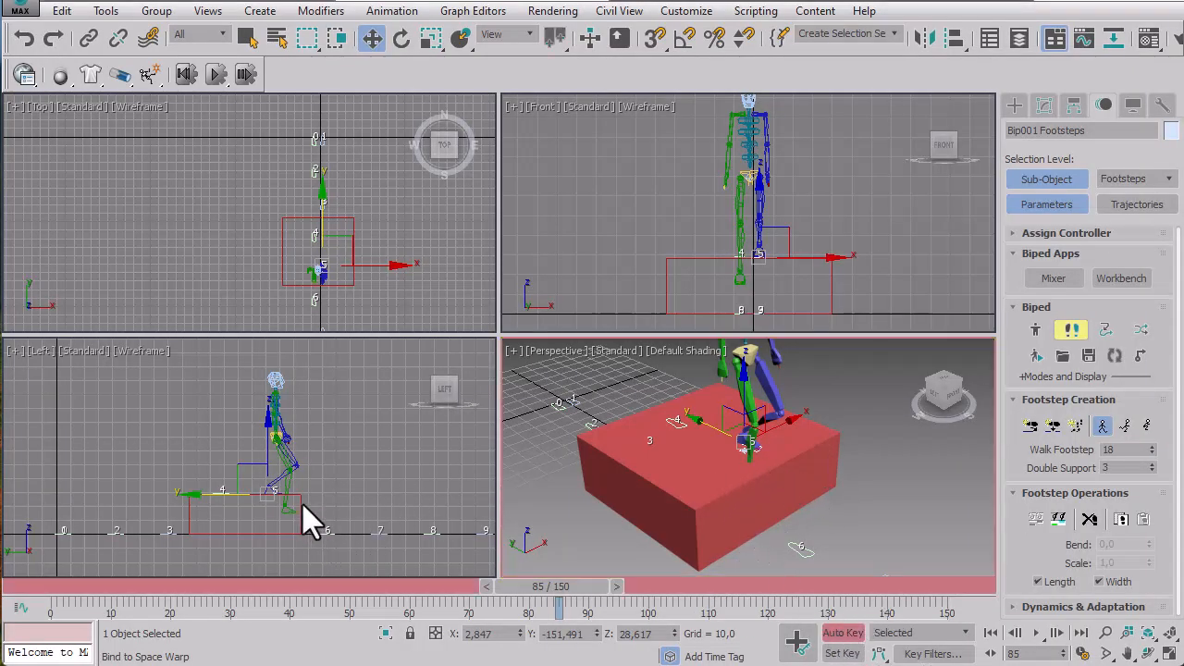
mouse_move(528, 583)
mouse_down()
mouse_move(511, 588)
mouse_move(549, 581)
mouse_move(535, 581)
mouse_up()
key(w)
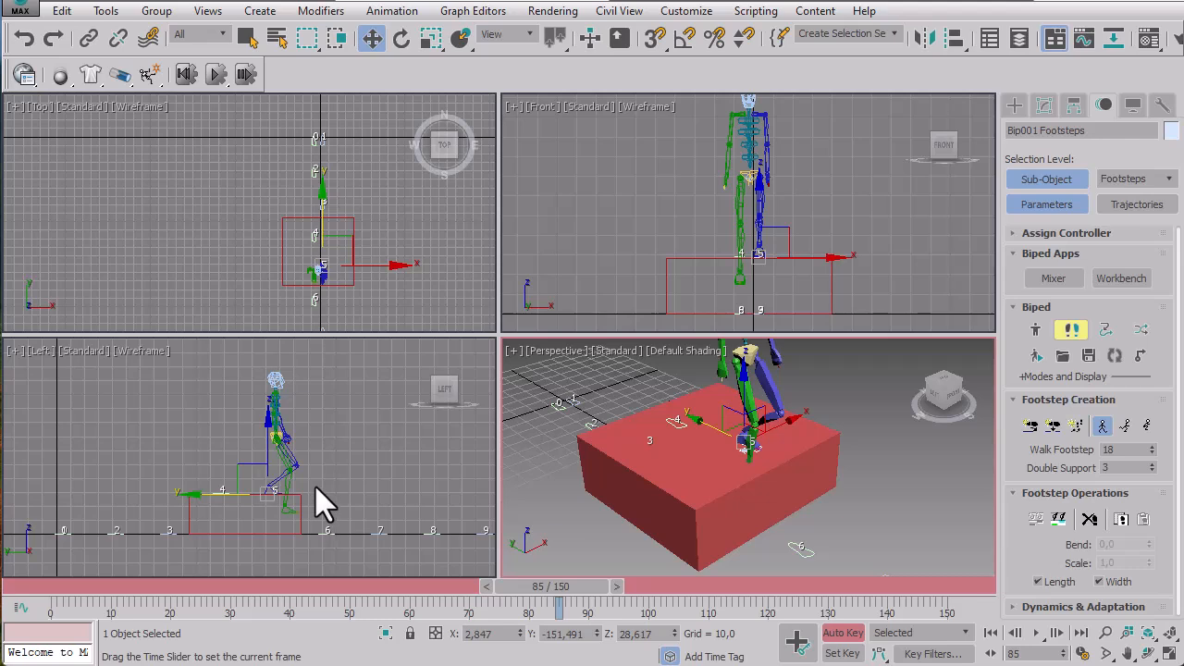
scroll(315, 486, up, 4)
middle_drag(364, 471, 347, 379)
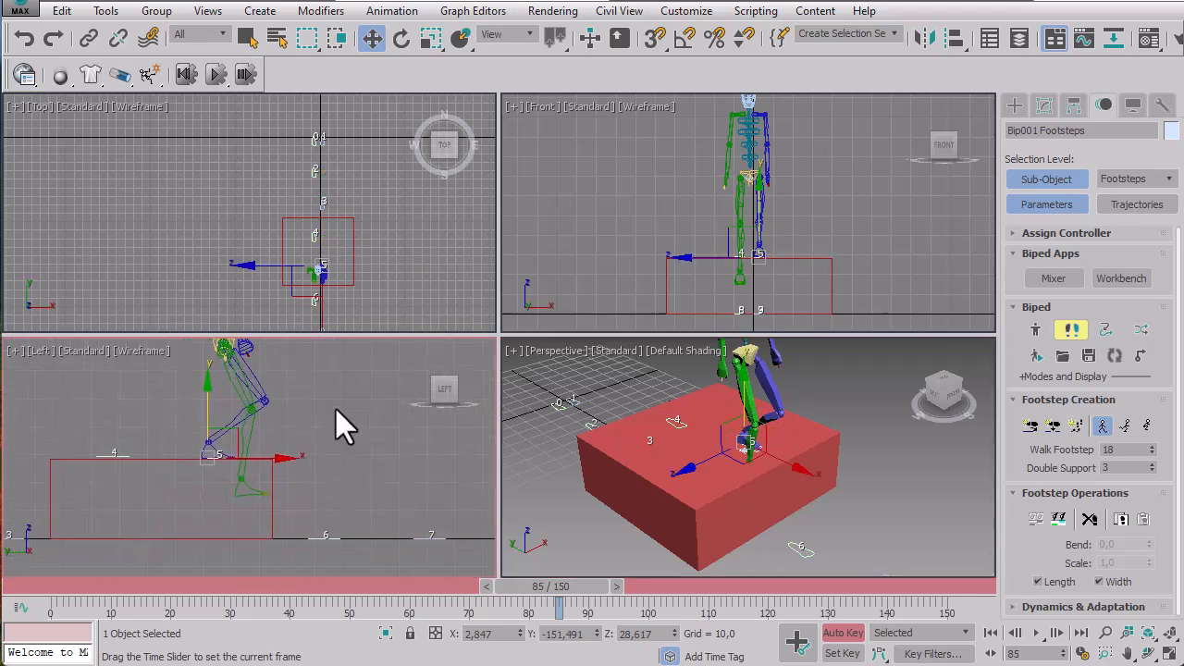
click(791, 387)
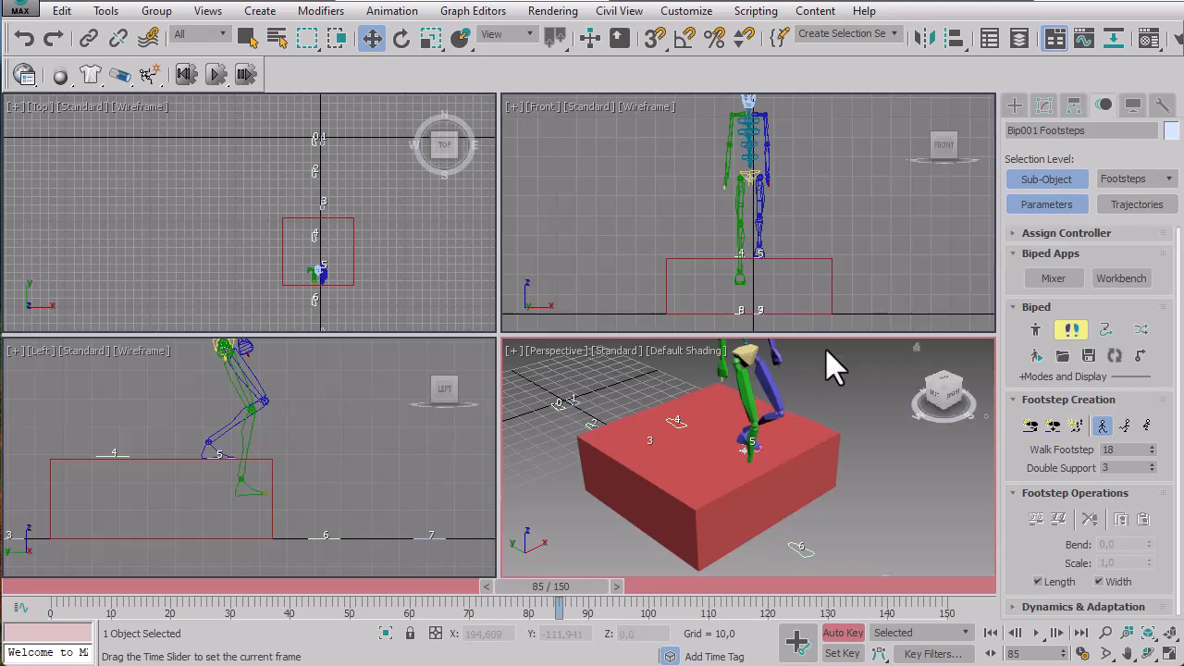
click(248, 40)
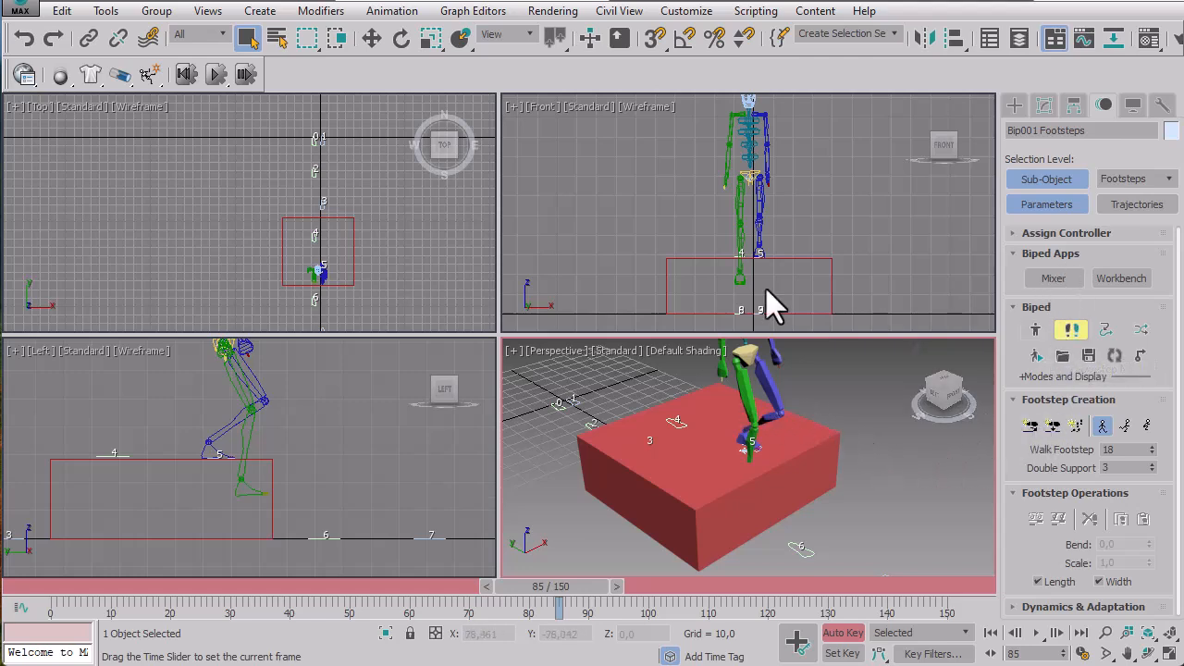
click(1064, 334)
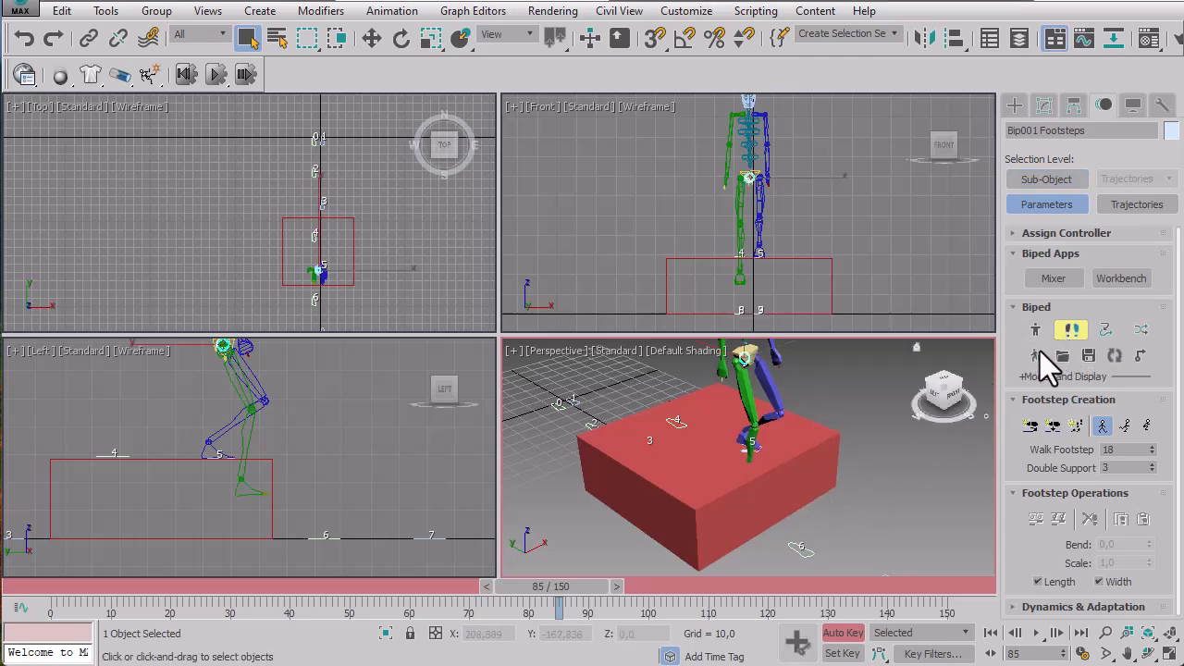
Move the right calf up and forward in the Left view at frame 85 so the foot clears the box top
click(747, 396)
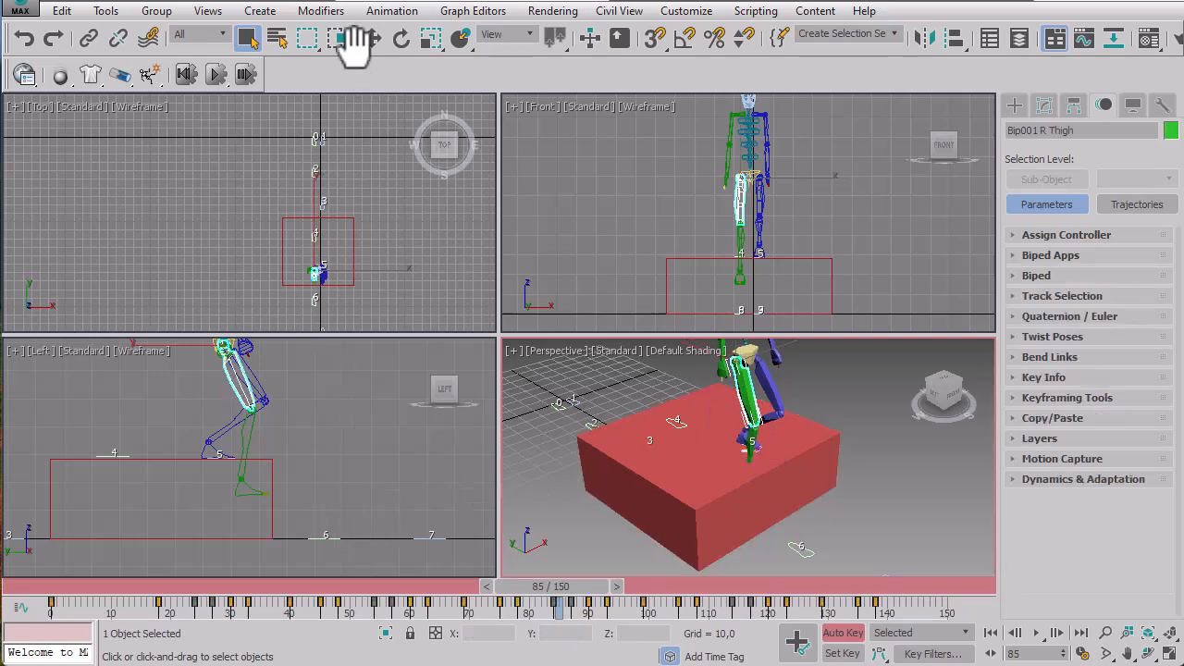
click(398, 38)
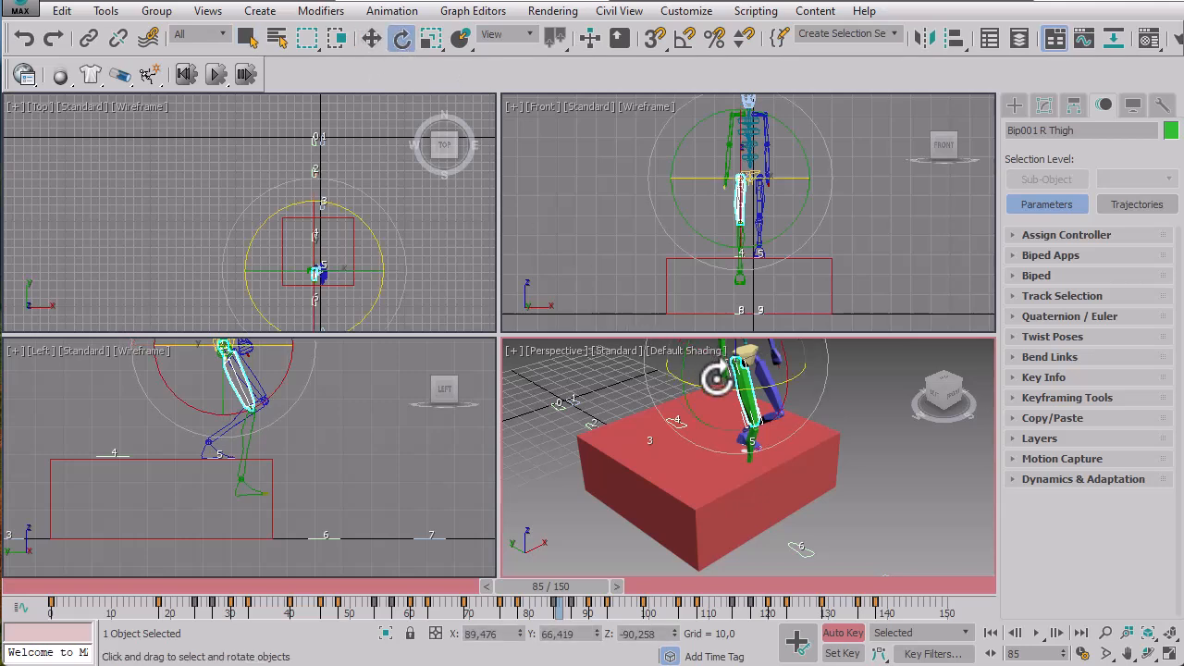
click(248, 448)
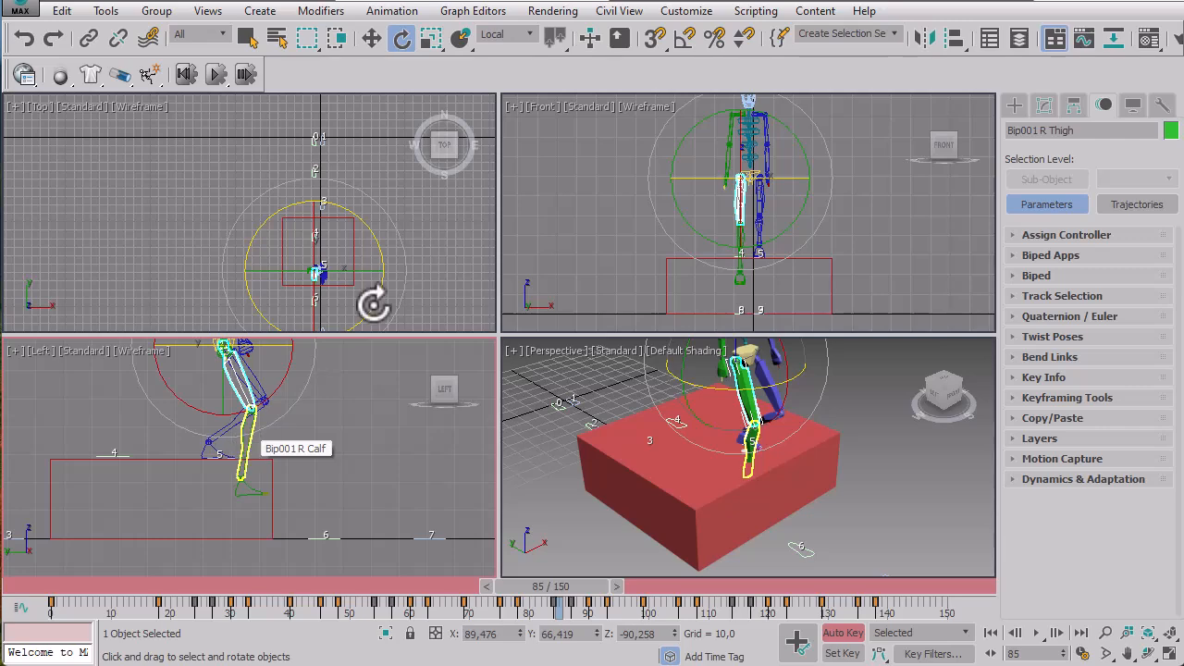
click(370, 38)
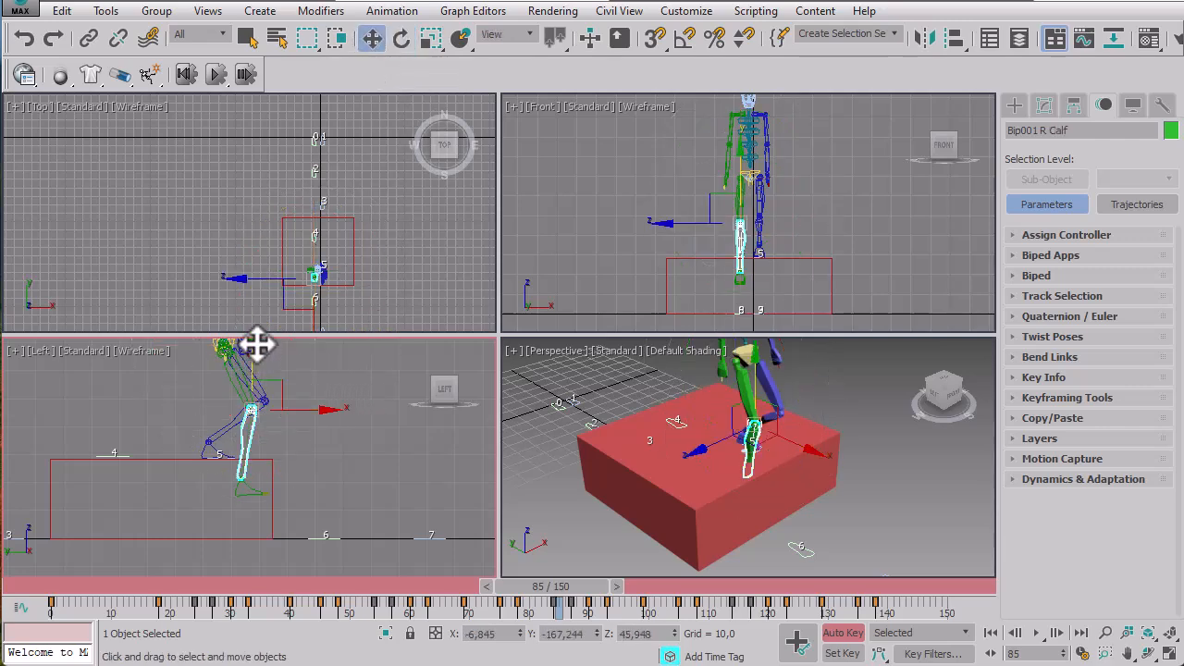
drag(248, 426, 316, 365)
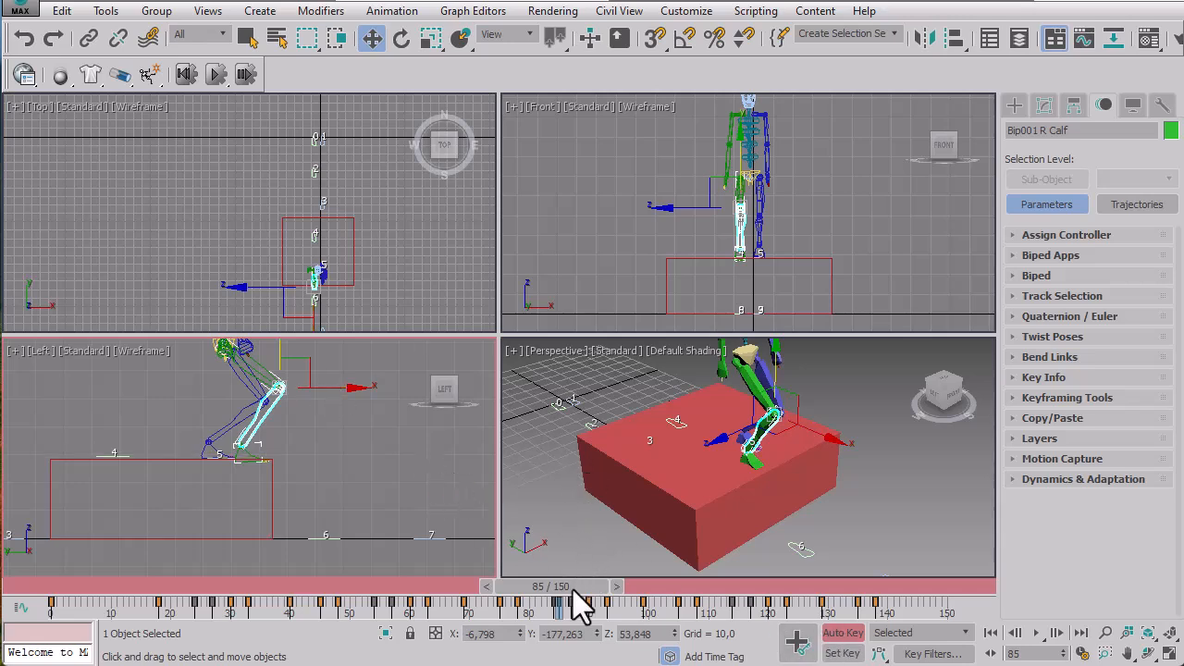
Raise the right calf at frames 82, 83 and 86 in the Left view so the foot stays above the box
mouse_move(573, 590)
mouse_down()
mouse_move(528, 586)
mouse_move(558, 583)
mouse_move(540, 595)
mouse_move(564, 595)
mouse_up()
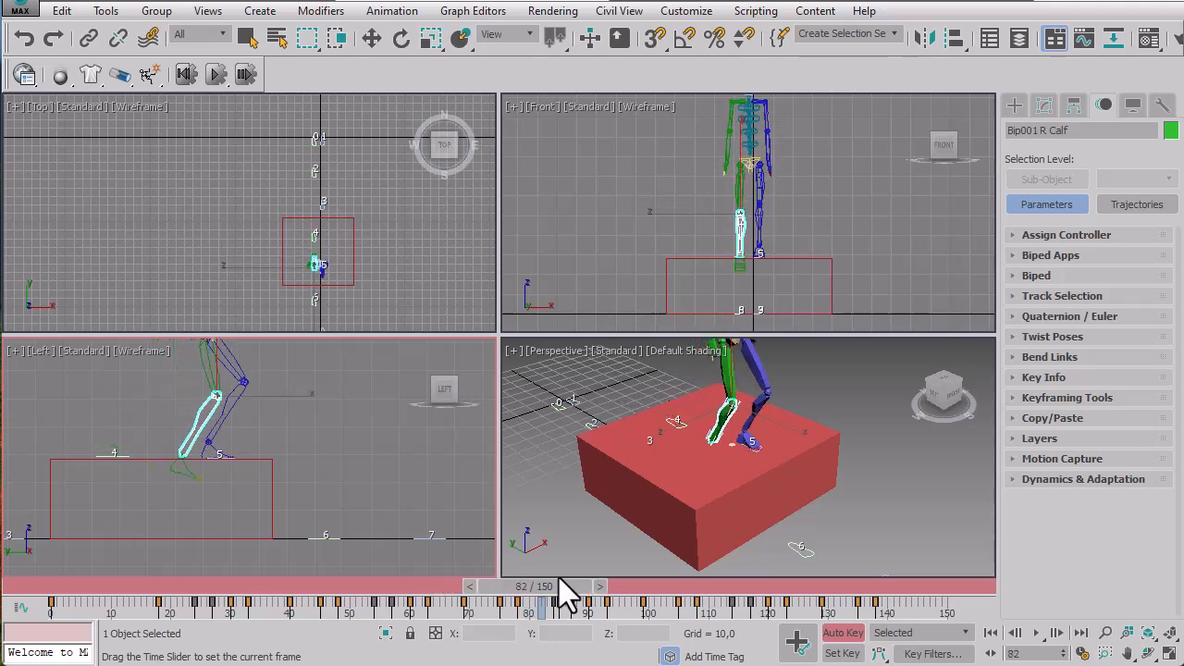
key(w)
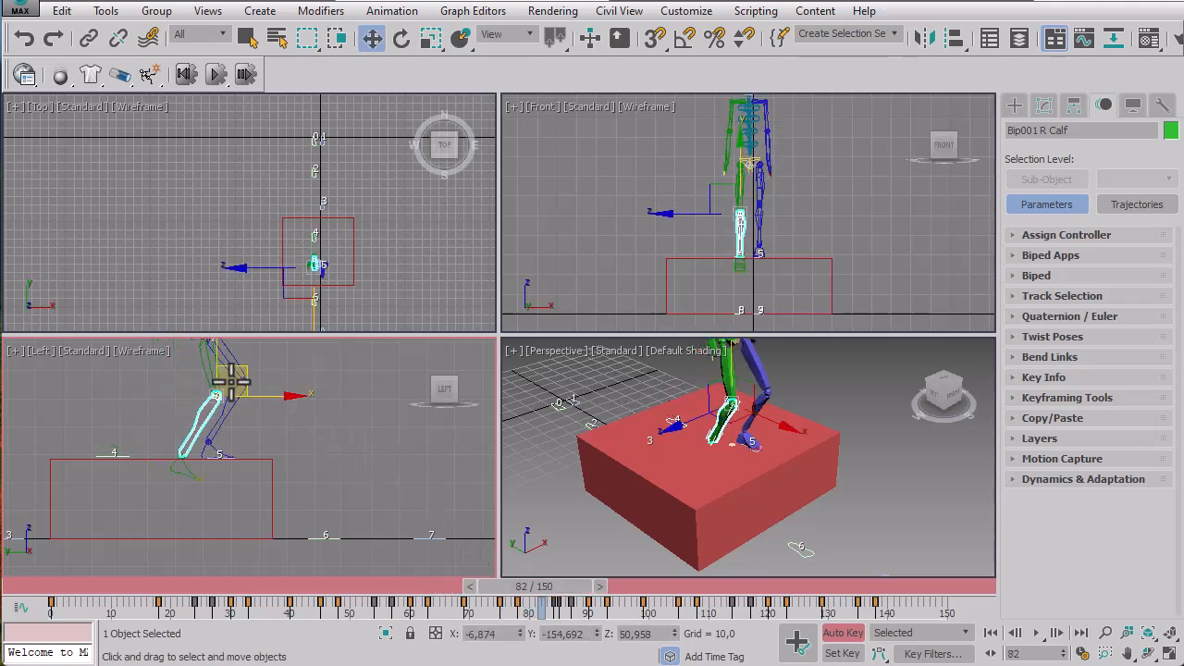
drag(219, 354, 220, 333)
mouse_move(528, 587)
mouse_down()
mouse_move(500, 582)
mouse_move(556, 581)
mouse_move(543, 581)
mouse_up()
key(w)
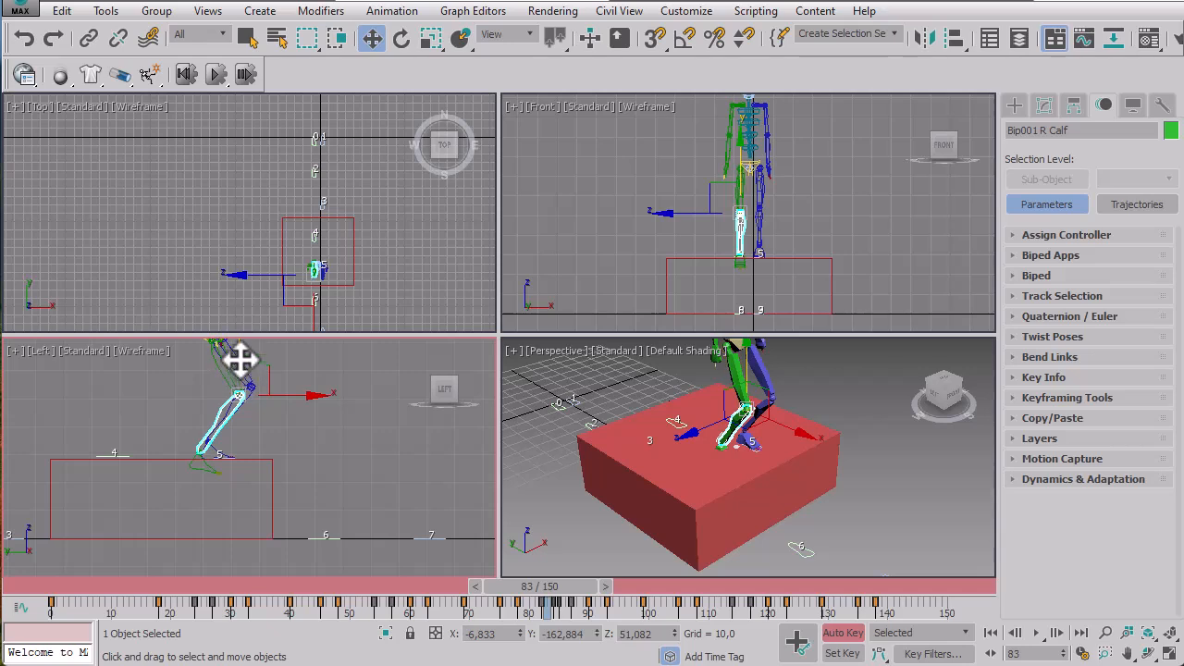
drag(240, 352, 243, 341)
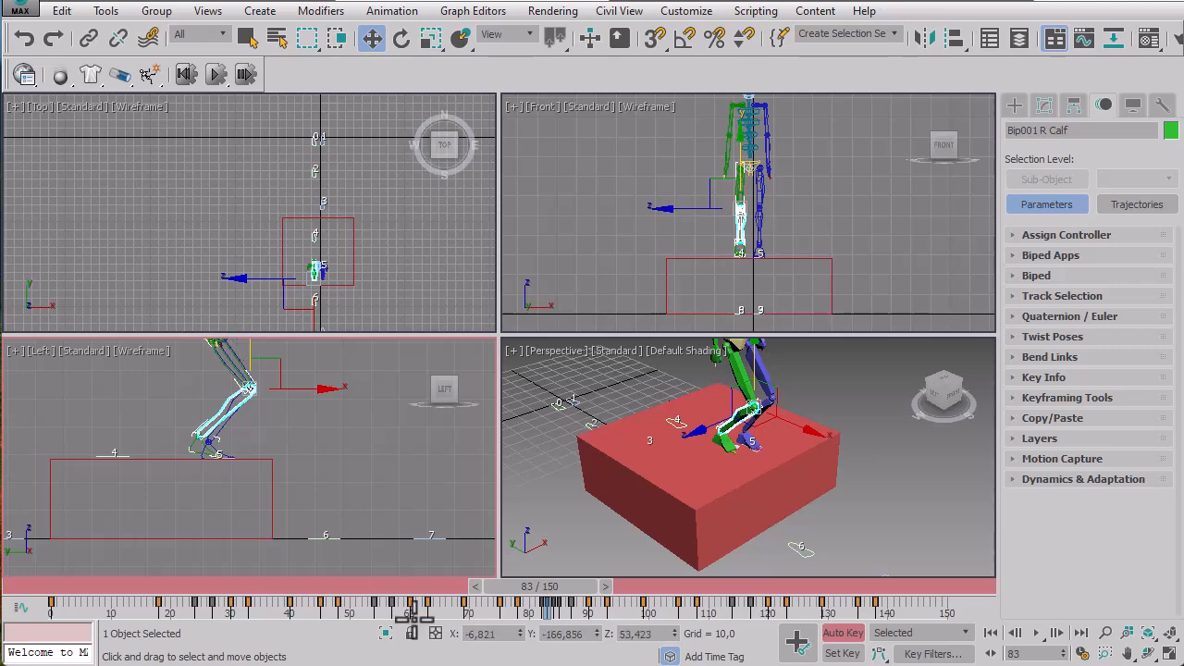
drag(496, 579, 536, 582)
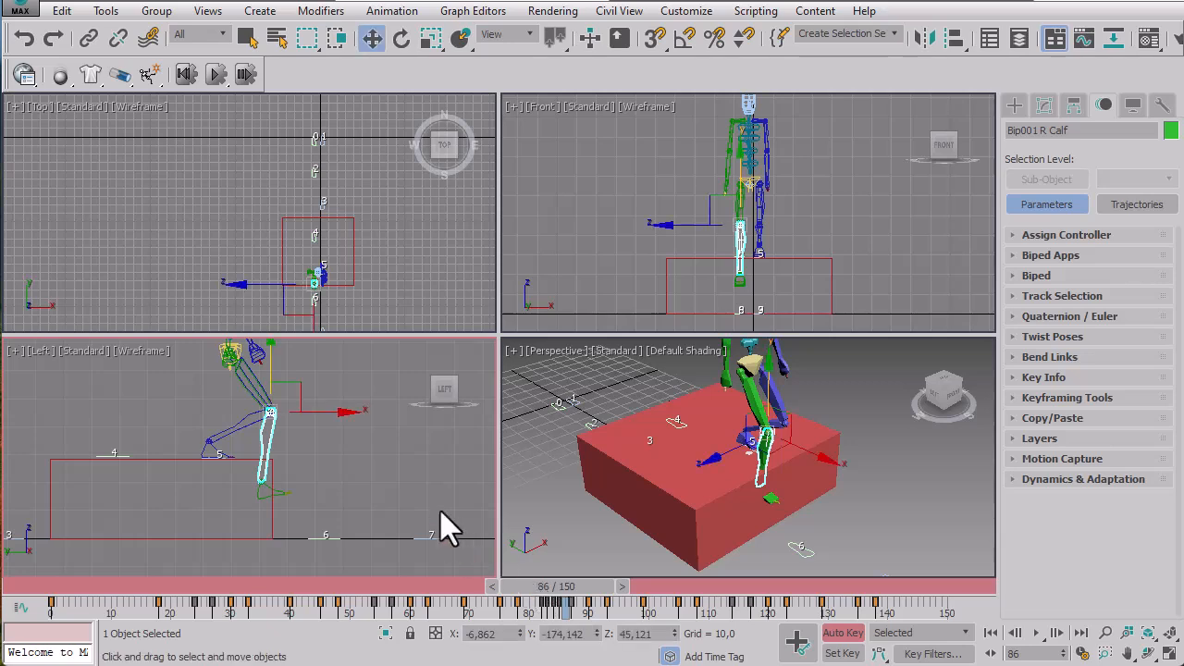
drag(272, 378, 284, 337)
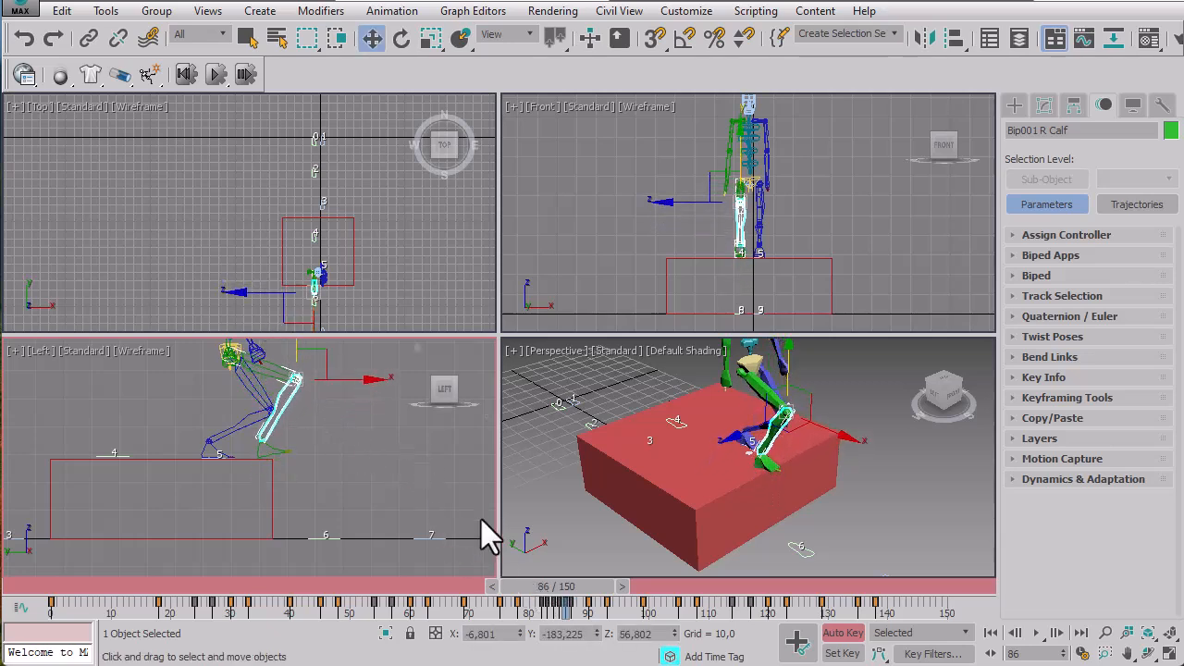
Rotate the right thigh forward at frame 87 so the leg swings clear of the box's front edge
drag(560, 587, 572, 590)
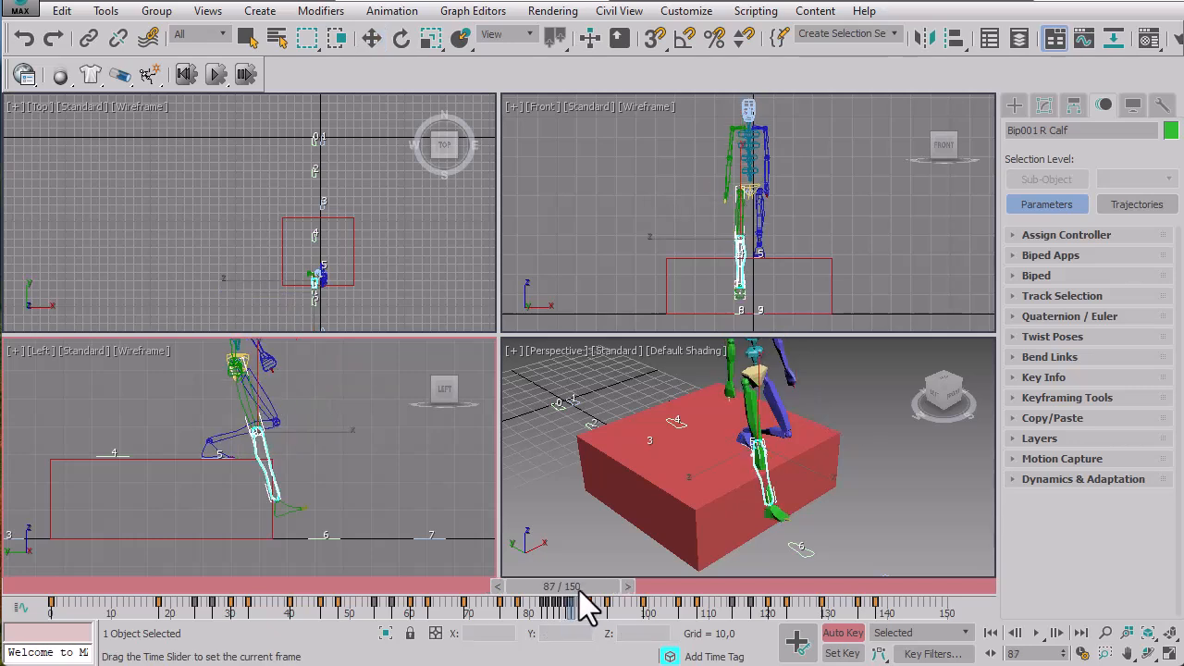
drag(579, 590, 580, 591)
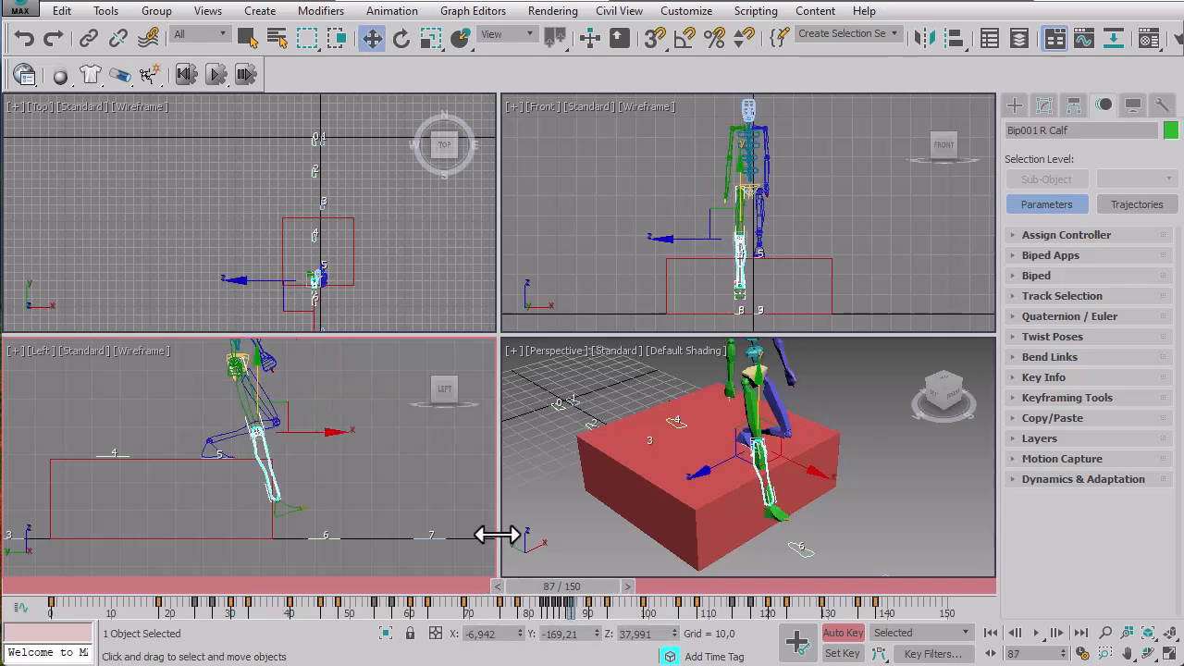
click(244, 391)
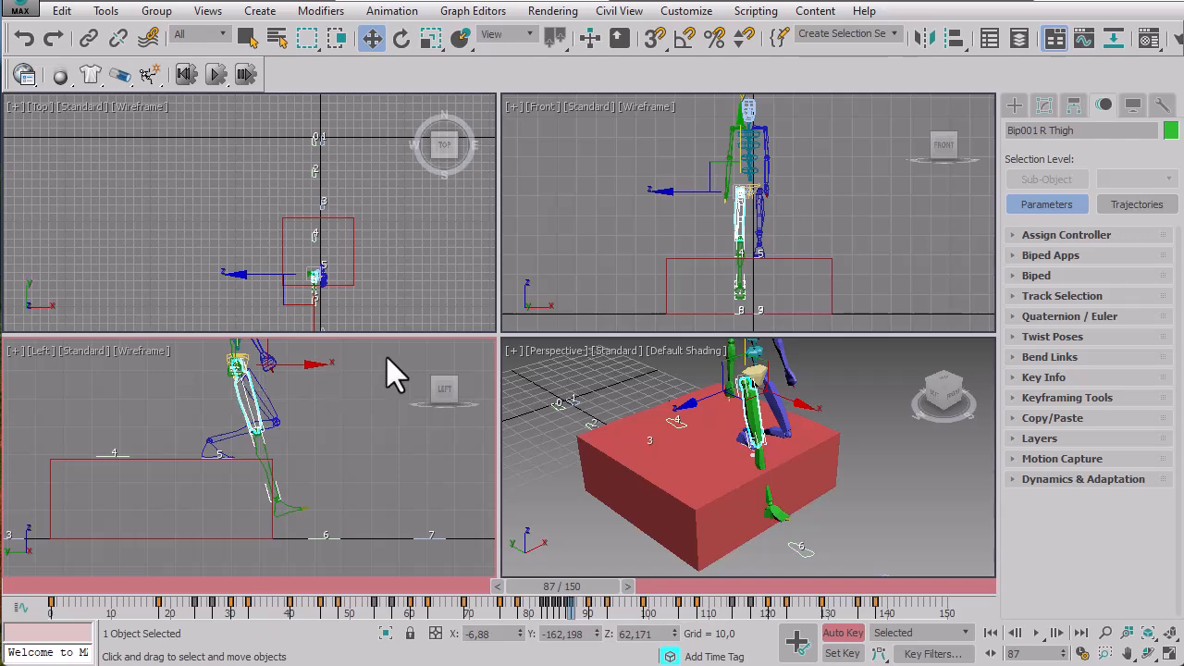
click(395, 38)
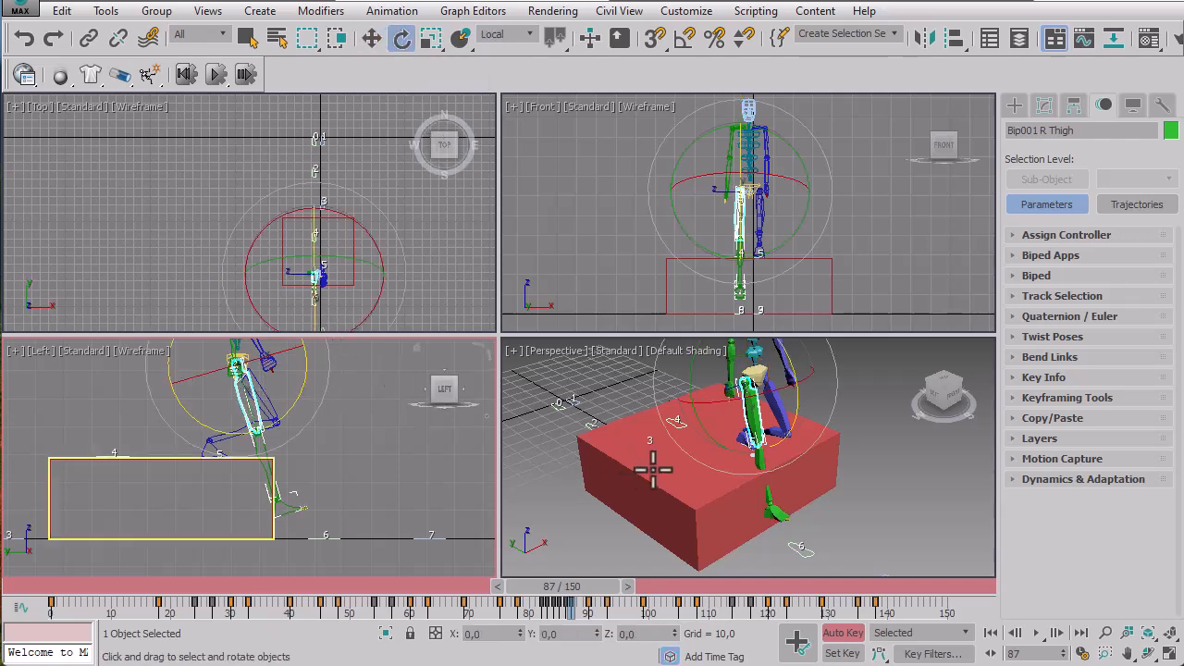
click(818, 396)
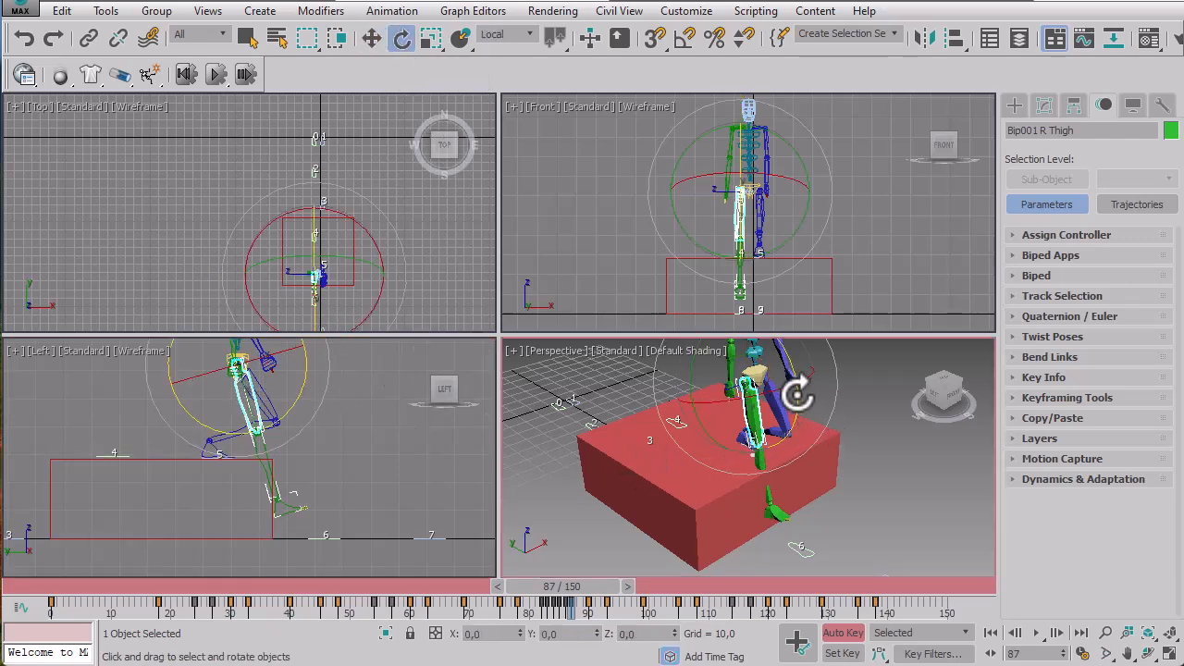
drag(799, 392, 798, 369)
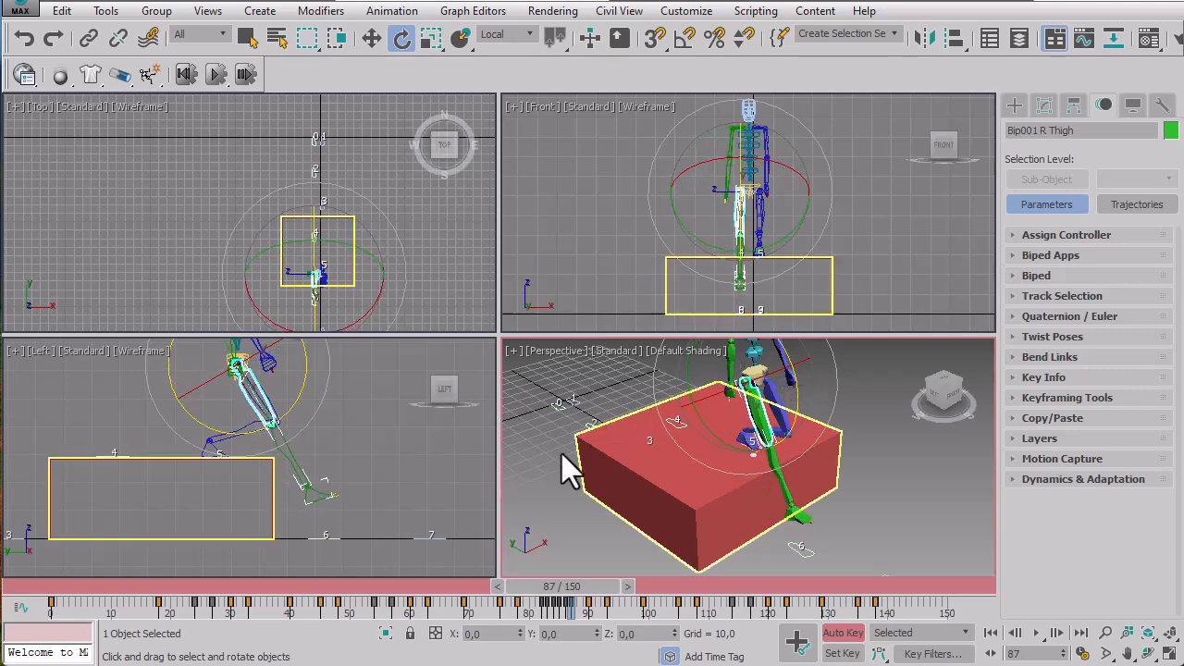
Rotate the right calf about the knee at frame 87, then advance the animation to frame 96
click(293, 454)
right_click(816, 423)
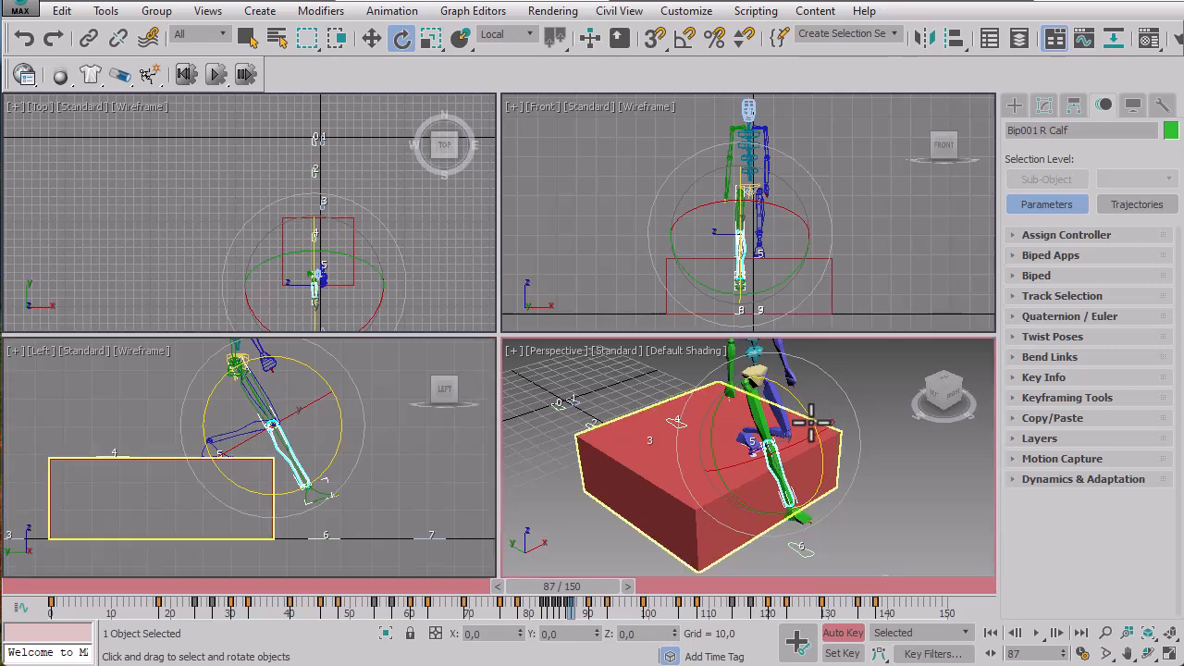
drag(801, 404, 812, 483)
drag(595, 588, 639, 582)
key(e)
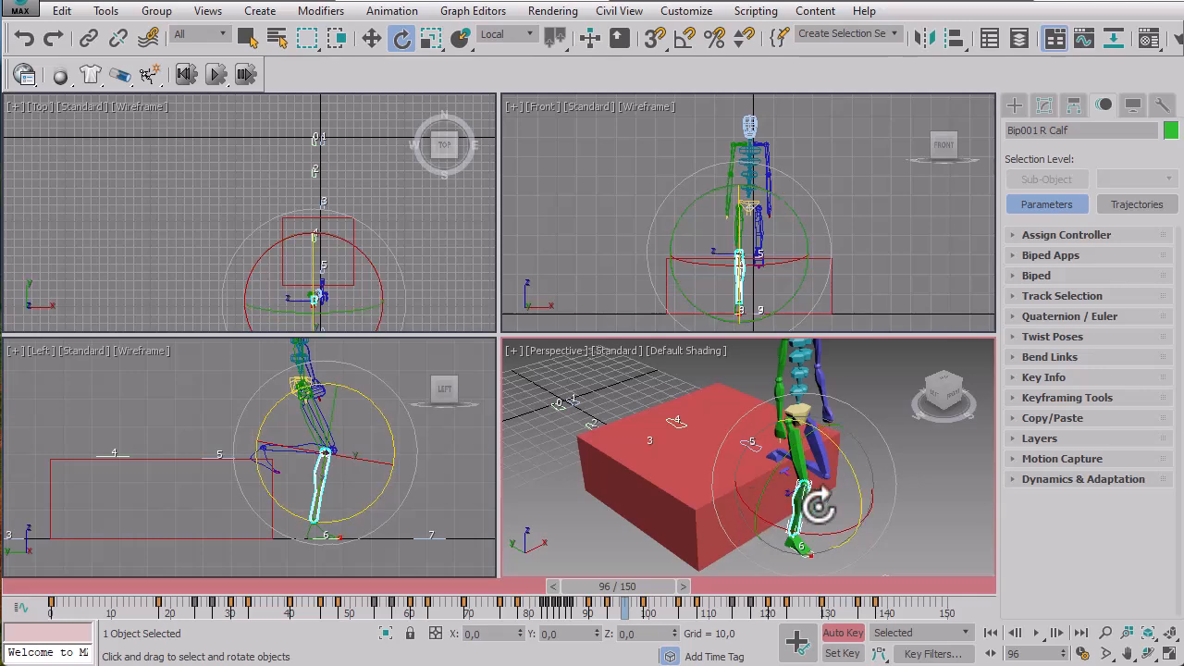
Rewind to frame 0 and play the walk in the Perspective view to check how the right leg clears the box
drag(622, 587, 6, 549)
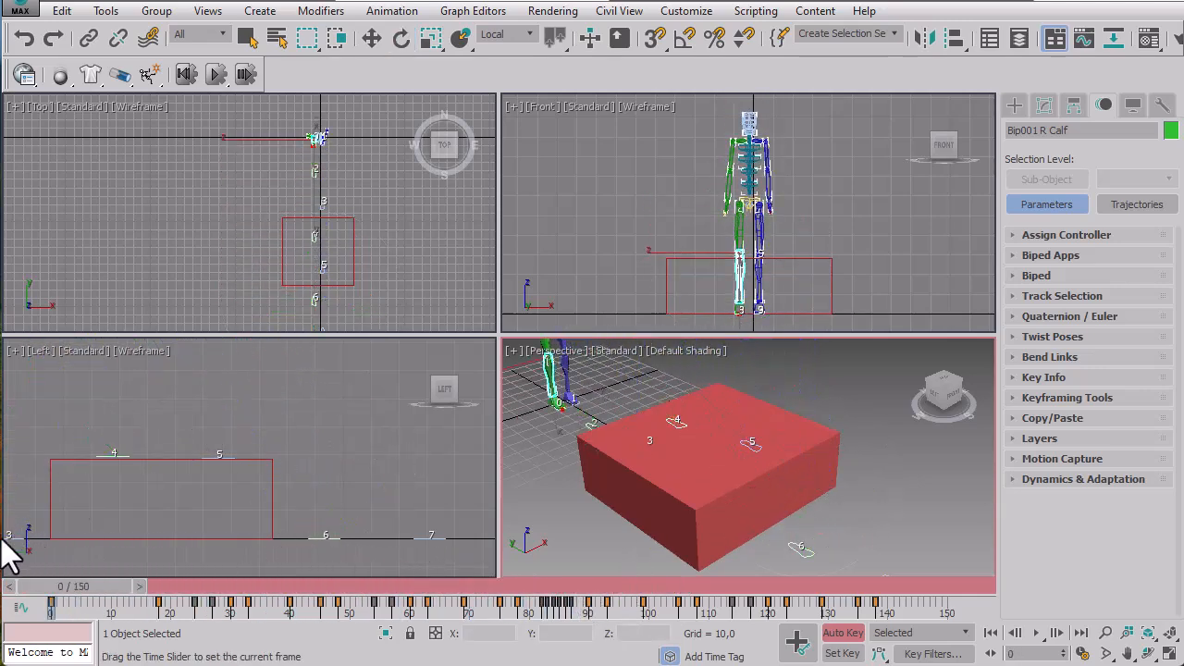
key(e)
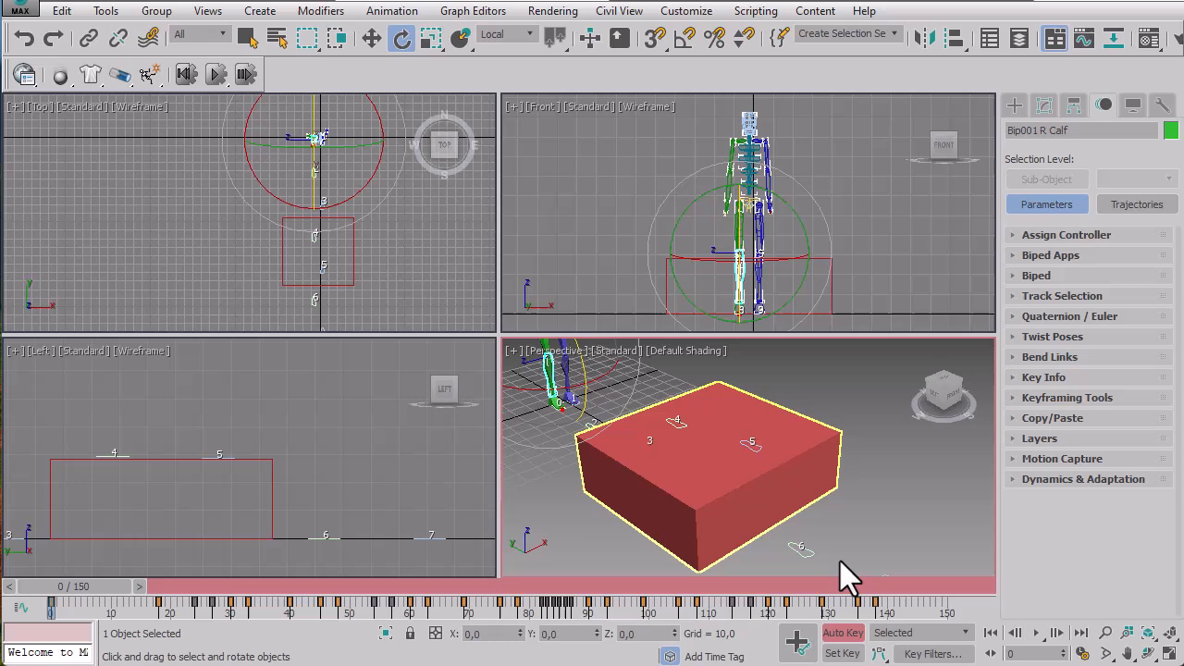
click(1040, 633)
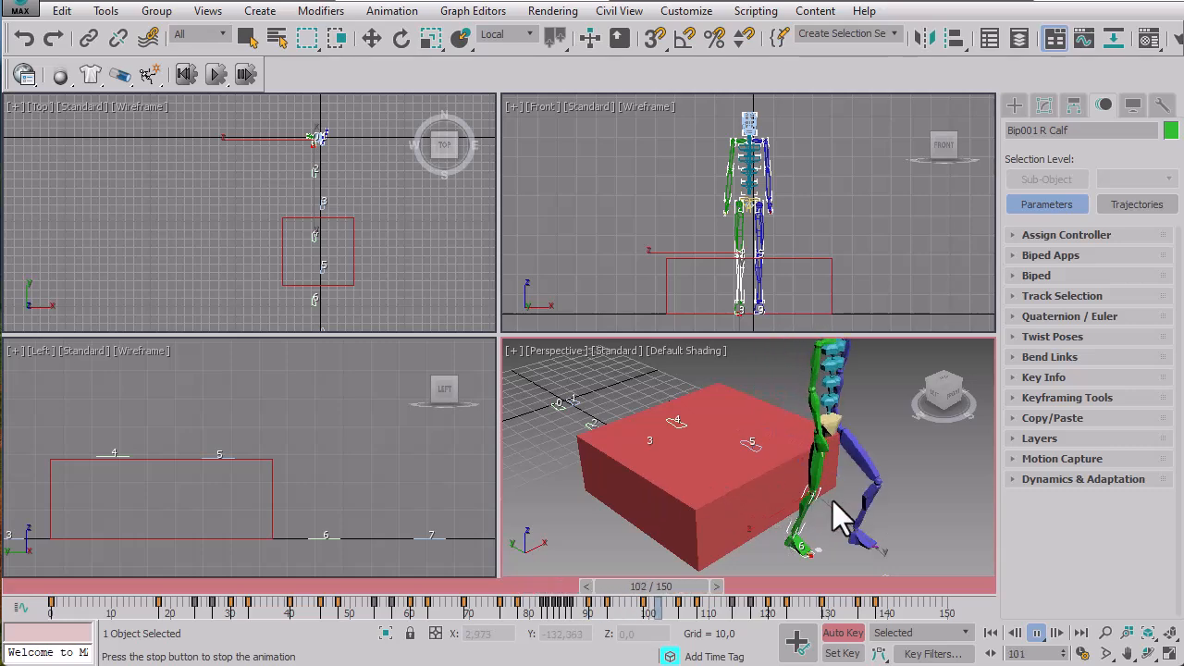
Move the right calf up and forward in the Left view at frame 84 so the foot stays above the box top
drag(832, 585, 522, 574)
key(e)
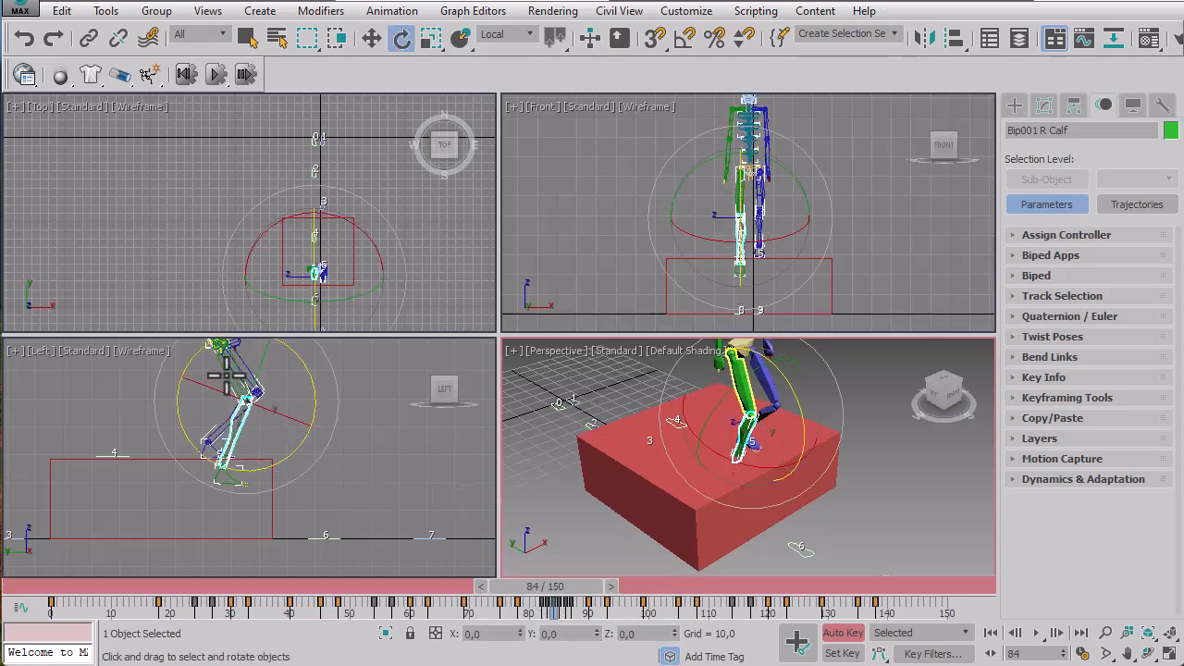
click(371, 37)
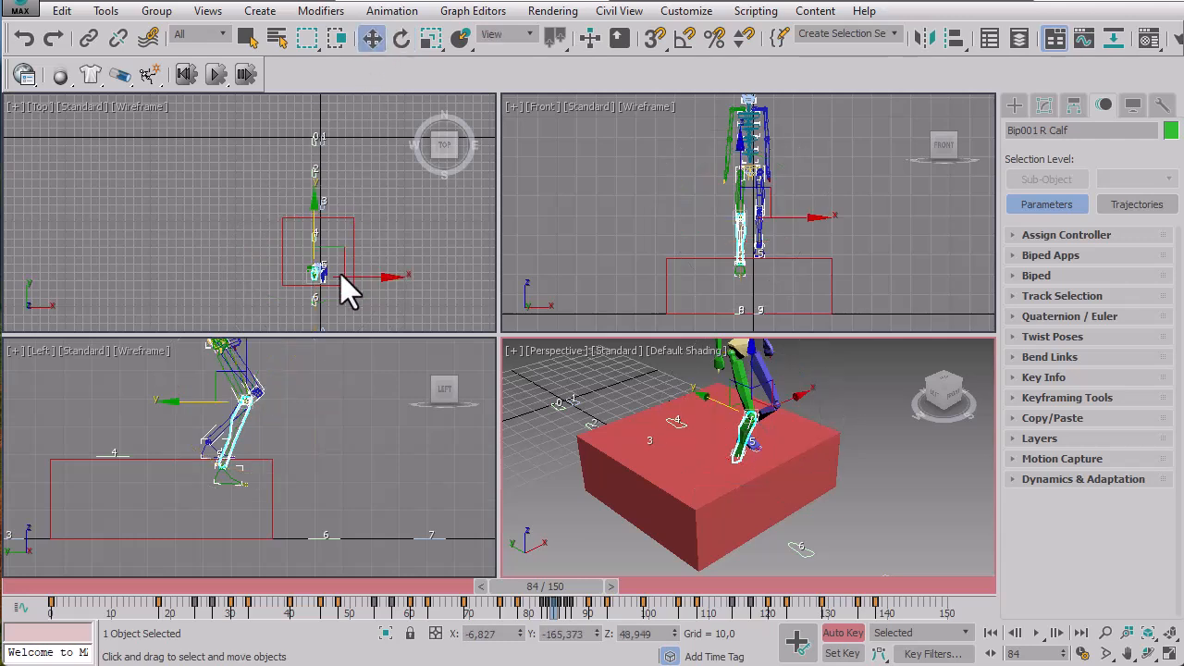
right_click(253, 364)
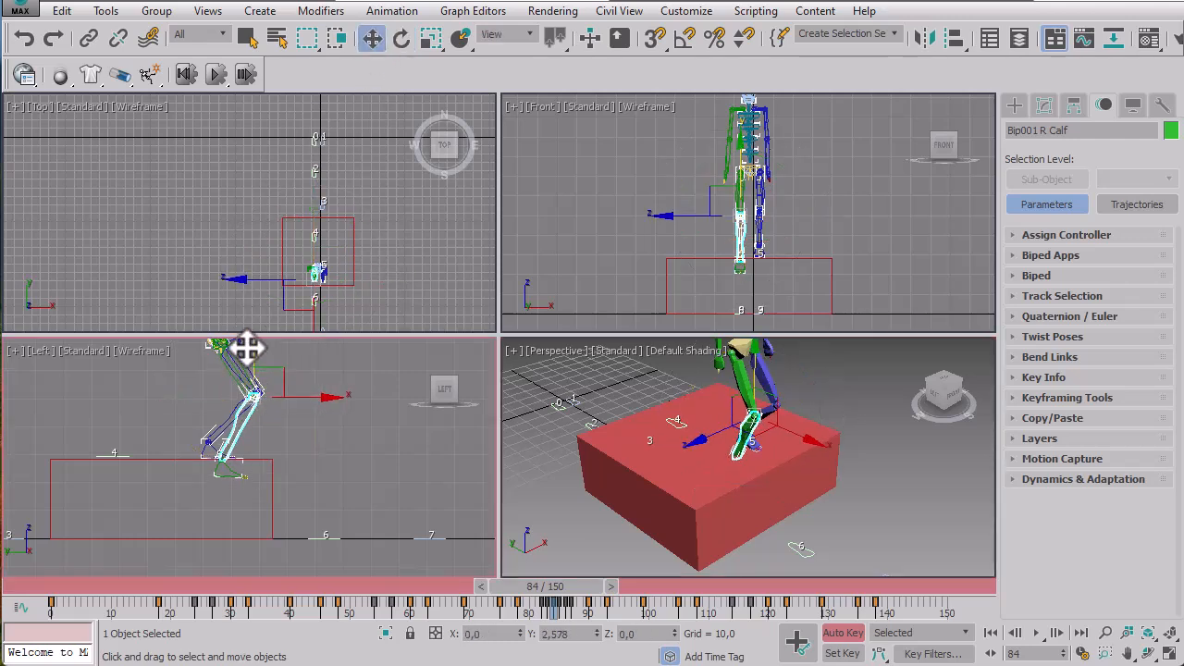
drag(247, 347, 249, 333)
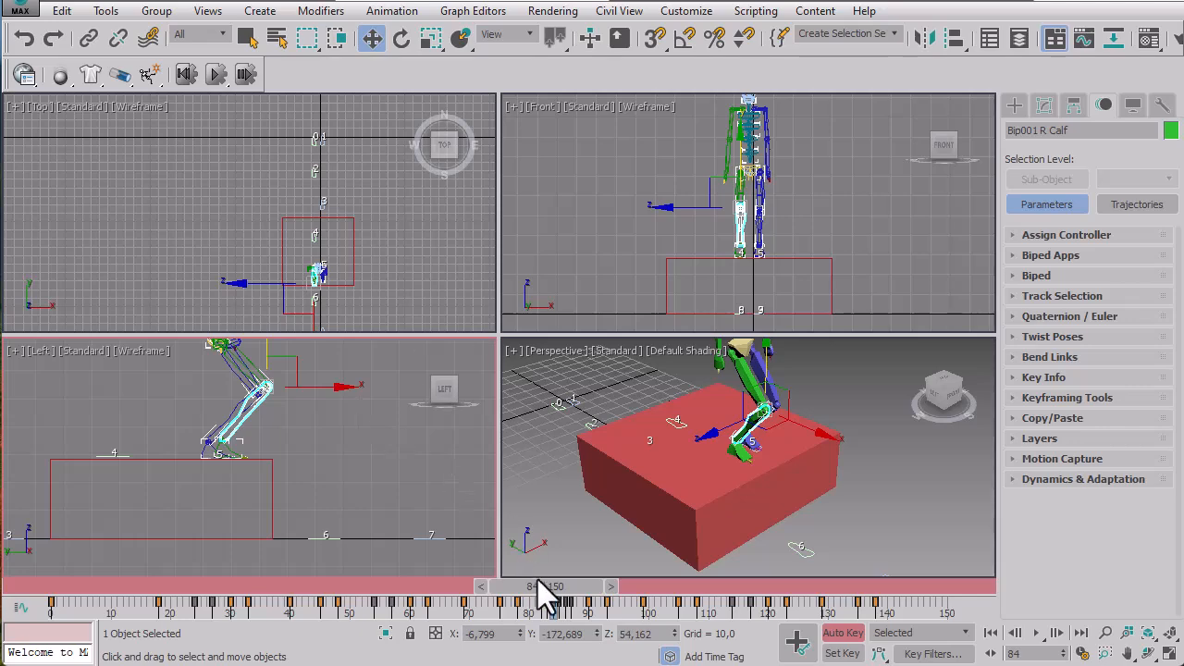
Scrub through the corrected leg motion, then replay the walk from the first frame in the Perspective view
drag(538, 580, 511, 584)
key(w)
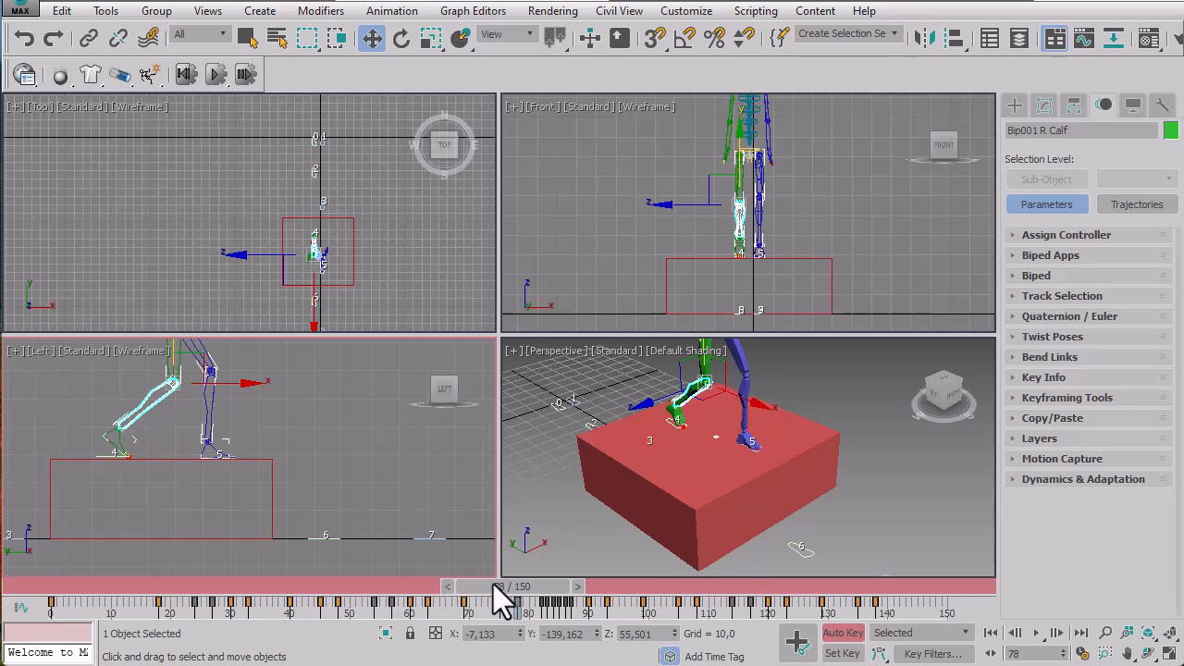
drag(493, 587, 930, 569)
key(w)
click(995, 633)
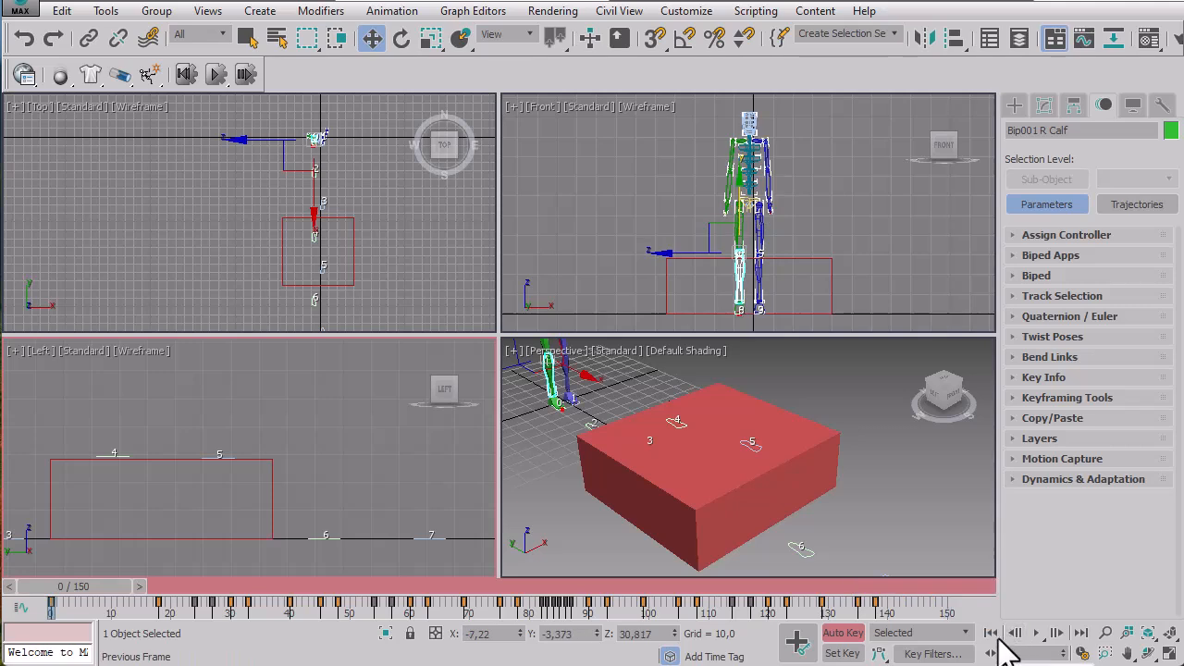
click(1036, 632)
right_click(836, 517)
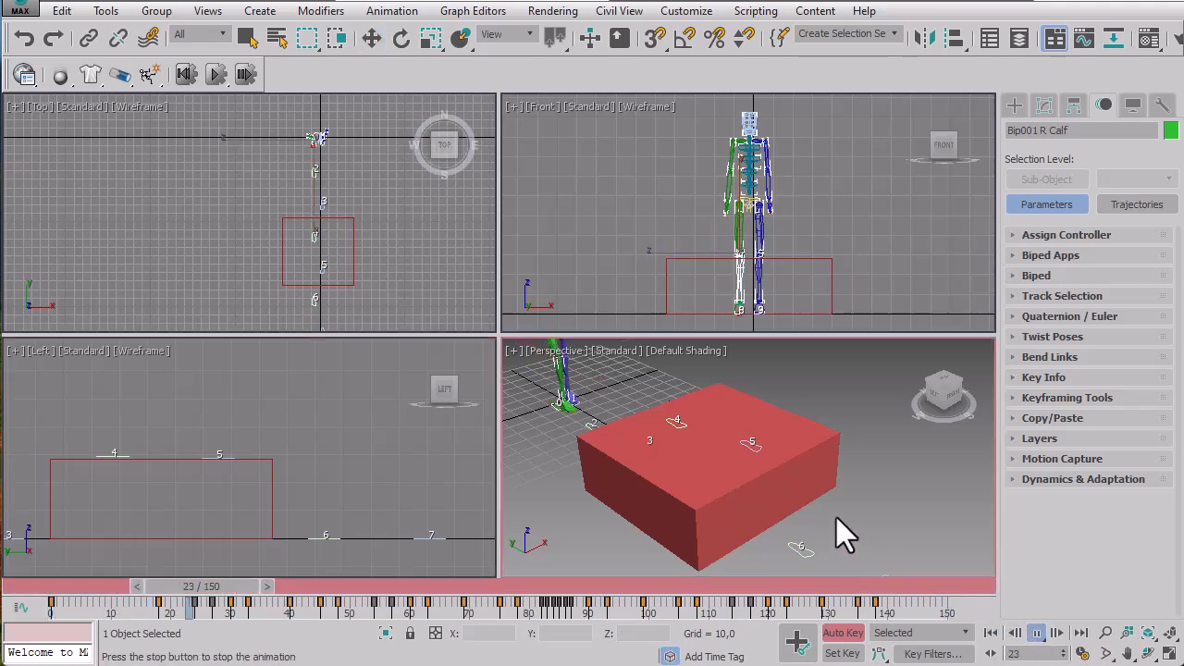